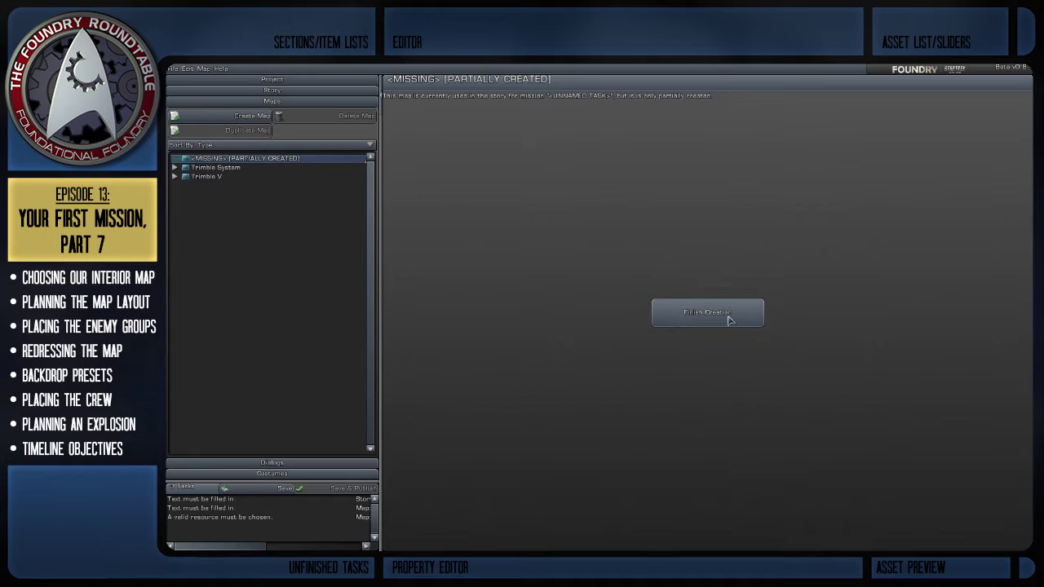
Open the creation settings for the partially created map and filter the pre-made indoor maps to the Federation faction.
{"action": "left_click", "coordinate": [720, 312]}
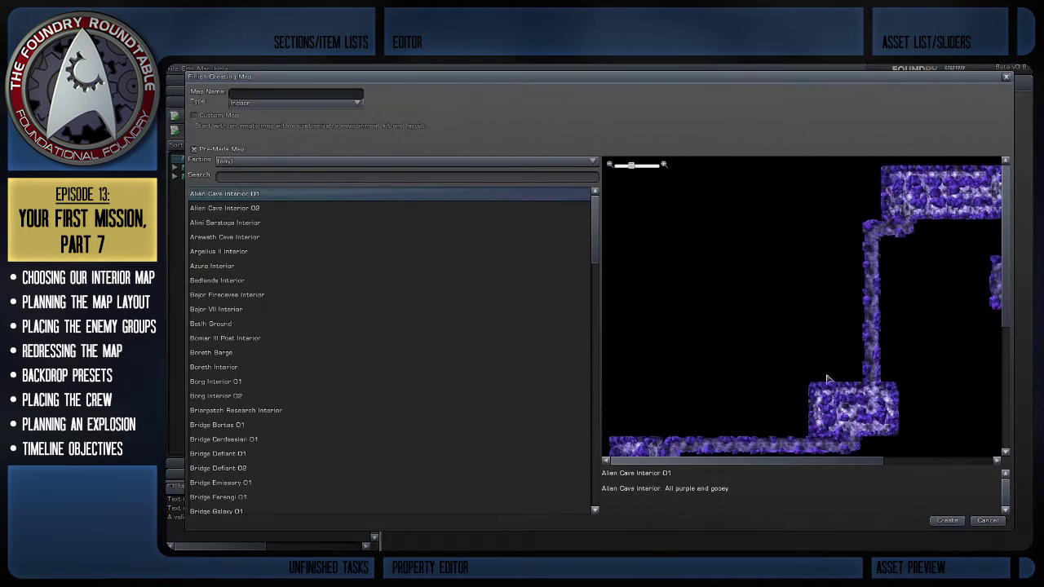
{"action": "left_click", "coordinate": [496, 165]}
{"action": "left_click", "coordinate": [360, 217]}
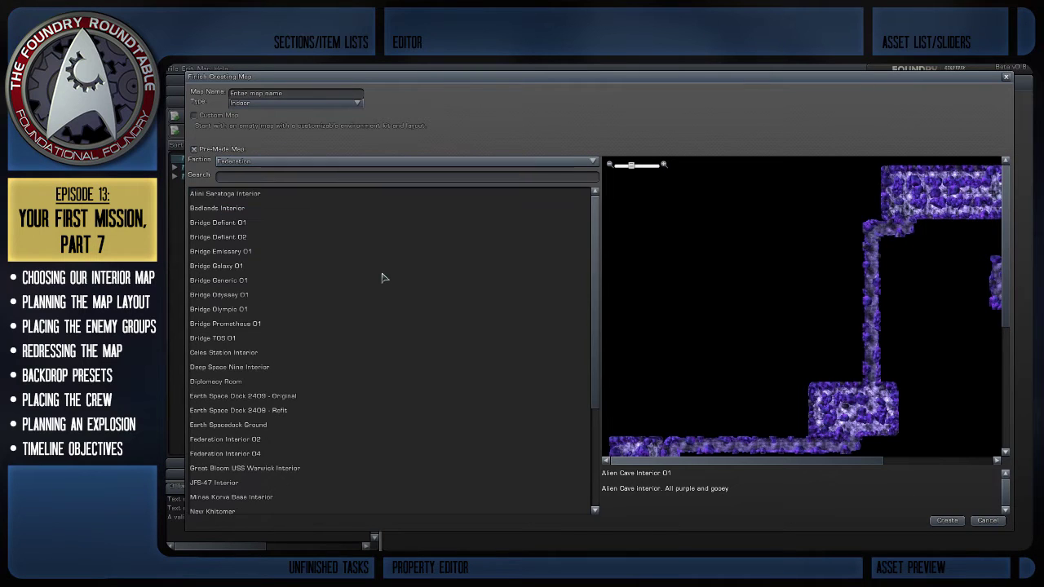
Preview the layout of the Alini Saratoga Interior map at closer range.
{"action": "left_click", "coordinate": [241, 199]}
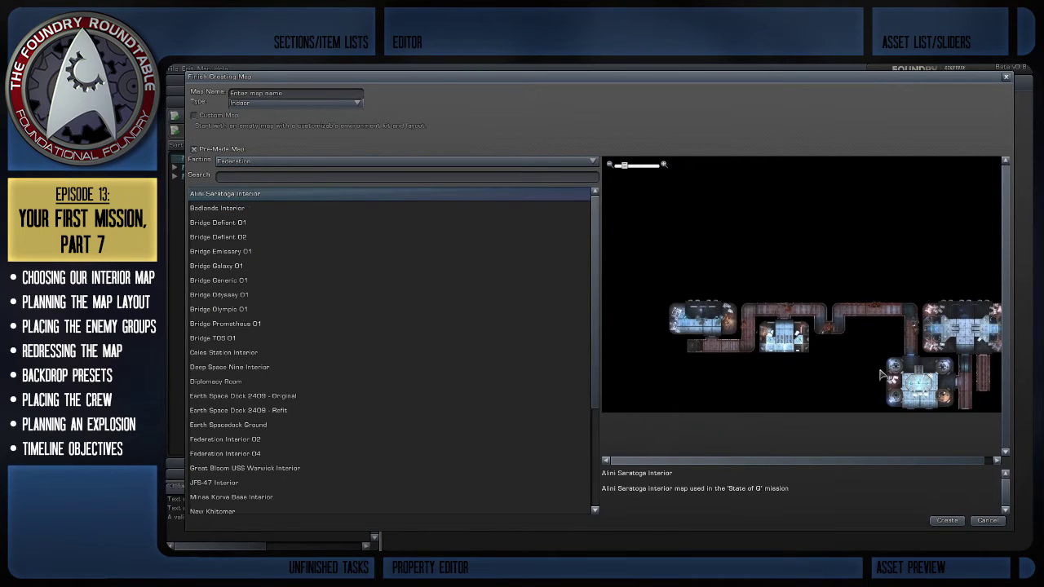
{"action": "scroll", "coordinate": [844, 347], "scroll_direction": "up", "scroll_amount": 2}
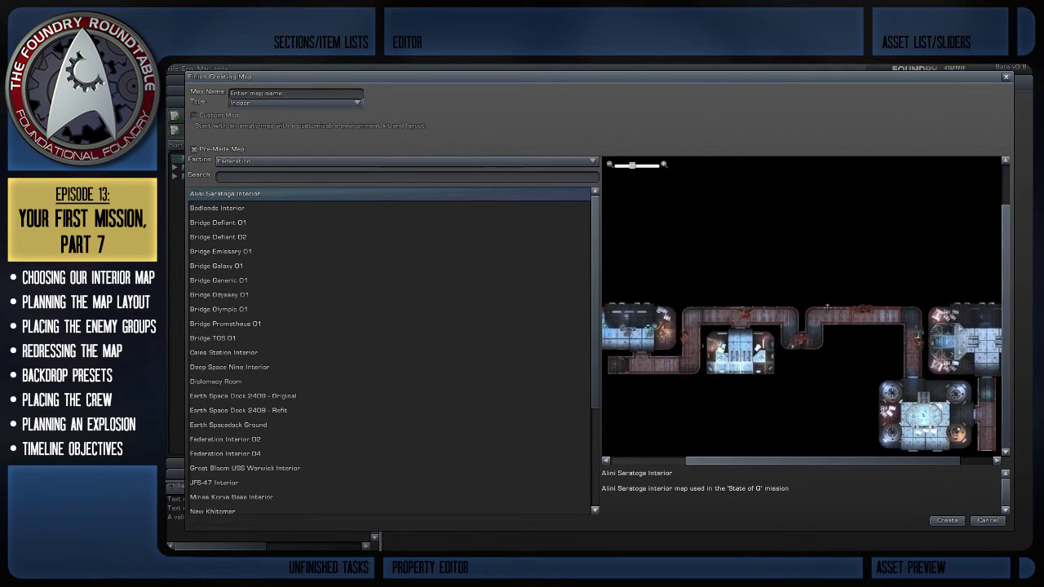
{"action": "left_click_drag", "start_coordinate": [857, 345], "coordinate": [845, 316]}
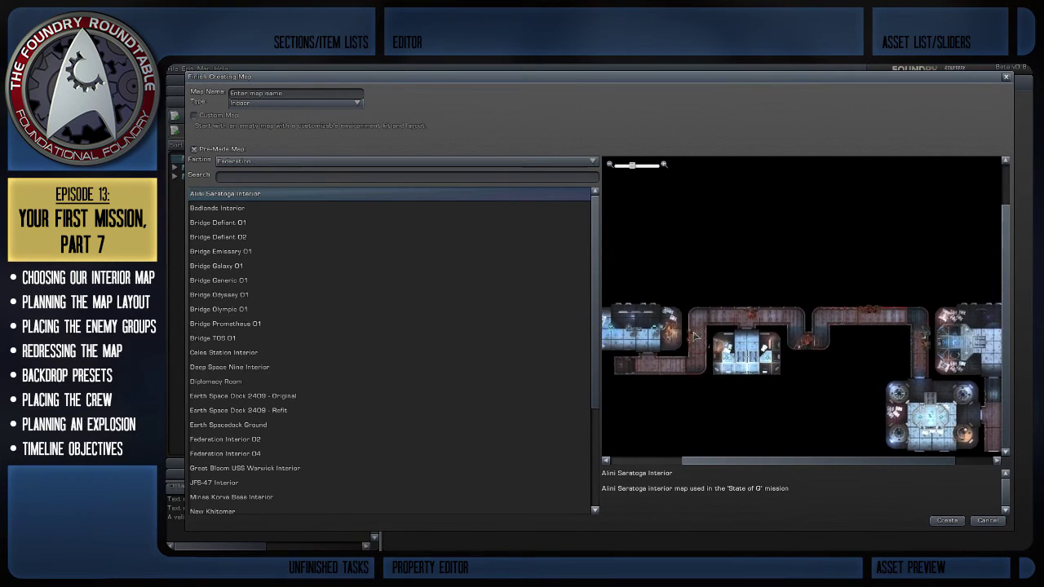
Preview the Badlands Interior map and the Bridge maps from Defiant 01 through Prometheus 01 one by one.
{"action": "left_click", "coordinate": [235, 210]}
{"action": "left_click", "coordinate": [238, 222]}
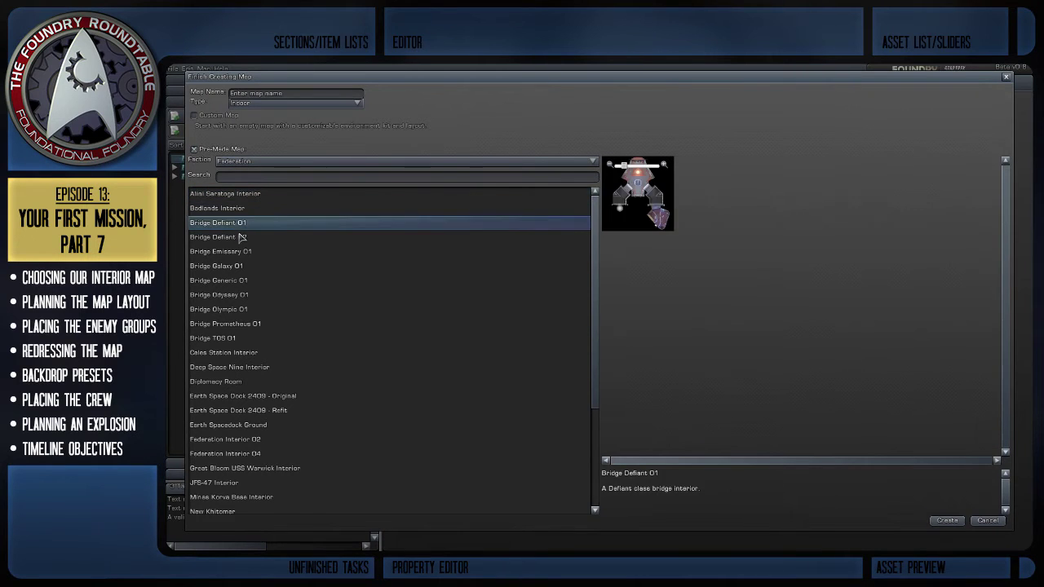
{"action": "left_click", "coordinate": [241, 237]}
{"action": "left_click", "coordinate": [221, 252]}
{"action": "left_click", "coordinate": [229, 267]}
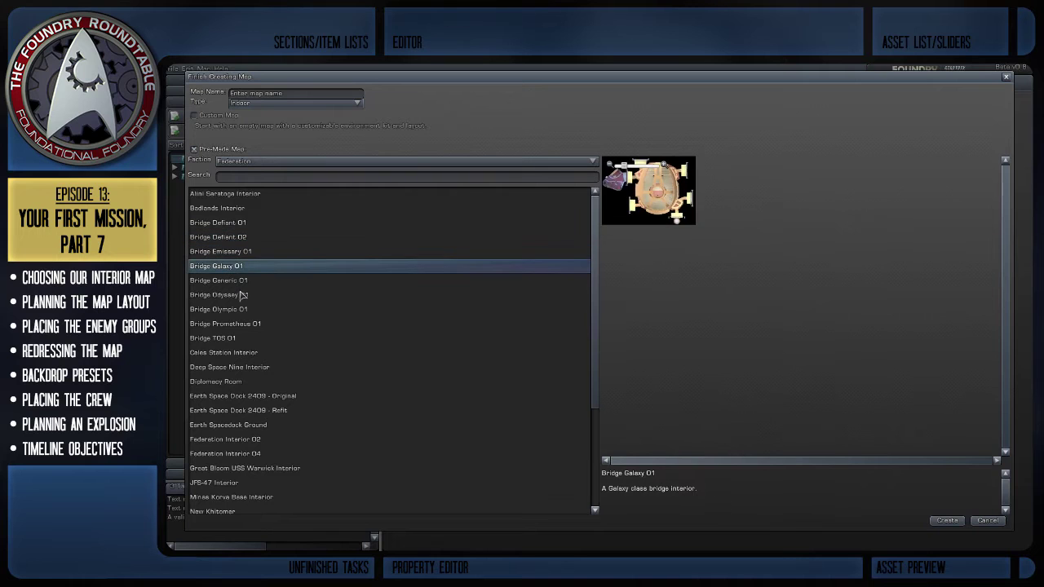
{"action": "left_click", "coordinate": [231, 281]}
{"action": "left_click", "coordinate": [235, 295]}
{"action": "left_click", "coordinate": [238, 314]}
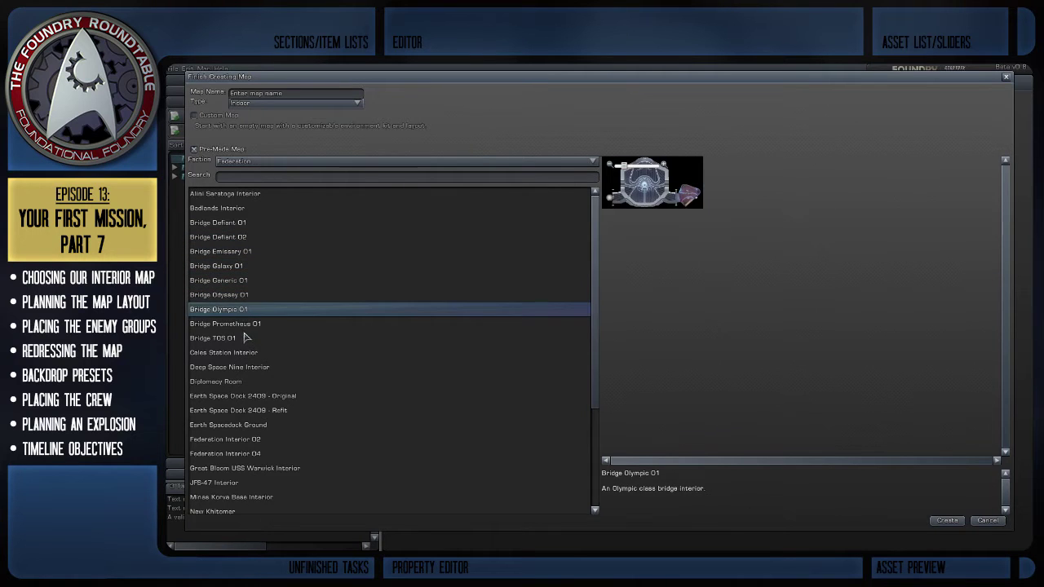
{"action": "left_click", "coordinate": [245, 328]}
Preview the Deep Space Nine Interior, Diplomacy Room, both Earth Space Dock 2409 versions and Federation Interior 04.
{"action": "left_click", "coordinate": [242, 355]}
{"action": "left_click", "coordinate": [244, 369]}
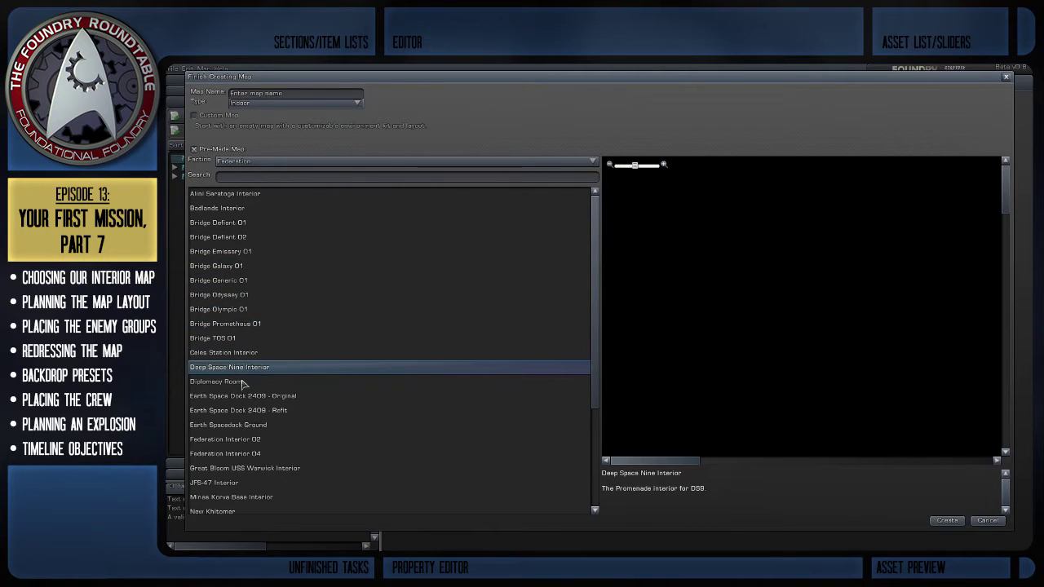
{"action": "left_click", "coordinate": [242, 382]}
{"action": "left_click", "coordinate": [253, 397]}
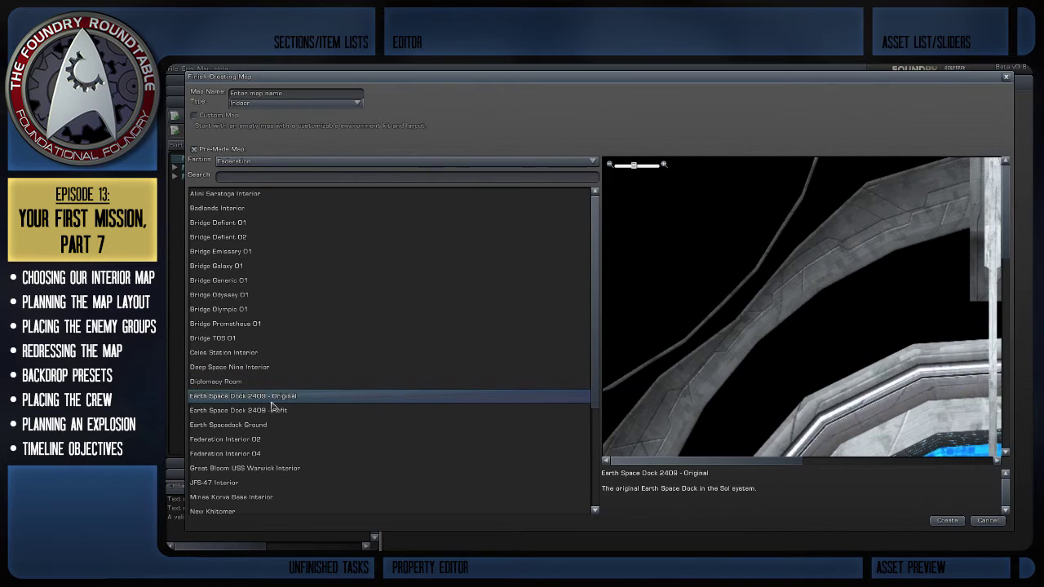
{"action": "left_click", "coordinate": [273, 410]}
{"action": "scroll", "coordinate": [282, 452], "scroll_direction": "down", "scroll_amount": 3}
{"action": "left_click", "coordinate": [243, 374]}
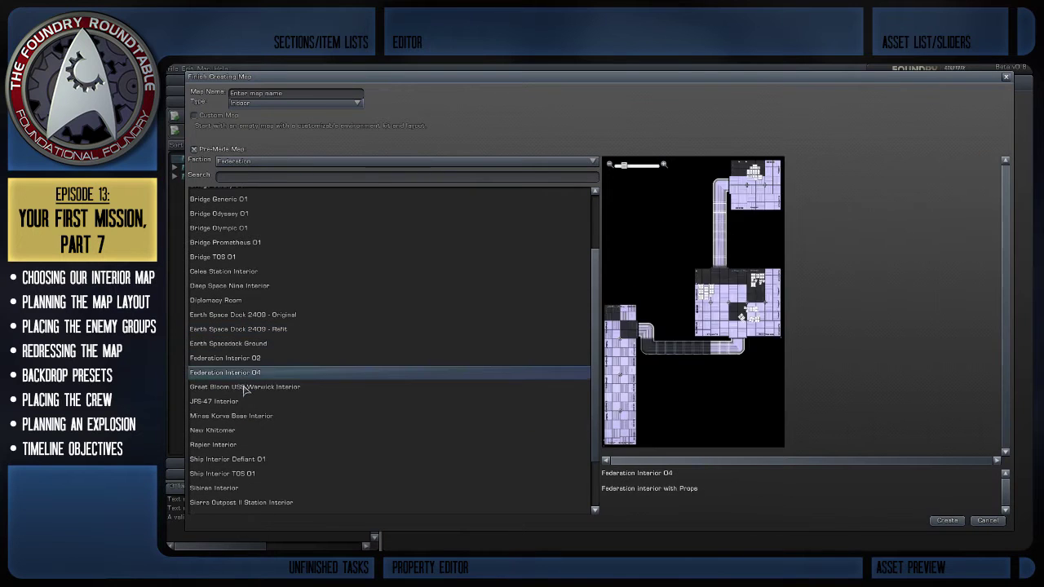
Compare the layouts of the Great Bloom USS Warwick, JFS-47, Minas Korva Base and Rapier interior maps.
{"action": "left_click", "coordinate": [243, 388]}
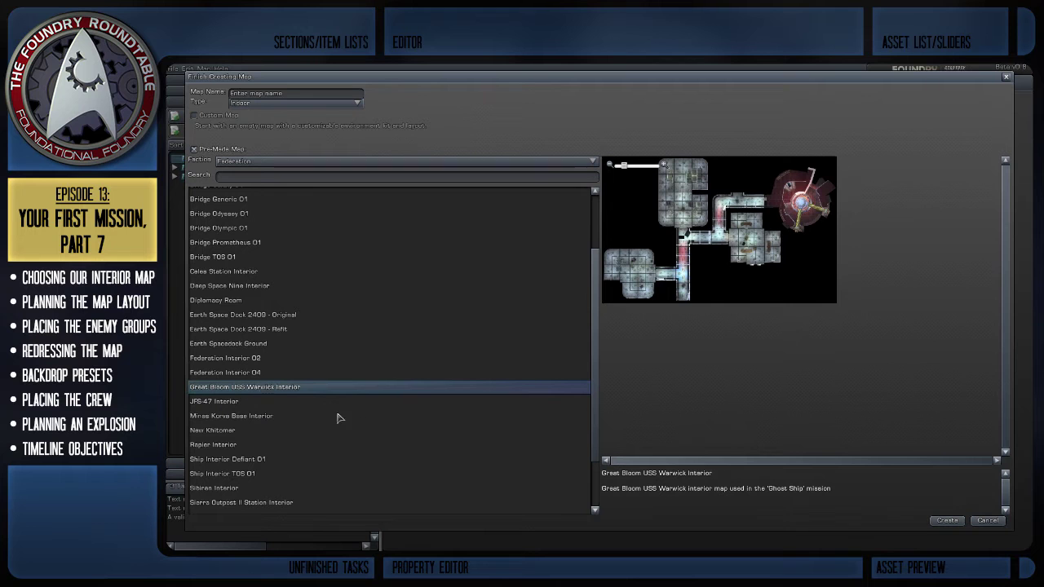
{"action": "scroll", "coordinate": [701, 389], "scroll_direction": "up", "scroll_amount": 4}
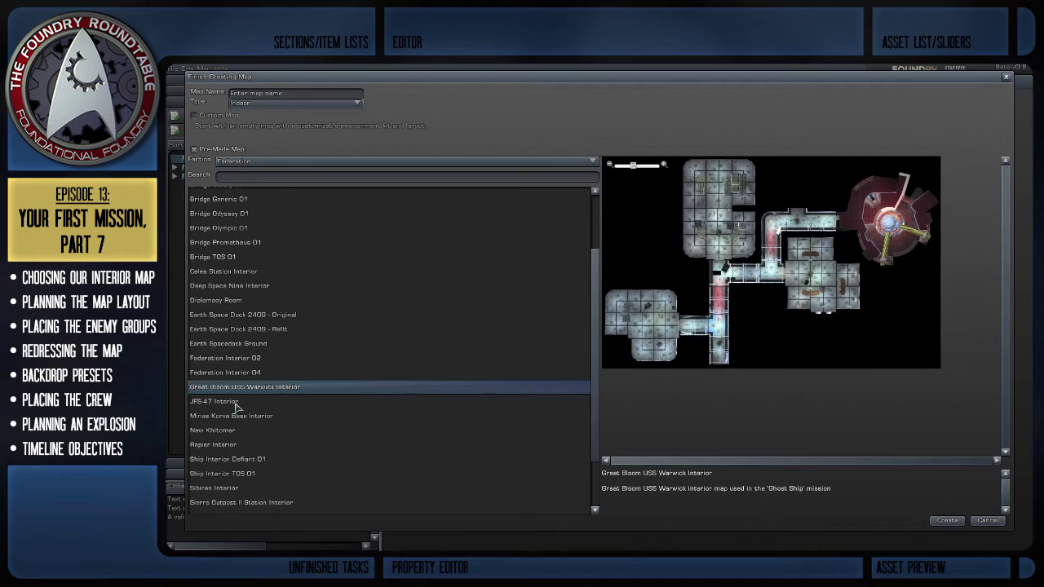
{"action": "left_click", "coordinate": [235, 403]}
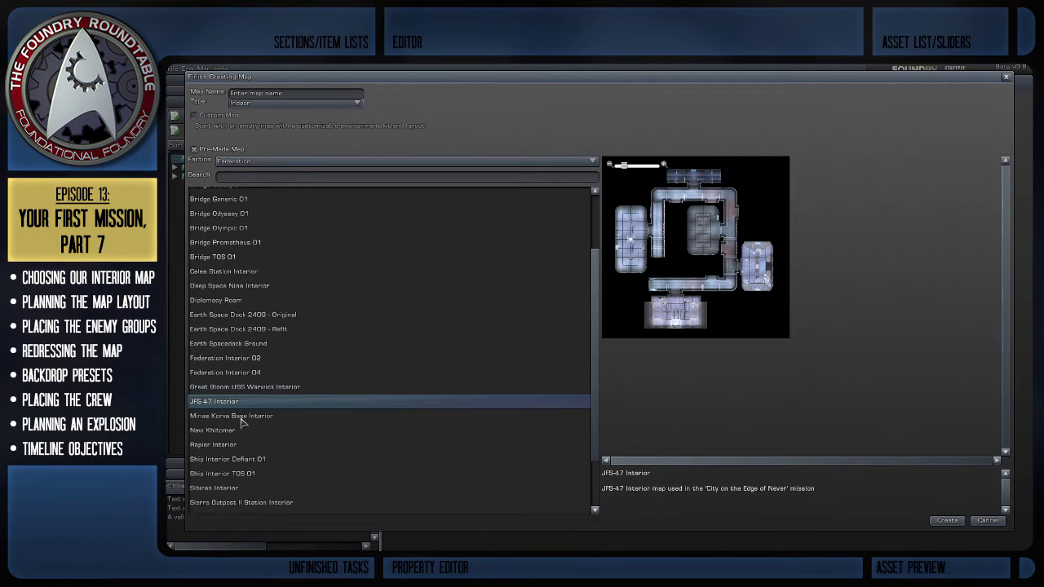
{"action": "left_click", "coordinate": [239, 417]}
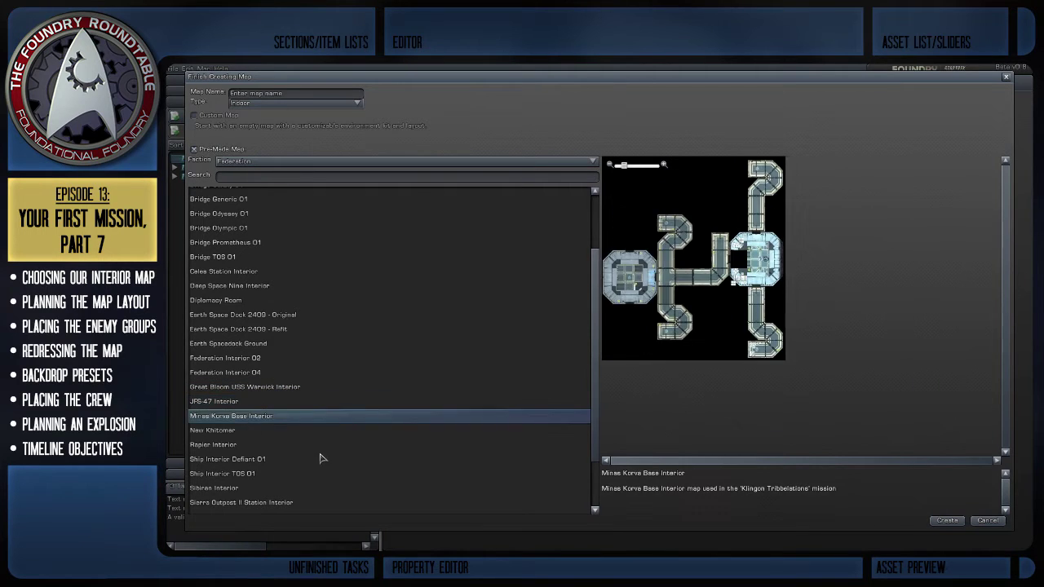
{"action": "scroll", "coordinate": [320, 459], "scroll_direction": "down", "scroll_amount": 1}
{"action": "left_click", "coordinate": [226, 419]}
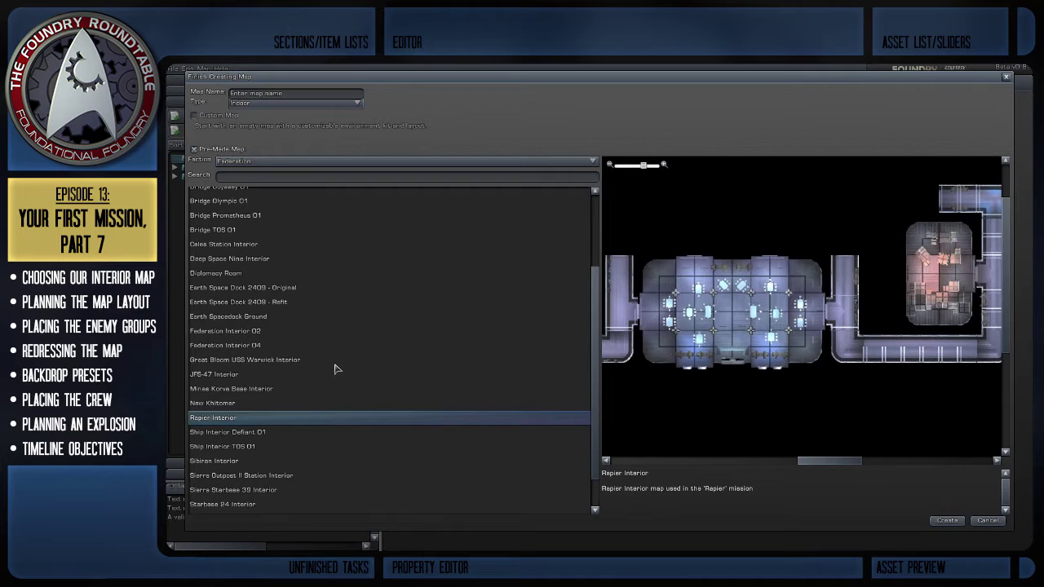
Preview the Ship Interior Defiant 01, Sibiran, Sierra Outpost II, Sierra Starbase and Starbase 24 interior maps.
{"action": "scroll", "coordinate": [287, 362], "scroll_direction": "down", "scroll_amount": 1}
{"action": "left_click", "coordinate": [239, 391]}
{"action": "left_click", "coordinate": [240, 418]}
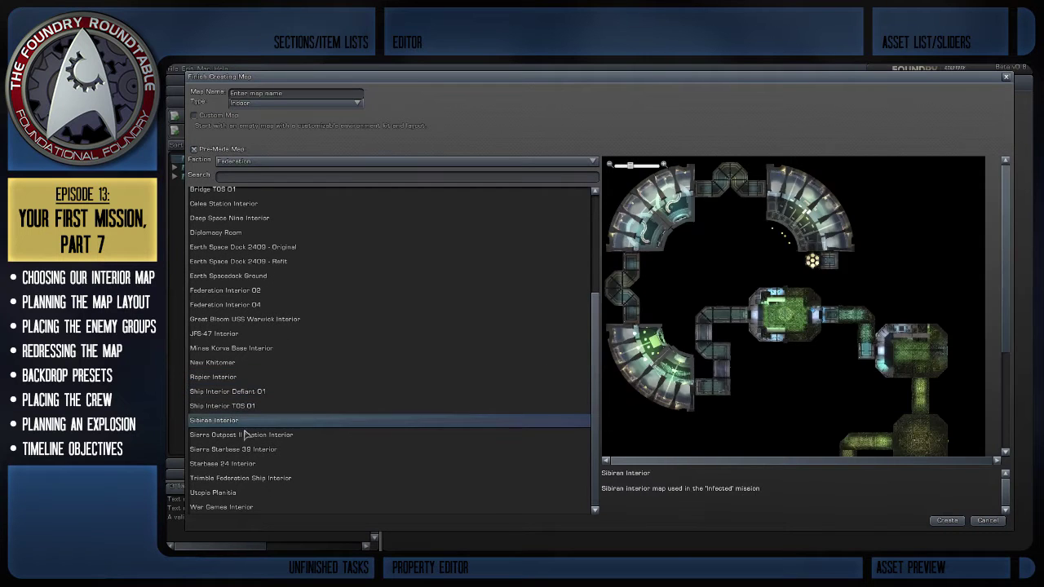
{"action": "left_click", "coordinate": [247, 434]}
{"action": "left_click", "coordinate": [236, 450]}
{"action": "left_click", "coordinate": [240, 464]}
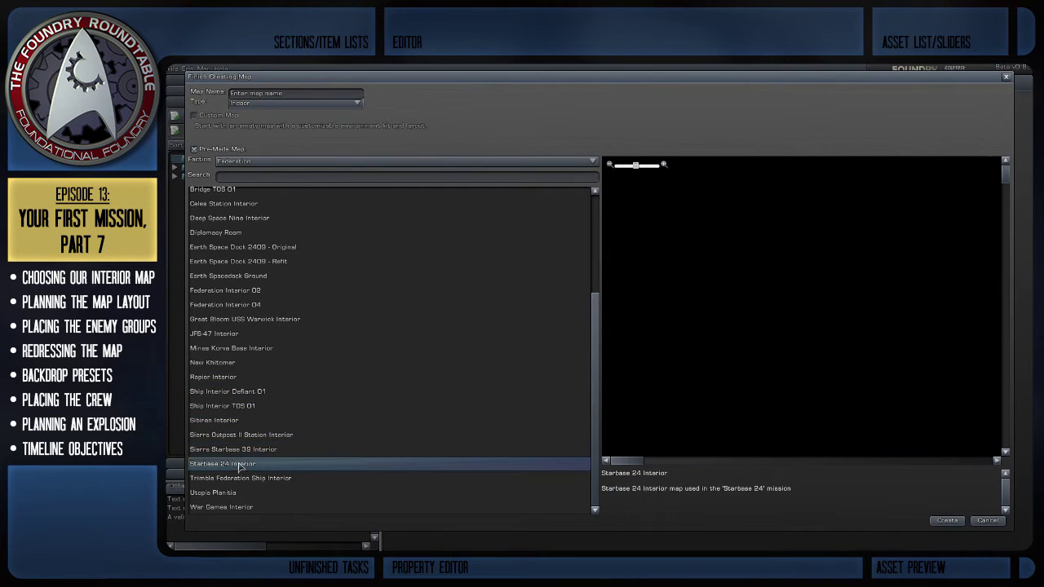
Compare the Trimble Federation Ship, Utopia Planitia and War Games maps, and revisit the Sierra Outpost II Station Interior.
{"action": "left_click", "coordinate": [240, 479]}
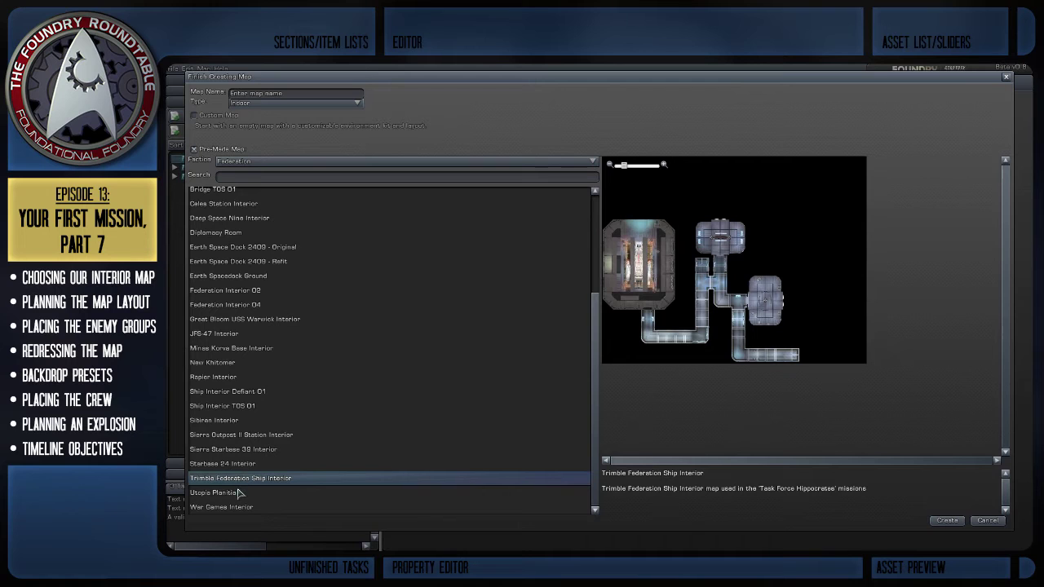
{"action": "left_click", "coordinate": [239, 492]}
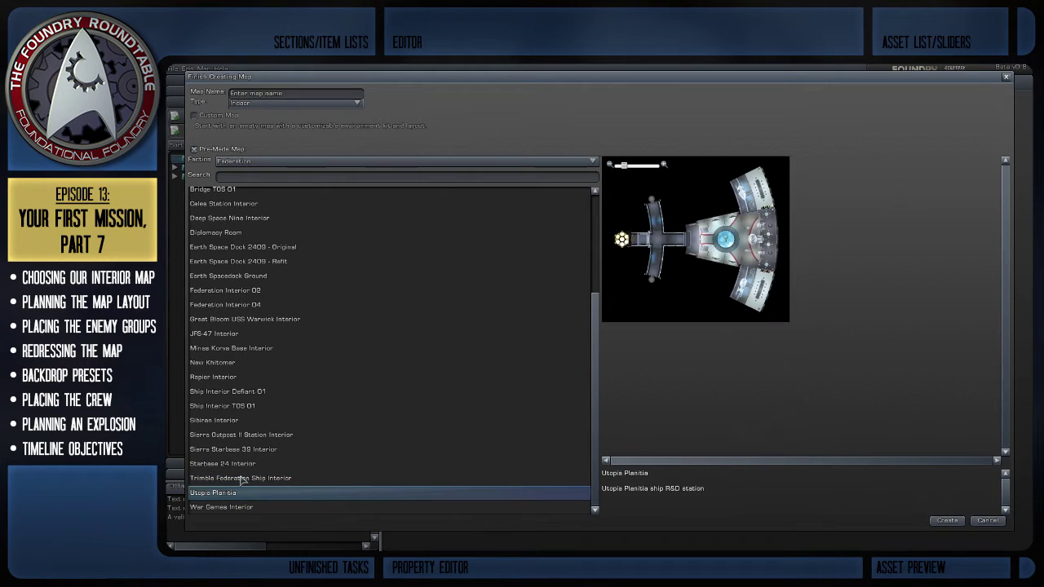
{"action": "left_click", "coordinate": [242, 479]}
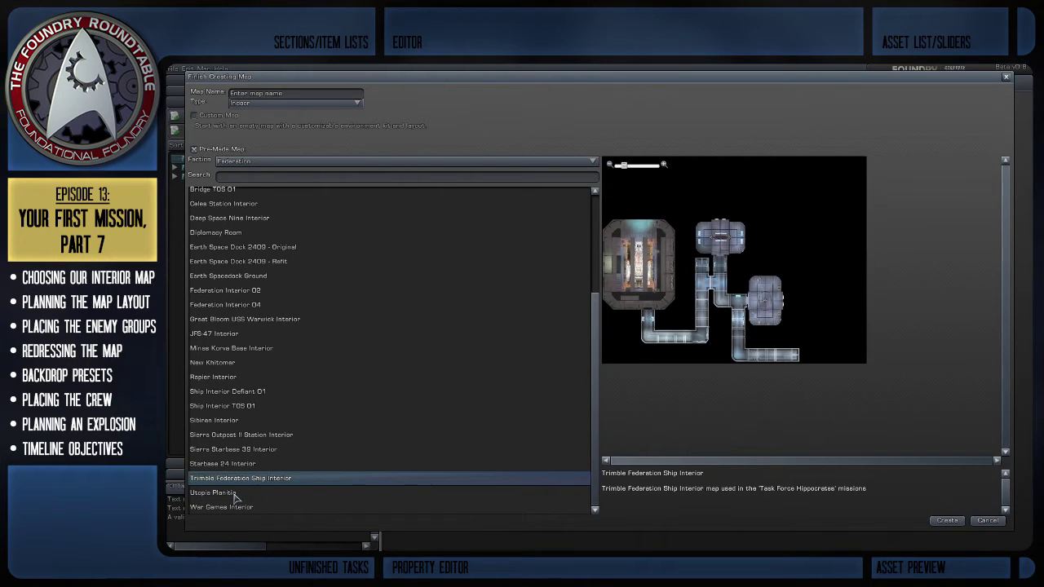
{"action": "left_click", "coordinate": [234, 506]}
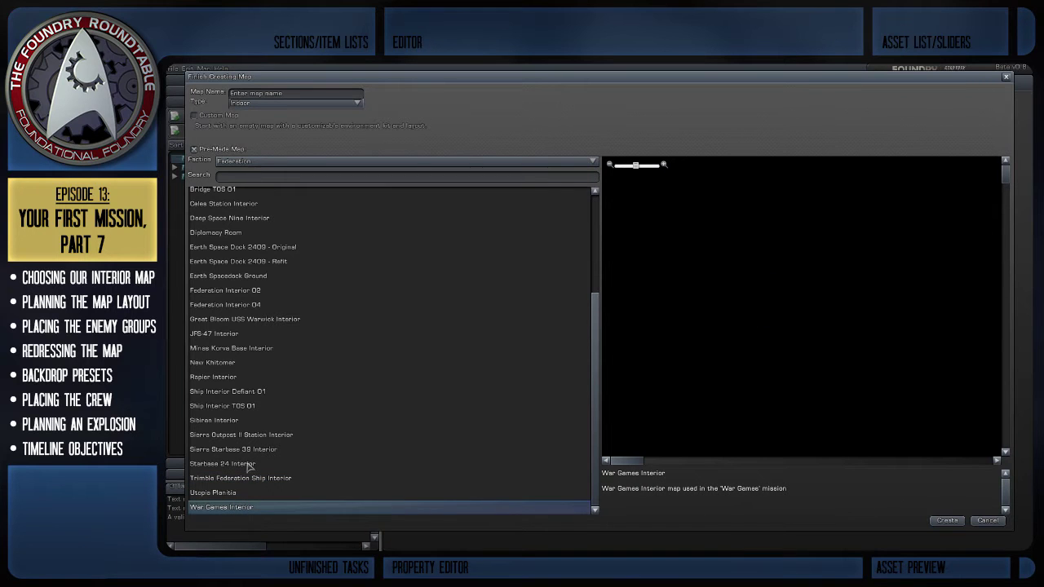
{"action": "left_click", "coordinate": [242, 434]}
Return to the Great Bloom USS Warwick Interior map and examine its rooms and connecting corridors up close.
{"action": "scroll", "coordinate": [254, 420], "scroll_direction": "up", "scroll_amount": 2}
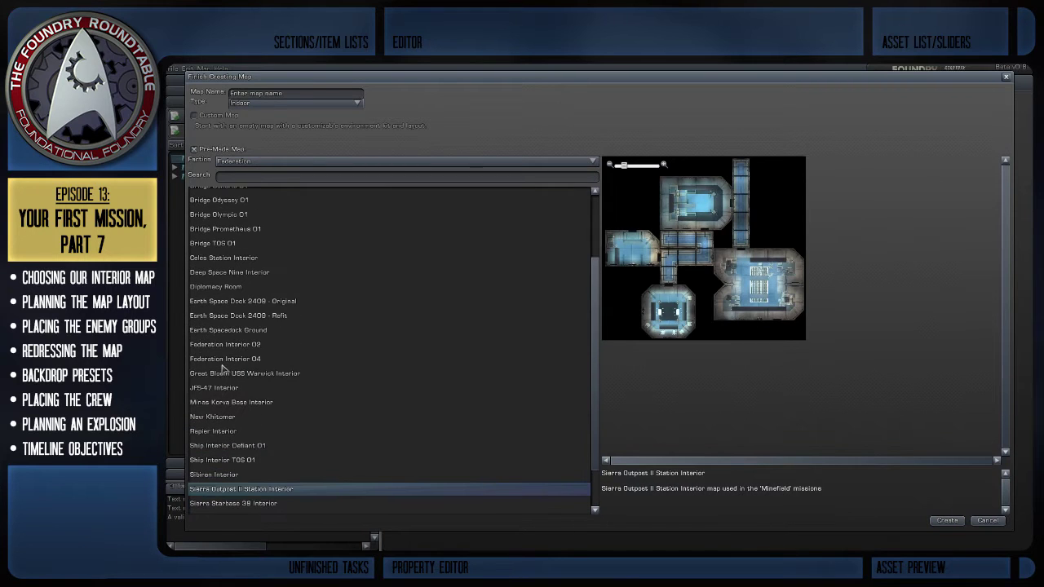
{"action": "left_click", "coordinate": [226, 373]}
{"action": "scroll", "coordinate": [741, 317], "scroll_direction": "up", "scroll_amount": 5}
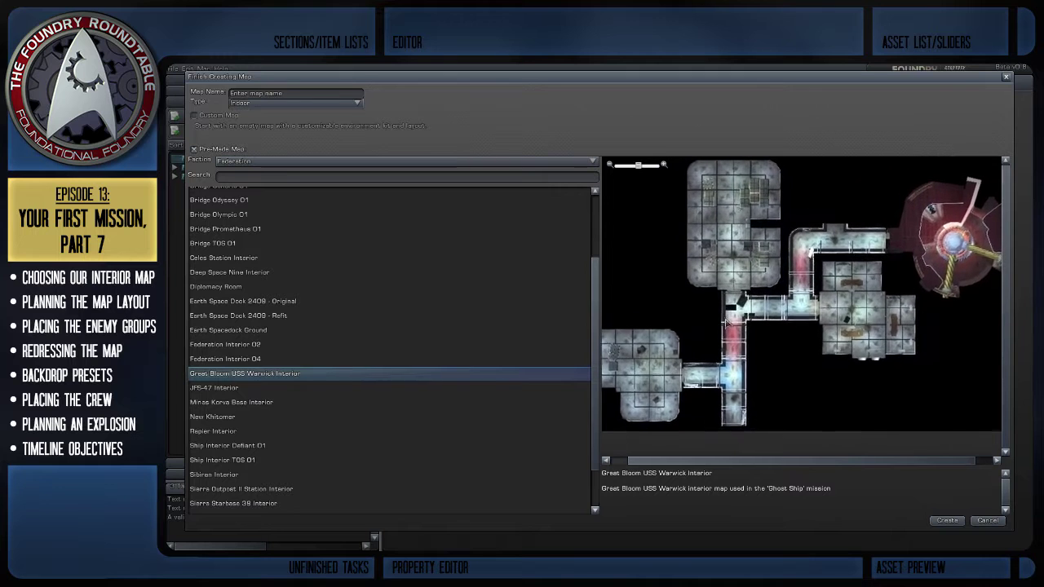
{"action": "scroll", "coordinate": [758, 346], "scroll_direction": "up", "scroll_amount": 2}
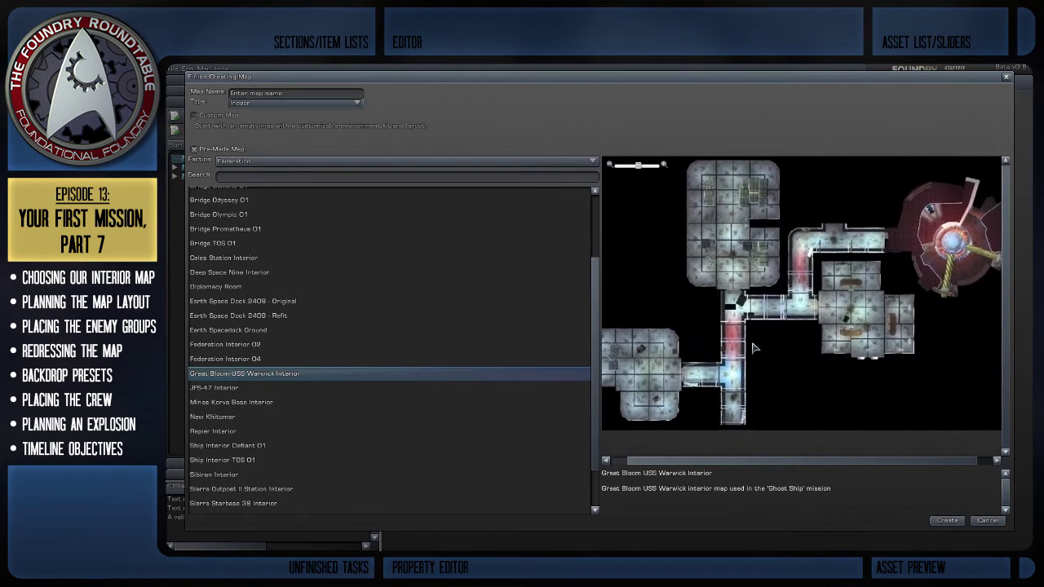
{"action": "scroll", "coordinate": [757, 397], "scroll_direction": "up", "scroll_amount": 3}
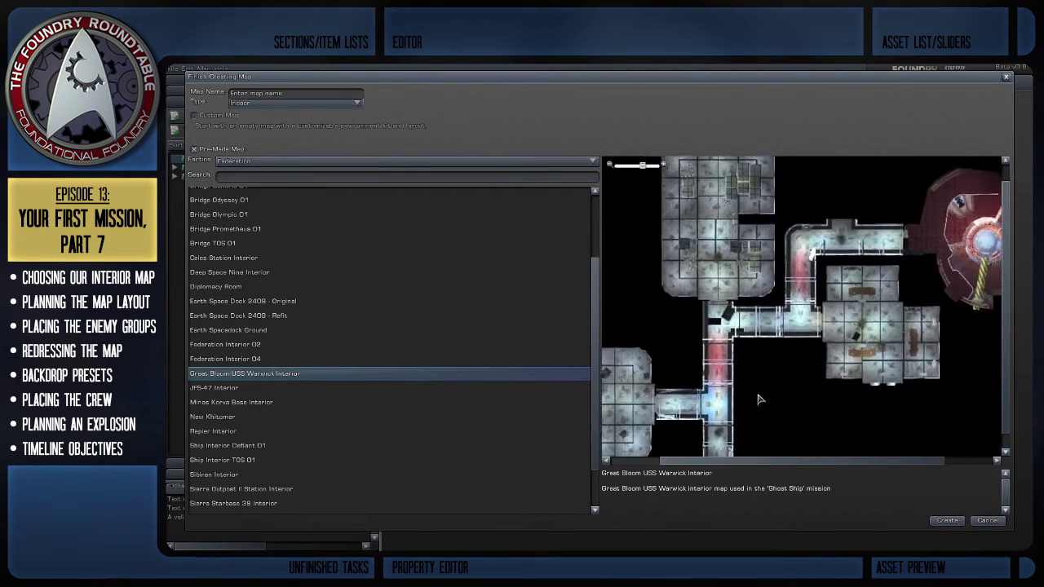
{"action": "scroll", "coordinate": [757, 399], "scroll_direction": "down", "scroll_amount": 2}
{"action": "left_click_drag", "start_coordinate": [758, 400], "coordinate": [811, 414]}
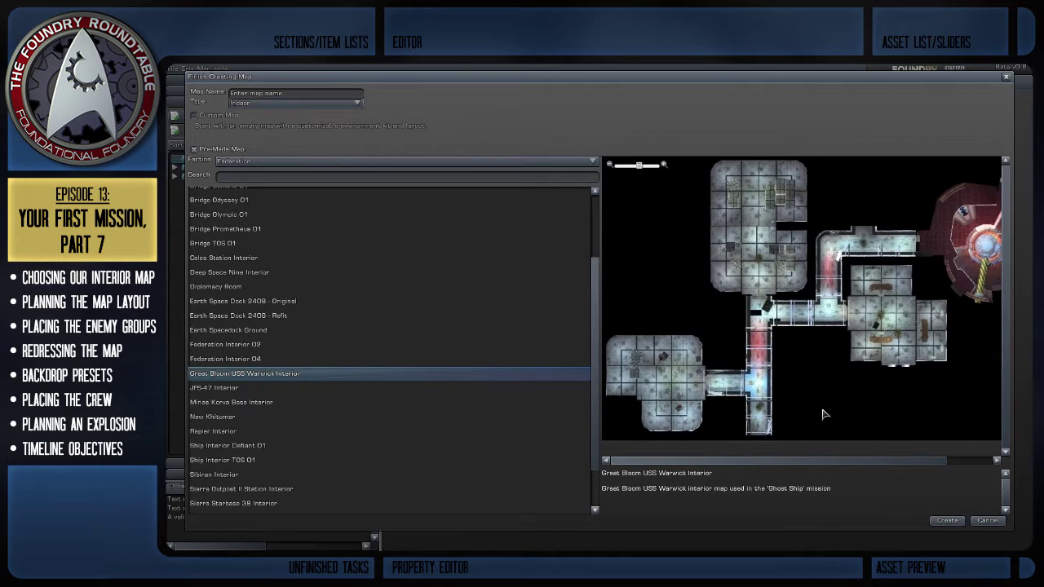
{"action": "scroll", "coordinate": [821, 411], "scroll_direction": "up", "scroll_amount": 2}
{"action": "left_click_drag", "start_coordinate": [805, 400], "coordinate": [828, 376]}
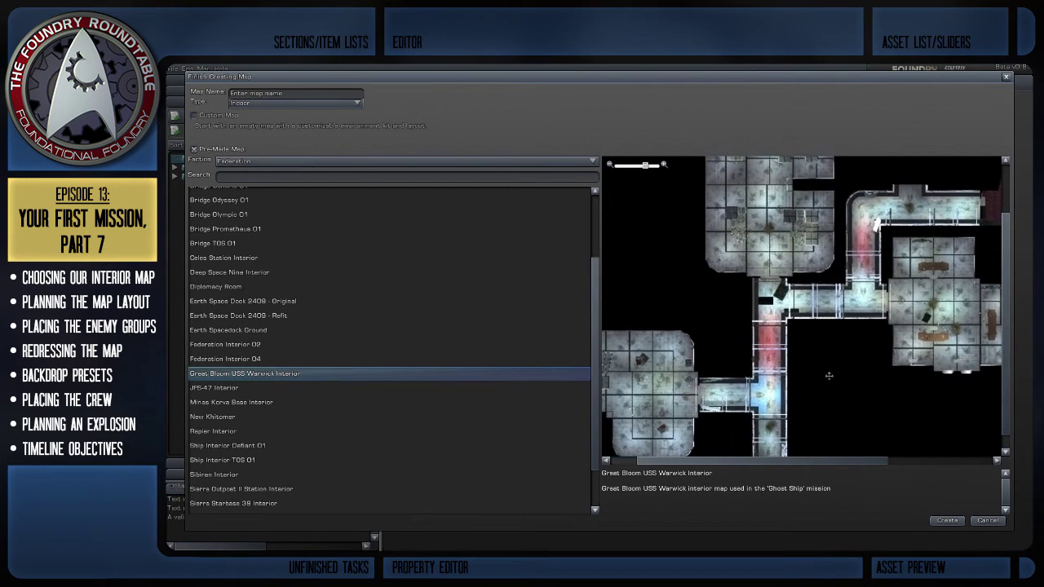
{"action": "scroll", "coordinate": [825, 378], "scroll_direction": "down", "scroll_amount": 2}
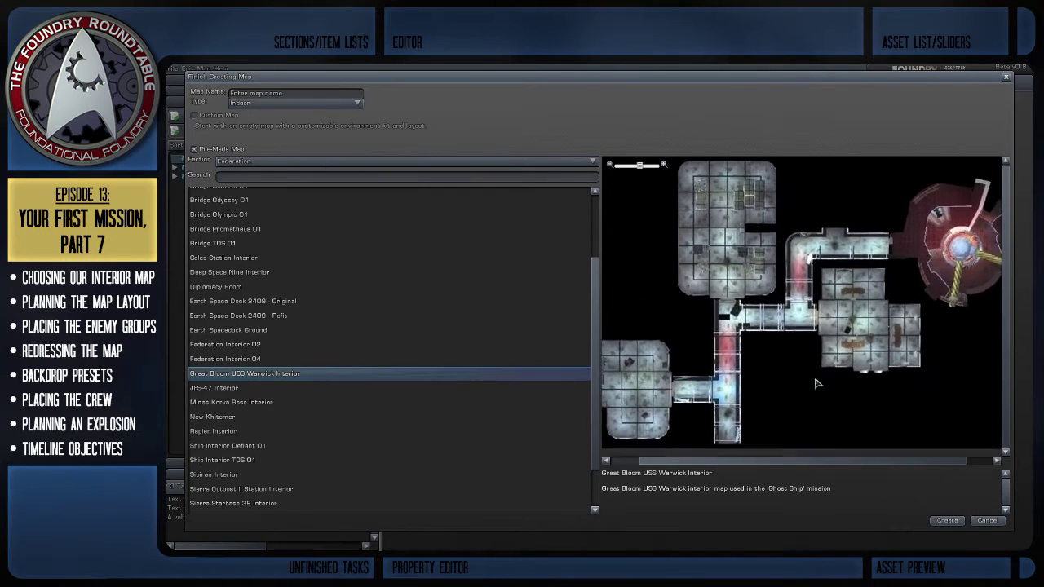
Select the Alini Saratoga Interior map again and inspect its rooms and corridors from end to end.
{"action": "scroll", "coordinate": [356, 316], "scroll_direction": "up", "scroll_amount": 4}
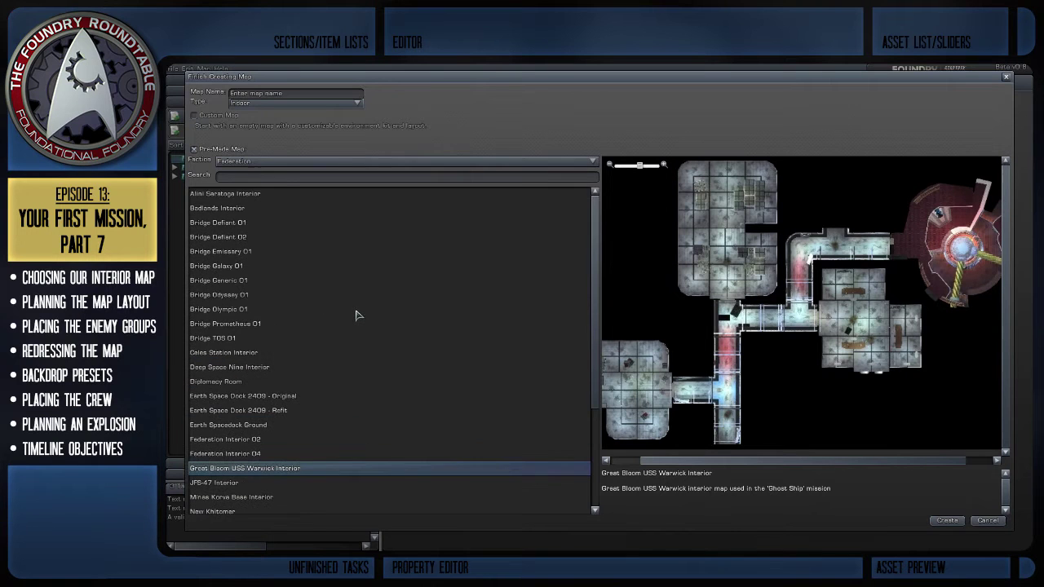
{"action": "left_click", "coordinate": [238, 194]}
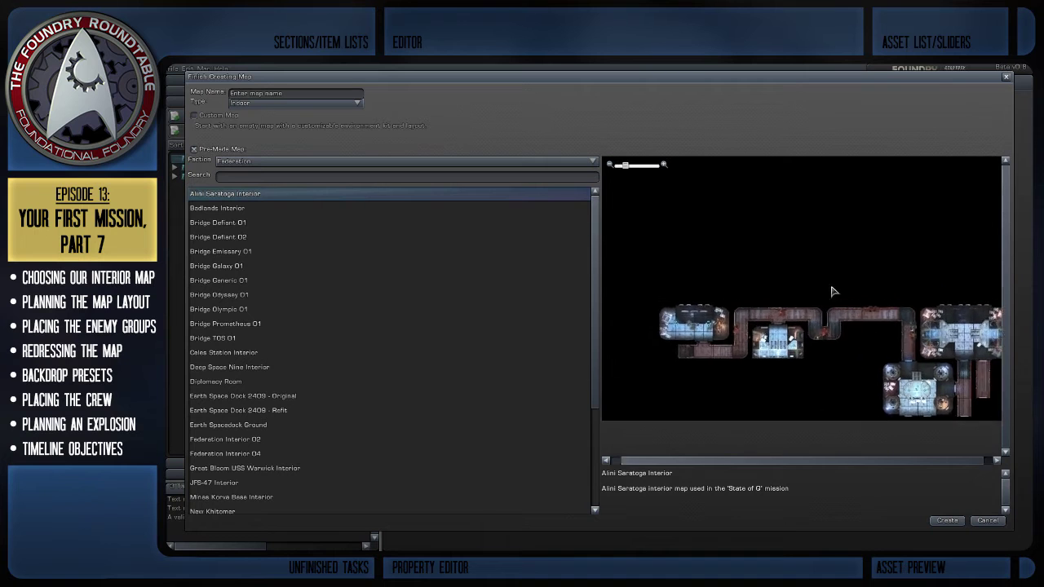
{"action": "scroll", "coordinate": [866, 297], "scroll_direction": "up", "scroll_amount": 5}
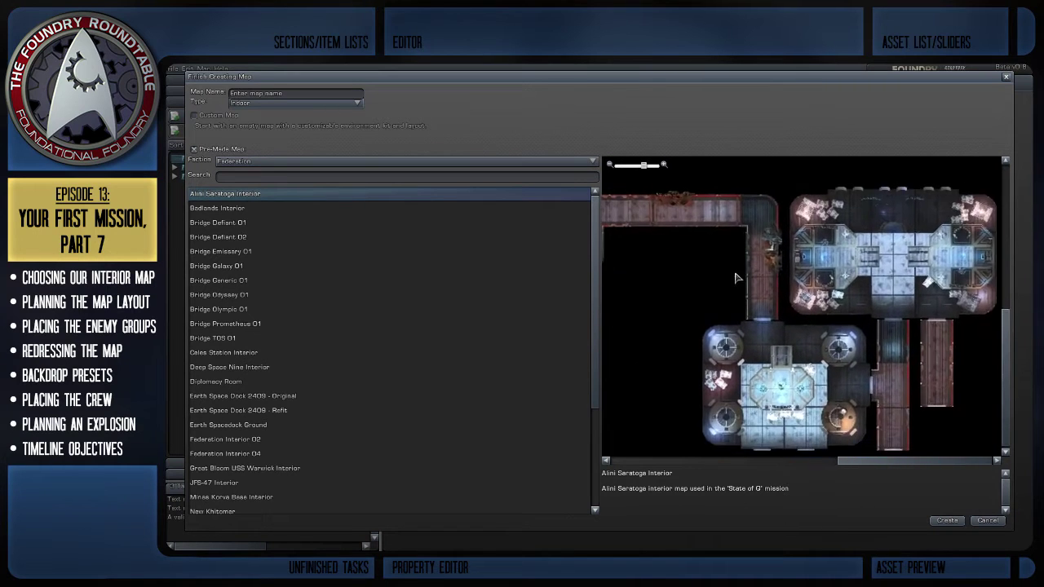
{"action": "scroll", "coordinate": [871, 298], "scroll_direction": "down", "scroll_amount": 4}
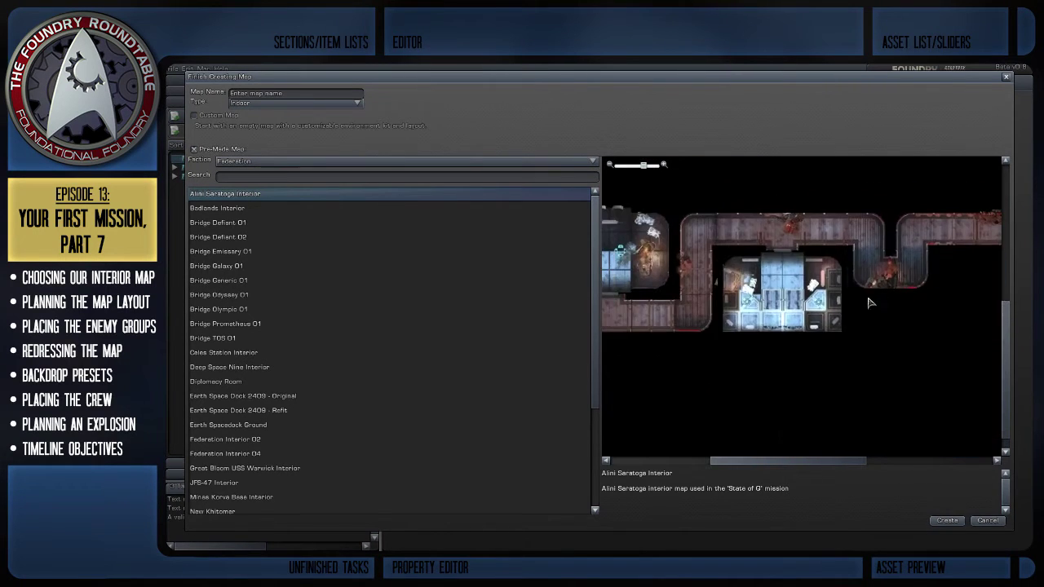
{"action": "scroll", "coordinate": [816, 323], "scroll_direction": "up", "scroll_amount": 3}
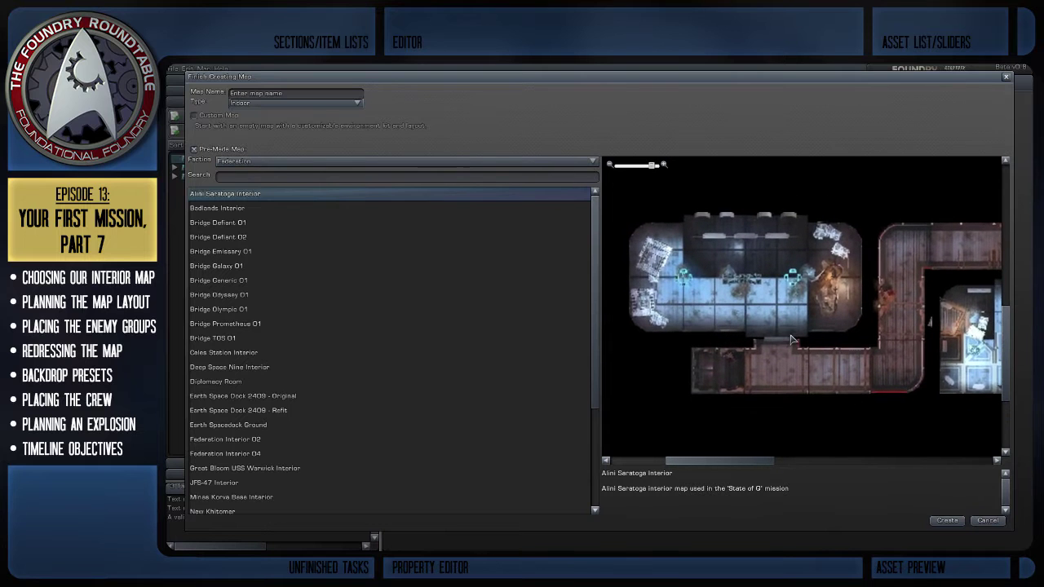
{"action": "left_click_drag", "start_coordinate": [840, 343], "coordinate": [685, 296]}
{"action": "scroll", "coordinate": [817, 319], "scroll_direction": "down", "scroll_amount": 2}
{"action": "scroll", "coordinate": [817, 319], "scroll_direction": "down", "scroll_amount": 2}
{"action": "left_click_drag", "start_coordinate": [880, 321], "coordinate": [640, 305]}
{"action": "left_click_drag", "start_coordinate": [959, 350], "coordinate": [874, 354]}
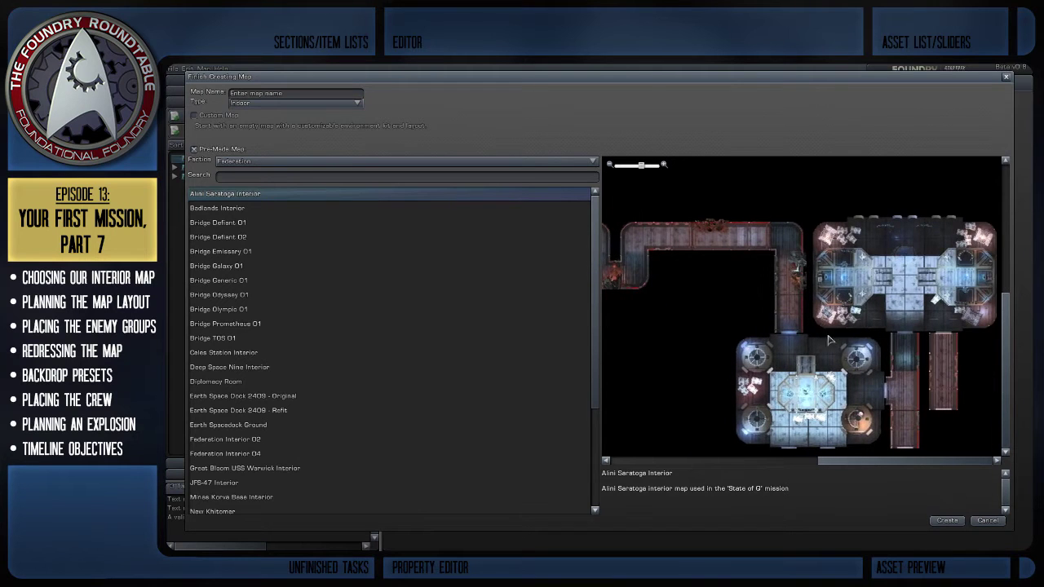
Trace the corridors linking the Alini Saratoga Interior's rooms, viewing the layout both close up and as an overview.
{"action": "scroll", "coordinate": [873, 355], "scroll_direction": "up", "scroll_amount": 3}
{"action": "scroll", "coordinate": [874, 354], "scroll_direction": "down", "scroll_amount": 2}
{"action": "left_click_drag", "start_coordinate": [815, 328], "coordinate": [932, 328]}
{"action": "left_click_drag", "start_coordinate": [782, 332], "coordinate": [714, 318]}
{"action": "scroll", "coordinate": [693, 307], "scroll_direction": "down", "scroll_amount": 2}
{"action": "left_click_drag", "start_coordinate": [827, 337], "coordinate": [754, 324]}
{"action": "scroll", "coordinate": [798, 330], "scroll_direction": "up", "scroll_amount": 1}
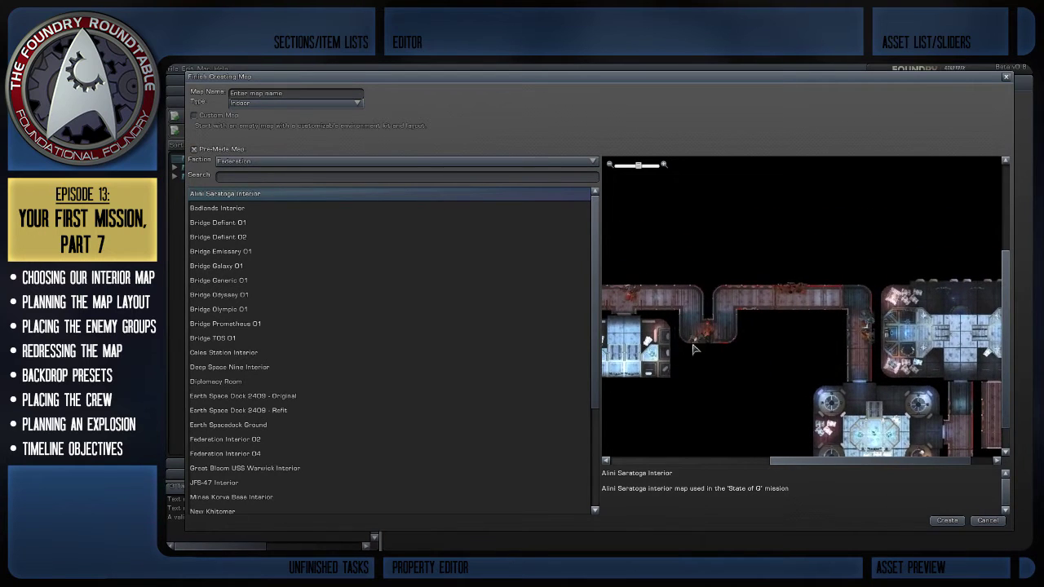
{"action": "scroll", "coordinate": [703, 379], "scroll_direction": "down", "scroll_amount": 2}
{"action": "left_click_drag", "start_coordinate": [725, 371], "coordinate": [753, 371]}
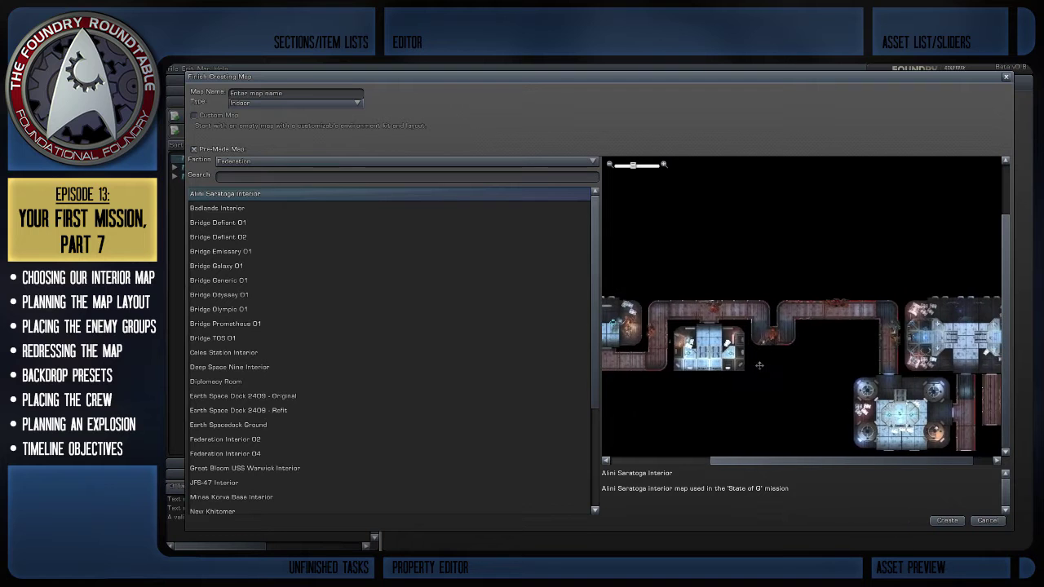
{"action": "scroll", "coordinate": [762, 368], "scroll_direction": "down", "scroll_amount": 1}
{"action": "scroll", "coordinate": [738, 365], "scroll_direction": "up", "scroll_amount": 1}
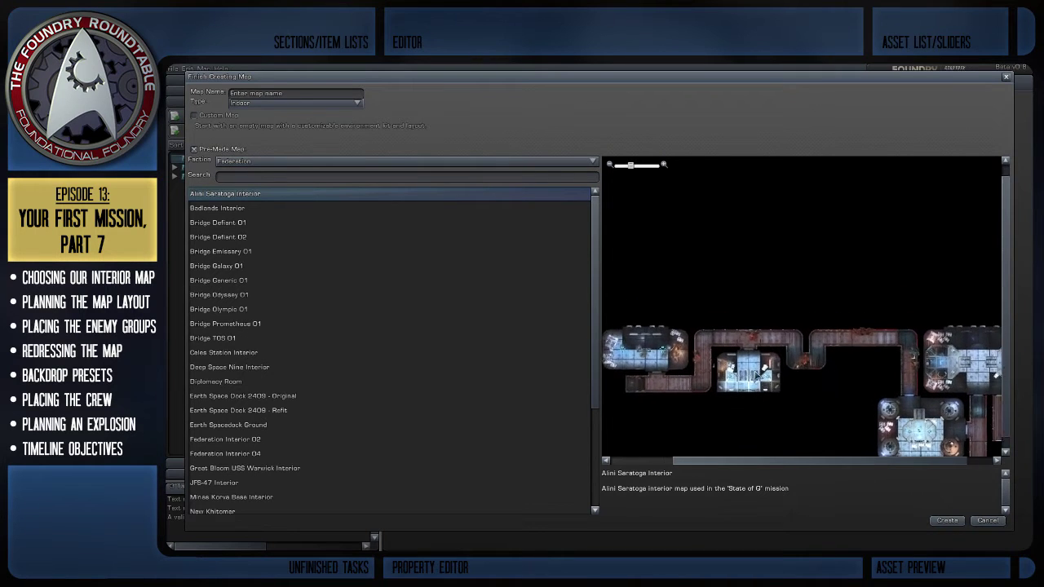
{"action": "scroll", "coordinate": [295, 421], "scroll_direction": "down", "scroll_amount": 3}
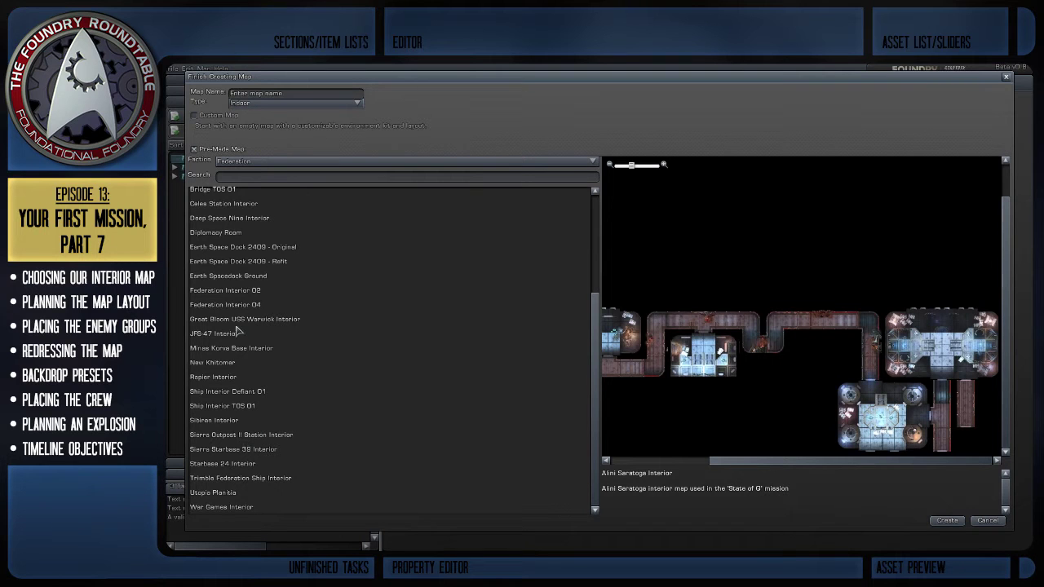
Choose the Great Bloom USS Warwick Interior as the pre-made map and review its rooms, corridors and round red chamber.
{"action": "left_click", "coordinate": [259, 318]}
{"action": "scroll", "coordinate": [689, 334], "scroll_direction": "up", "scroll_amount": 1}
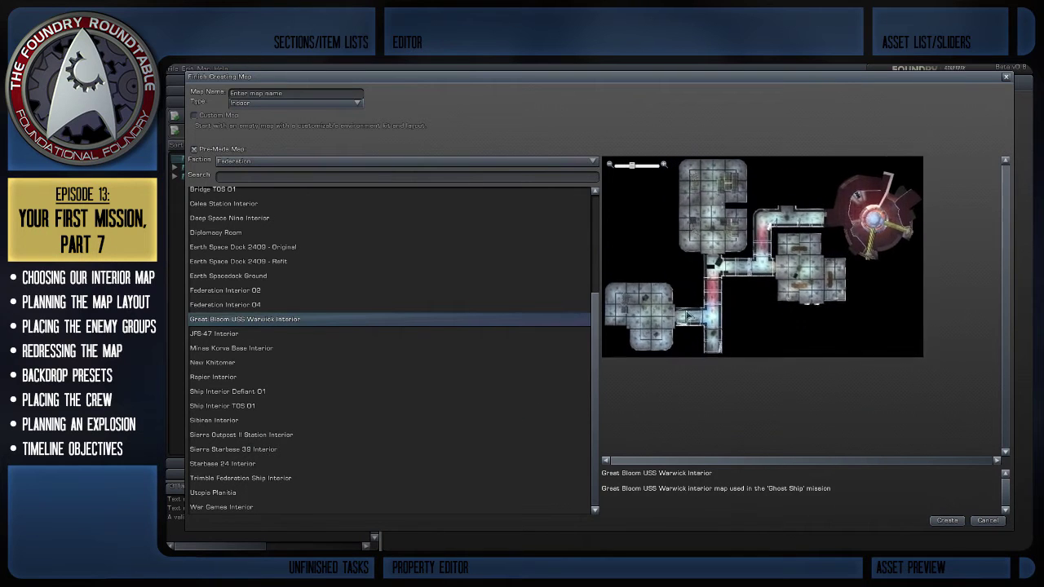
{"action": "scroll", "coordinate": [726, 338], "scroll_direction": "up", "scroll_amount": 1}
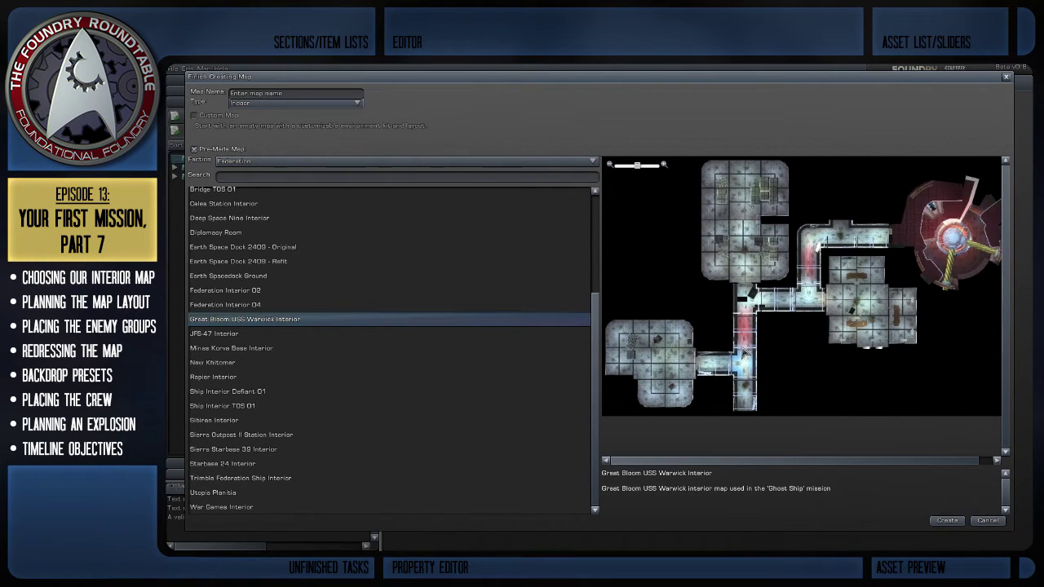
{"action": "scroll", "coordinate": [788, 364], "scroll_direction": "up", "scroll_amount": 1}
{"action": "scroll", "coordinate": [781, 361], "scroll_direction": "down", "scroll_amount": 1}
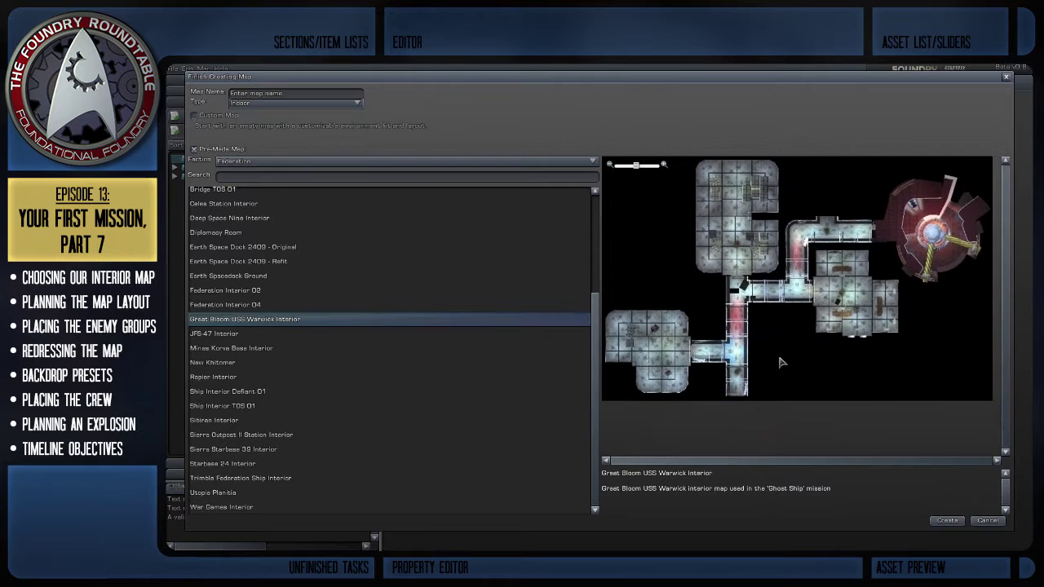
{"action": "scroll", "coordinate": [786, 362], "scroll_direction": "up", "scroll_amount": 2}
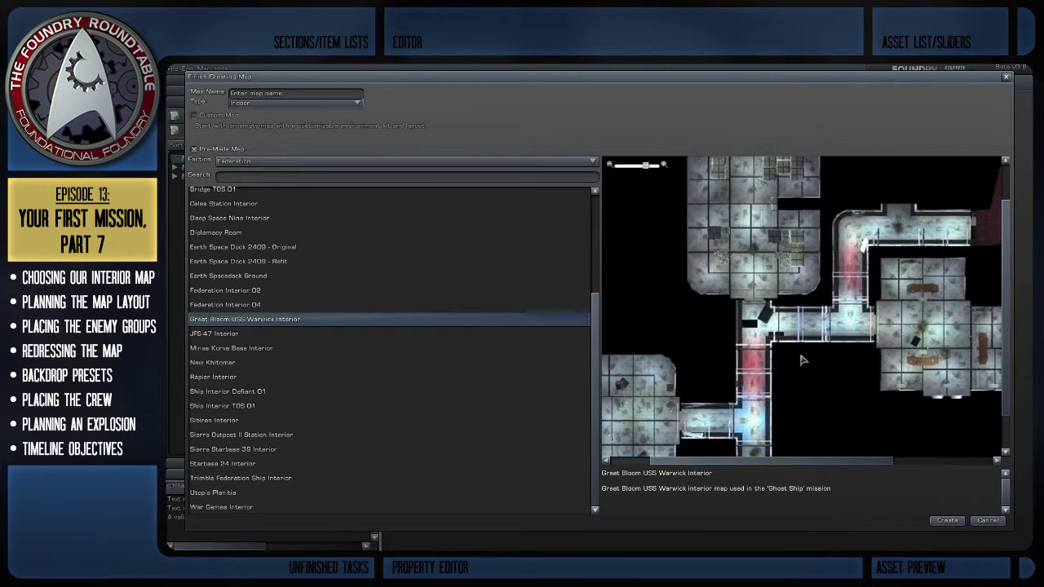
{"action": "scroll", "coordinate": [866, 325], "scroll_direction": "down", "scroll_amount": 2}
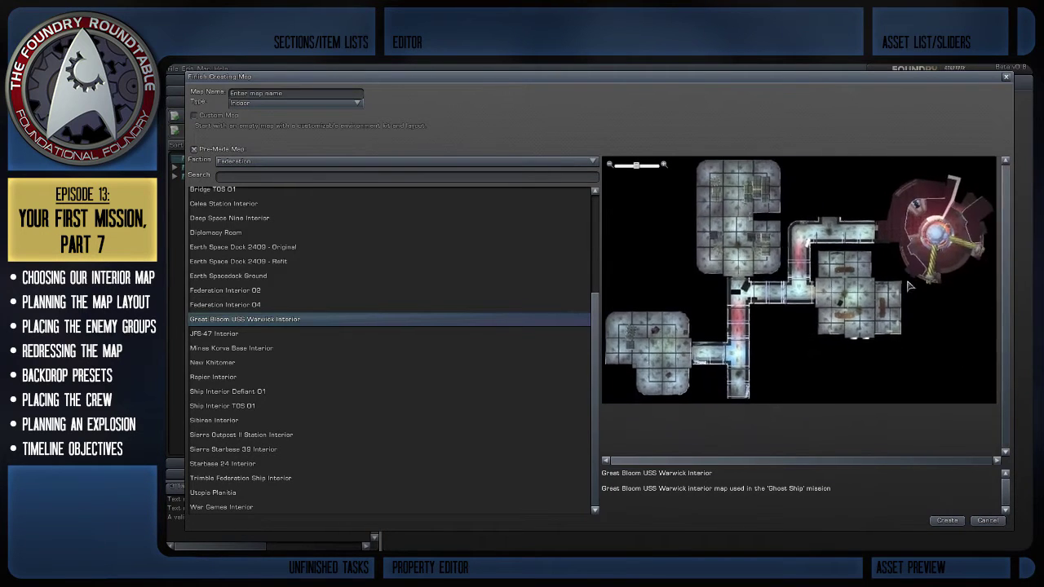
{"action": "scroll", "coordinate": [866, 326], "scroll_direction": "up", "scroll_amount": 2}
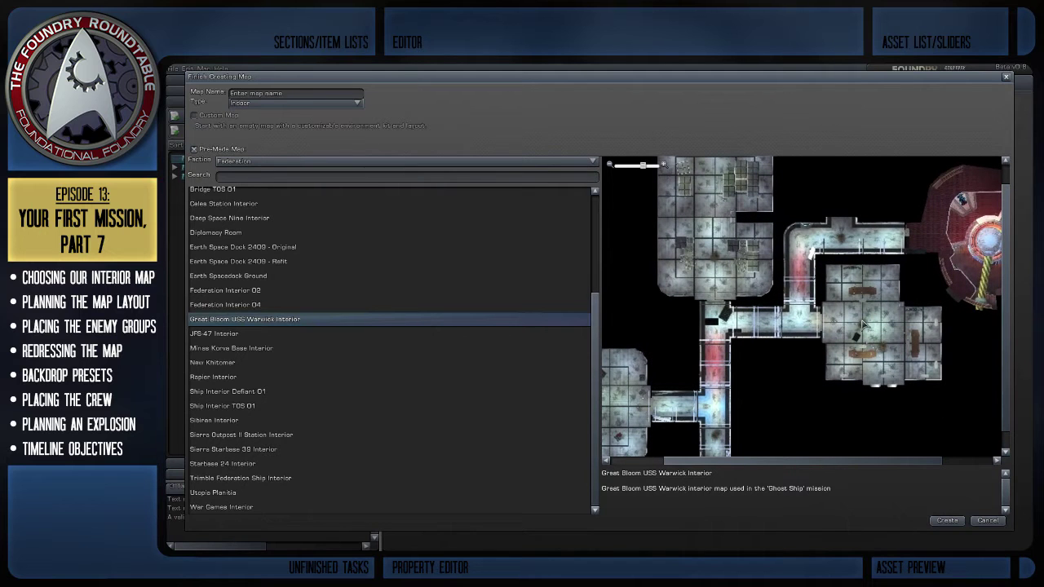
{"action": "scroll", "coordinate": [863, 324], "scroll_direction": "down", "scroll_amount": 1}
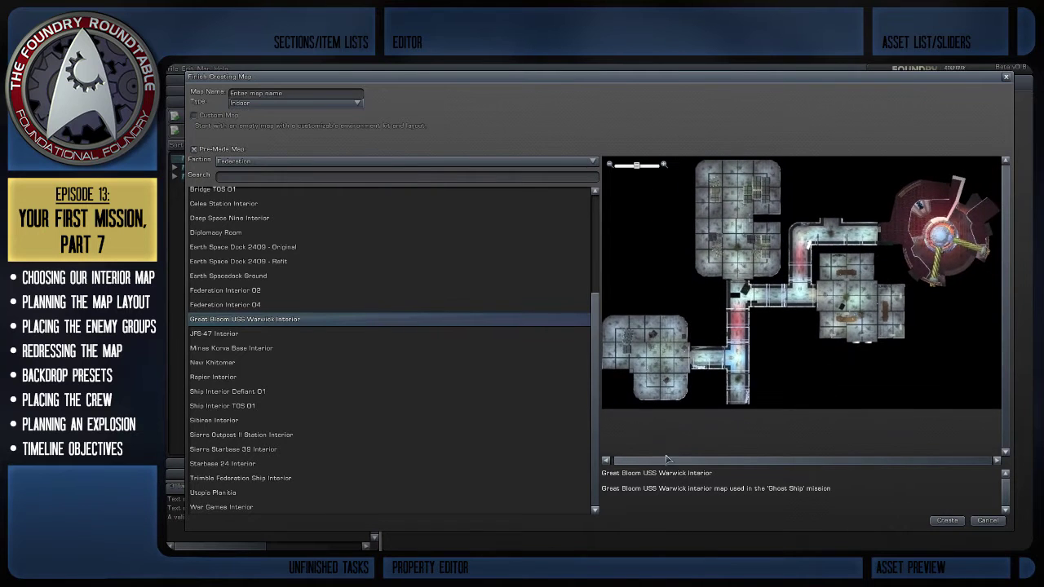
Name the map U.S.S. Foundation and create it from the selected Great Bloom USS Warwick Interior.
{"action": "left_click", "coordinate": [326, 97]}
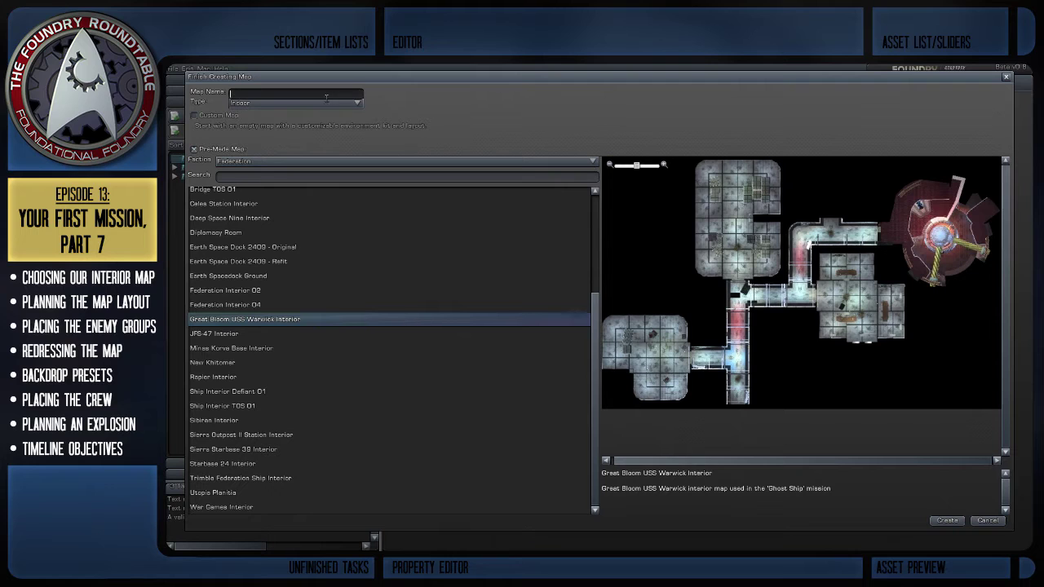
{"action": "type", "text": "U.S.S."}
{"action": "type", "text": " Fe"}
{"action": "left_click", "coordinate": [947, 521]}
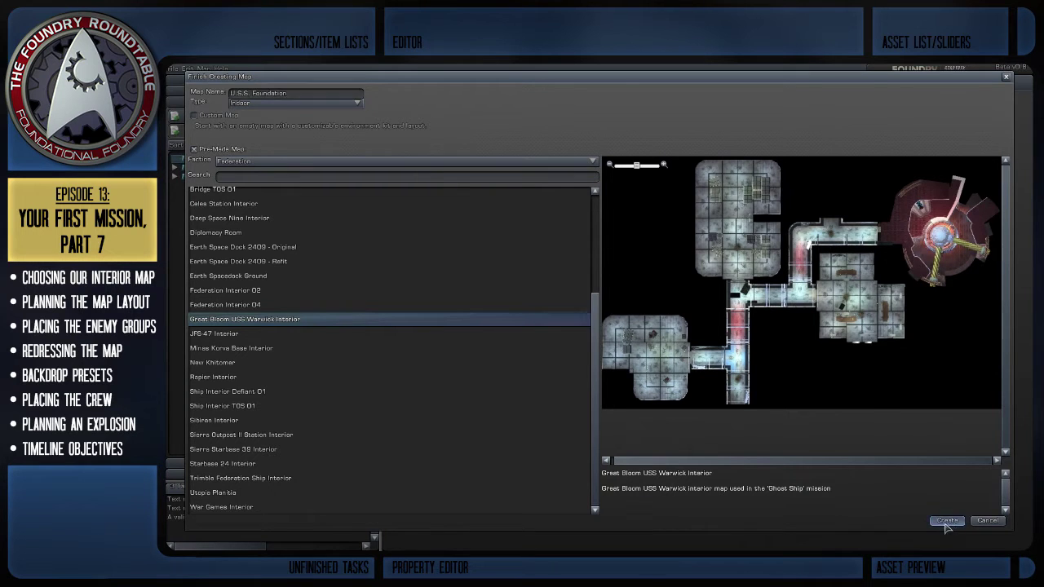
Look over the rooms and corridors of the U.S.S. Foundation map and show the library of detail objects.
{"action": "scroll", "coordinate": [483, 266], "scroll_direction": "up", "scroll_amount": 5}
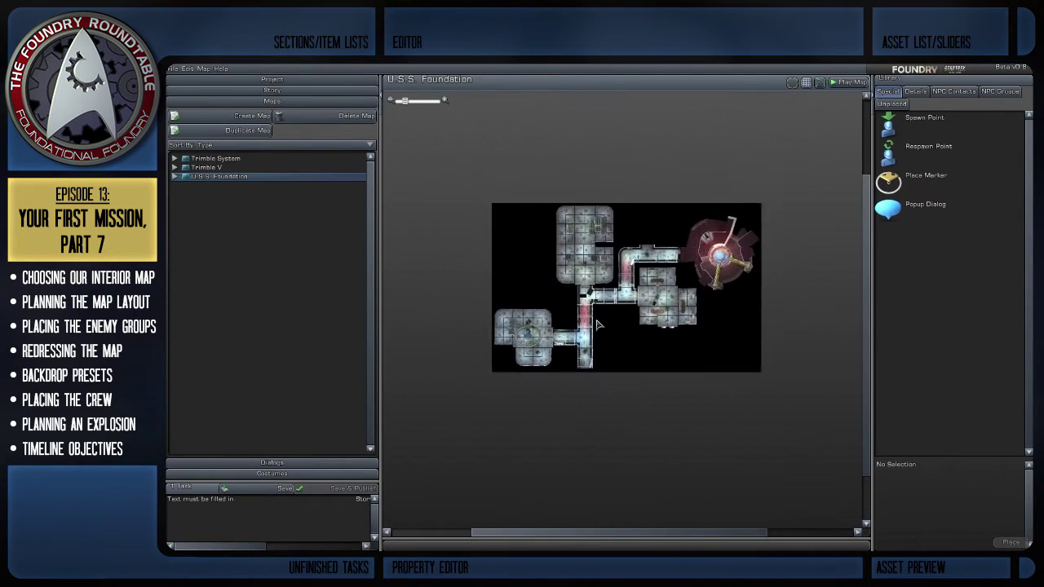
{"action": "scroll", "coordinate": [666, 367], "scroll_direction": "up", "scroll_amount": 3}
{"action": "right_click_drag", "start_coordinate": [738, 343], "coordinate": [647, 405]}
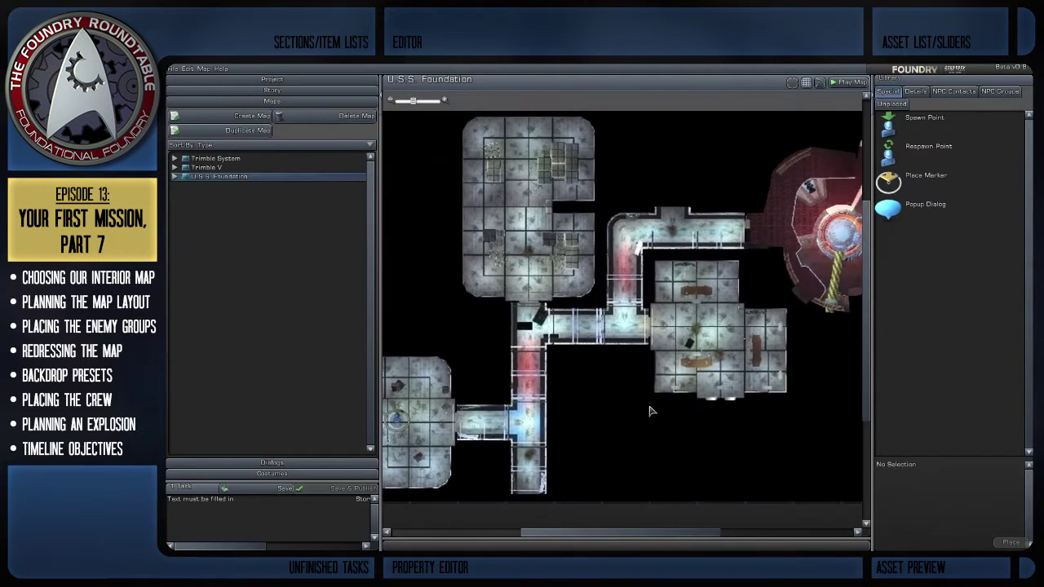
{"action": "scroll", "coordinate": [649, 405], "scroll_direction": "down", "scroll_amount": 2}
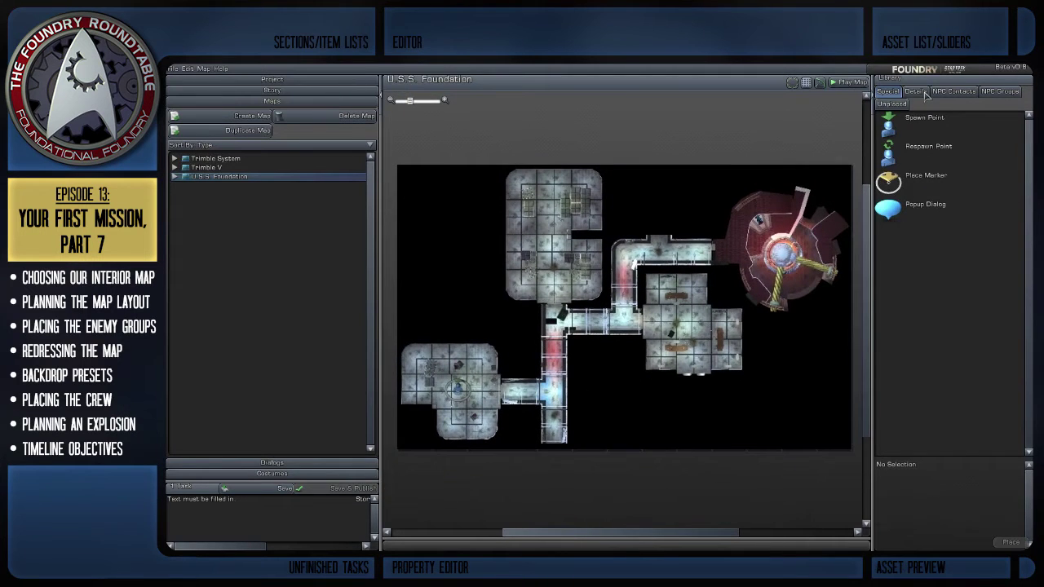
{"action": "scroll", "coordinate": [716, 341], "scroll_direction": "up", "scroll_amount": 2}
{"action": "scroll", "coordinate": [726, 310], "scroll_direction": "down", "scroll_amount": 2}
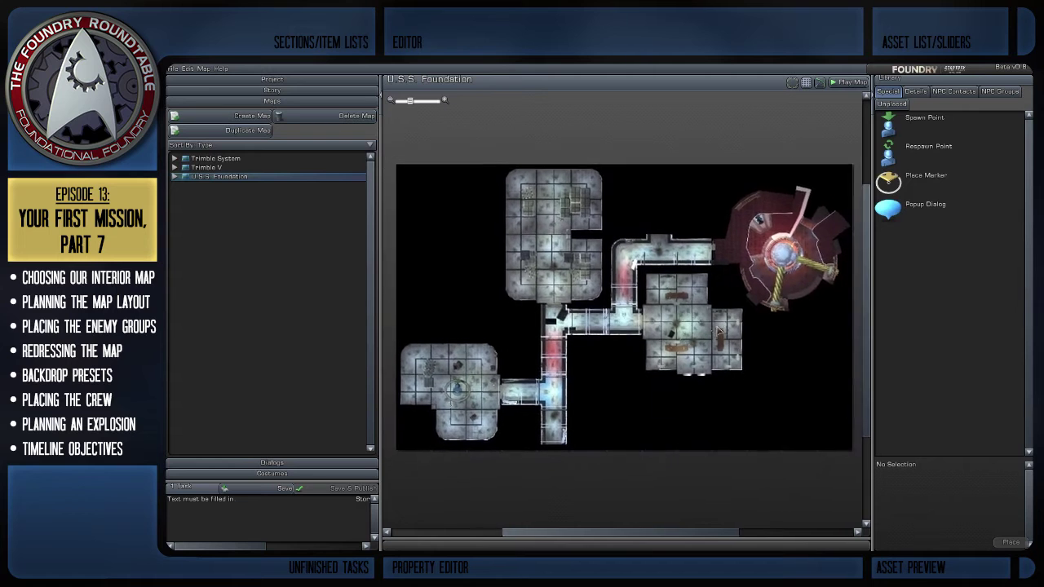
{"action": "right_click_drag", "start_coordinate": [714, 267], "coordinate": [709, 268]}
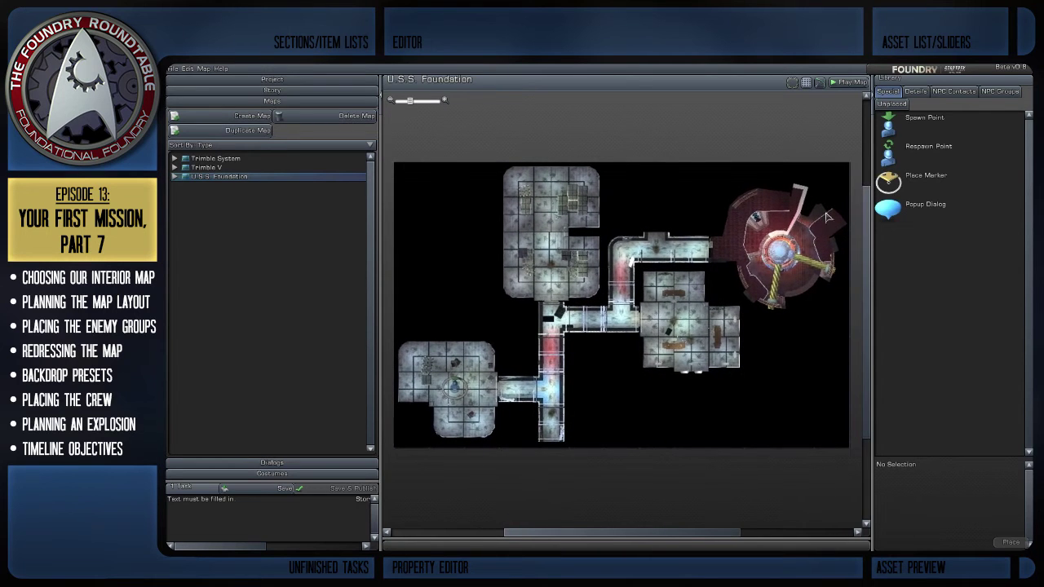
{"action": "left_click", "coordinate": [912, 92]}
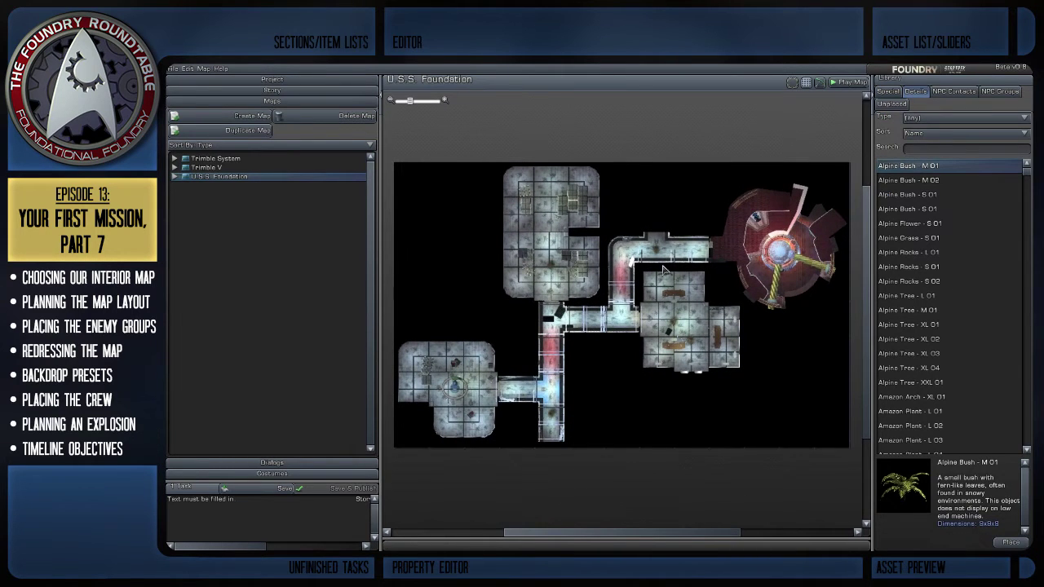
Move the spawn point from the southwest room to the south end of the long vertical corridor.
{"action": "right_click_drag", "start_coordinate": [595, 280], "coordinate": [622, 266]}
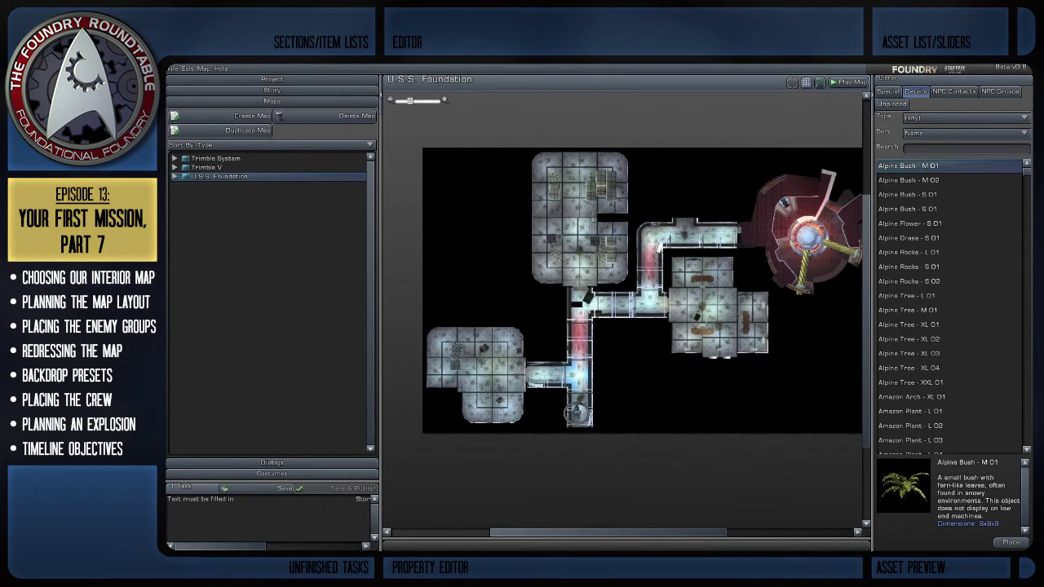
{"action": "left_click", "coordinate": [580, 411]}
{"action": "scroll", "coordinate": [669, 400], "scroll_direction": "up", "scroll_amount": 3}
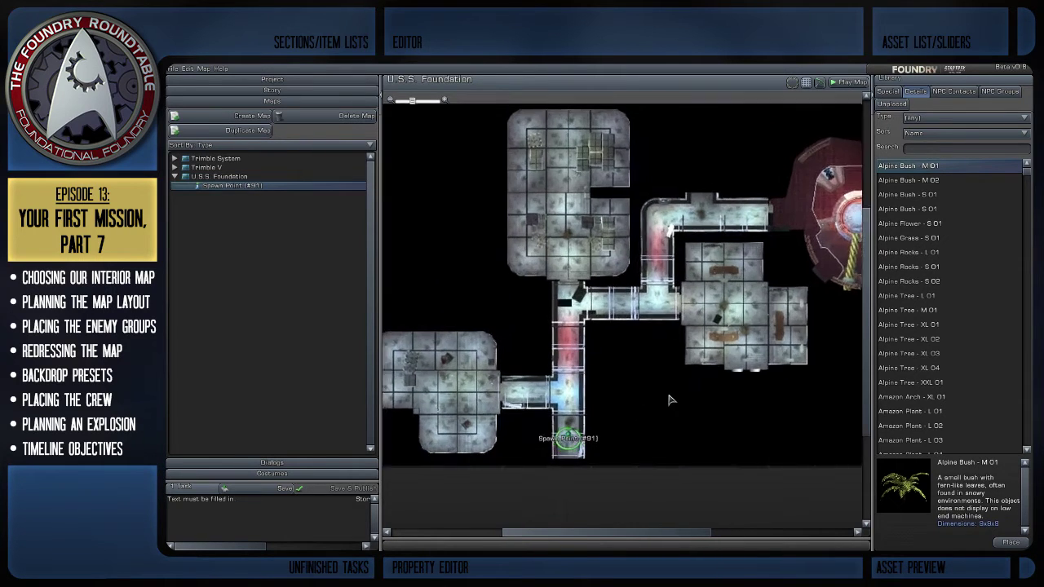
{"action": "scroll", "coordinate": [662, 432], "scroll_direction": "down", "scroll_amount": 5}
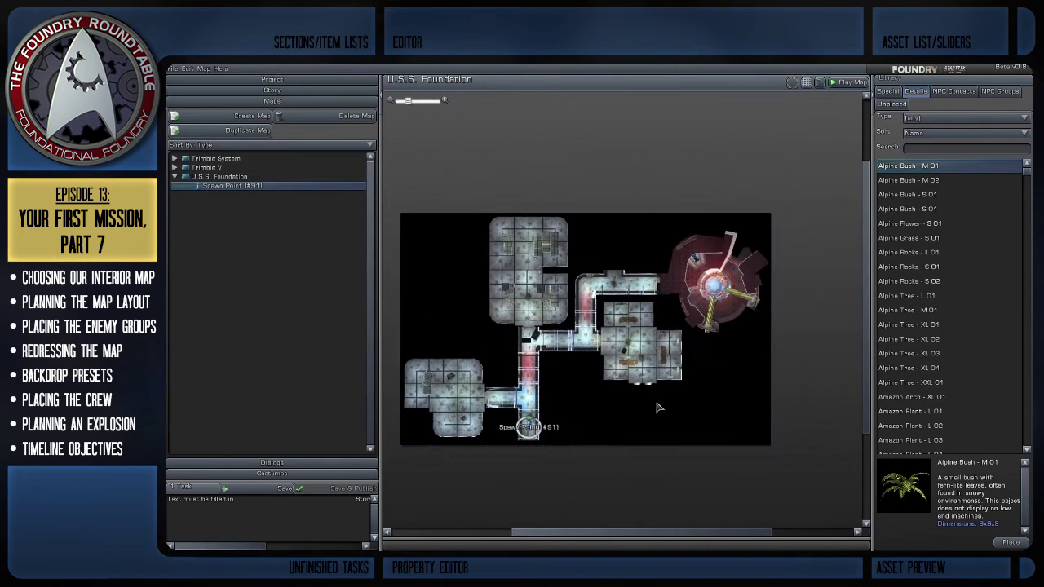
Examine the southwest room, the room with the brown furniture and the round red chamber, along with their connecting corridors.
{"action": "scroll", "coordinate": [662, 413], "scroll_direction": "up", "scroll_amount": 2}
{"action": "scroll", "coordinate": [646, 412], "scroll_direction": "up", "scroll_amount": 6}
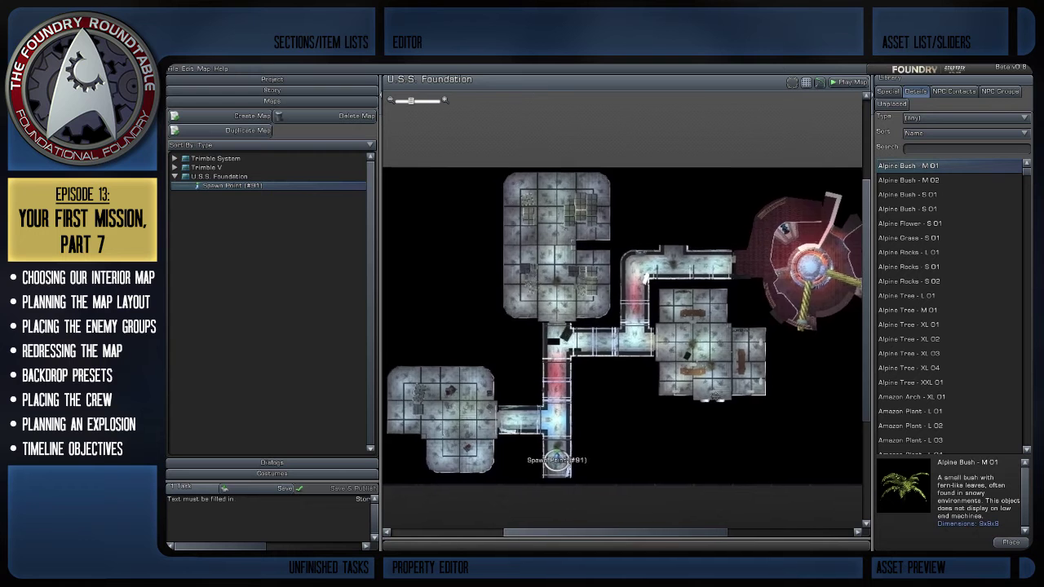
{"action": "scroll", "coordinate": [615, 376], "scroll_direction": "down", "scroll_amount": 3}
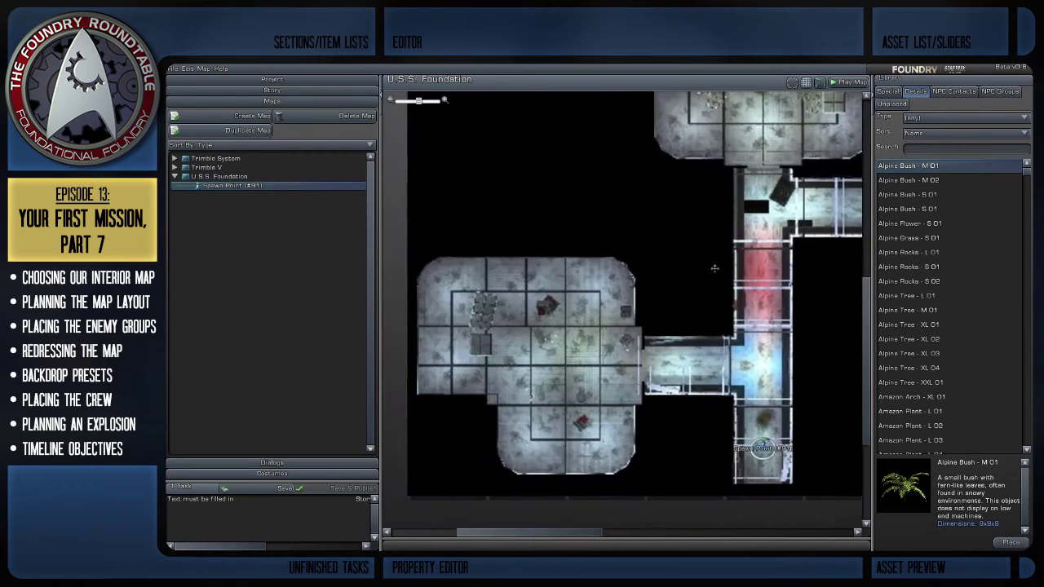
{"action": "scroll", "coordinate": [721, 303], "scroll_direction": "up", "scroll_amount": 4}
{"action": "scroll", "coordinate": [731, 311], "scroll_direction": "down", "scroll_amount": 4}
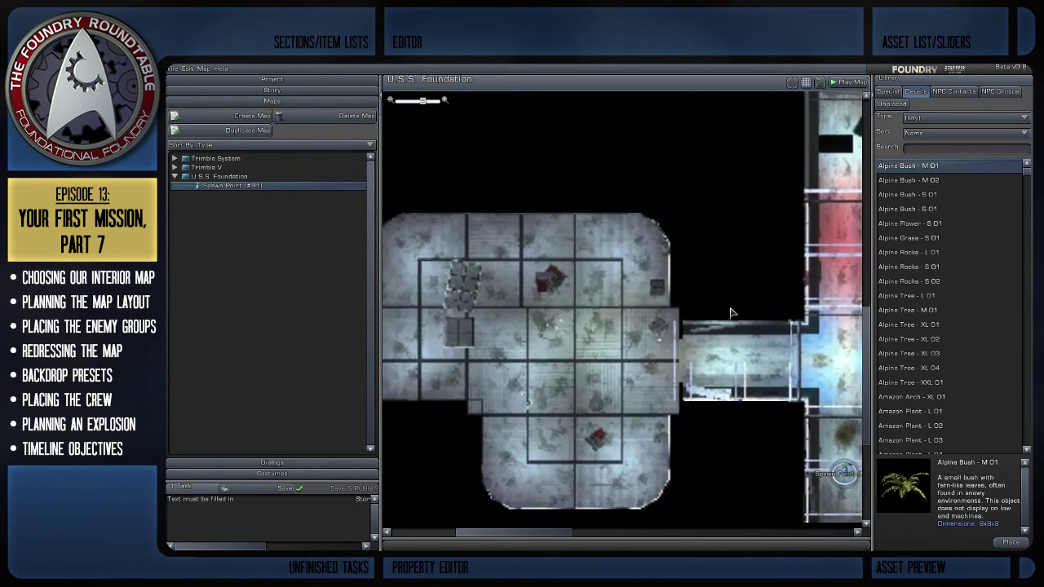
{"action": "scroll", "coordinate": [737, 337], "scroll_direction": "down", "scroll_amount": 3}
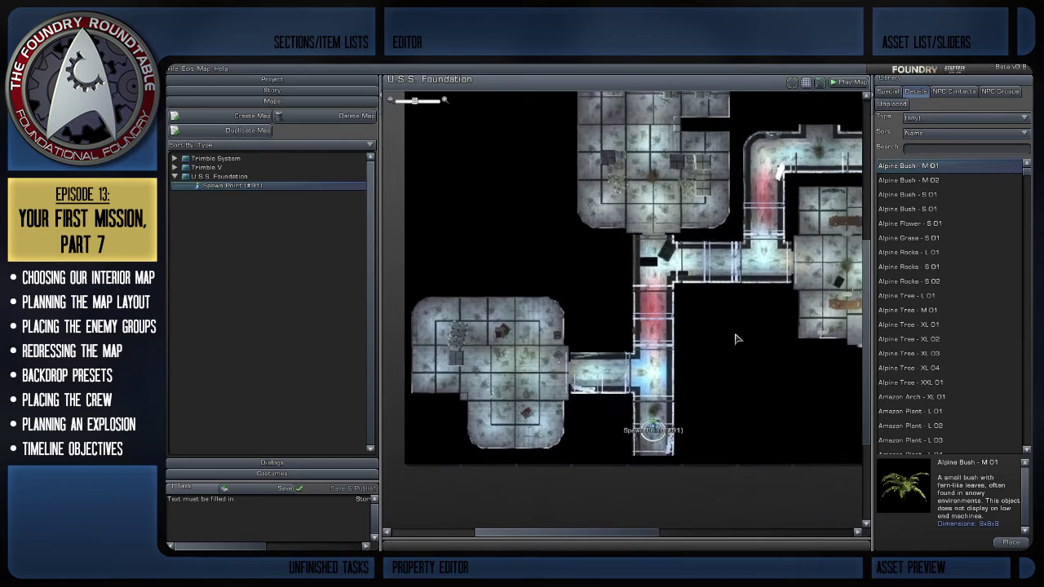
{"action": "right_click_drag", "start_coordinate": [833, 277], "coordinate": [683, 360]}
{"action": "scroll", "coordinate": [716, 318], "scroll_direction": "up", "scroll_amount": 4}
{"action": "scroll", "coordinate": [683, 361], "scroll_direction": "down", "scroll_amount": 3}
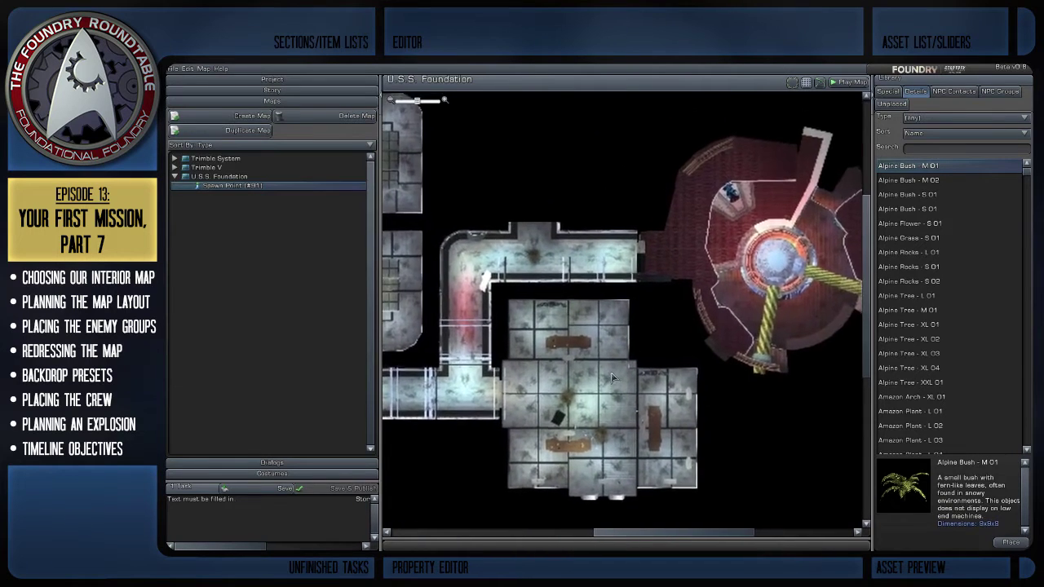
{"action": "right_click_drag", "start_coordinate": [770, 313], "coordinate": [826, 313]}
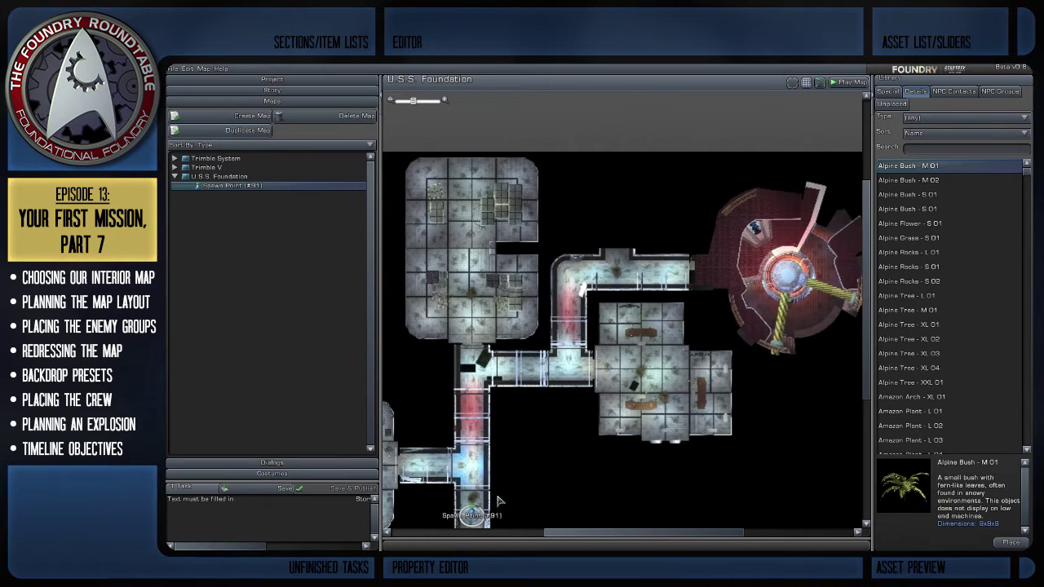
Move the spawn point to the east end of the upper corridor, just outside the round red chamber.
{"action": "mouse_move", "coordinate": [473, 512]}
{"action": "left_mouse_down"}
{"action": "mouse_move", "coordinate": [667, 262]}
{"action": "mouse_move", "coordinate": [660, 271]}
{"action": "left_mouse_up"}
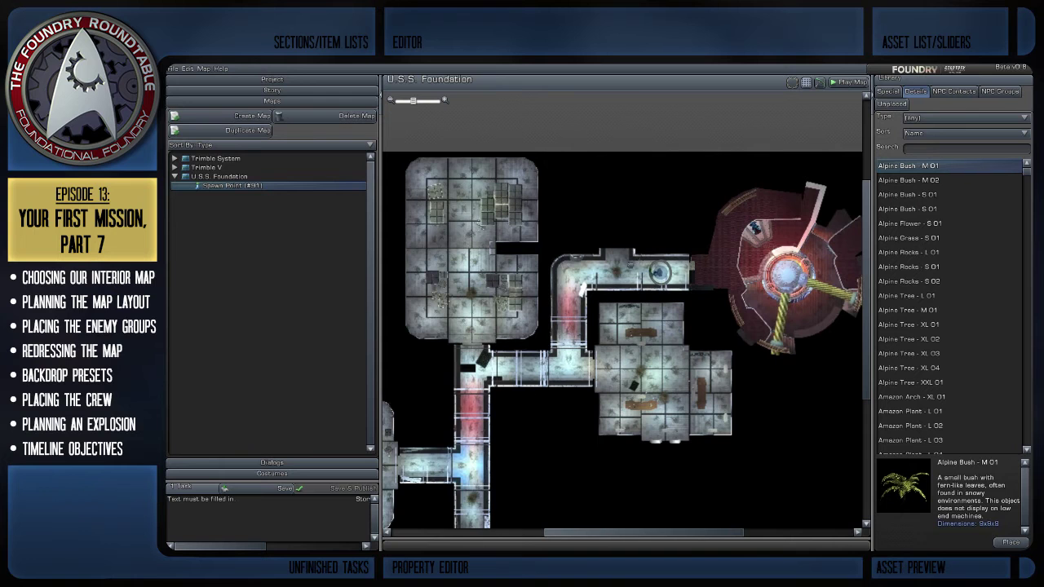
{"action": "scroll", "coordinate": [730, 351], "scroll_direction": "up", "scroll_amount": 2}
{"action": "right_click_drag", "start_coordinate": [730, 348], "coordinate": [658, 430]}
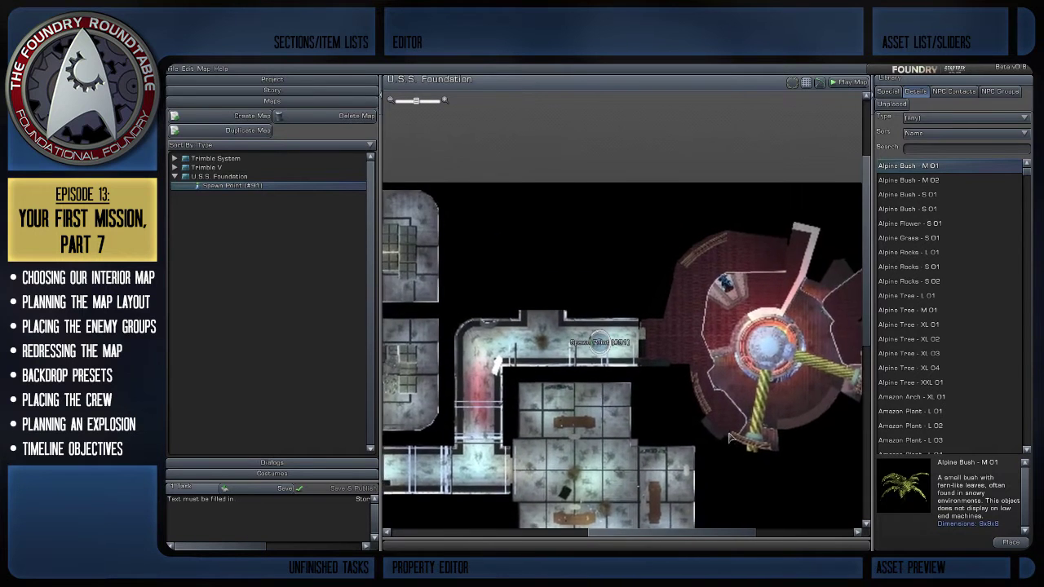
{"action": "scroll", "coordinate": [658, 430], "scroll_direction": "up", "scroll_amount": 2}
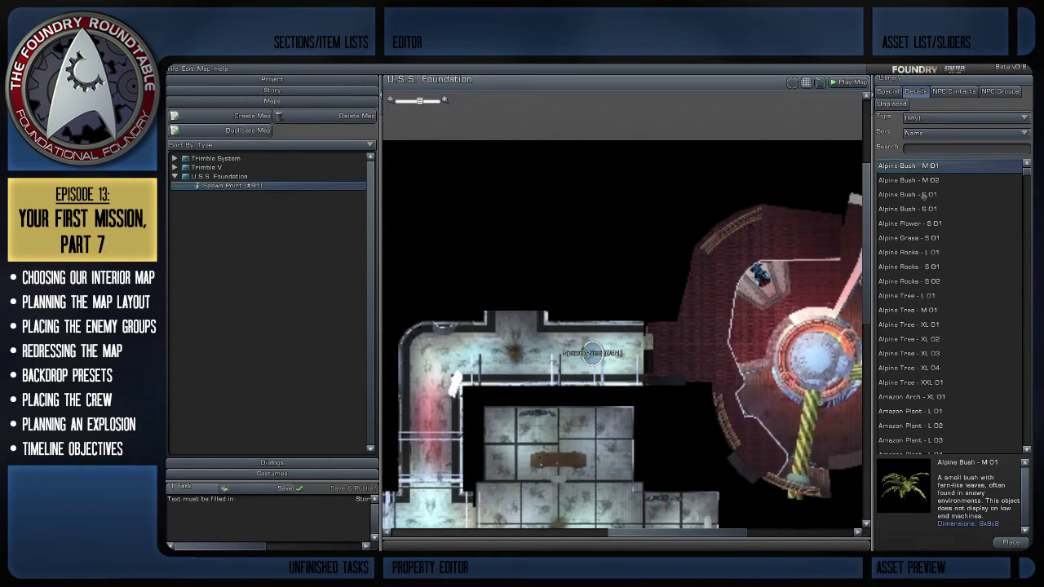
{"action": "mouse_move", "coordinate": [636, 301]}
{"action": "right_mouse_down"}
{"action": "mouse_move", "coordinate": [719, 214]}
{"action": "mouse_move", "coordinate": [701, 231]}
{"action": "mouse_move", "coordinate": [796, 219]}
{"action": "mouse_move", "coordinate": [628, 290]}
{"action": "right_mouse_up"}
{"action": "scroll", "coordinate": [706, 223], "scroll_direction": "down", "scroll_amount": 2}
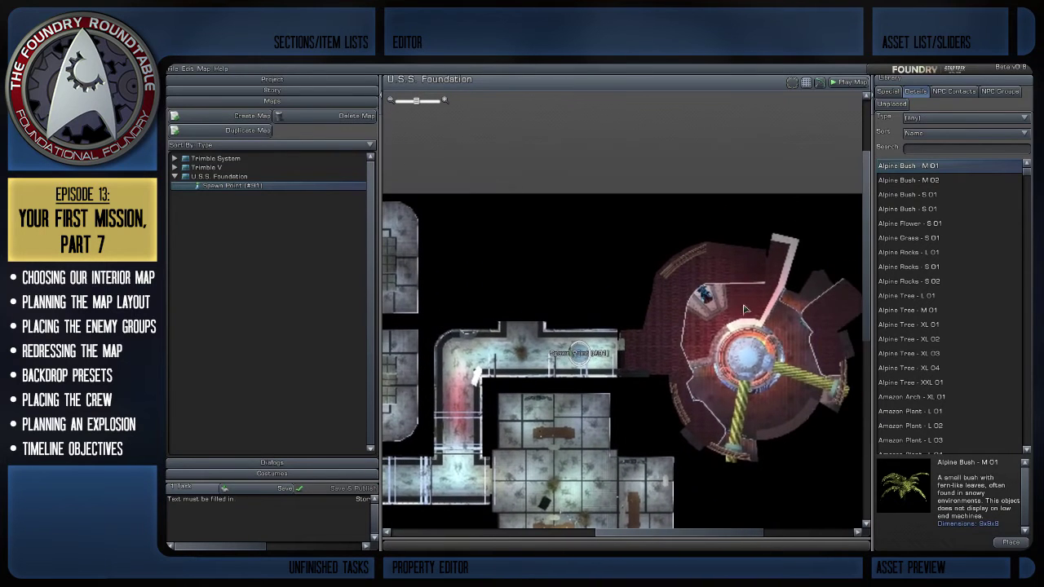
Search the detail objects for "door" and select Wall - Door 01 to preview it.
{"action": "left_click", "coordinate": [929, 148]}
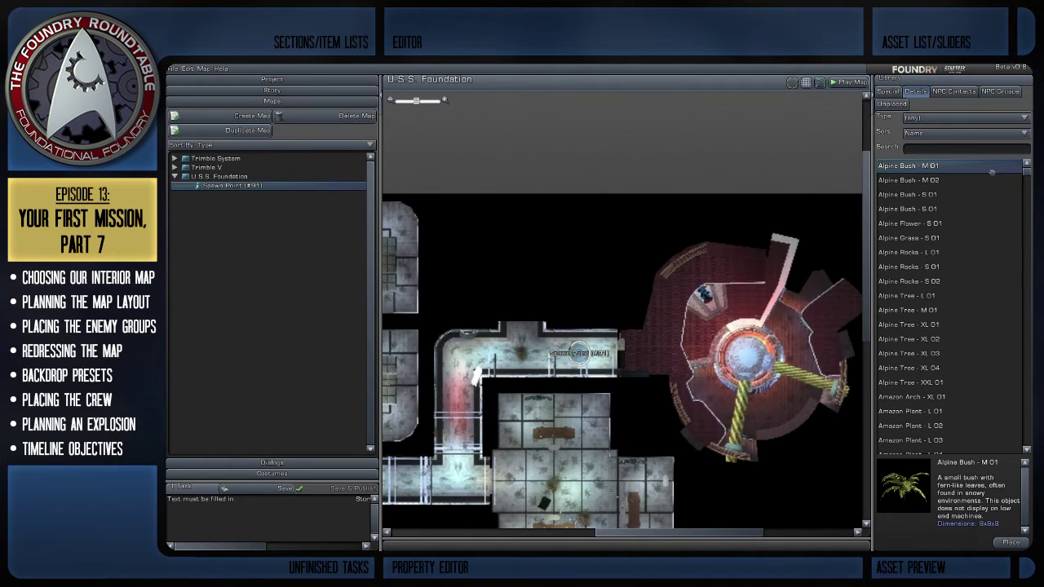
{"action": "type", "text": "door"}
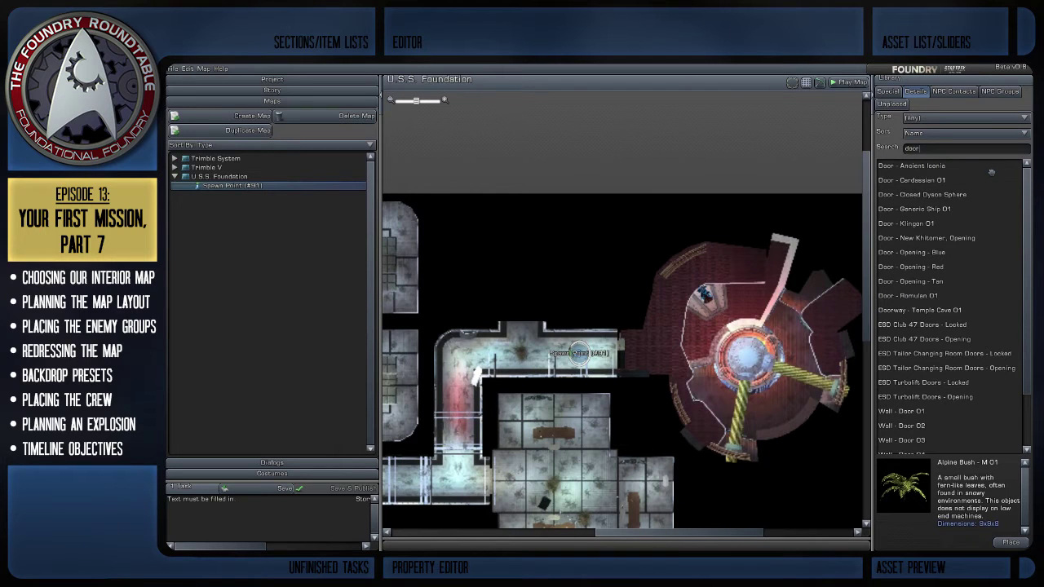
{"action": "scroll", "coordinate": [963, 358], "scroll_direction": "down", "scroll_amount": 3}
{"action": "left_click", "coordinate": [930, 345]}
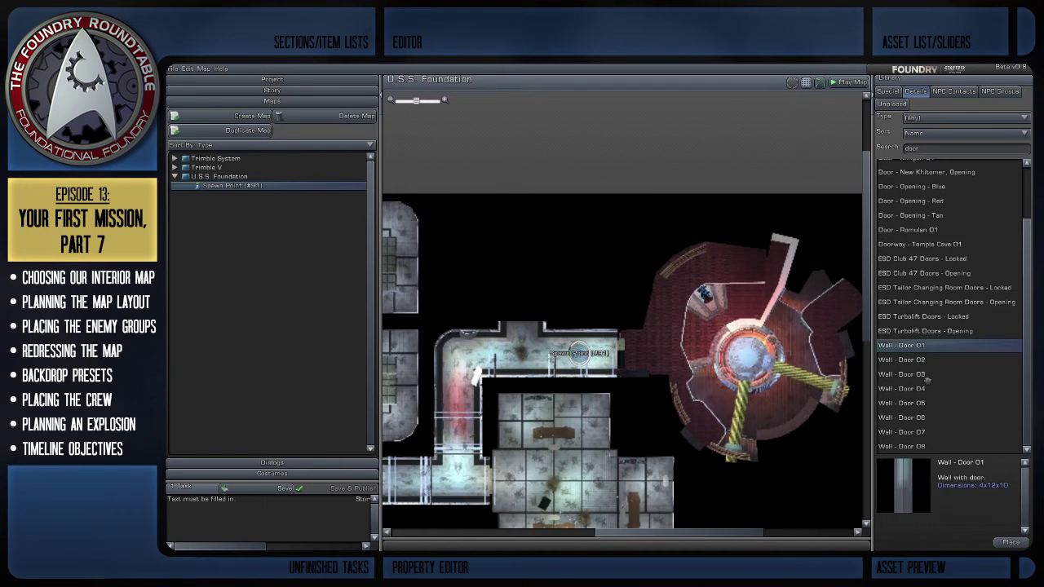
Place Wall - Door 01 at the east end of the upper corridor, across the entrance to the round red chamber.
{"action": "mouse_move", "coordinate": [900, 487]}
{"action": "left_click_drag", "start_coordinate": [920, 348], "coordinate": [619, 353]}
{"action": "scroll", "coordinate": [816, 517], "scroll_direction": "up", "scroll_amount": 3}
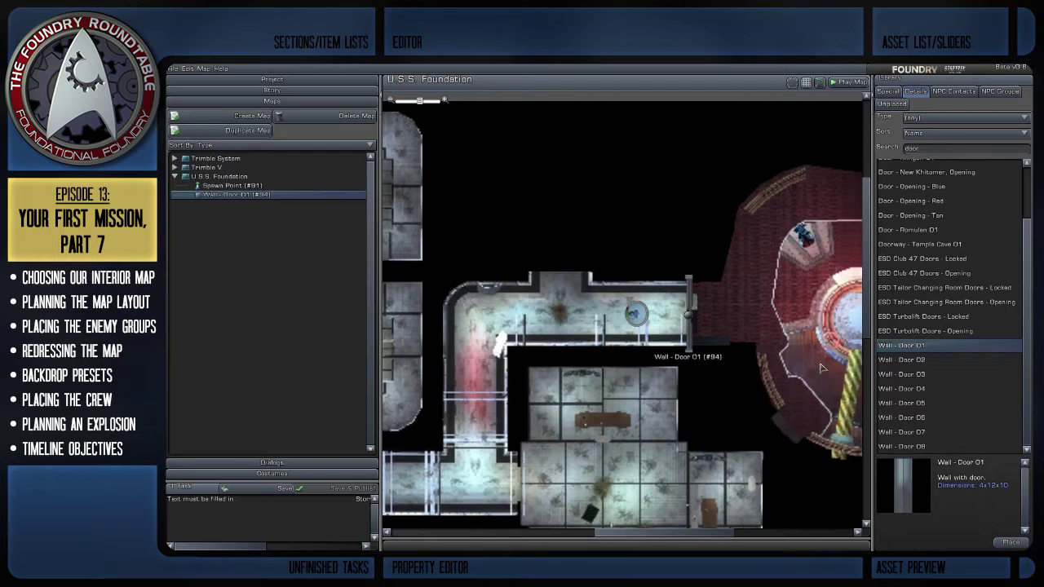
{"action": "right_click_drag", "start_coordinate": [754, 288], "coordinate": [729, 280]}
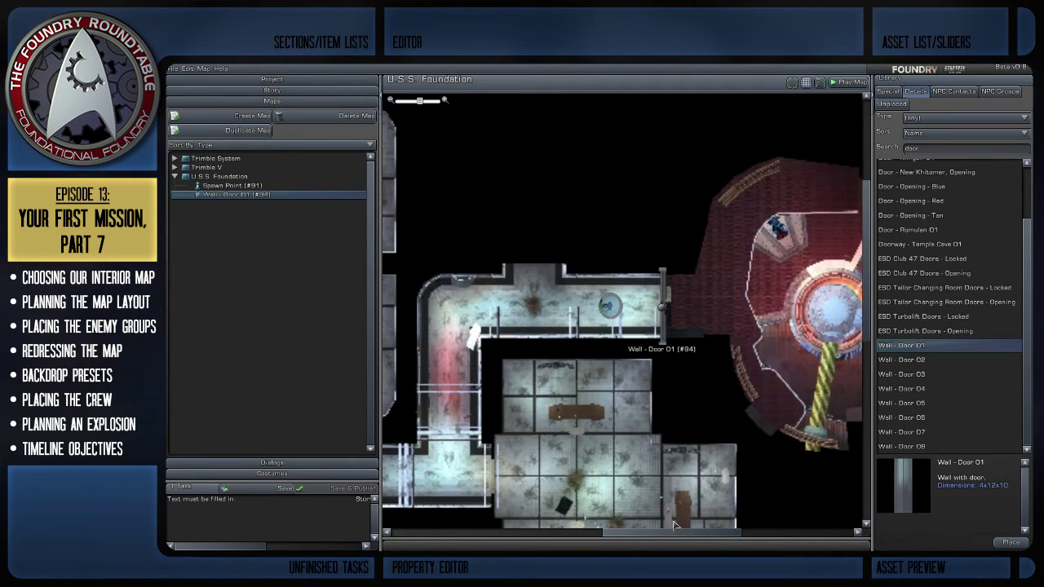
Duplicate the Wall - Door 01 and fit the copy, turned crosswise, into the alcove on the upper corridor's north side.
{"action": "left_click_drag", "start_coordinate": [668, 540], "coordinate": [668, 456]}
{"action": "left_click", "coordinate": [841, 465]}
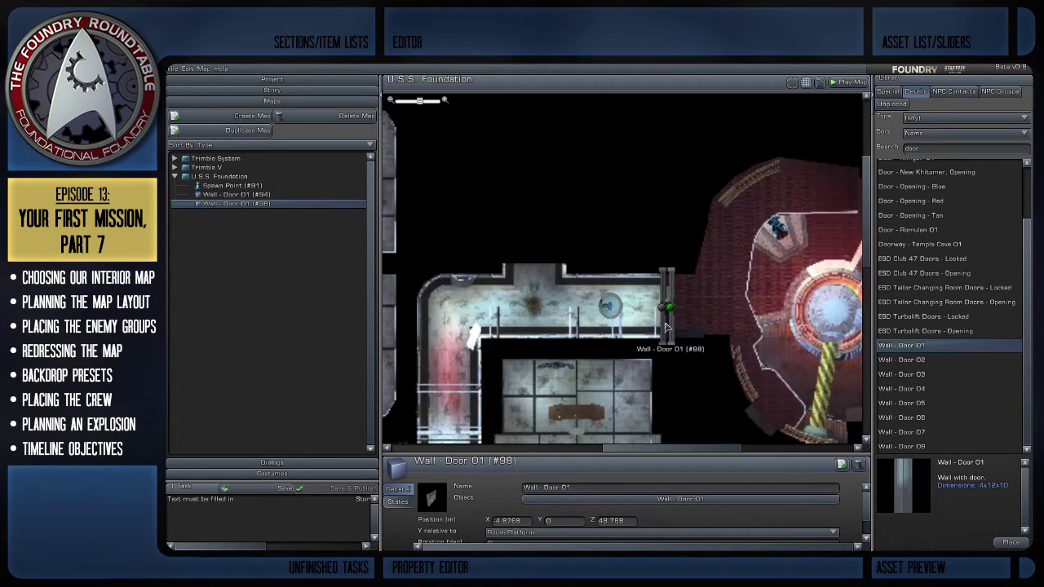
{"action": "mouse_move", "coordinate": [679, 302]}
{"action": "left_mouse_down"}
{"action": "mouse_move", "coordinate": [642, 297]}
{"action": "mouse_move", "coordinate": [669, 306]}
{"action": "left_mouse_up"}
{"action": "left_click_drag", "start_coordinate": [583, 274], "coordinate": [534, 272]}
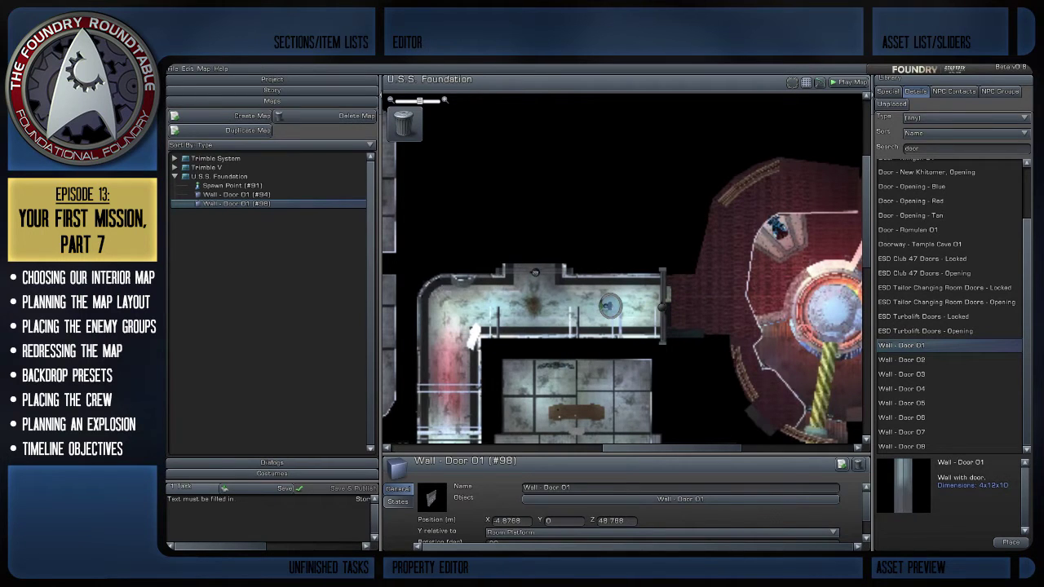
{"action": "left_click_drag", "start_coordinate": [535, 273], "coordinate": [534, 272]}
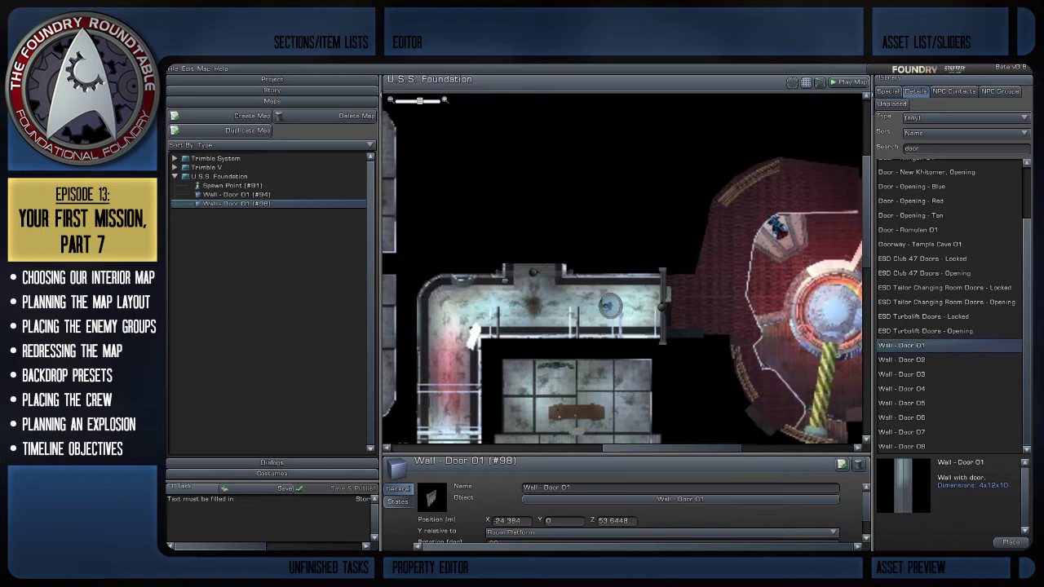
{"action": "scroll", "coordinate": [581, 331], "scroll_direction": "down", "scroll_amount": 3}
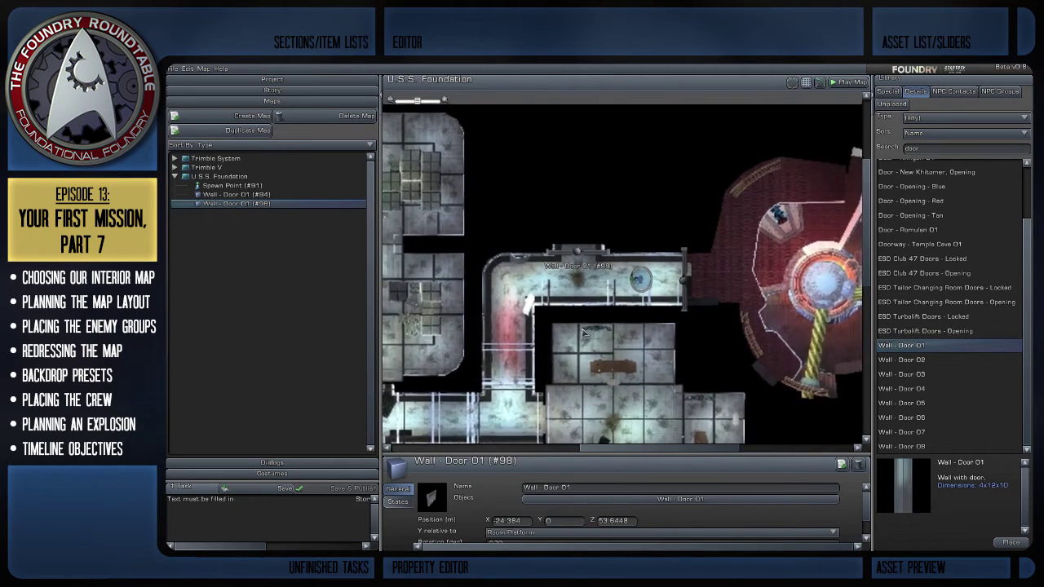
Preview Wall - Door 02 and place it at the west entrance of the room with the brown furniture.
{"action": "scroll", "coordinate": [581, 333], "scroll_direction": "up", "scroll_amount": 3}
{"action": "right_click_drag", "start_coordinate": [578, 335], "coordinate": [669, 291]}
{"action": "scroll", "coordinate": [634, 307], "scroll_direction": "down", "scroll_amount": 2}
{"action": "left_click", "coordinate": [723, 347]}
{"action": "right_click_drag", "start_coordinate": [722, 346], "coordinate": [746, 296]}
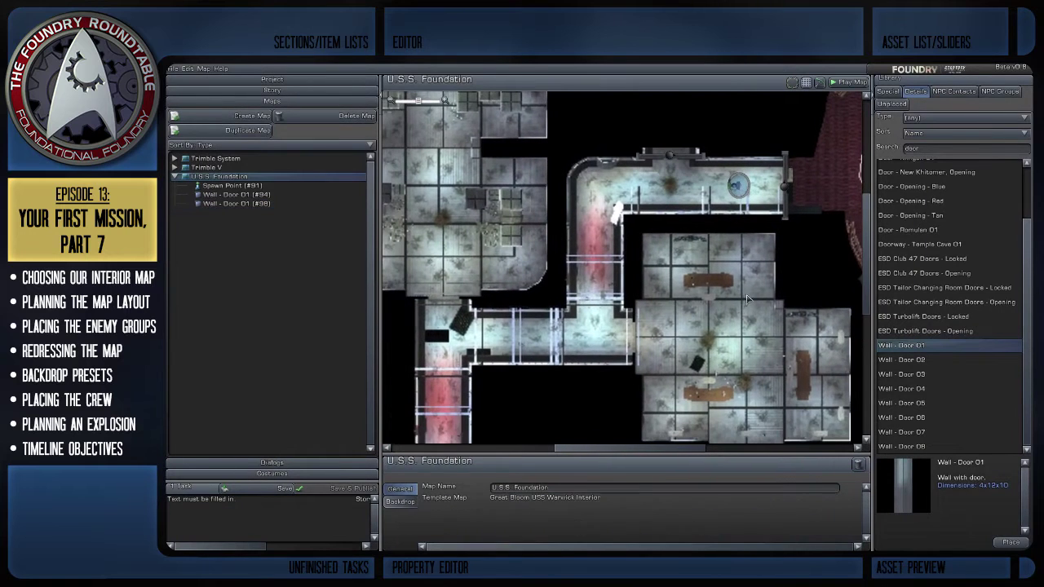
{"action": "left_click", "coordinate": [920, 358]}
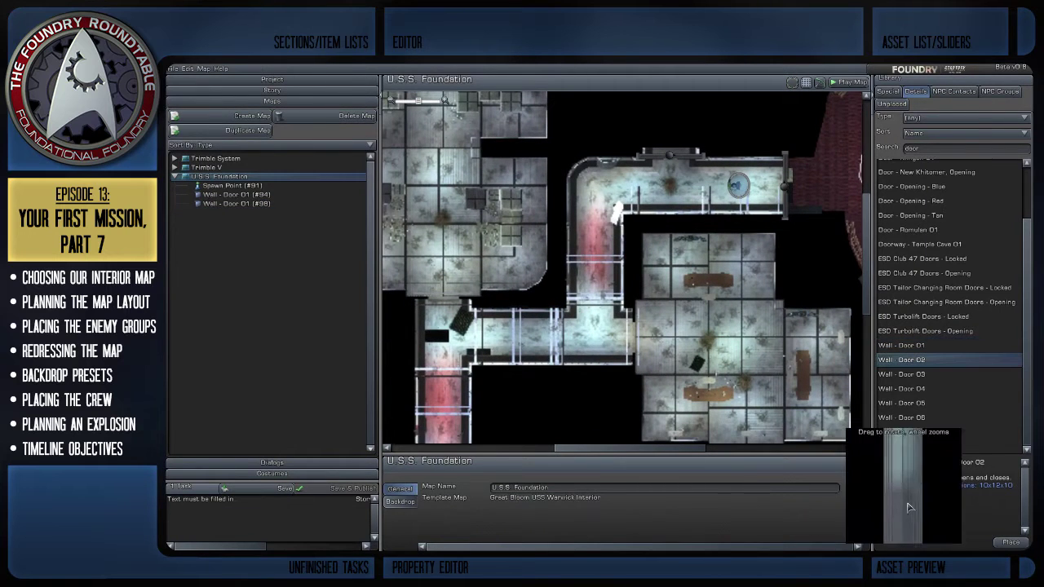
{"action": "mouse_move", "coordinate": [919, 449]}
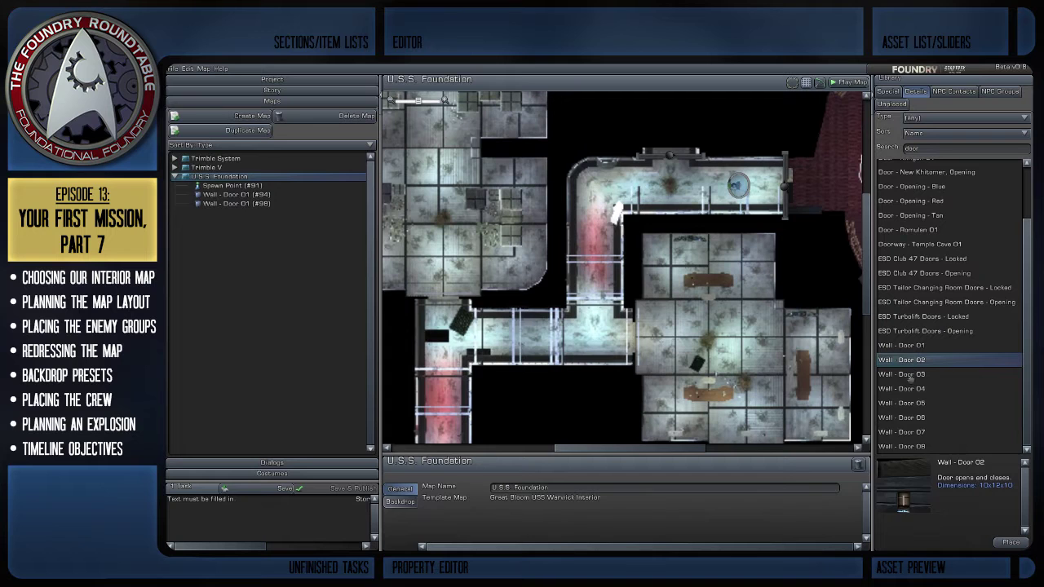
{"action": "left_click_drag", "start_coordinate": [912, 359], "coordinate": [633, 335]}
{"action": "right_click_drag", "start_coordinate": [632, 334], "coordinate": [724, 321]}
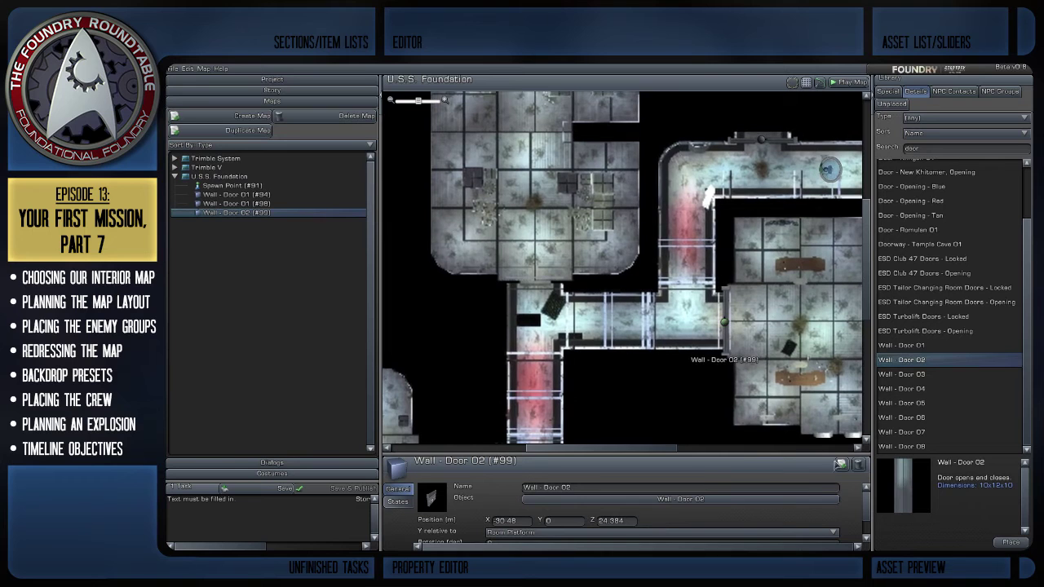
Duplicate the Wall - Door 02 and place the copy across the south entrance of the large north room.
{"action": "left_click", "coordinate": [838, 463]}
{"action": "left_click_drag", "start_coordinate": [728, 322], "coordinate": [535, 284]}
{"action": "left_click_drag", "start_coordinate": [598, 362], "coordinate": [665, 324]}
Duplicate the Wall - Door 02 again and align the copy with the east entrance of the southwest room.
{"action": "scroll", "coordinate": [665, 323], "scroll_direction": "down", "scroll_amount": 1}
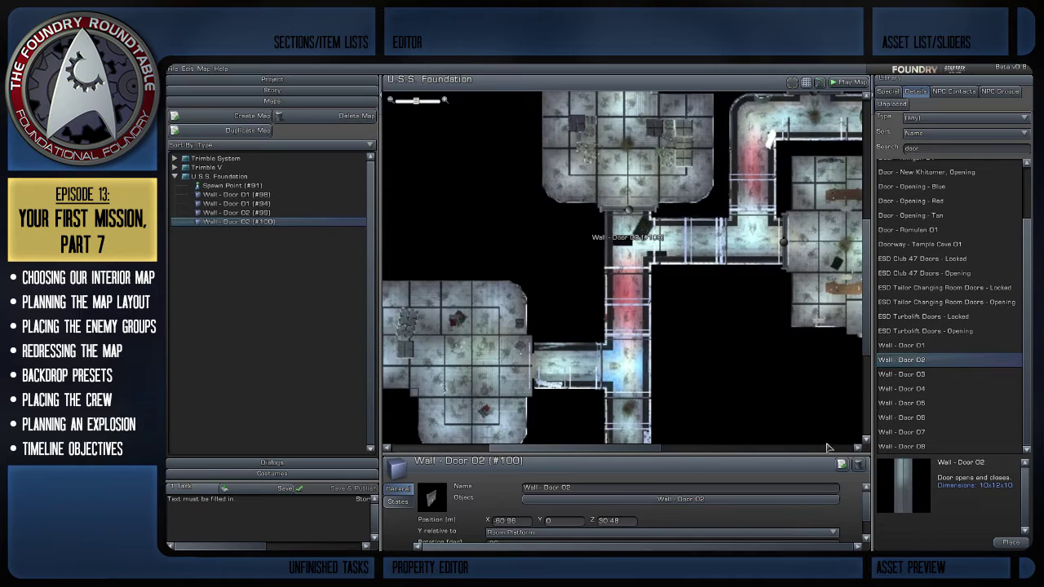
{"action": "left_click", "coordinate": [842, 464]}
{"action": "left_click_drag", "start_coordinate": [638, 210], "coordinate": [535, 369]}
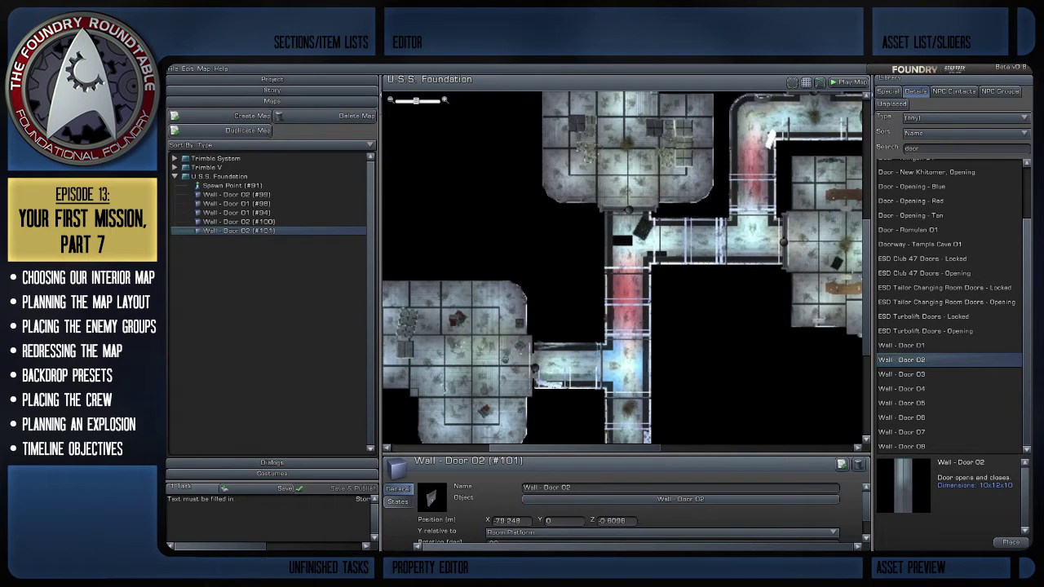
{"action": "left_click_drag", "start_coordinate": [535, 368], "coordinate": [531, 365]}
{"action": "right_click_drag", "start_coordinate": [551, 367], "coordinate": [551, 388]}
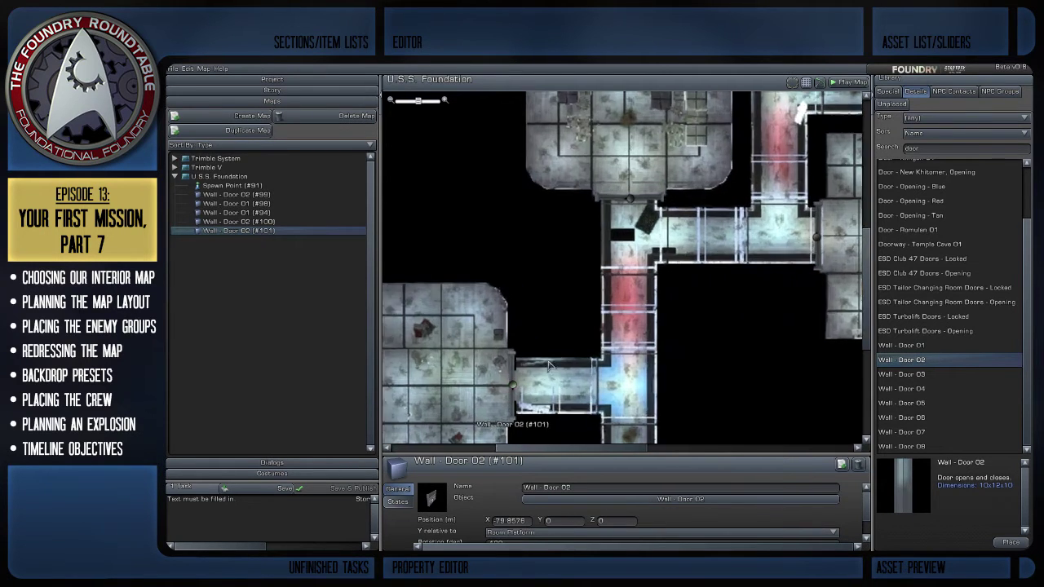
Duplicate the alcove's Wall - Door 01 and place the copy across the south end of the long vertical corridor.
{"action": "scroll", "coordinate": [551, 388], "scroll_direction": "up", "scroll_amount": 1}
{"action": "right_click_drag", "start_coordinate": [673, 355], "coordinate": [691, 336]}
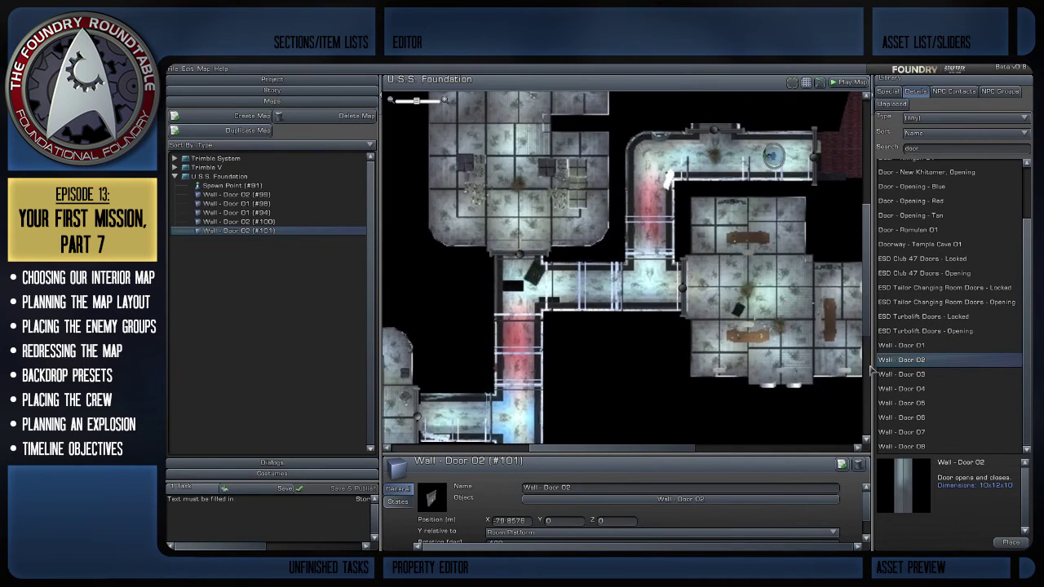
{"action": "left_click", "coordinate": [934, 375]}
{"action": "scroll", "coordinate": [687, 351], "scroll_direction": "down", "scroll_amount": 3}
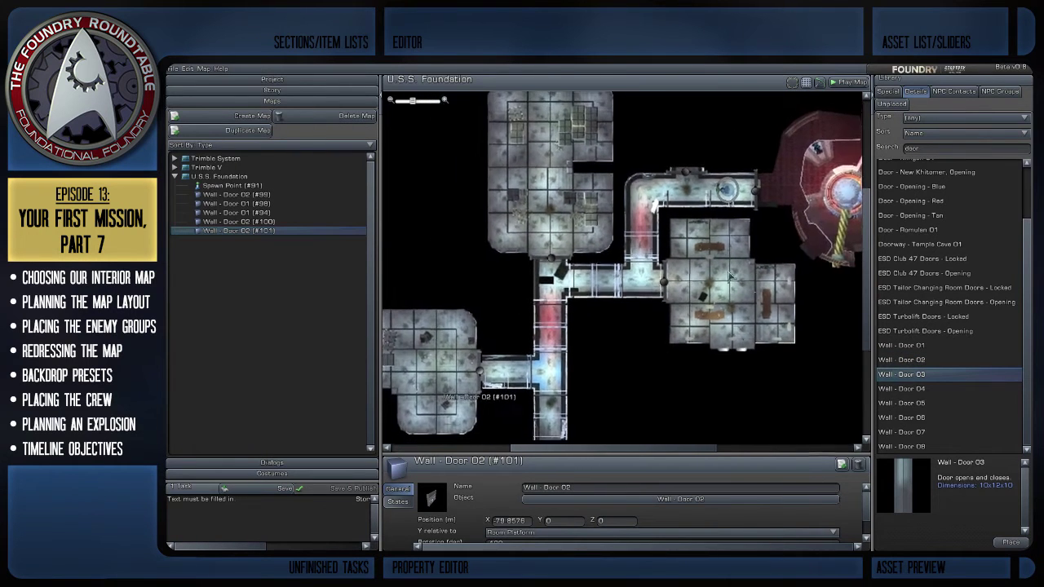
{"action": "left_click", "coordinate": [684, 172]}
{"action": "left_click", "coordinate": [841, 464]}
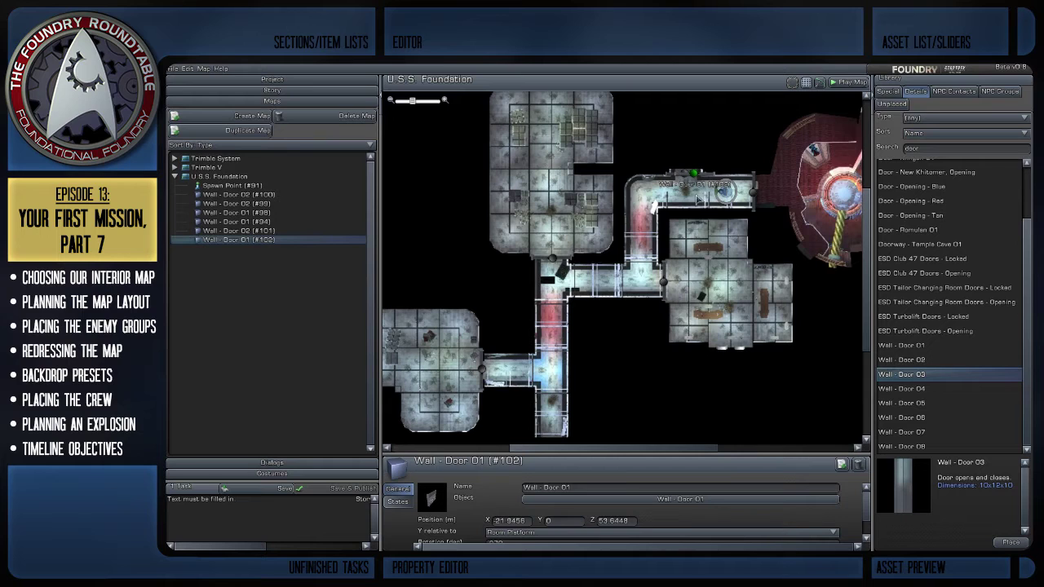
{"action": "left_click_drag", "start_coordinate": [694, 172], "coordinate": [571, 404]}
{"action": "left_click", "coordinate": [646, 309]}
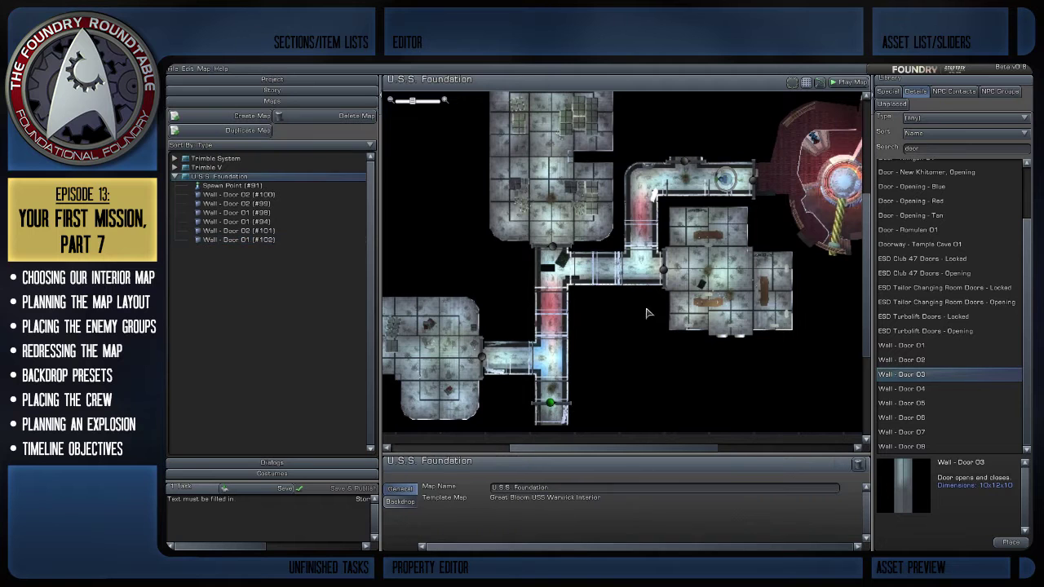
Examine the route from the spawn point through the corridors and the three rooms to plan the enemy encounters.
{"action": "left_click_drag", "start_coordinate": [652, 305], "coordinate": [690, 274]}
{"action": "scroll", "coordinate": [693, 279], "scroll_direction": "up", "scroll_amount": 2}
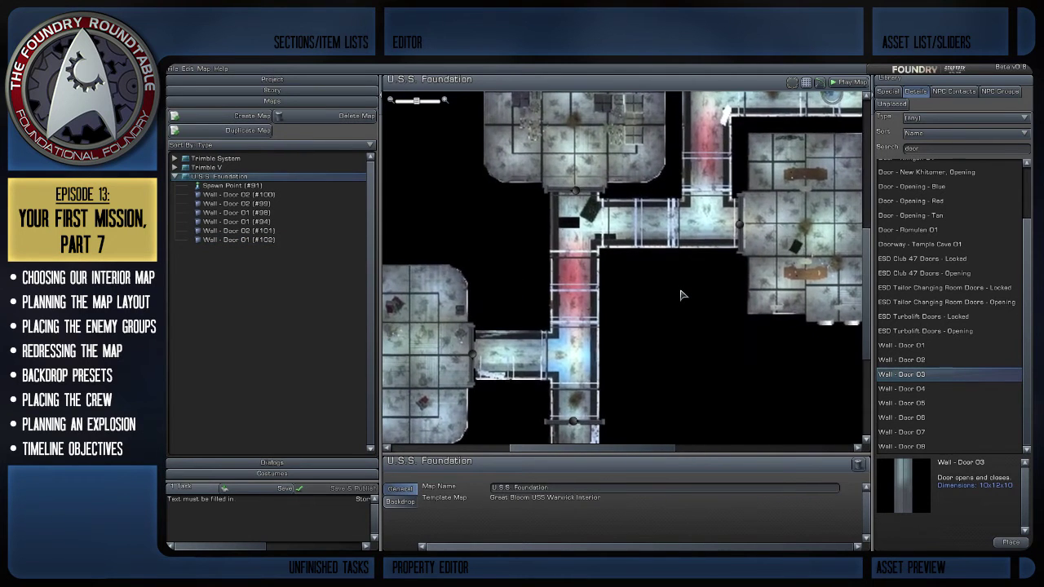
{"action": "scroll", "coordinate": [690, 297], "scroll_direction": "down", "scroll_amount": 2}
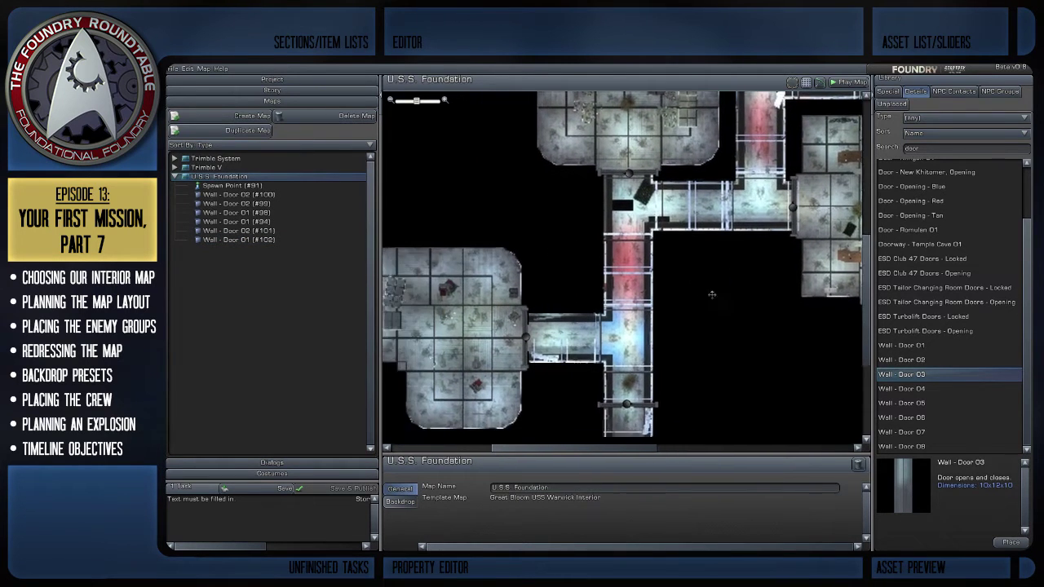
{"action": "left_click_drag", "start_coordinate": [704, 306], "coordinate": [658, 346]}
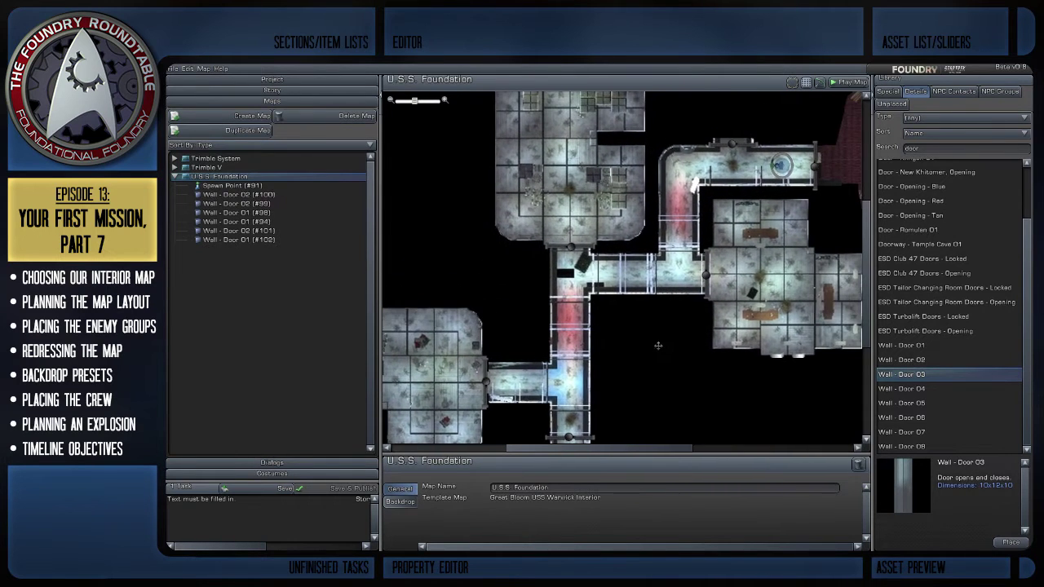
{"action": "left_click_drag", "start_coordinate": [800, 226], "coordinate": [795, 257]}
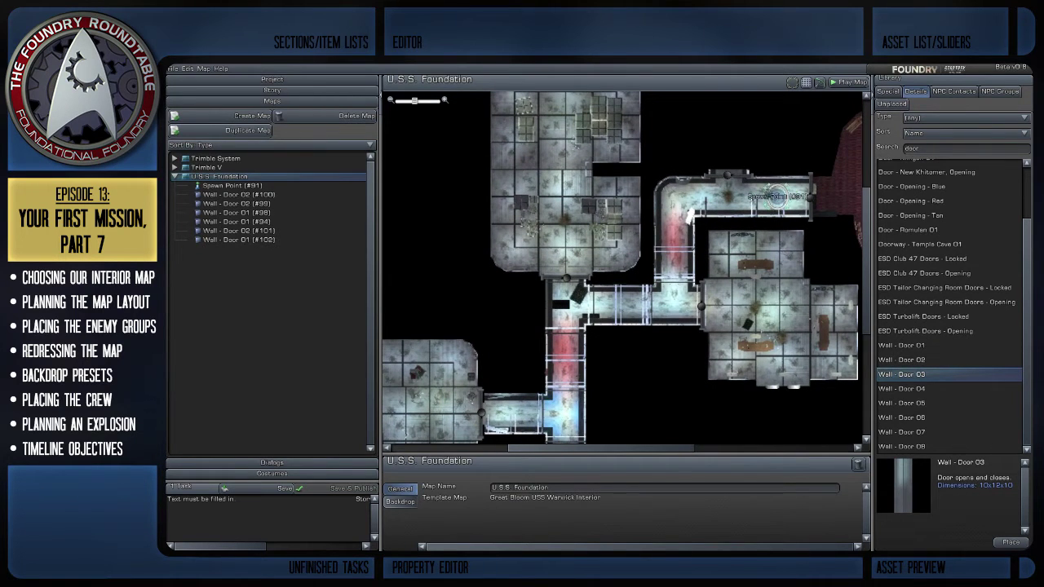
{"action": "left_click_drag", "start_coordinate": [708, 284], "coordinate": [754, 204]}
{"action": "left_click_drag", "start_coordinate": [721, 263], "coordinate": [676, 311]}
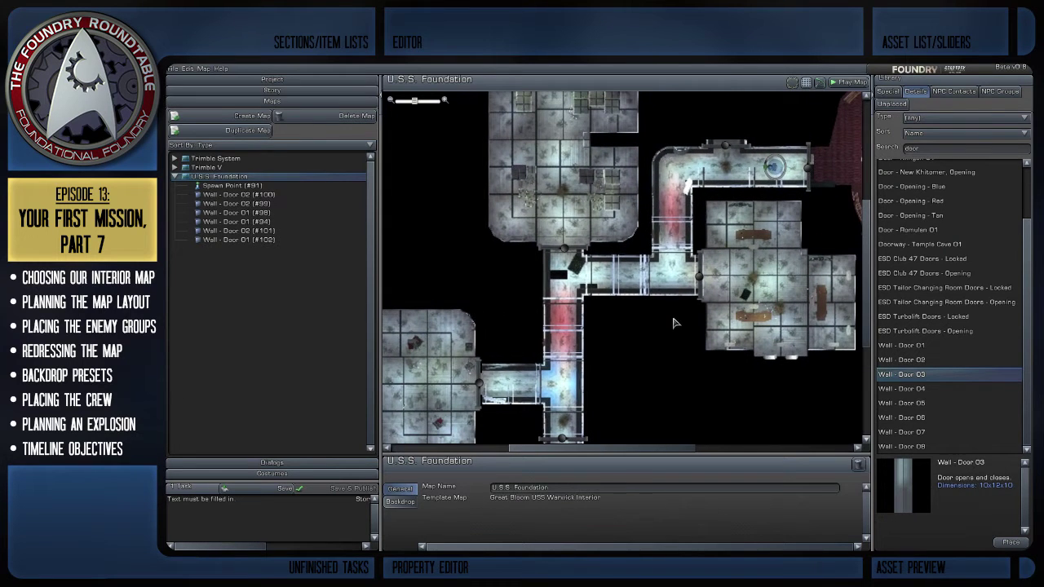
{"action": "left_click_drag", "start_coordinate": [768, 282], "coordinate": [759, 307]}
{"action": "left_click_drag", "start_coordinate": [659, 348], "coordinate": [641, 322]}
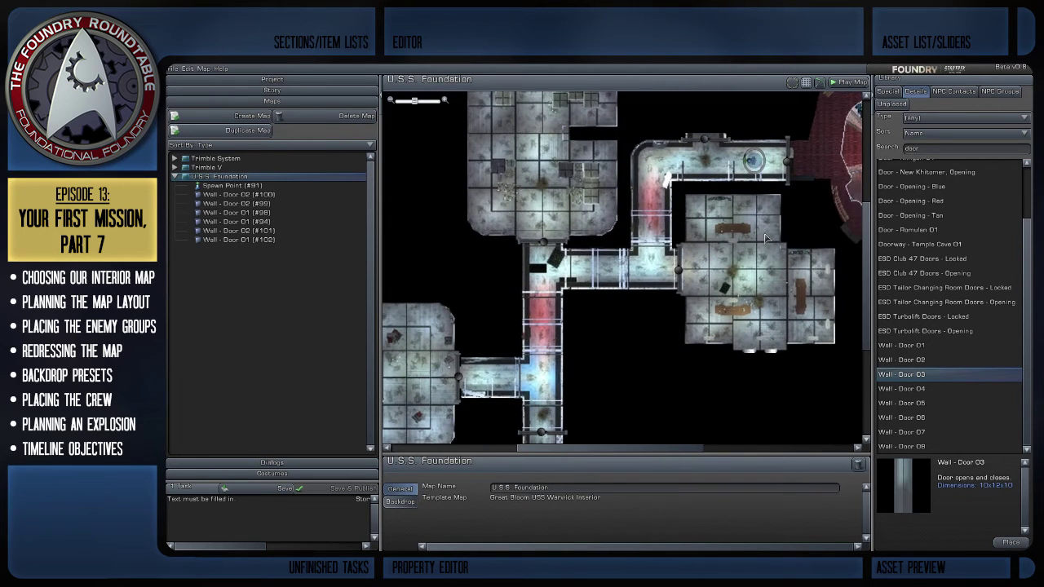
{"action": "left_click", "coordinate": [759, 161]}
{"action": "left_click_drag", "start_coordinate": [674, 332], "coordinate": [617, 323]}
{"action": "scroll", "coordinate": [744, 318], "scroll_direction": "down", "scroll_amount": 2}
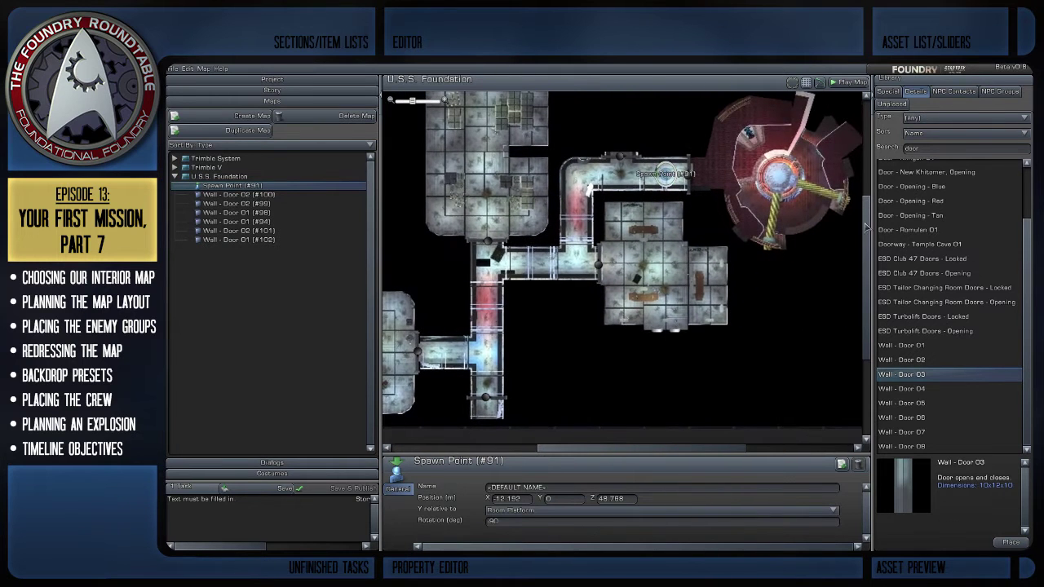
Search the NPC groups for "orion" and compare the rank composition of the Captain, Ens and Lt, and Ens Lt Cmd squads.
{"action": "left_click", "coordinate": [888, 90]}
{"action": "left_click", "coordinate": [954, 91]}
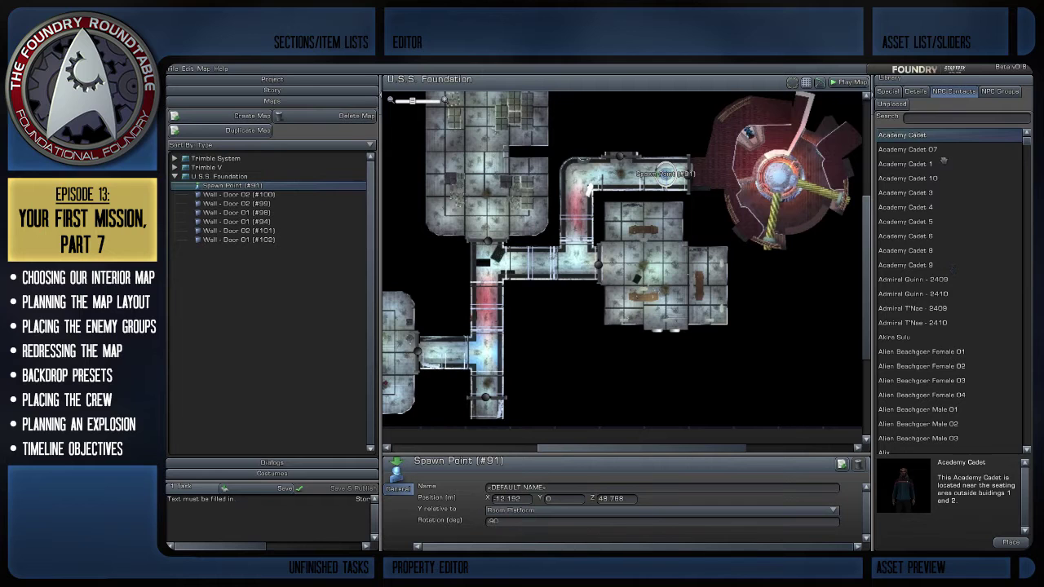
{"action": "left_click", "coordinate": [997, 92]}
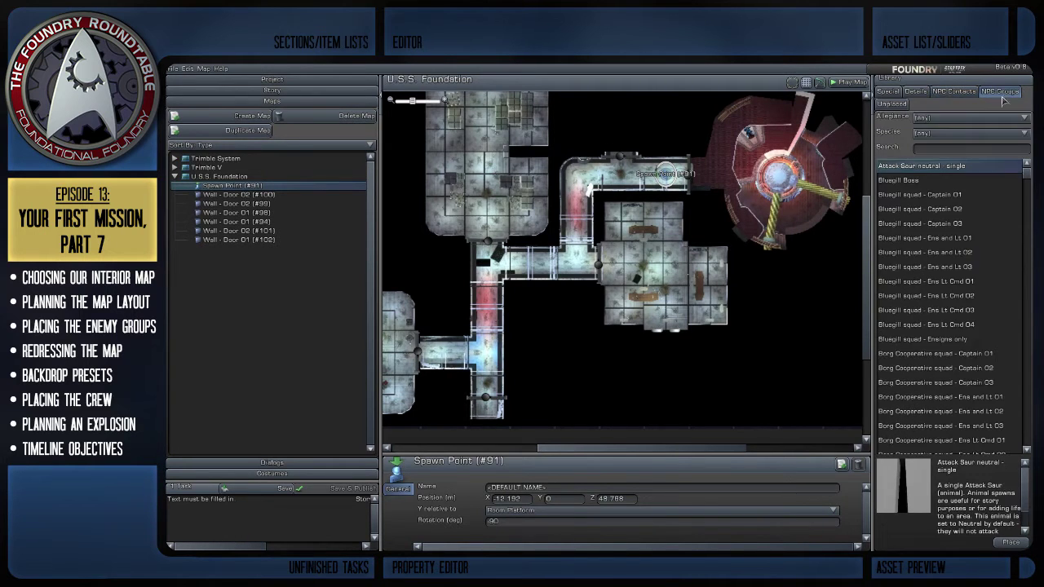
{"action": "left_click", "coordinate": [942, 152]}
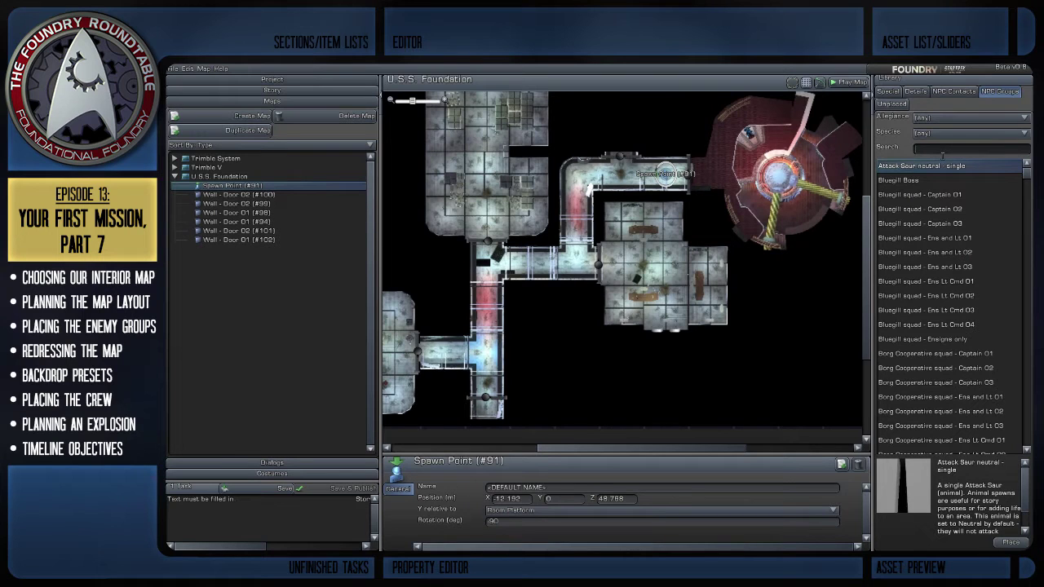
{"action": "type", "text": "orion"}
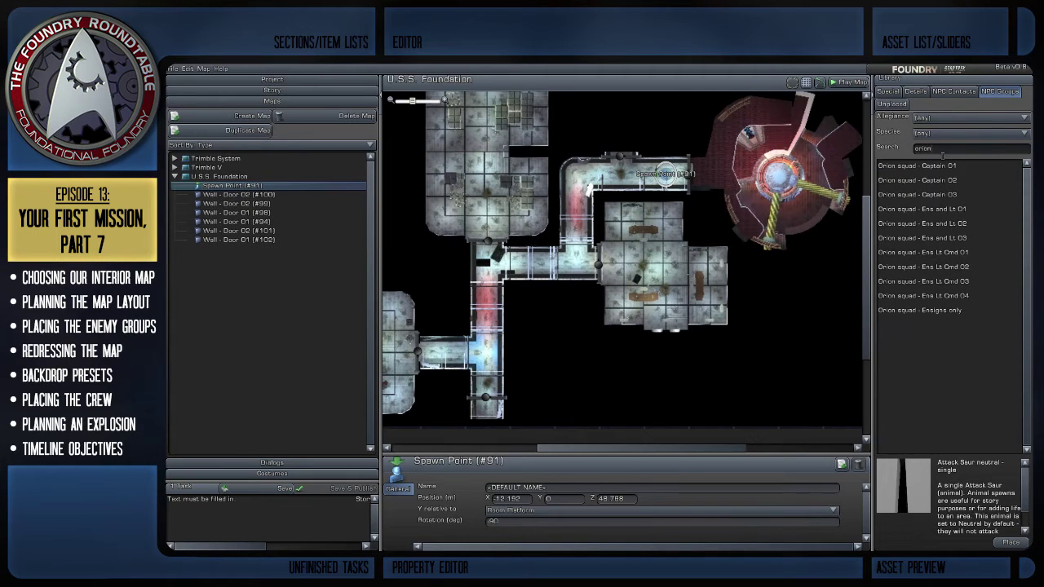
{"action": "left_click", "coordinate": [975, 165]}
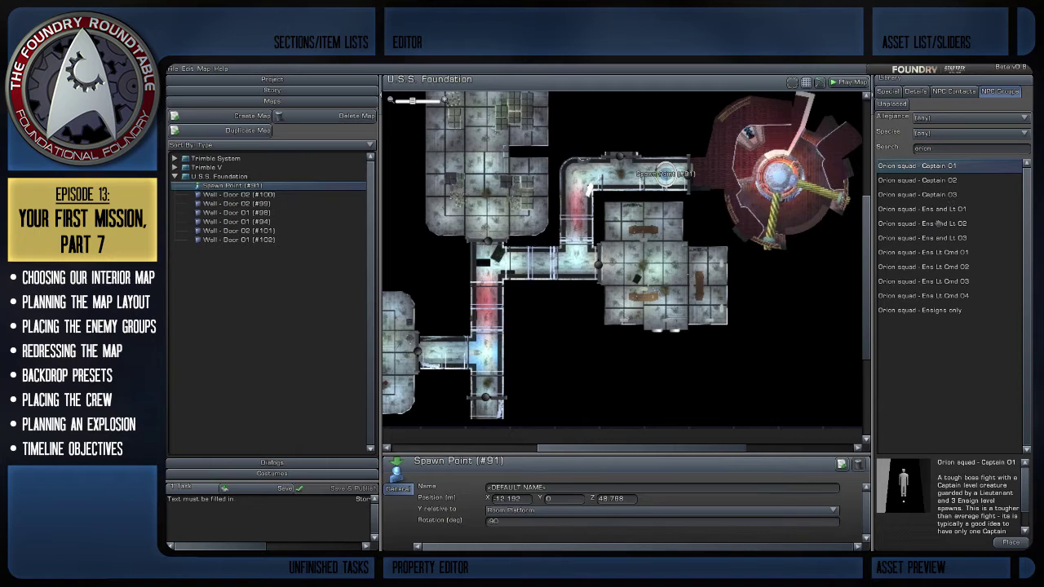
{"action": "left_click", "coordinate": [938, 209]}
{"action": "left_click", "coordinate": [969, 238]}
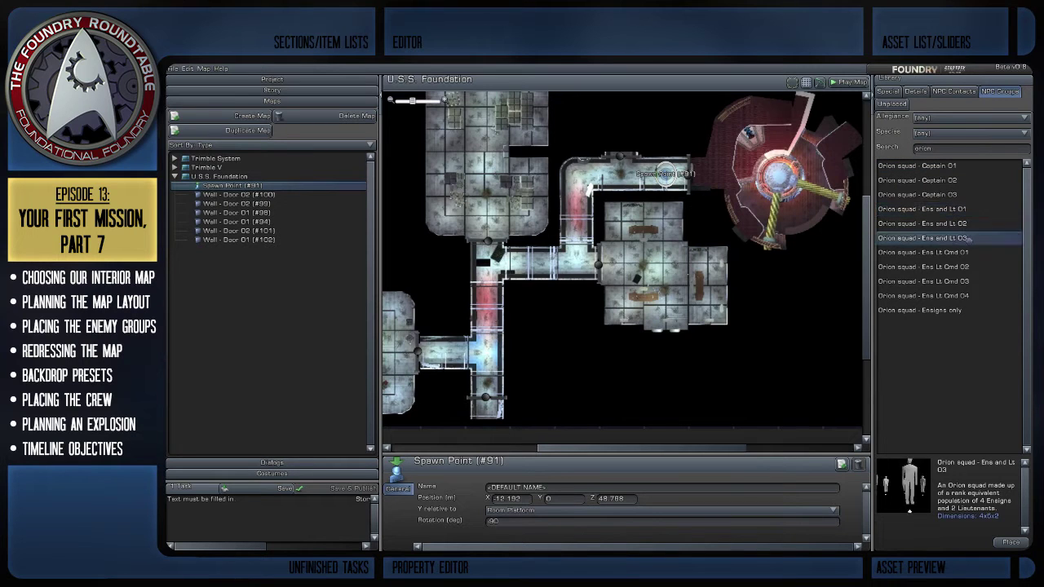
{"action": "left_click", "coordinate": [968, 254]}
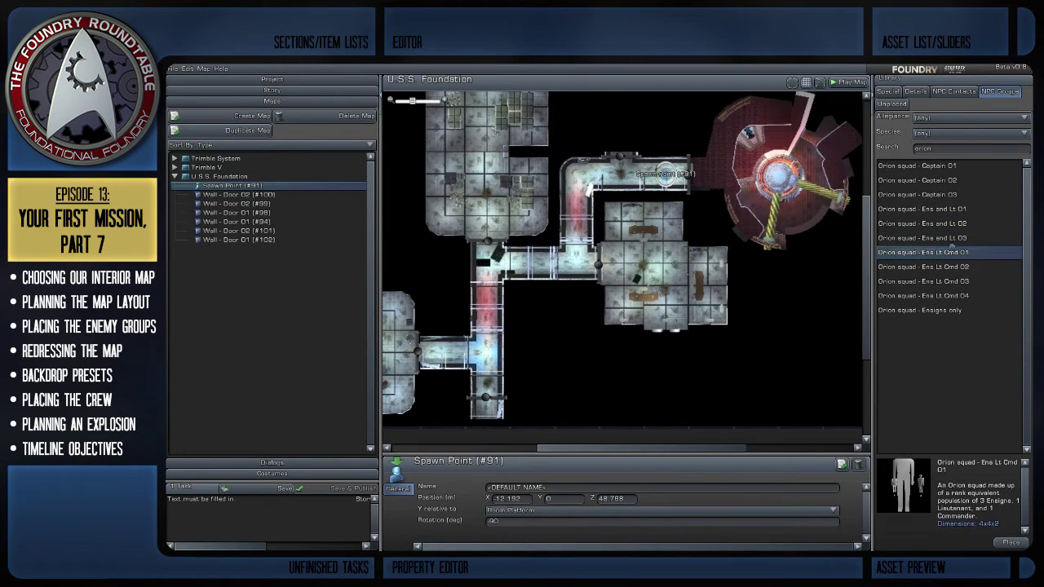
Place Orion squad - Ens and Lt 03 in the brown furniture room and Orion squad - Ens and Lt 02 in the north room.
{"action": "left_click", "coordinate": [975, 238]}
{"action": "left_click_drag", "start_coordinate": [957, 238], "coordinate": [653, 265]}
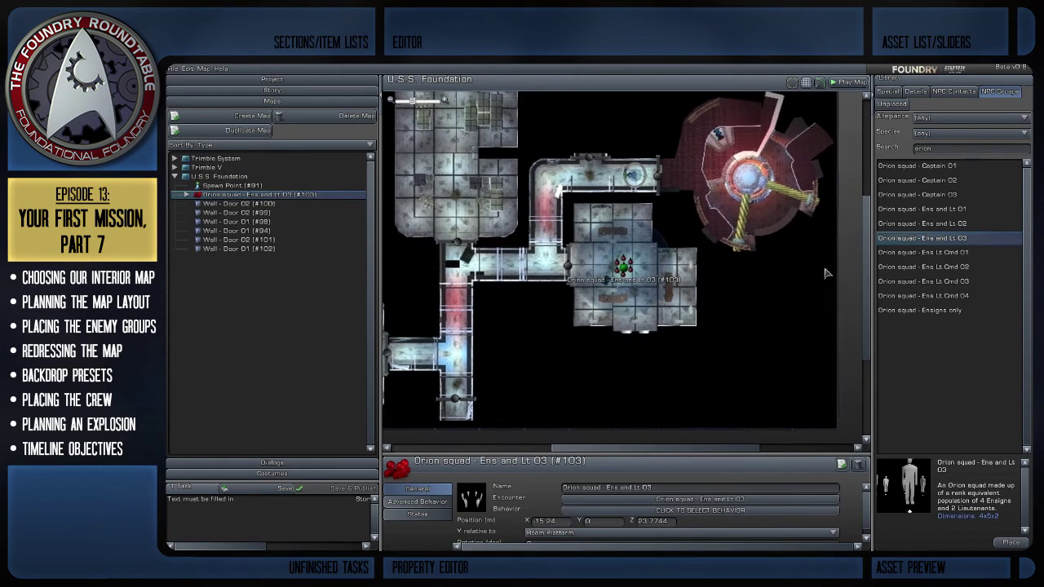
{"action": "left_click_drag", "start_coordinate": [962, 222], "coordinate": [447, 153]}
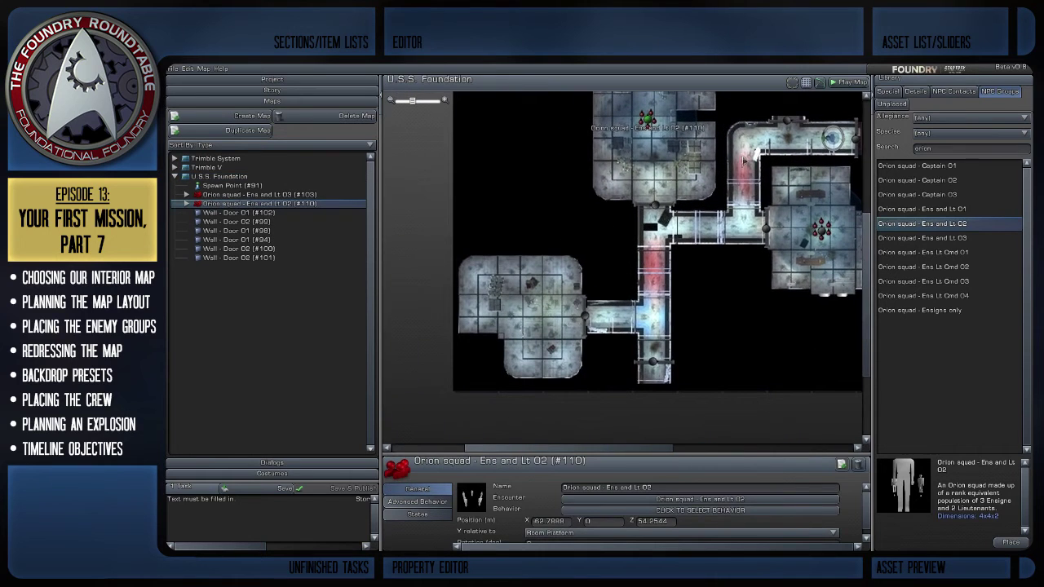
Place Orion squad - Ens Lt Cmd 04 in the southwest room and shift it slightly toward the room's entrance.
{"action": "left_click_drag", "start_coordinate": [959, 252], "coordinate": [546, 314]}
{"action": "left_click", "coordinate": [903, 296]}
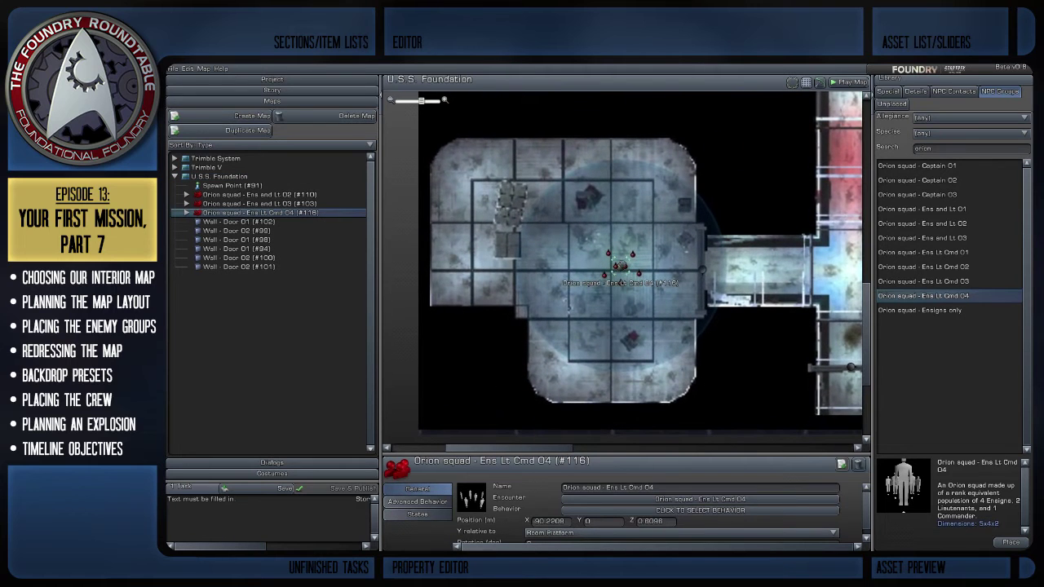
{"action": "left_click_drag", "start_coordinate": [622, 265], "coordinate": [640, 271]}
{"action": "scroll", "coordinate": [729, 306], "scroll_direction": "down", "scroll_amount": 2}
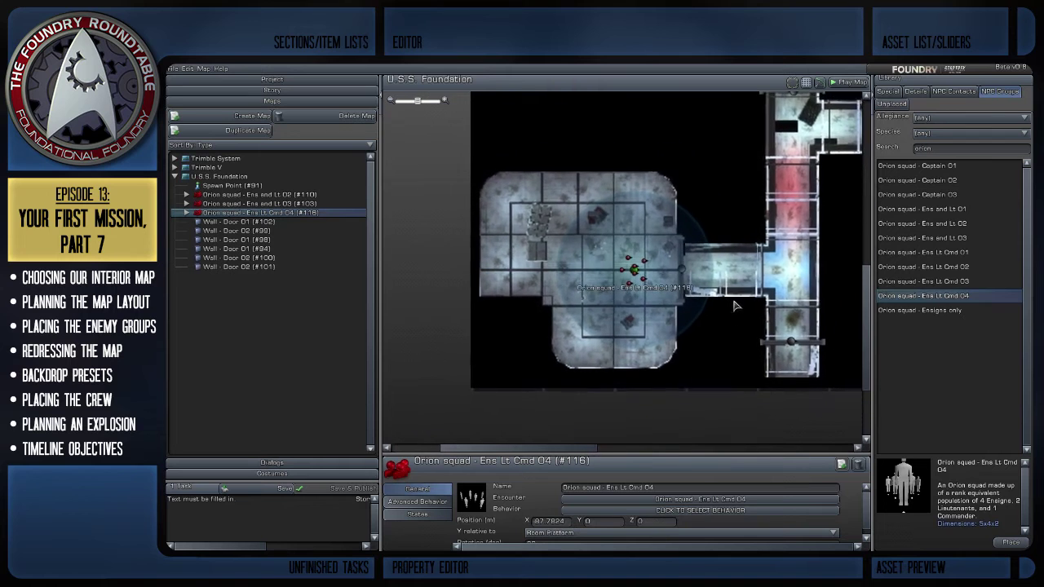
Examine the route between the southwest, north and brown furniture rooms and the placement of the three Orion squads.
{"action": "right_click_drag", "start_coordinate": [733, 305], "coordinate": [667, 302]}
{"action": "left_click_drag", "start_coordinate": [576, 269], "coordinate": [578, 272]}
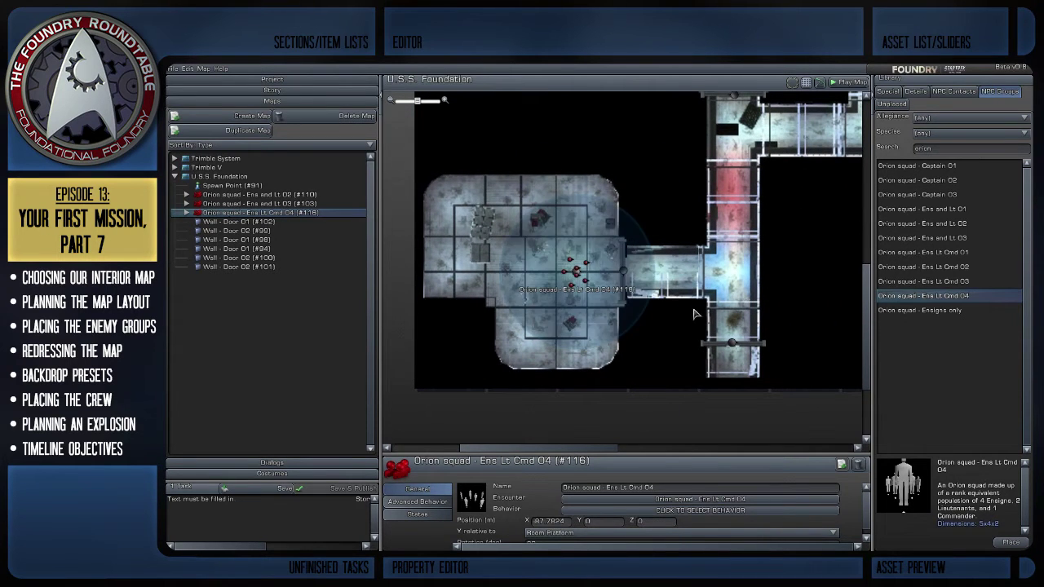
{"action": "scroll", "coordinate": [694, 313], "scroll_direction": "down", "scroll_amount": 2}
{"action": "left_click", "coordinate": [789, 256]}
{"action": "scroll", "coordinate": [790, 257], "scroll_direction": "up", "scroll_amount": 3}
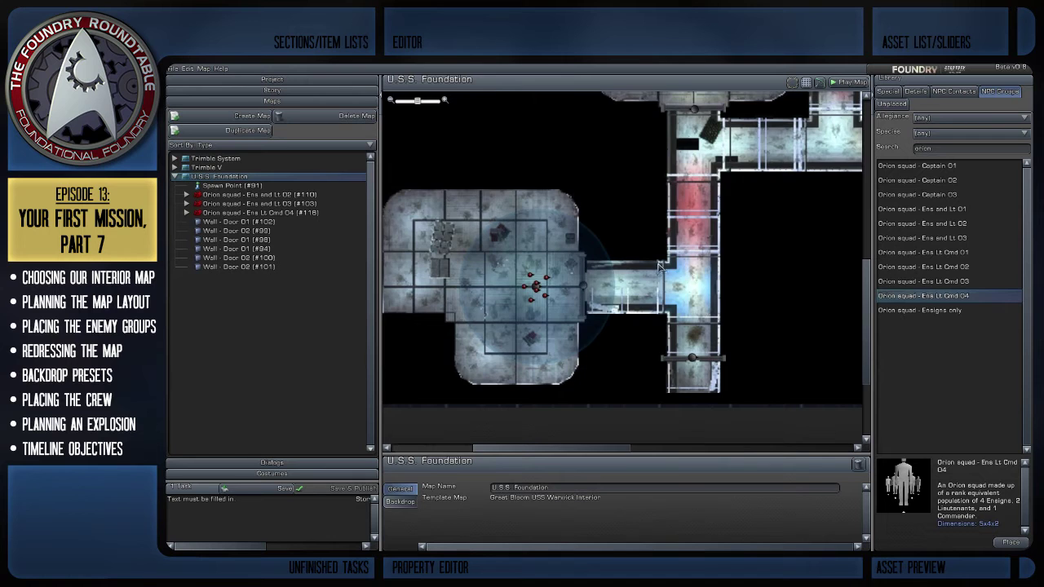
{"action": "scroll", "coordinate": [659, 264], "scroll_direction": "down", "scroll_amount": 3}
{"action": "right_click_drag", "start_coordinate": [718, 266], "coordinate": [697, 302]}
{"action": "scroll", "coordinate": [706, 305], "scroll_direction": "up", "scroll_amount": 2}
{"action": "scroll", "coordinate": [708, 307], "scroll_direction": "up", "scroll_amount": 1}
{"action": "right_click_drag", "start_coordinate": [794, 259], "coordinate": [801, 234]}
{"action": "left_click_drag", "start_coordinate": [946, 148], "coordinate": [795, 154]}
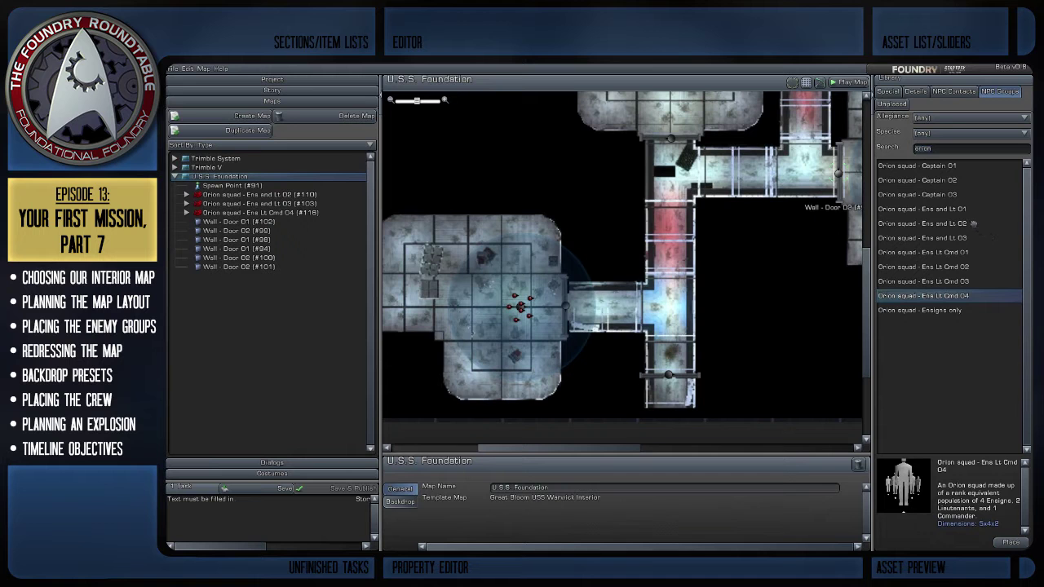
{"action": "scroll", "coordinate": [729, 260], "scroll_direction": "down", "scroll_amount": 1}
{"action": "right_click_drag", "start_coordinate": [757, 256], "coordinate": [704, 308]}
{"action": "scroll", "coordinate": [705, 308], "scroll_direction": "down", "scroll_amount": 3}
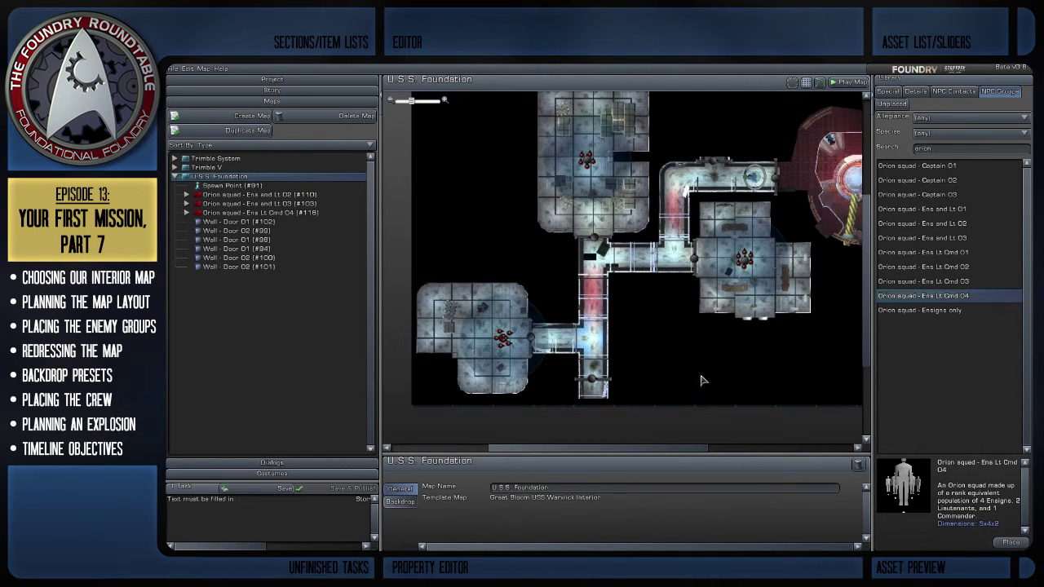
Spread the individual actors of Orion squad - Ens and Lt 02 slightly outward around the squad's centre in the north room.
{"action": "scroll", "coordinate": [651, 363], "scroll_direction": "up", "scroll_amount": 3}
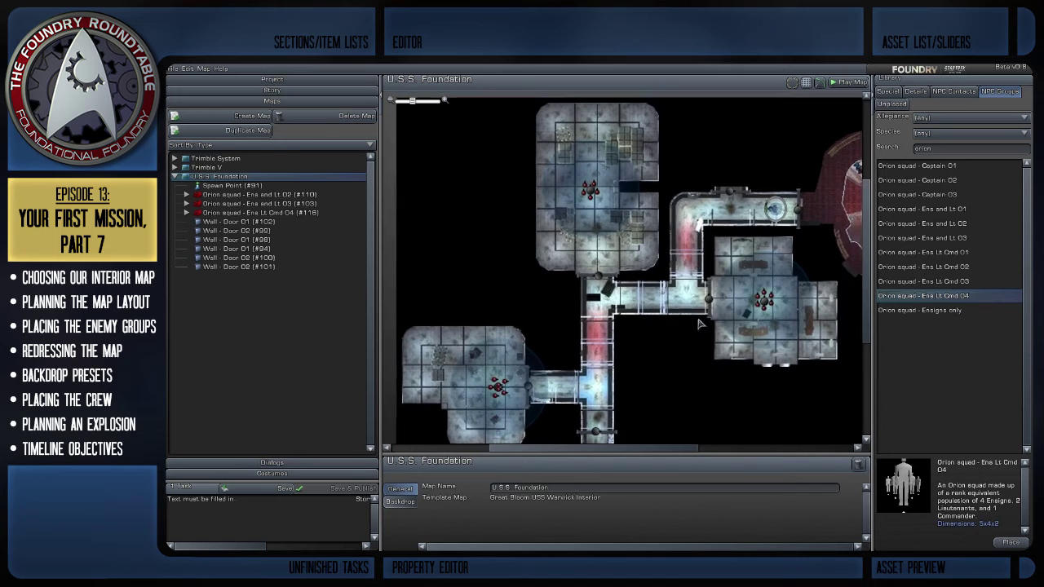
{"action": "left_click_drag", "start_coordinate": [743, 211], "coordinate": [647, 213]}
{"action": "scroll", "coordinate": [596, 246], "scroll_direction": "up", "scroll_amount": 1}
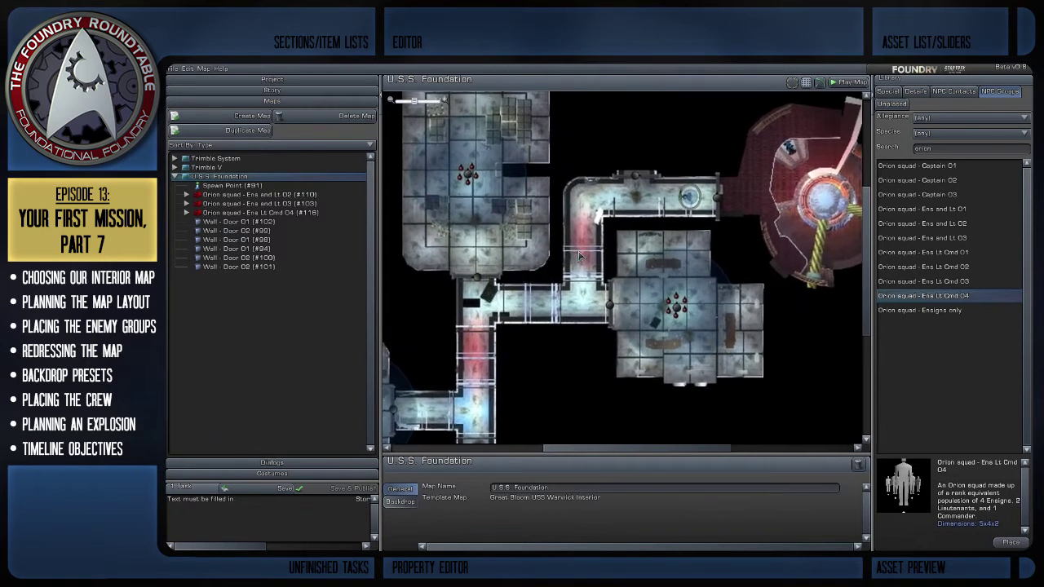
{"action": "left_click_drag", "start_coordinate": [597, 249], "coordinate": [663, 250]}
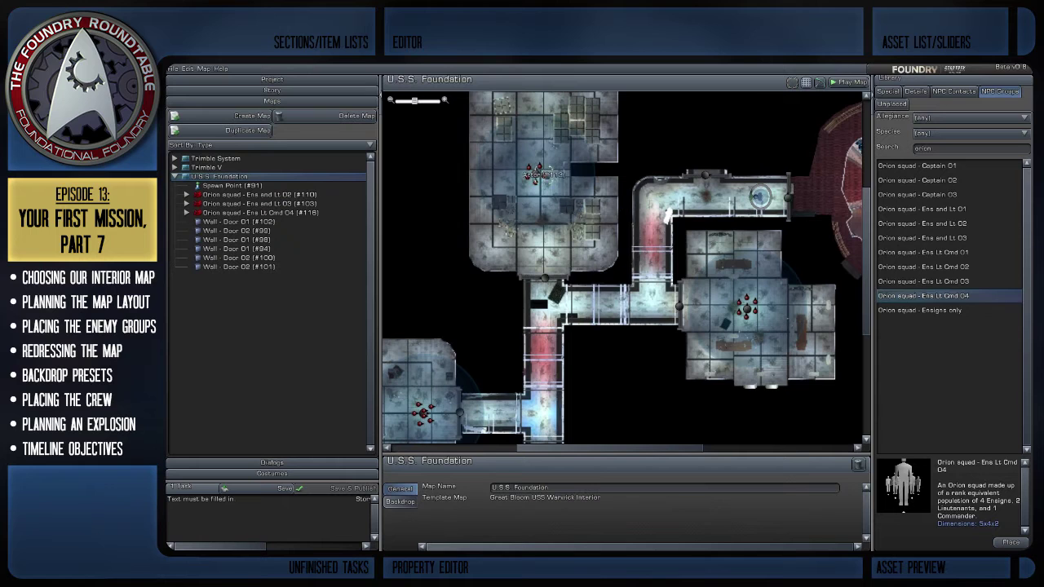
{"action": "left_click", "coordinate": [538, 174]}
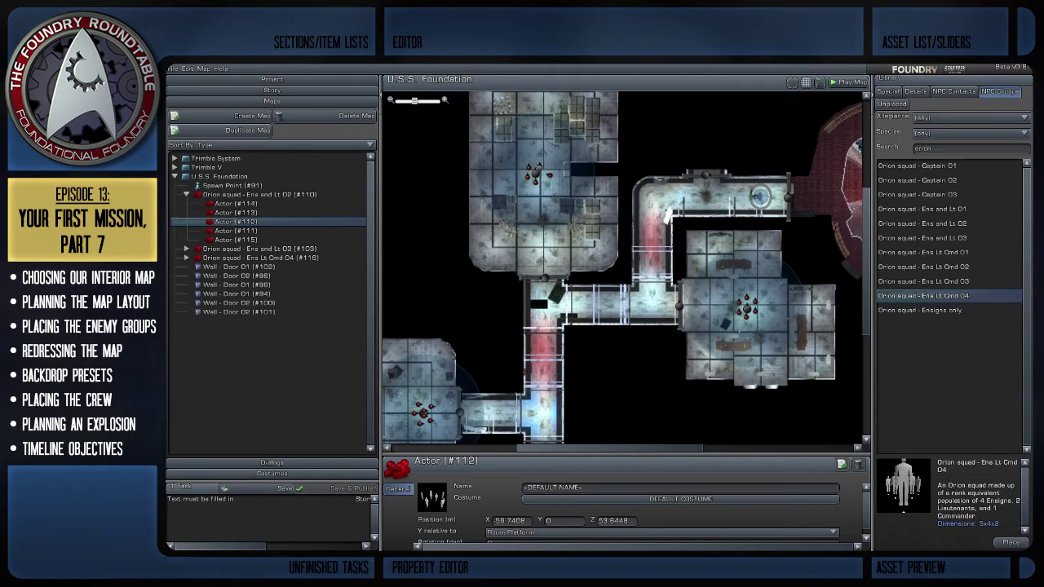
{"action": "left_click", "coordinate": [537, 167]}
{"action": "left_click_drag", "start_coordinate": [543, 159], "coordinate": [542, 160]}
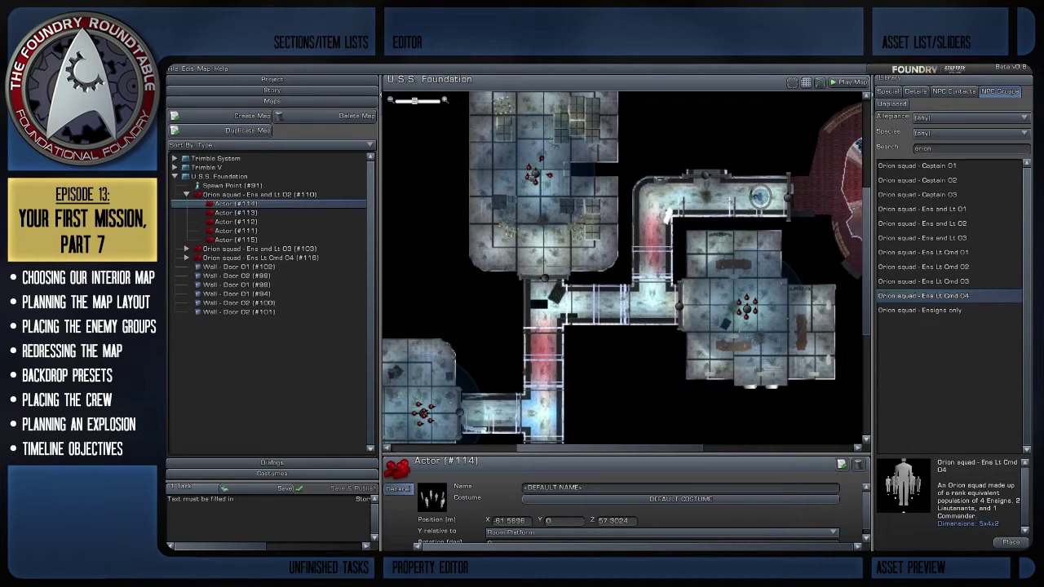
{"action": "left_click", "coordinate": [530, 170]}
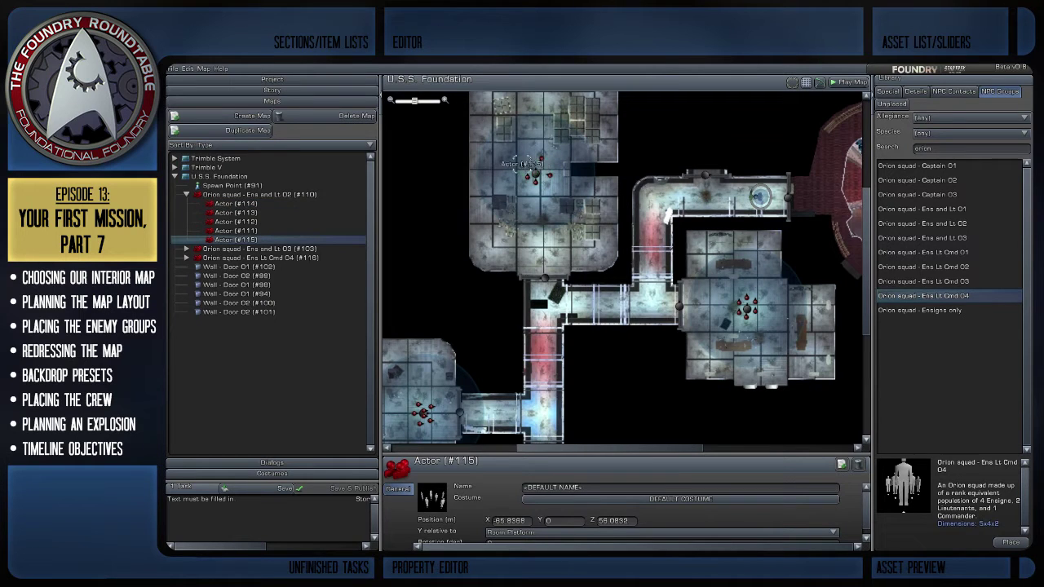
{"action": "left_click", "coordinate": [532, 177]}
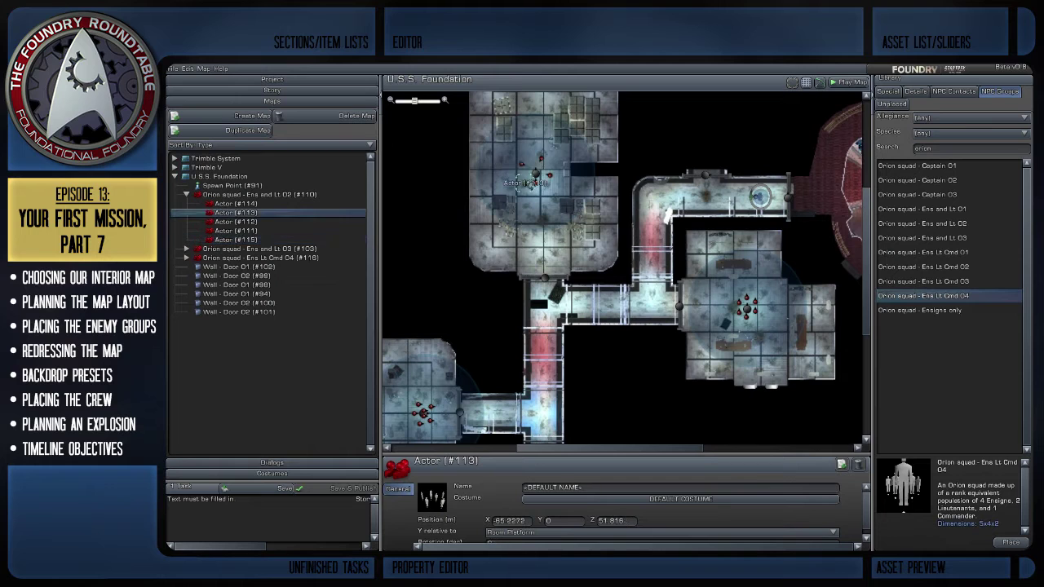
{"action": "left_click", "coordinate": [535, 175]}
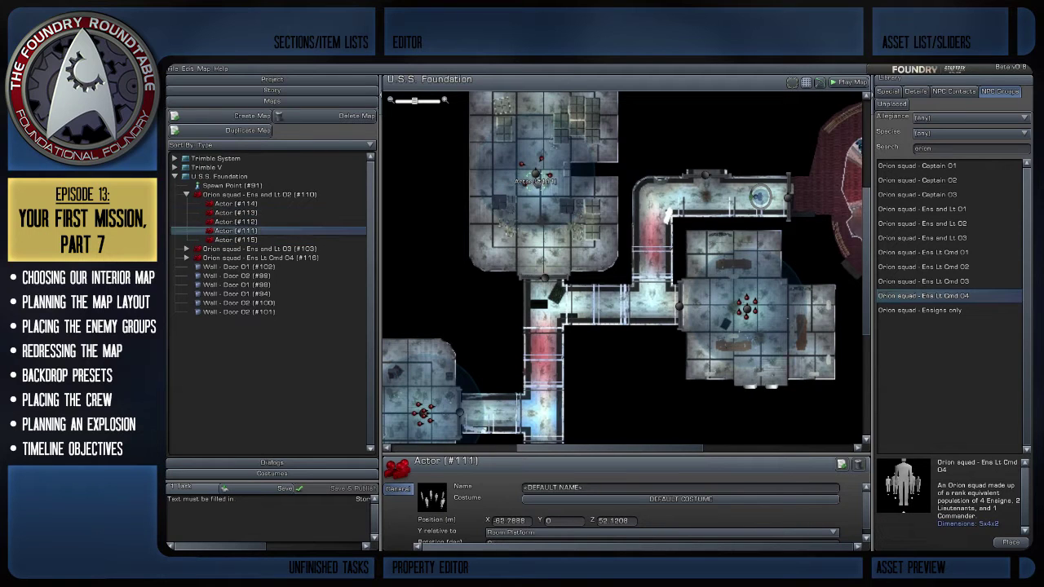
{"action": "left_click_drag", "start_coordinate": [539, 185], "coordinate": [540, 186]}
Spread the six actors of Orion squad - Ens and Lt 03 apart around the squad's centre in the brown furniture room.
{"action": "left_click", "coordinate": [738, 301]}
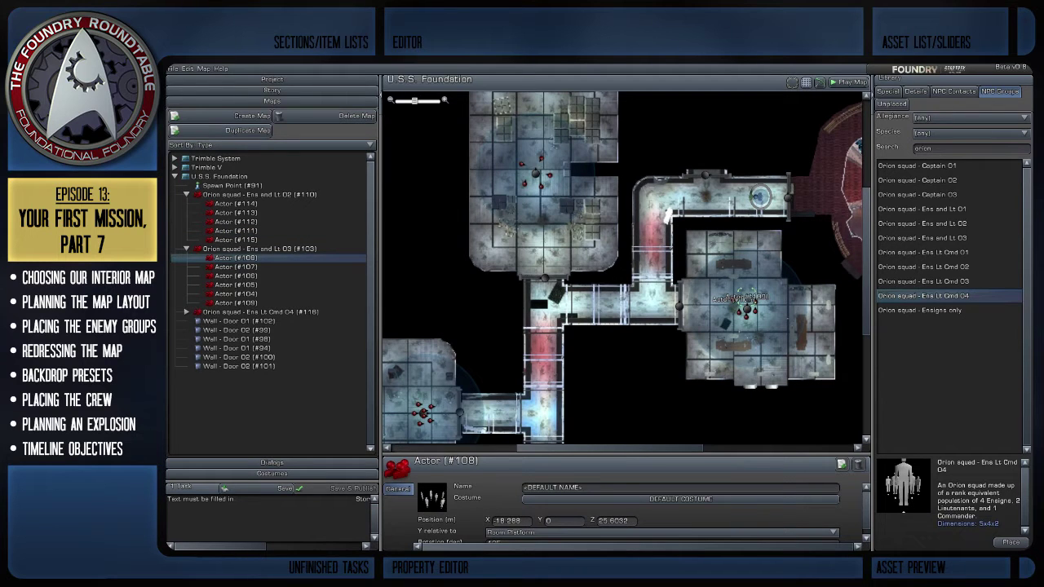
{"action": "left_click", "coordinate": [747, 294]}
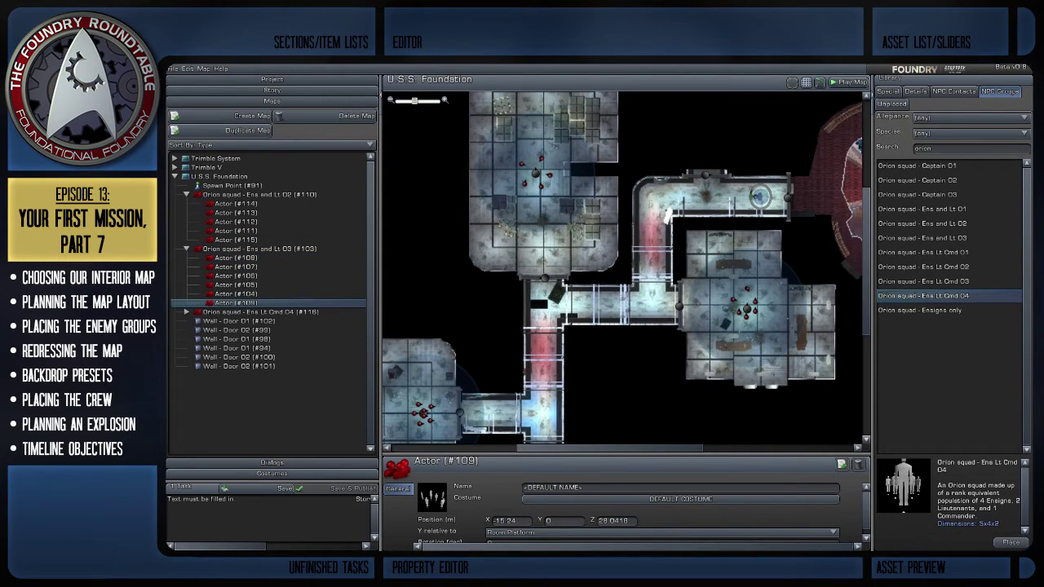
{"action": "left_click", "coordinate": [756, 303]}
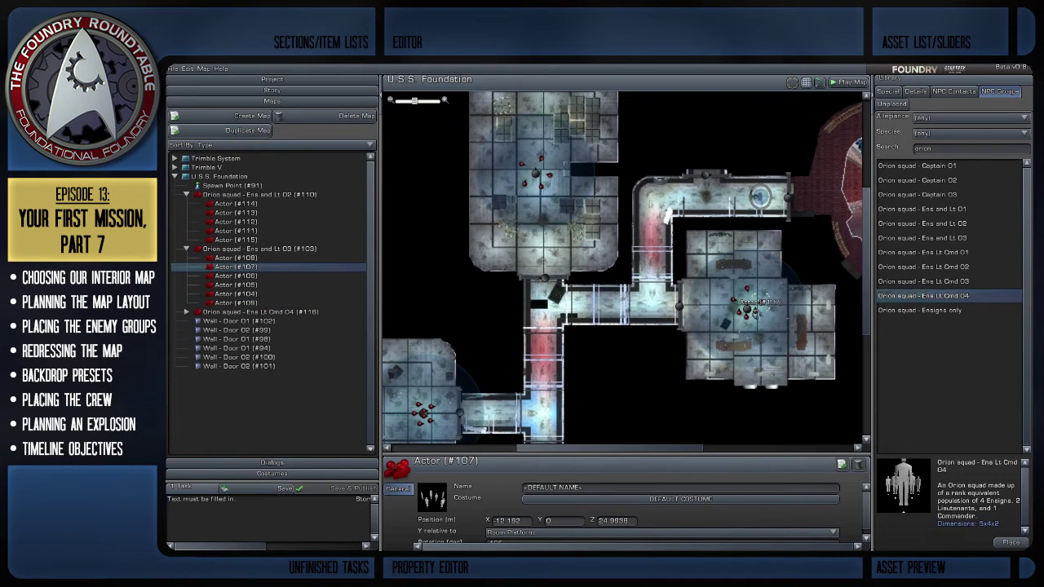
{"action": "left_click", "coordinate": [753, 310]}
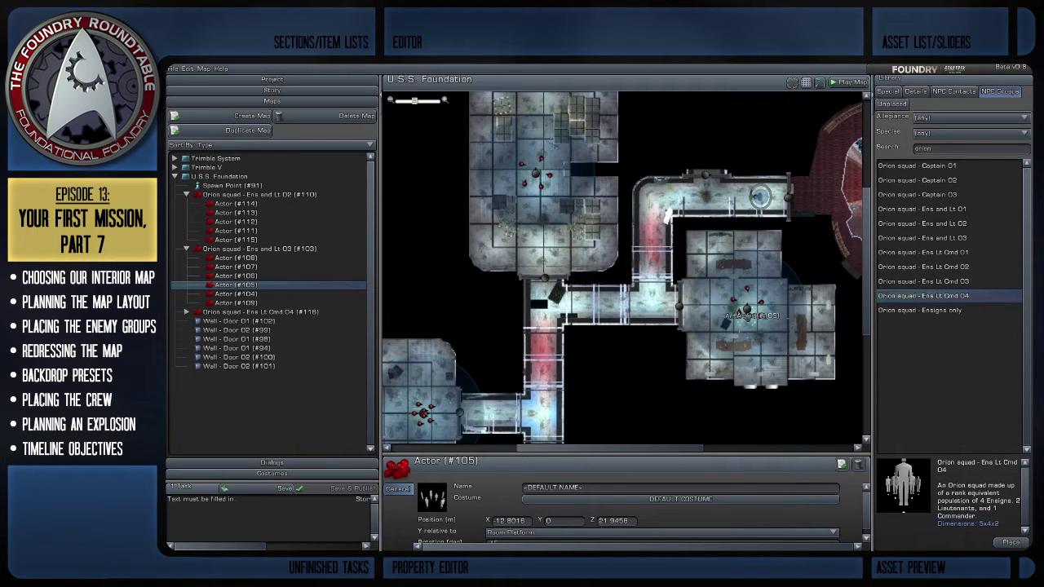
{"action": "left_click", "coordinate": [236, 293]}
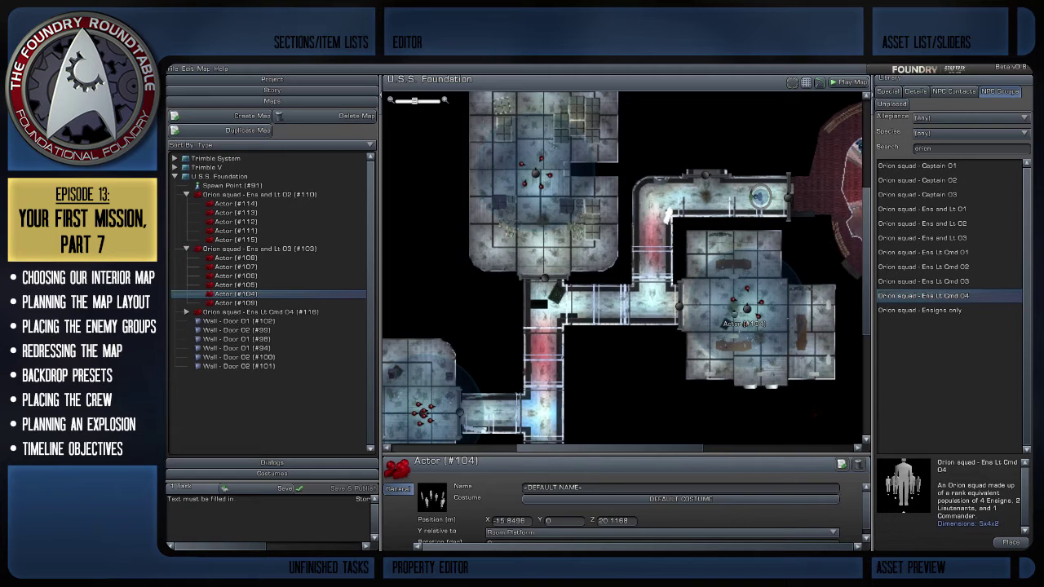
{"action": "left_click", "coordinate": [734, 314]}
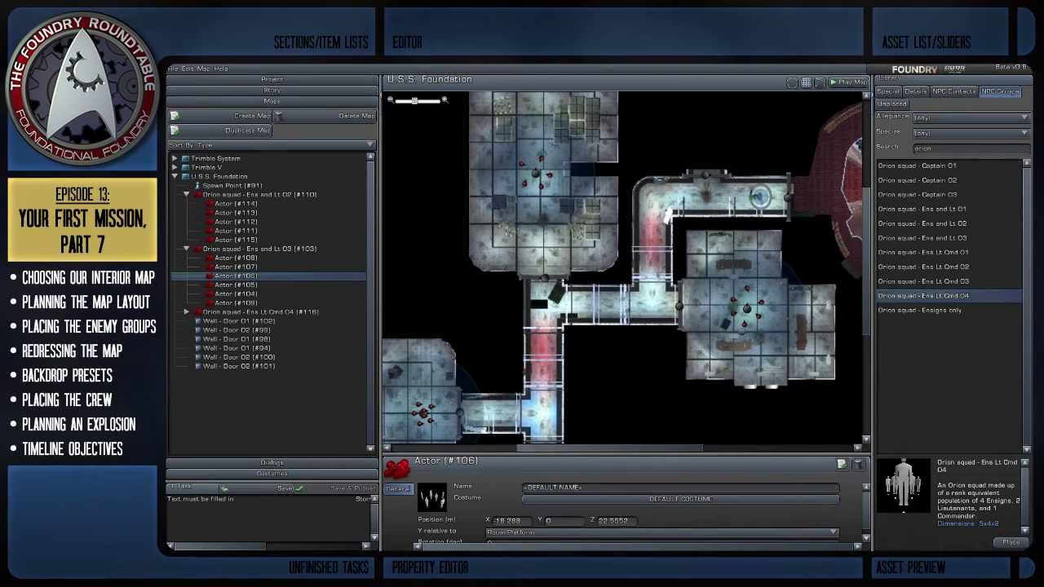
{"action": "left_click", "coordinate": [645, 383]}
Rotate Orion squad - Ens Lt Cmd 04 in the southwest room so its formation points toward the room's entrance.
{"action": "left_click_drag", "start_coordinate": [625, 375], "coordinate": [673, 312]}
{"action": "scroll", "coordinate": [504, 344], "scroll_direction": "up", "scroll_amount": 2}
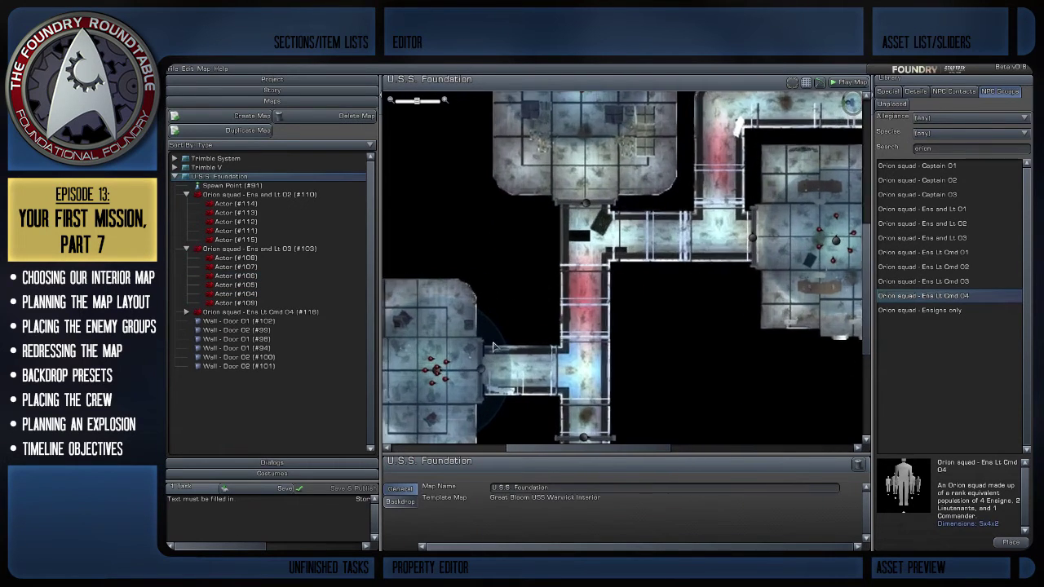
{"action": "left_click_drag", "start_coordinate": [504, 345], "coordinate": [620, 307]}
{"action": "scroll", "coordinate": [554, 348], "scroll_direction": "up", "scroll_amount": 2}
{"action": "left_click_drag", "start_coordinate": [554, 348], "coordinate": [634, 299]}
{"action": "scroll", "coordinate": [635, 299], "scroll_direction": "down", "scroll_amount": 3}
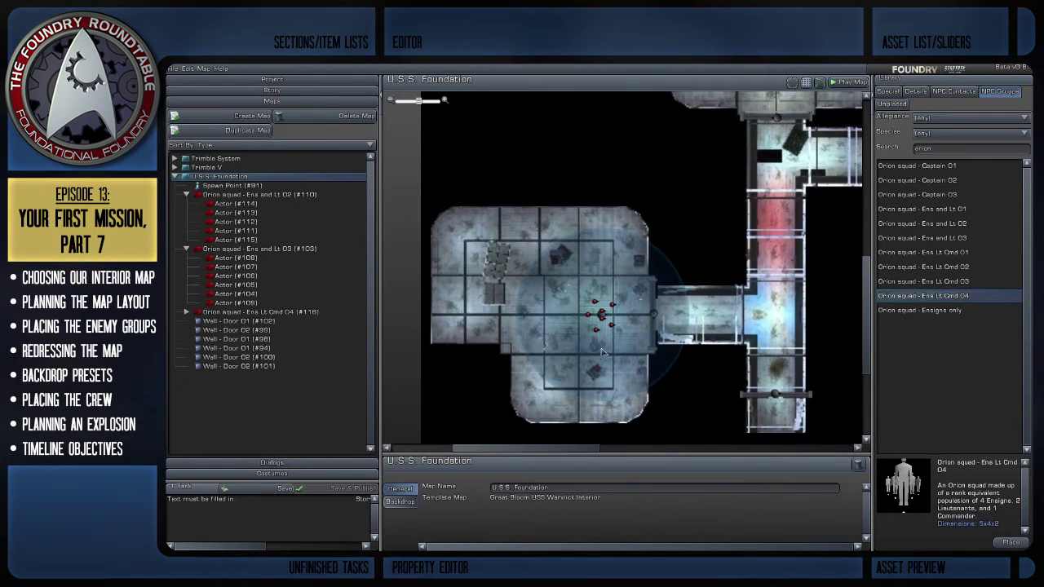
{"action": "scroll", "coordinate": [602, 351], "scroll_direction": "down", "scroll_amount": 1}
{"action": "left_click_drag", "start_coordinate": [671, 339], "coordinate": [636, 361]}
{"action": "scroll", "coordinate": [612, 375], "scroll_direction": "up", "scroll_amount": 1}
{"action": "scroll", "coordinate": [611, 374], "scroll_direction": "down", "scroll_amount": 1}
{"action": "scroll", "coordinate": [563, 326], "scroll_direction": "up", "scroll_amount": 3}
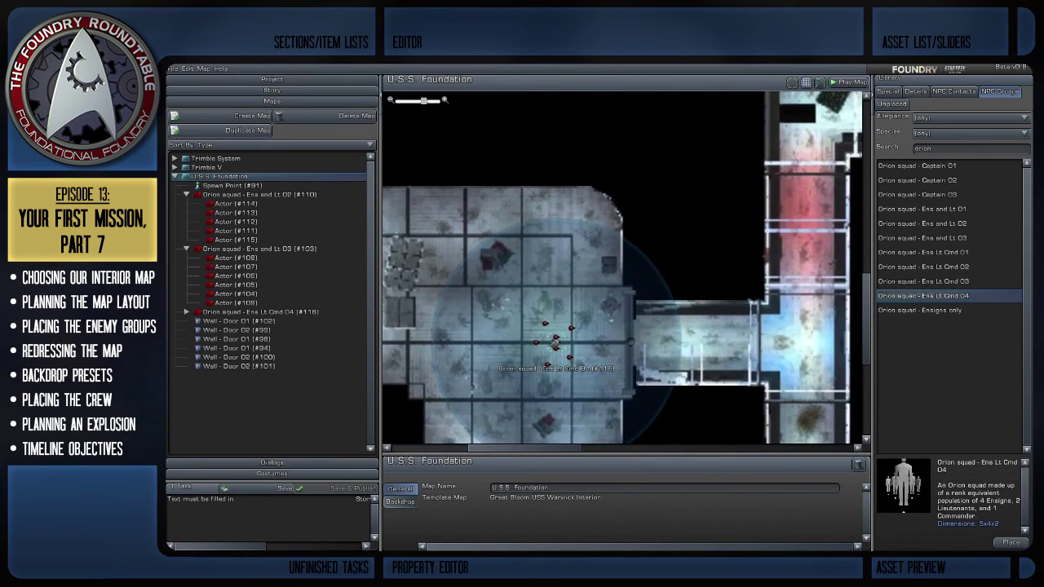
{"action": "left_click", "coordinate": [555, 343]}
{"action": "left_click_drag", "start_coordinate": [583, 378], "coordinate": [573, 377]}
{"action": "scroll", "coordinate": [619, 371], "scroll_direction": "down", "scroll_amount": 1}
{"action": "left_click", "coordinate": [769, 335]}
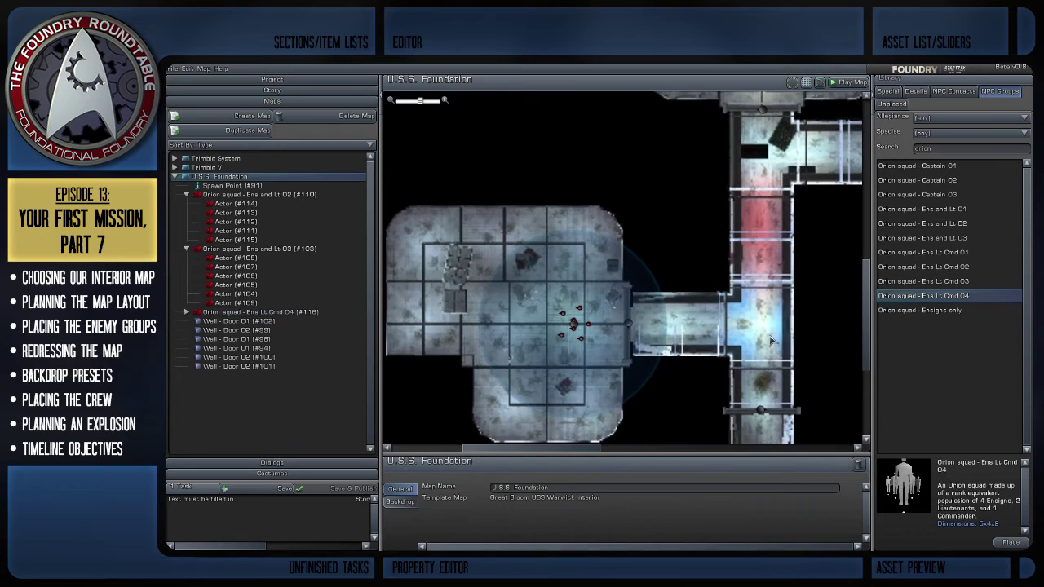
Search the detail objects for "com" and clear the search.
{"action": "left_click", "coordinate": [917, 91]}
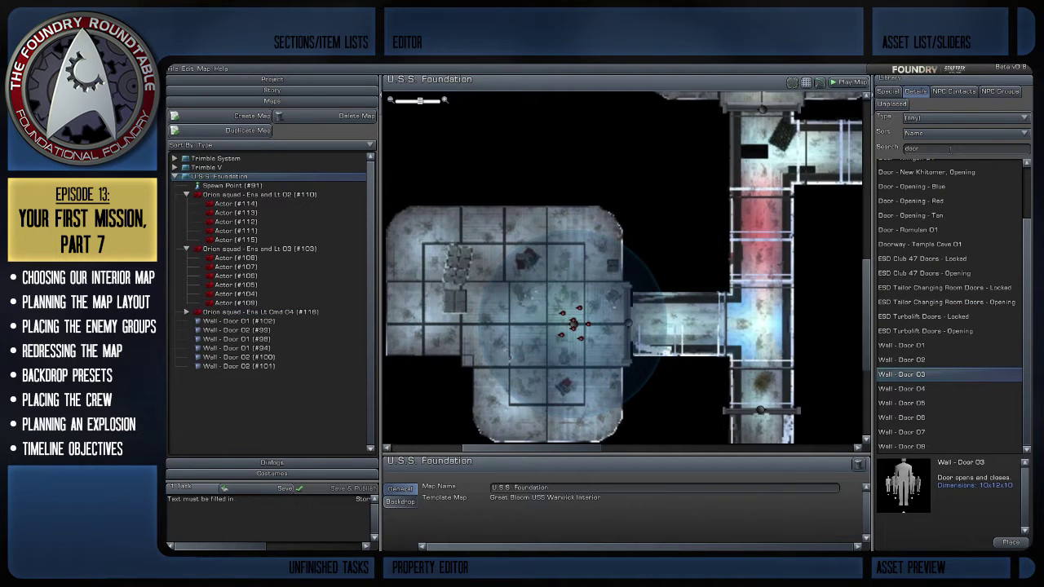
{"action": "key", "text": "BackSpace"}
{"action": "key", "text": "BackSpace"}
{"action": "key", "text": "BackSpace"}
{"action": "key", "text": "BackSpace"}
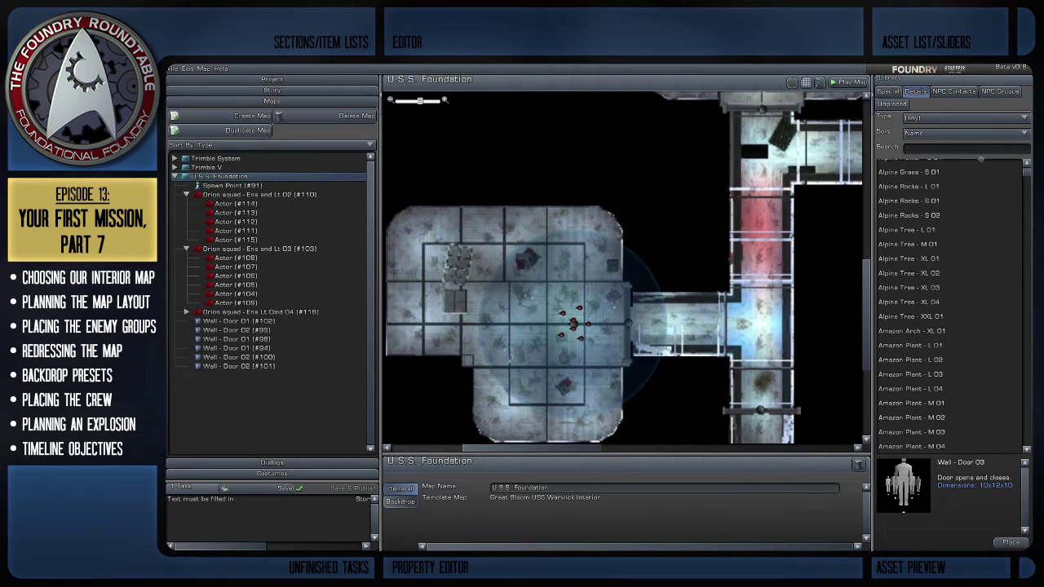
{"action": "type", "text": "com"}
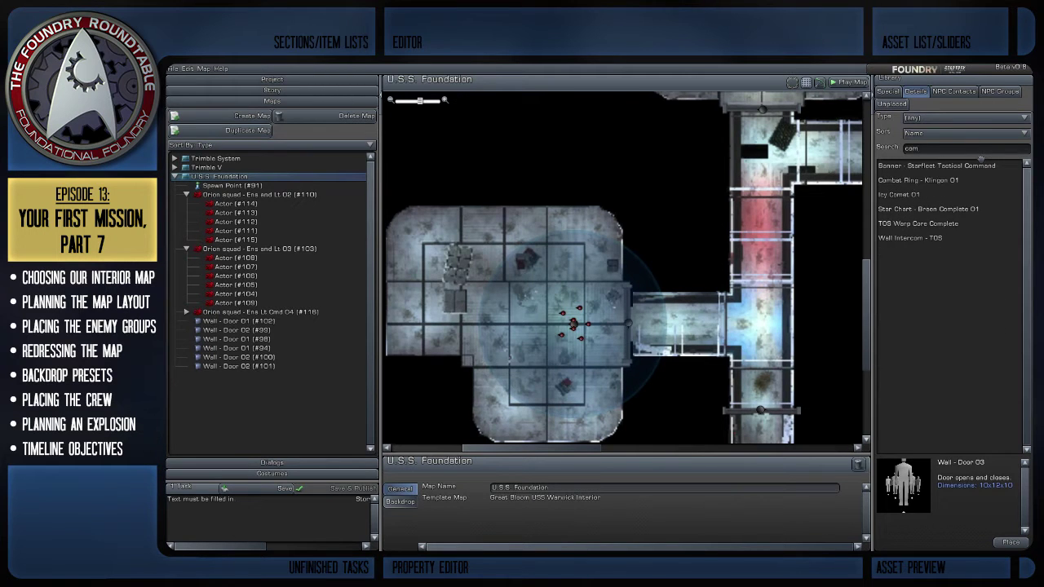
{"action": "key", "text": "BackSpace"}
{"action": "key", "text": "BackSpace"}
{"action": "key", "text": "BackSpace"}
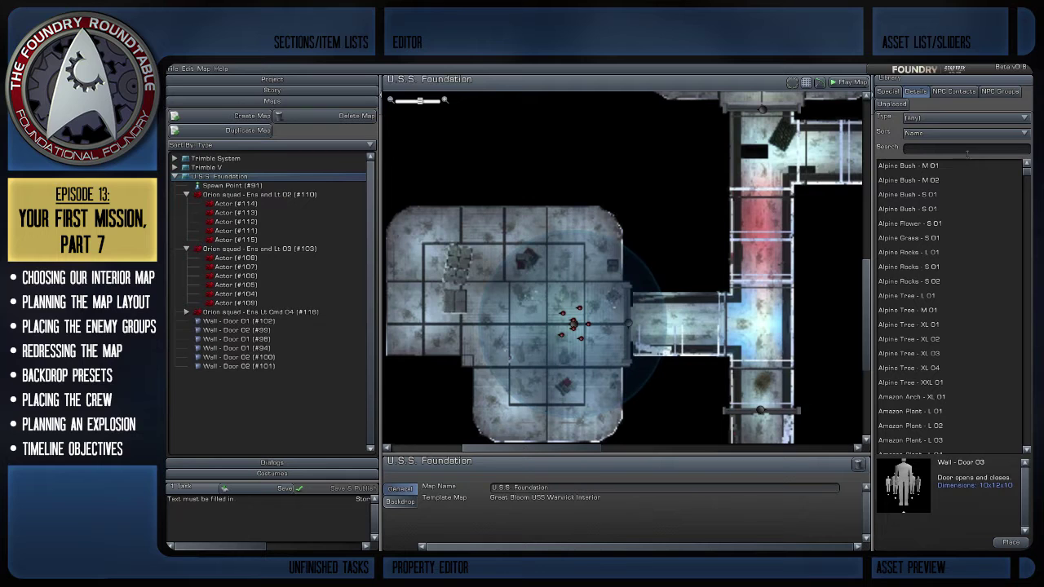
Filter the detail objects by the Computer Equipment type and preview the ship connectors and the Auction, Borg, Group and Romulan consoles.
{"action": "left_click", "coordinate": [946, 117]}
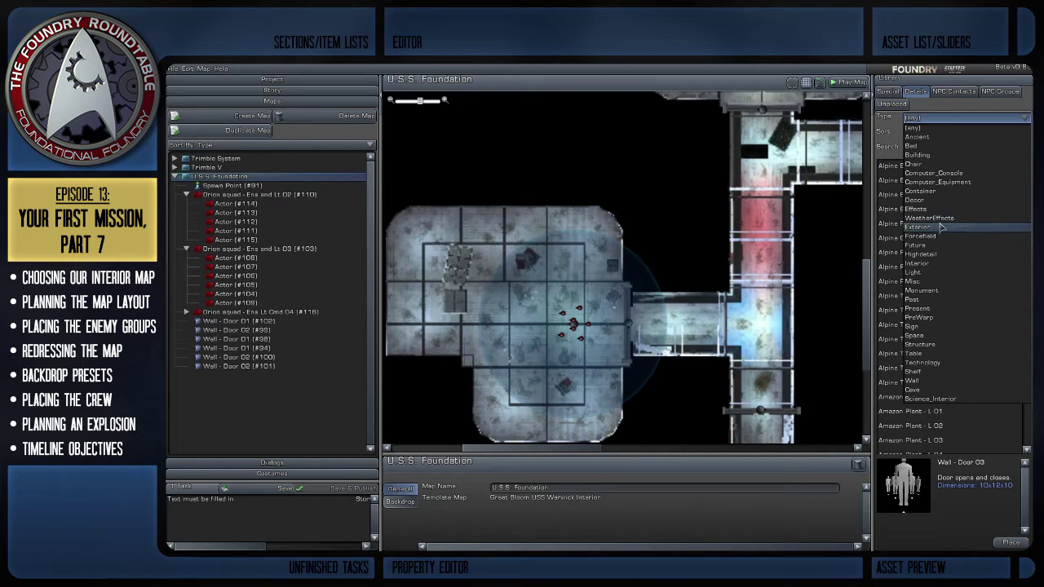
{"action": "left_click", "coordinate": [938, 181]}
{"action": "left_click", "coordinate": [930, 223]}
{"action": "left_click", "coordinate": [929, 307]}
{"action": "left_click", "coordinate": [928, 352]}
{"action": "scroll", "coordinate": [945, 377], "scroll_direction": "down", "scroll_amount": 2}
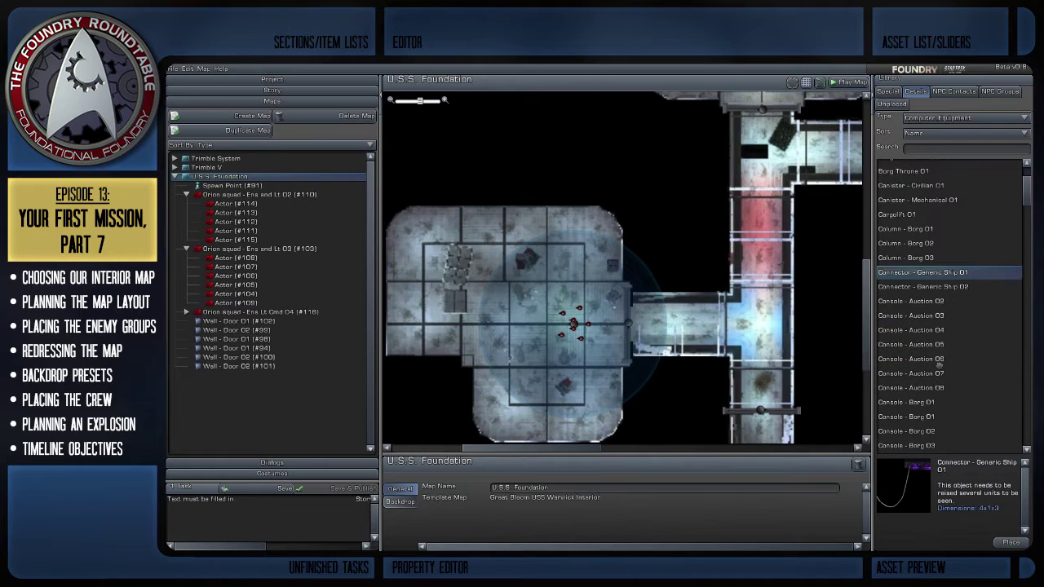
{"action": "left_click", "coordinate": [934, 330]}
{"action": "left_click", "coordinate": [939, 388]}
{"action": "left_click", "coordinate": [930, 405]}
{"action": "scroll", "coordinate": [931, 392], "scroll_direction": "down", "scroll_amount": 2}
{"action": "left_click", "coordinate": [933, 364]}
{"action": "left_click", "coordinate": [950, 394]}
{"action": "left_click", "coordinate": [958, 407]}
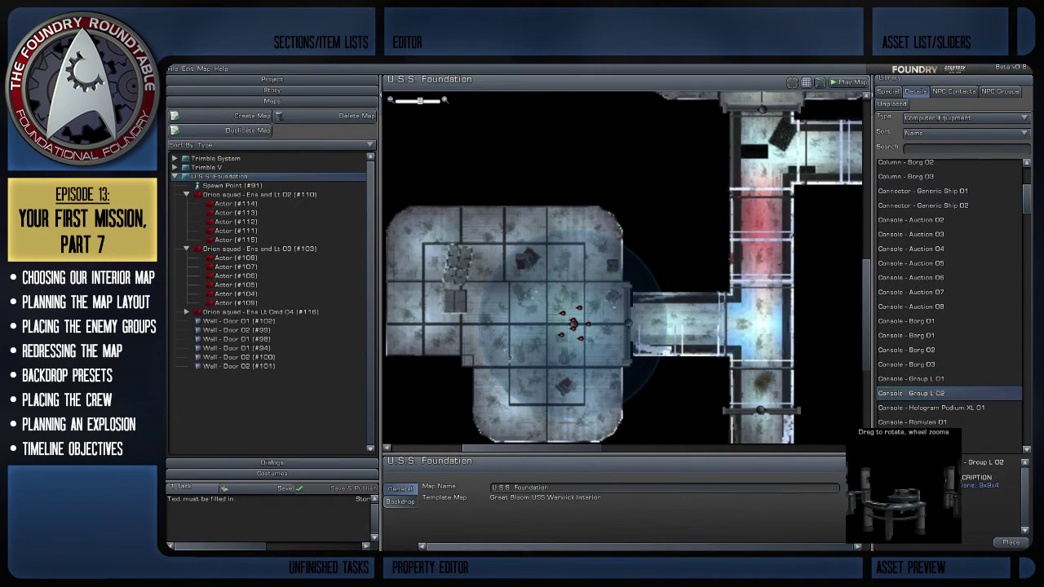
{"action": "left_click", "coordinate": [940, 422]}
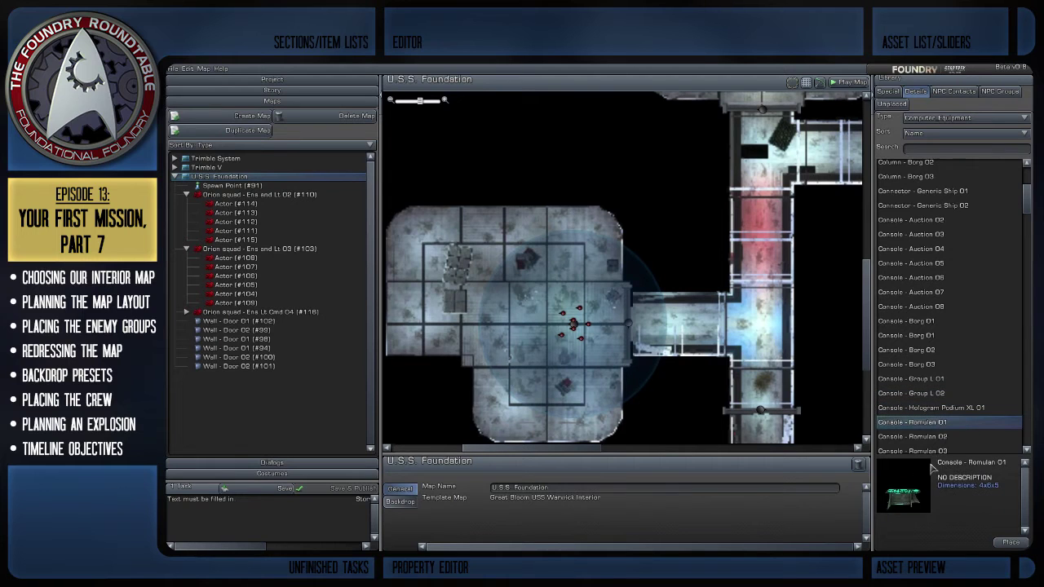
Preview the remaining Romulan consoles and the computer equipment objects that follow them in the list.
{"action": "scroll", "coordinate": [945, 388], "scroll_direction": "down", "scroll_amount": 2}
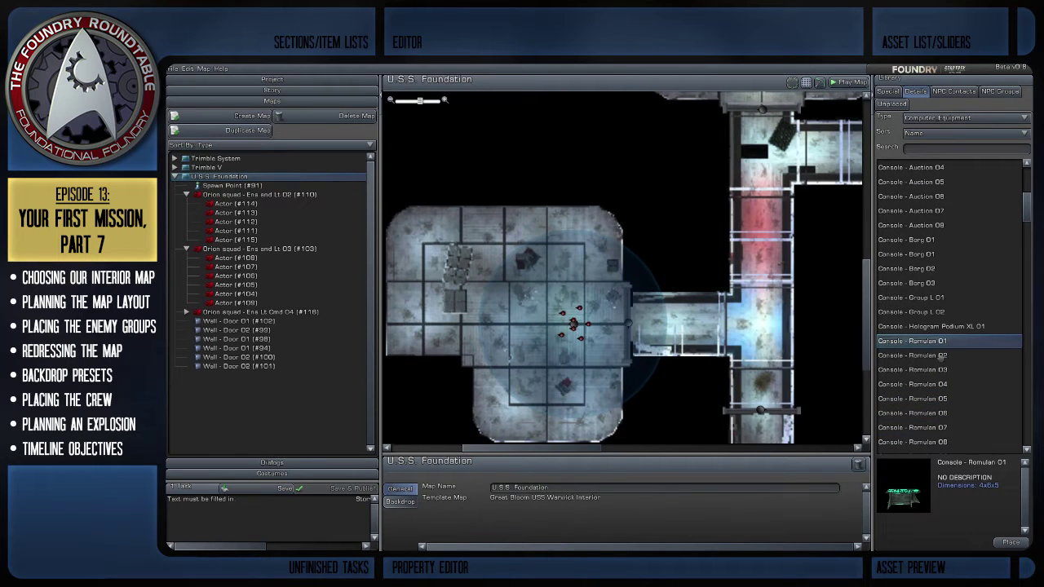
{"action": "left_click", "coordinate": [942, 355]}
{"action": "left_click", "coordinate": [942, 398]}
{"action": "left_click", "coordinate": [946, 442]}
{"action": "scroll", "coordinate": [964, 431], "scroll_direction": "down", "scroll_amount": 2}
{"action": "scroll", "coordinate": [966, 431], "scroll_direction": "down", "scroll_amount": 2}
{"action": "left_click", "coordinate": [939, 376]}
{"action": "scroll", "coordinate": [969, 412], "scroll_direction": "down", "scroll_amount": 3}
{"action": "left_click", "coordinate": [954, 394]}
{"action": "scroll", "coordinate": [975, 418], "scroll_direction": "down", "scroll_amount": 1}
{"action": "scroll", "coordinate": [975, 419], "scroll_direction": "down", "scroll_amount": 2}
{"action": "left_click", "coordinate": [945, 310]}
{"action": "left_click", "coordinate": [953, 323]}
{"action": "scroll", "coordinate": [965, 382], "scroll_direction": "down", "scroll_amount": 6}
{"action": "scroll", "coordinate": [966, 383], "scroll_direction": "down", "scroll_amount": 3}
Preview the Borg cable and wire details, the Borg devices, the mechanical drill and the civilian extinguisher.
{"action": "left_click", "coordinate": [947, 244]}
{"action": "left_click", "coordinate": [946, 257]}
{"action": "left_click", "coordinate": [949, 287]}
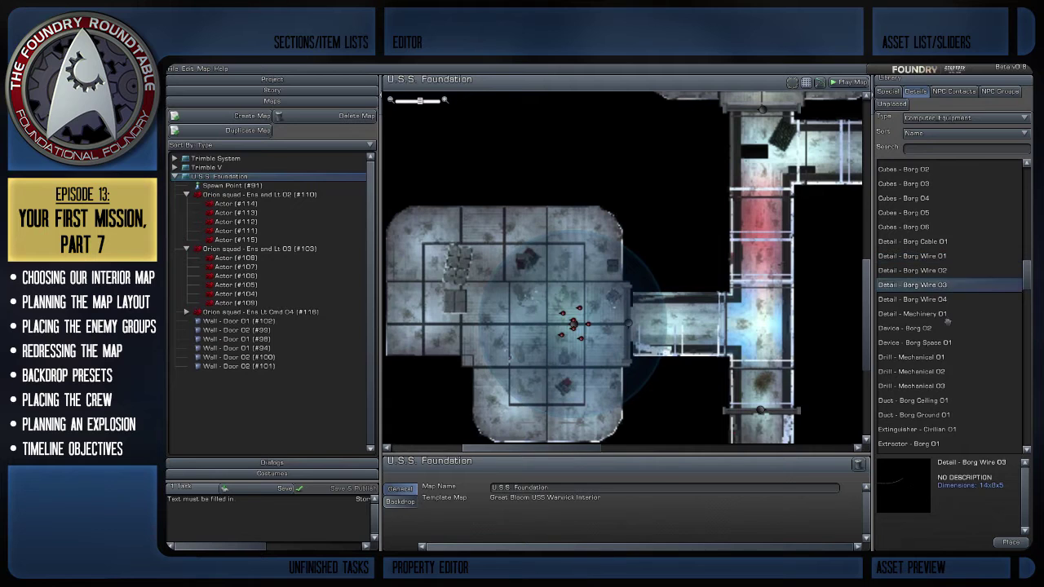
{"action": "left_click", "coordinate": [947, 325]}
{"action": "mouse_move", "coordinate": [903, 499]}
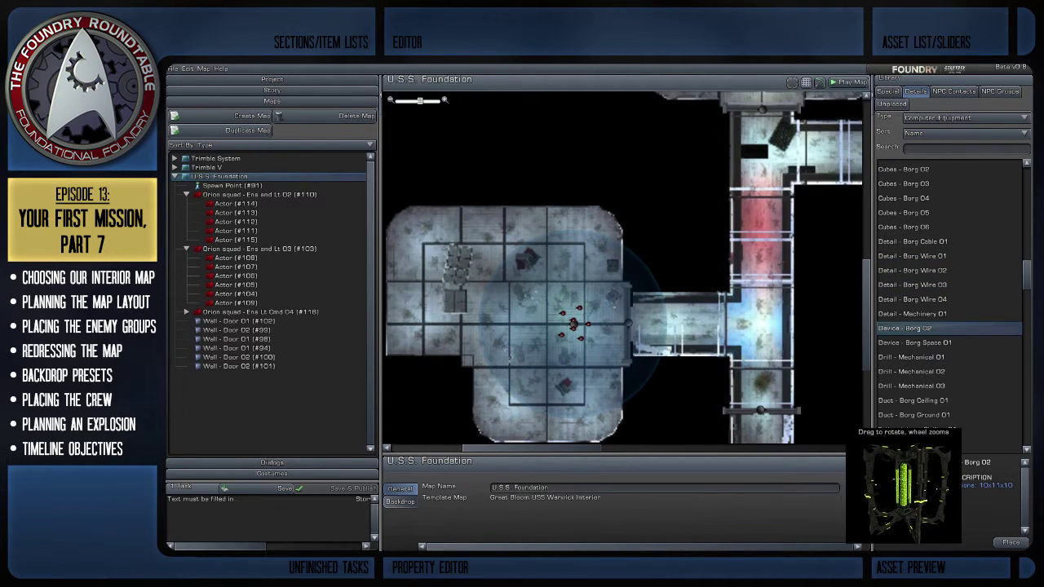
{"action": "left_click", "coordinate": [946, 342]}
{"action": "left_click", "coordinate": [948, 372]}
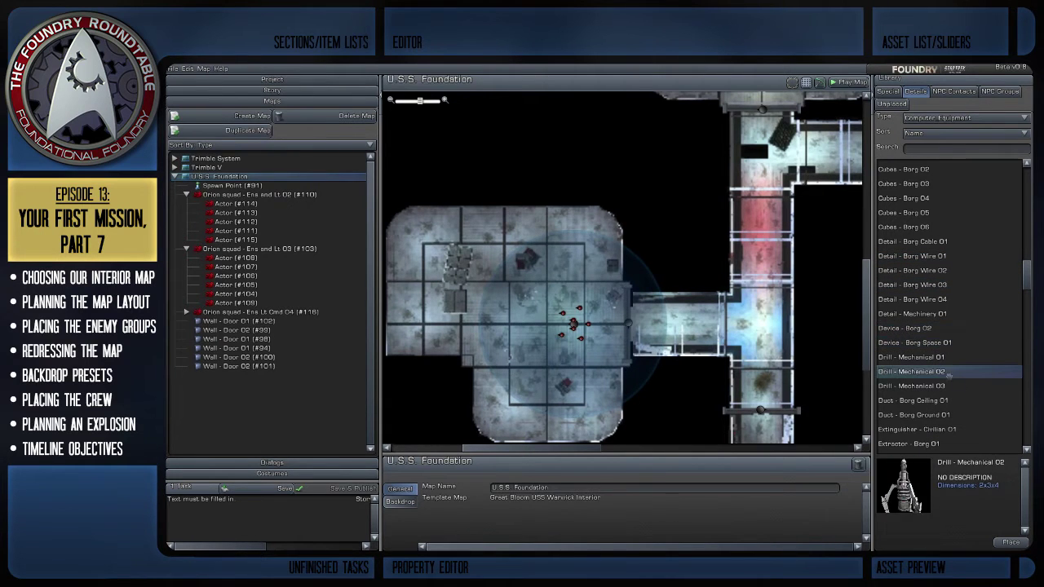
{"action": "left_click", "coordinate": [949, 429]}
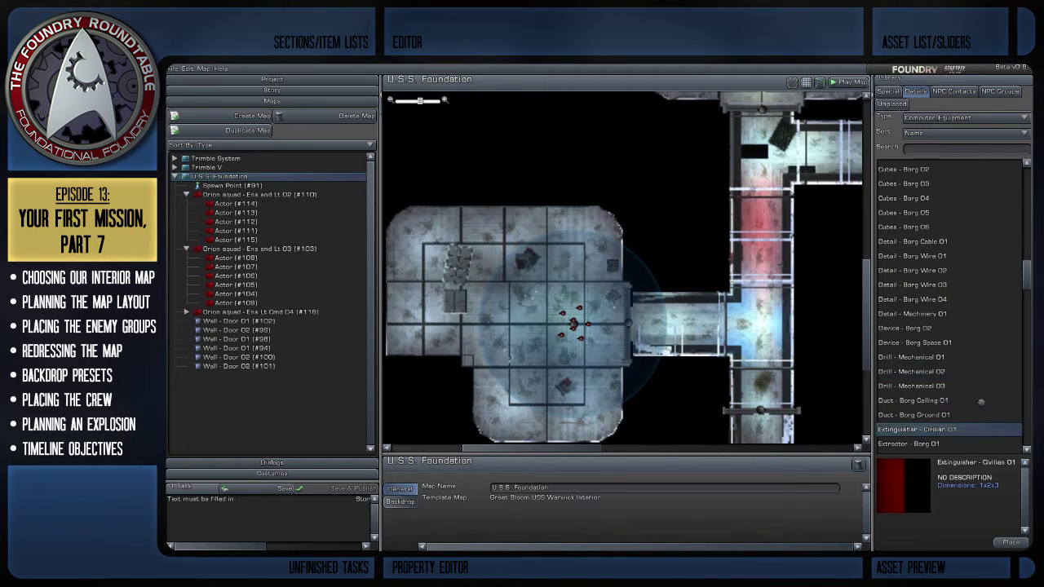
Preview the objects listed after the extinguisher, ending with an enlarged view of FX - Generator Cardassian 02.
{"action": "scroll", "coordinate": [962, 383], "scroll_direction": "down", "scroll_amount": 3}
{"action": "left_click", "coordinate": [931, 351]}
{"action": "left_click", "coordinate": [942, 395]}
{"action": "left_click", "coordinate": [928, 410]}
{"action": "left_click", "coordinate": [930, 438]}
{"action": "scroll", "coordinate": [937, 438], "scroll_direction": "down", "scroll_amount": 3}
{"action": "left_click", "coordinate": [947, 375]}
{"action": "left_click", "coordinate": [944, 303]}
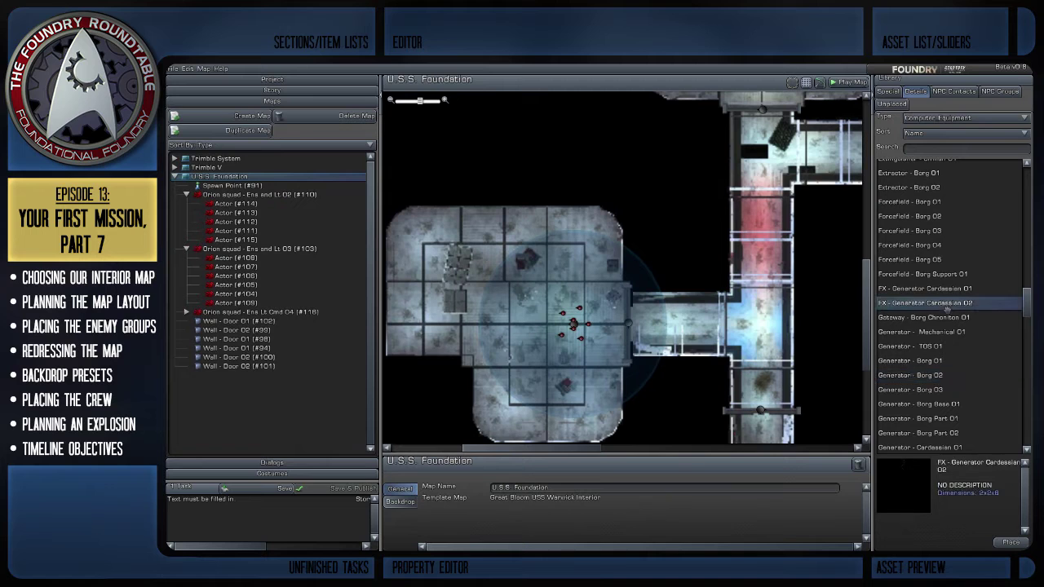
{"action": "mouse_move", "coordinate": [903, 485]}
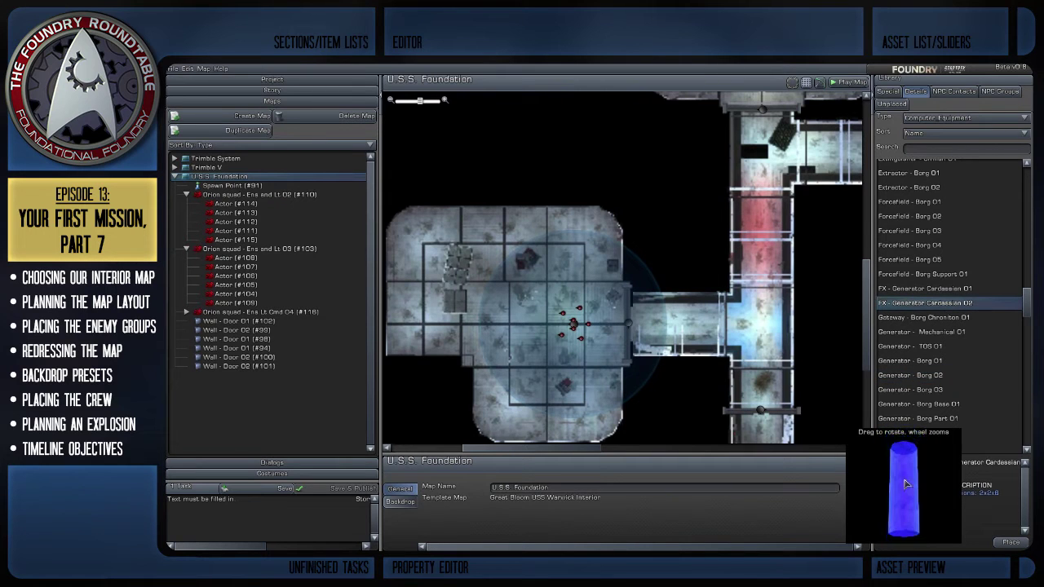
Preview the Borg generators and the generators that follow them, through Generator - Civilian 01.
{"action": "left_click", "coordinate": [950, 375]}
{"action": "left_click", "coordinate": [950, 390]}
{"action": "left_click", "coordinate": [954, 415]}
{"action": "scroll", "coordinate": [985, 428], "scroll_direction": "down", "scroll_amount": 2}
{"action": "left_click", "coordinate": [948, 424]}
{"action": "left_click", "coordinate": [949, 439]}
{"action": "scroll", "coordinate": [949, 440], "scroll_direction": "down", "scroll_amount": 2}
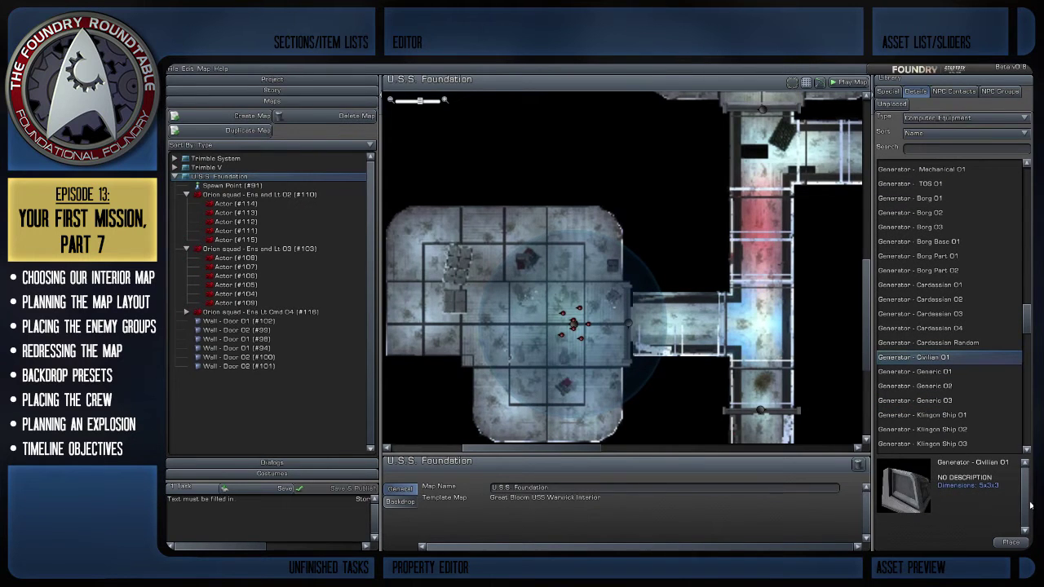
Preview the Generic and Klingon Ship generators and Generator - M 01, enlarging Klingon Ship 01 and 03.
{"action": "left_click", "coordinate": [952, 386]}
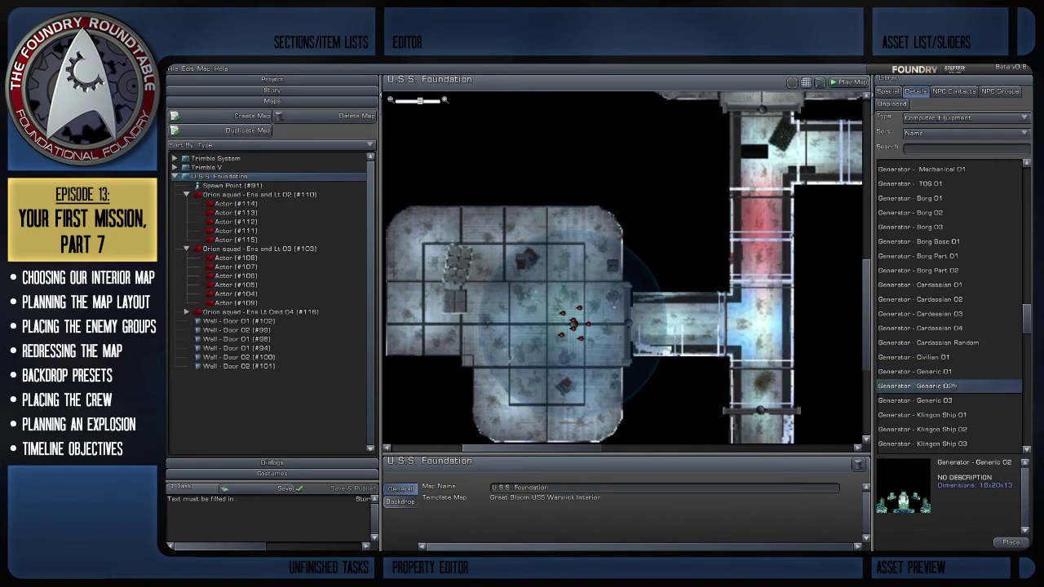
{"action": "left_click", "coordinate": [954, 401]}
{"action": "left_click", "coordinate": [954, 415]}
{"action": "mouse_move", "coordinate": [906, 489]}
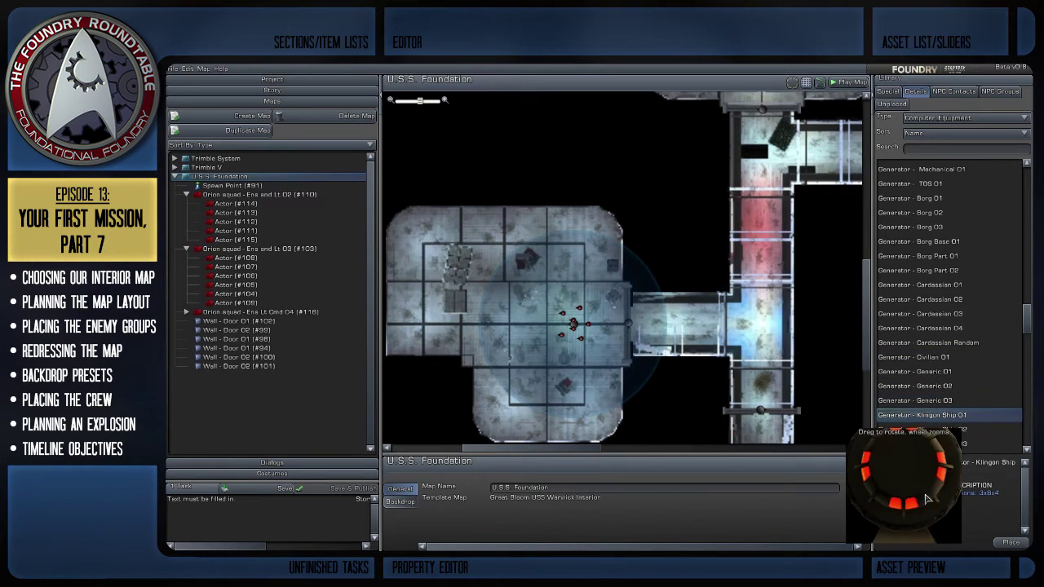
{"action": "scroll", "coordinate": [950, 384], "scroll_direction": "down", "scroll_amount": 1}
{"action": "left_click", "coordinate": [954, 390]}
{"action": "left_click", "coordinate": [952, 403]}
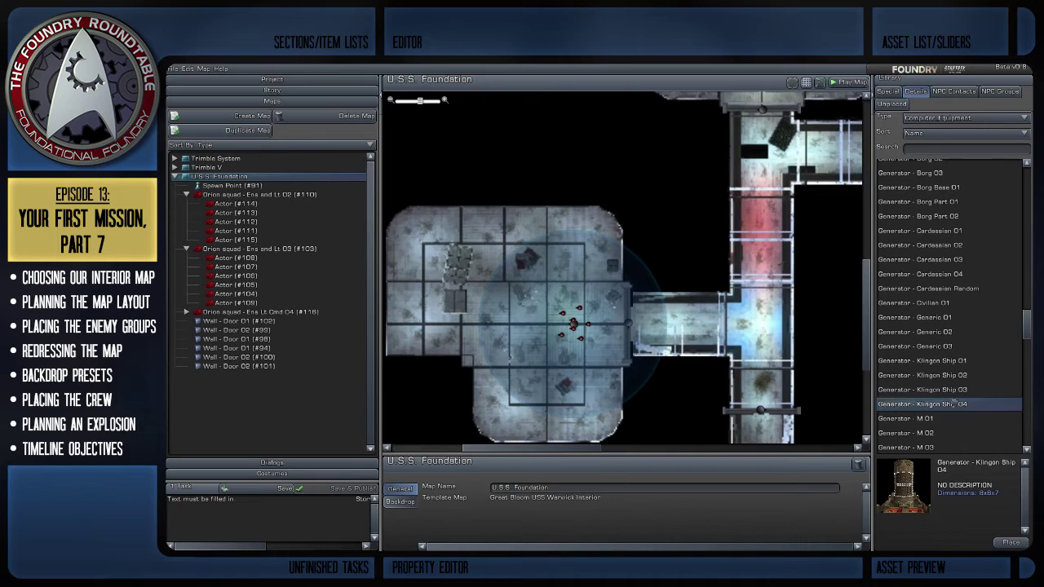
{"action": "left_click", "coordinate": [932, 389]}
{"action": "mouse_move", "coordinate": [905, 489]}
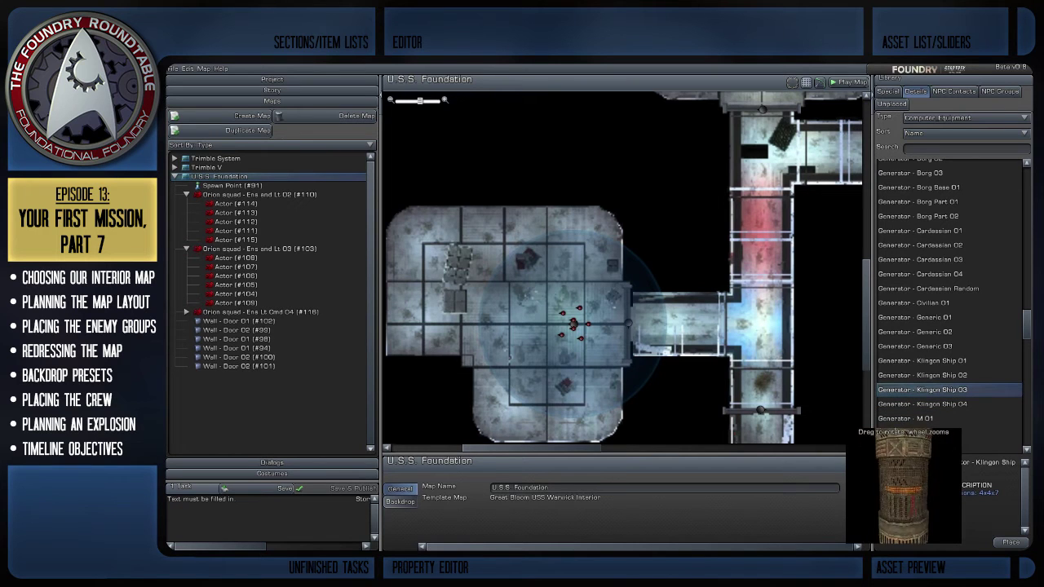
{"action": "left_click", "coordinate": [937, 417]}
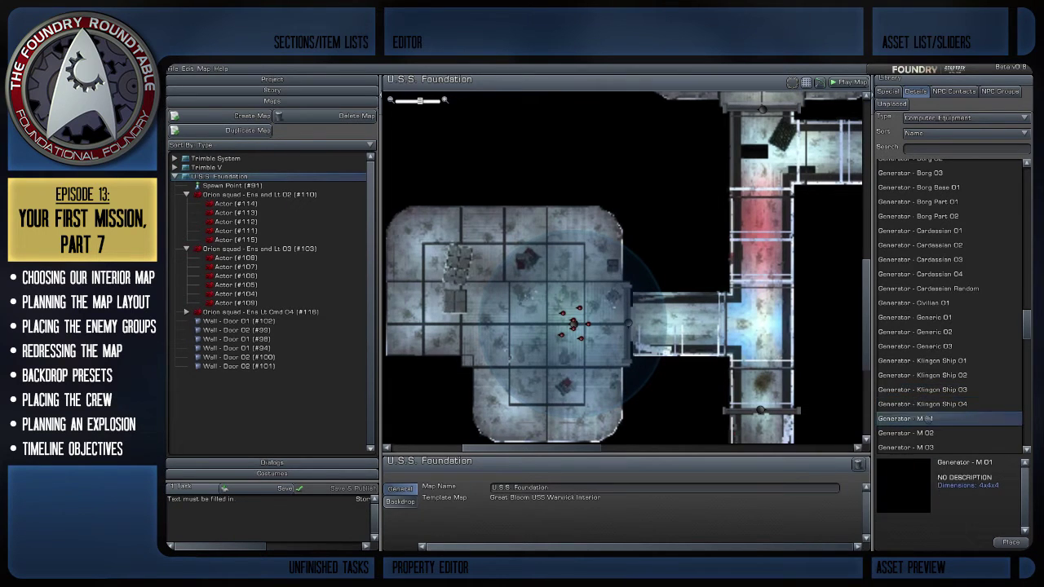
Preview the M 02 and M 03, Romulan and Science generators and the two Klingon Ship generator pieces.
{"action": "scroll", "coordinate": [939, 419], "scroll_direction": "down", "scroll_amount": 2}
{"action": "left_click", "coordinate": [930, 323]}
{"action": "left_click", "coordinate": [936, 337]}
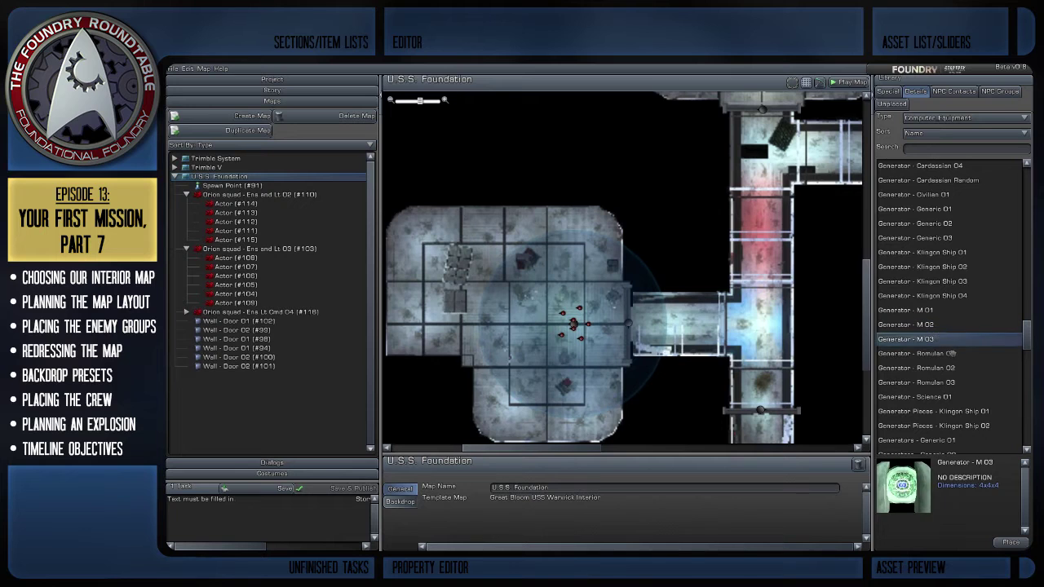
{"action": "left_click", "coordinate": [951, 353]}
{"action": "left_click", "coordinate": [952, 369]}
{"action": "left_click", "coordinate": [964, 395]}
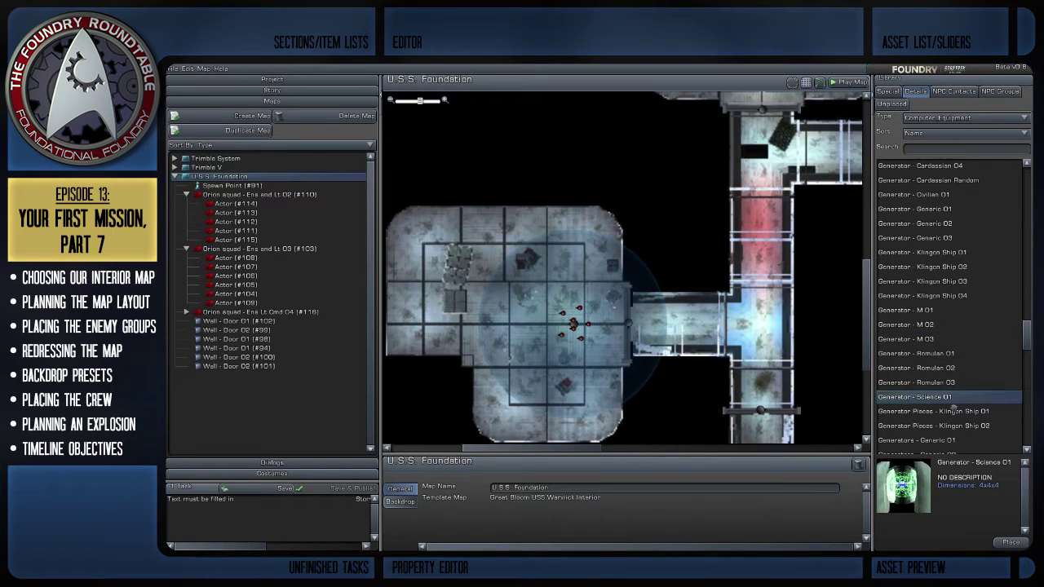
{"action": "left_click", "coordinate": [954, 412]}
{"action": "left_click", "coordinate": [956, 426]}
{"action": "scroll", "coordinate": [966, 392], "scroll_direction": "down", "scroll_amount": 3}
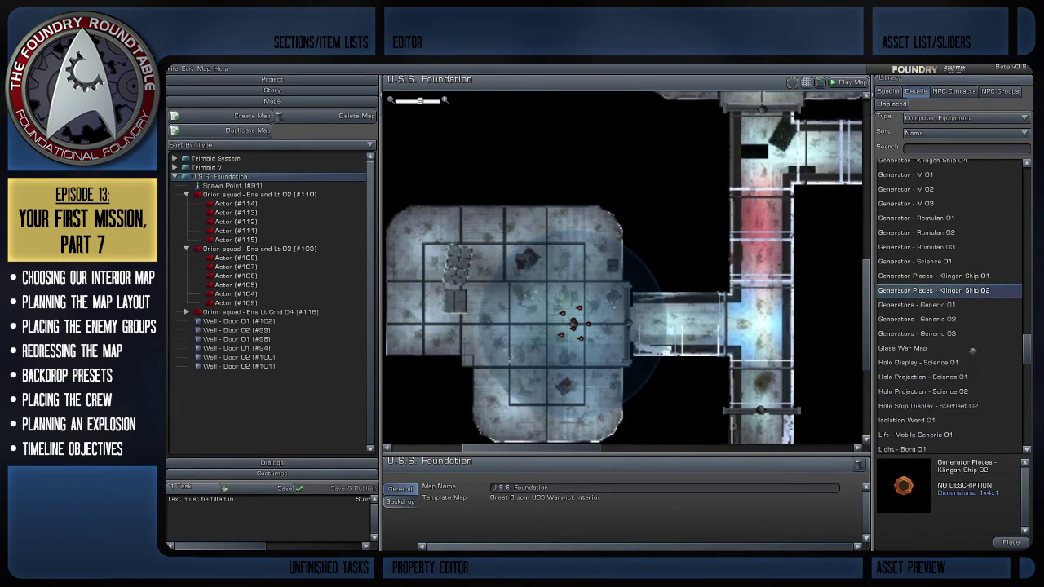
Preview the Generators - Generic sets, the Science holo projections, the Starfleet holo ship display, the isolation ward and the mobile lift.
{"action": "left_click", "coordinate": [950, 304]}
{"action": "left_click", "coordinate": [954, 319]}
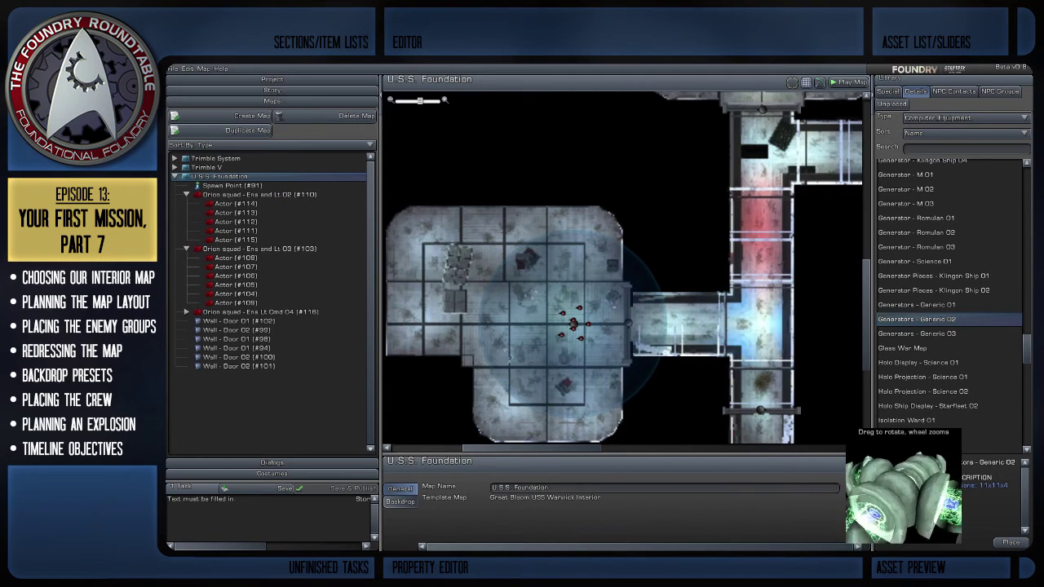
{"action": "left_click", "coordinate": [937, 334]}
{"action": "left_click", "coordinate": [950, 376]}
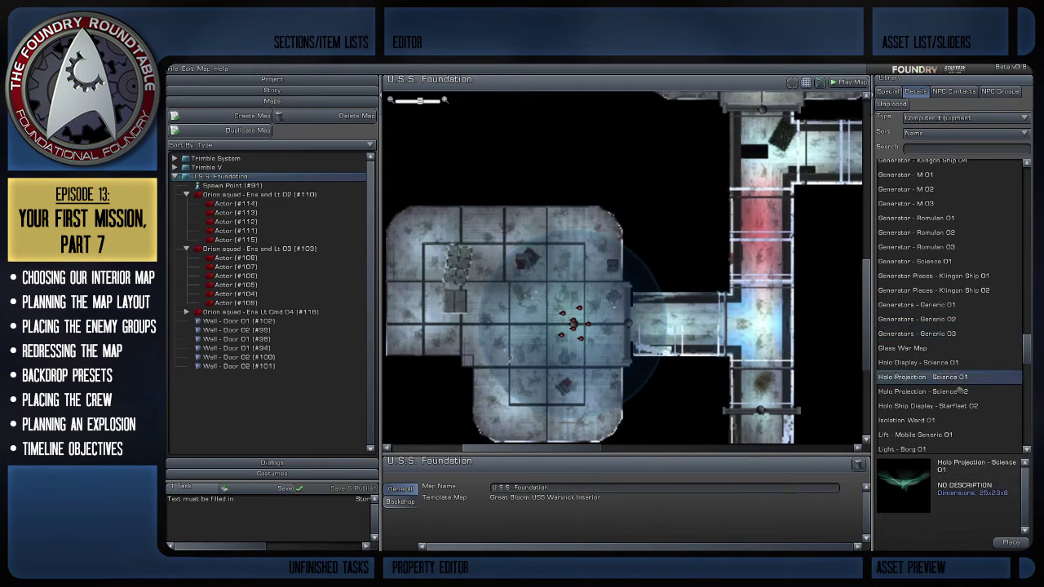
{"action": "left_click", "coordinate": [960, 392]}
{"action": "left_click", "coordinate": [959, 406]}
{"action": "left_click", "coordinate": [942, 421]}
{"action": "left_click", "coordinate": [942, 434]}
Preview the Borg light, the Science machinery pieces and the closed and open medical beds.
{"action": "scroll", "coordinate": [942, 434], "scroll_direction": "down", "scroll_amount": 3}
{"action": "left_click", "coordinate": [914, 342]}
{"action": "left_click", "coordinate": [924, 357]}
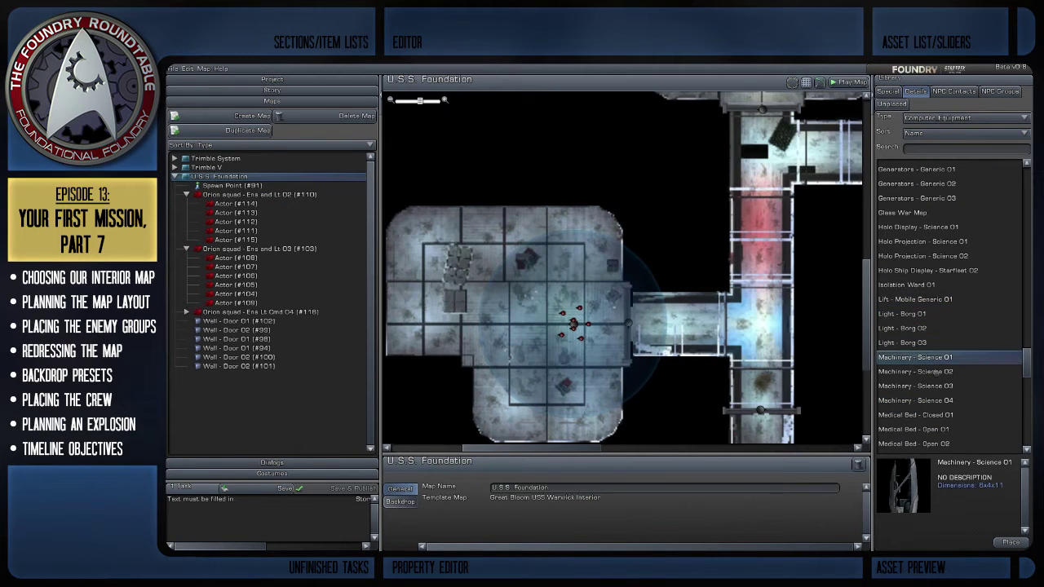
{"action": "left_click", "coordinate": [937, 372]}
{"action": "left_click", "coordinate": [948, 401]}
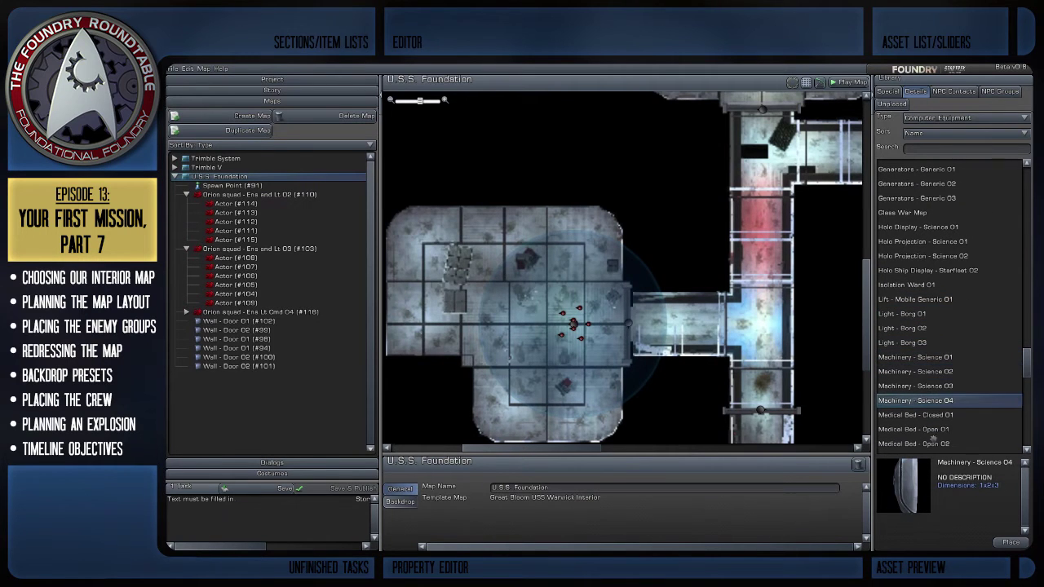
{"action": "left_click", "coordinate": [927, 415]}
{"action": "left_click", "coordinate": [929, 428]}
{"action": "scroll", "coordinate": [963, 416], "scroll_direction": "down", "scroll_amount": 2}
Preview Pattern Enhancer 01 and compare the Cutout, Romulan, Science and Square pillars.
{"action": "left_click", "coordinate": [913, 376]}
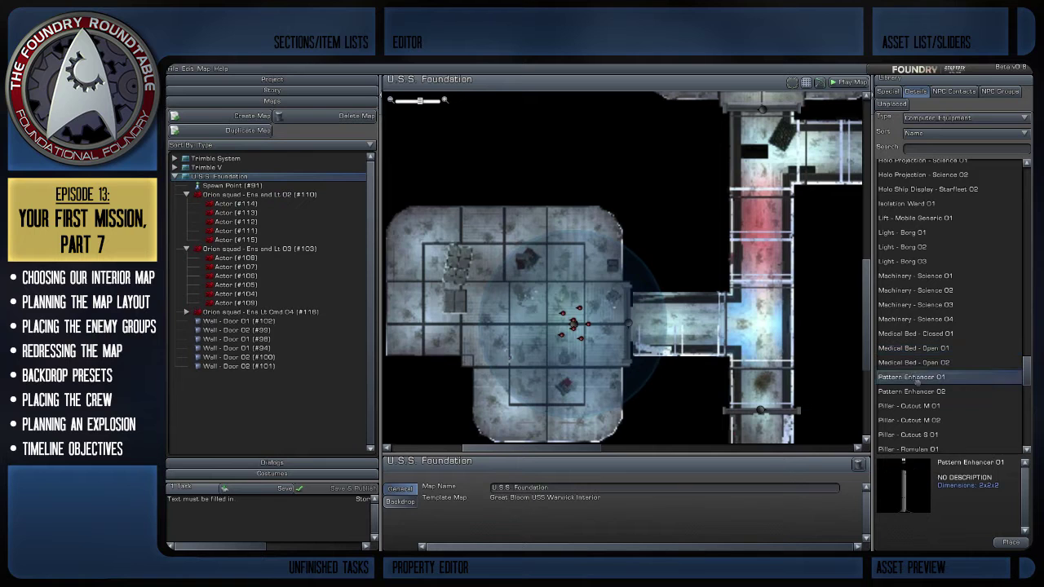
{"action": "left_click", "coordinate": [923, 404]}
{"action": "left_click", "coordinate": [930, 420]}
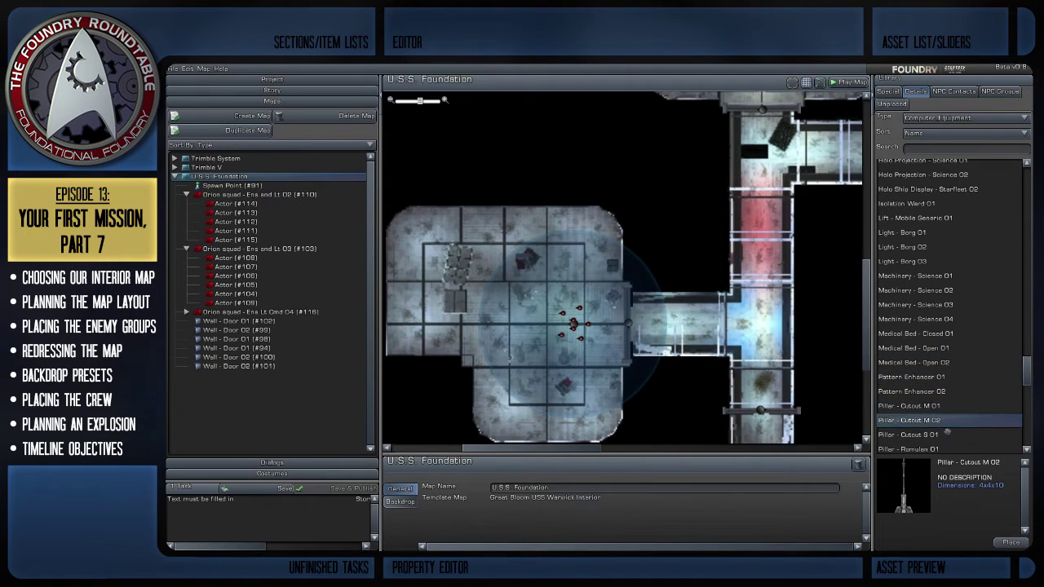
{"action": "scroll", "coordinate": [942, 432], "scroll_direction": "down", "scroll_amount": 3}
{"action": "left_click", "coordinate": [931, 372]}
{"action": "left_click", "coordinate": [935, 383]}
{"action": "left_click", "coordinate": [940, 398]}
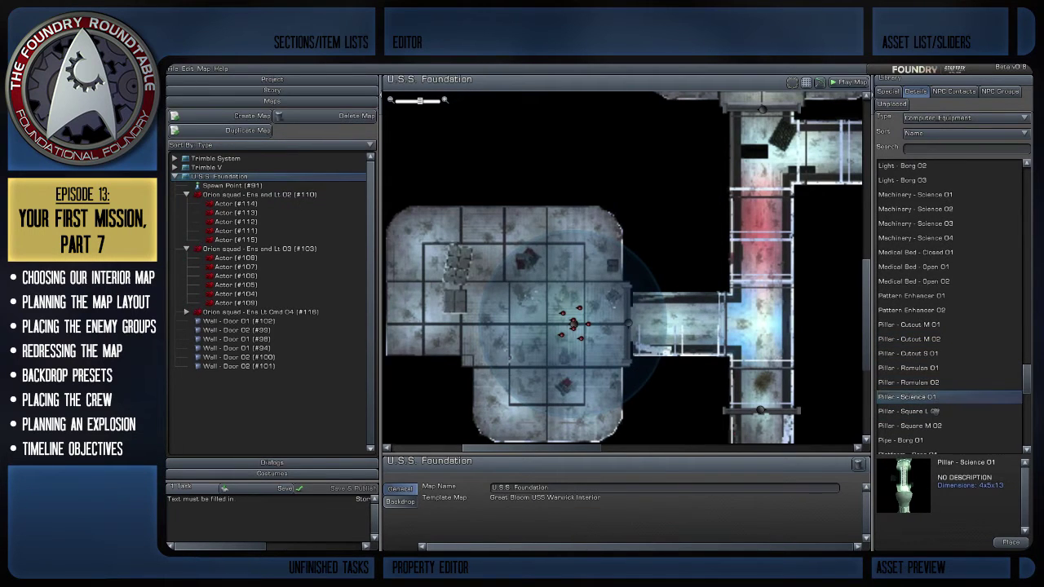
{"action": "left_click", "coordinate": [928, 412]}
{"action": "left_click", "coordinate": [924, 398]}
{"action": "left_click", "coordinate": [926, 424]}
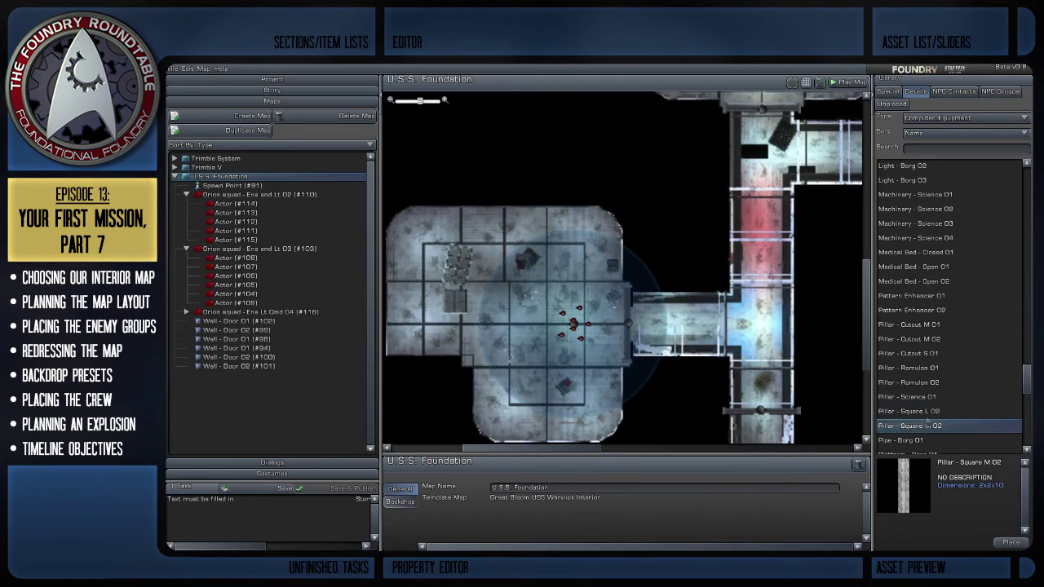
{"action": "mouse_move", "coordinate": [903, 473]}
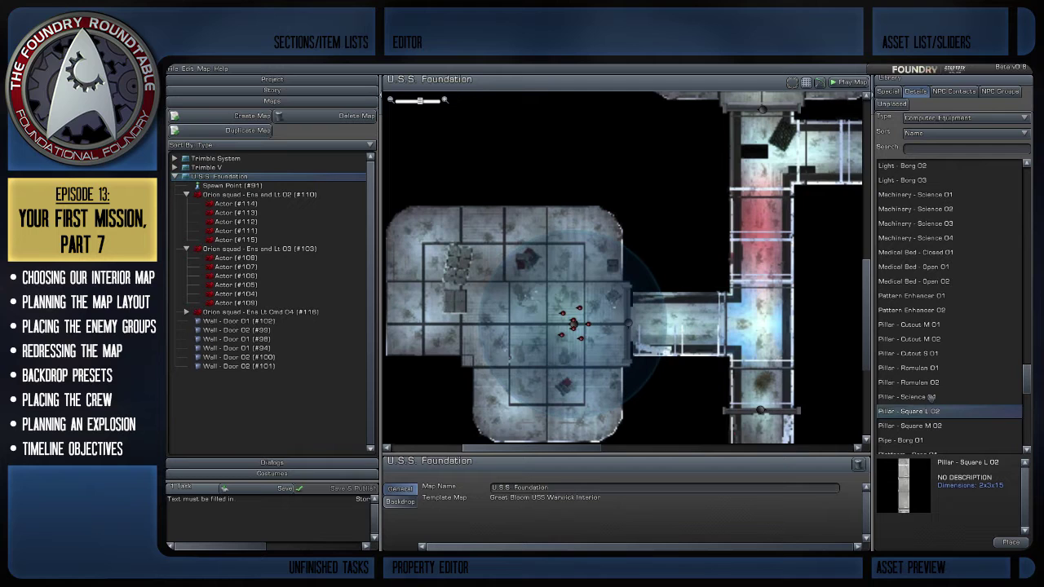
{"action": "left_click", "coordinate": [931, 397]}
{"action": "left_click", "coordinate": [938, 427]}
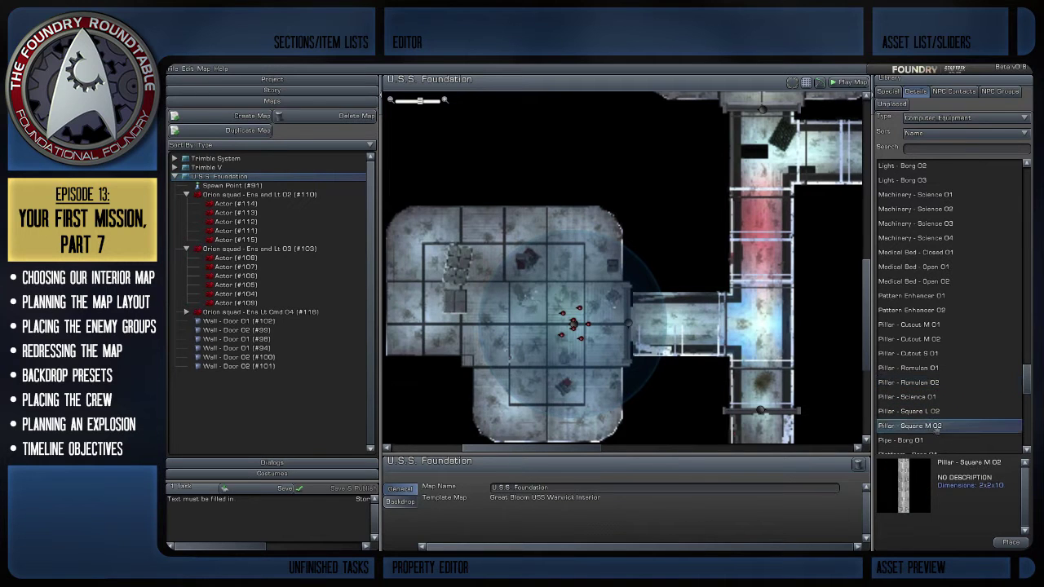
Preview the three Console XL platforms, the two Borg platforms and Pipe - Borg 01.
{"action": "scroll", "coordinate": [949, 425], "scroll_direction": "down", "scroll_amount": 2}
{"action": "left_click", "coordinate": [955, 403]}
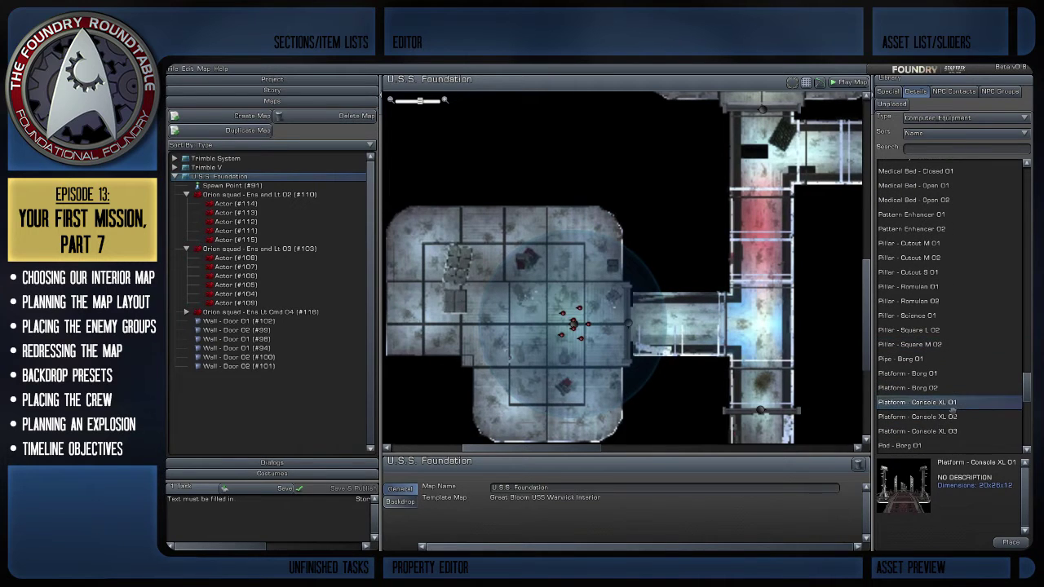
{"action": "left_click", "coordinate": [946, 416]}
{"action": "left_click", "coordinate": [950, 433]}
{"action": "left_click", "coordinate": [939, 388]}
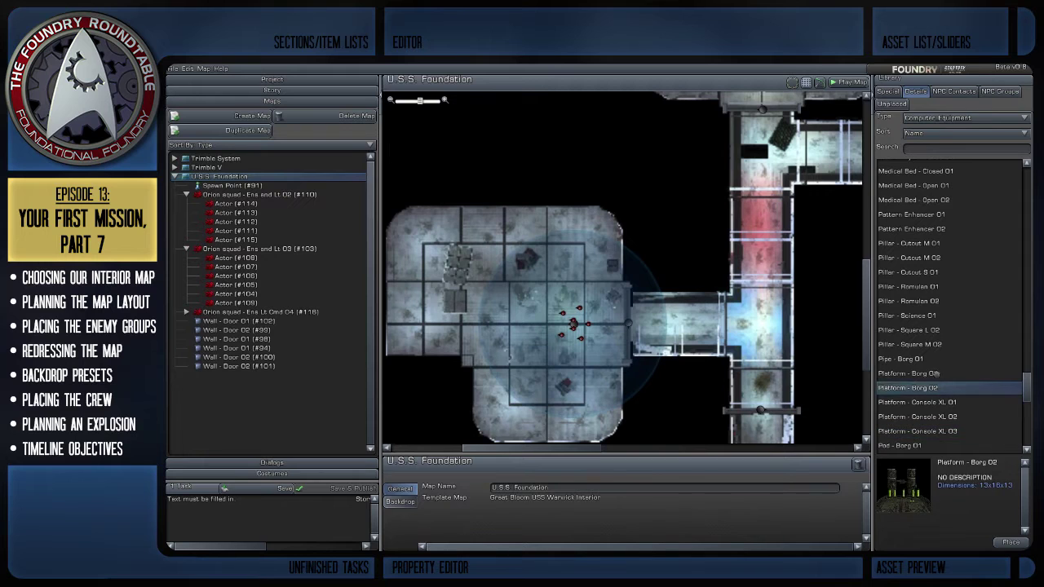
{"action": "left_click", "coordinate": [943, 375]}
{"action": "left_click", "coordinate": [935, 362]}
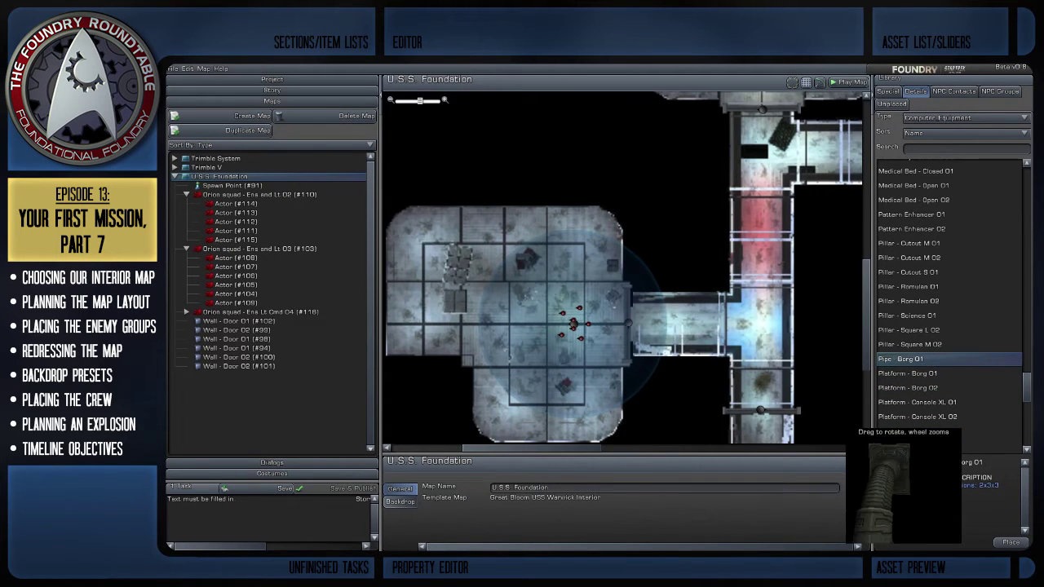
Preview the Borg pods and check the computer equipment objects listed after them.
{"action": "scroll", "coordinate": [930, 395], "scroll_direction": "down", "scroll_amount": 3}
{"action": "left_click", "coordinate": [930, 395]}
{"action": "left_click", "coordinate": [947, 424]}
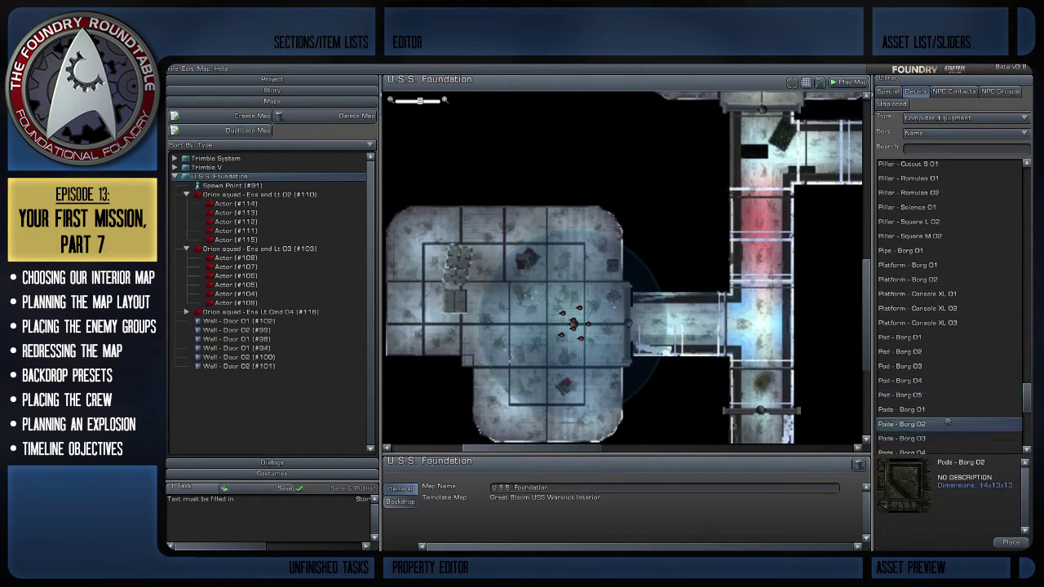
{"action": "scroll", "coordinate": [933, 420], "scroll_direction": "down", "scroll_amount": 3}
{"action": "left_click", "coordinate": [932, 415]}
{"action": "scroll", "coordinate": [937, 408], "scroll_direction": "down", "scroll_amount": 4}
Recheck Holo Projection - Science 02, the Borg cubes, Converter - Borg Burning 01 and Consoles - Romulan Ship 01 for suitable set pieces.
{"action": "scroll", "coordinate": [948, 401], "scroll_direction": "up", "scroll_amount": 8}
{"action": "scroll", "coordinate": [950, 408], "scroll_direction": "up", "scroll_amount": 7}
{"action": "left_click", "coordinate": [929, 308]}
{"action": "scroll", "coordinate": [955, 375], "scroll_direction": "up", "scroll_amount": 9}
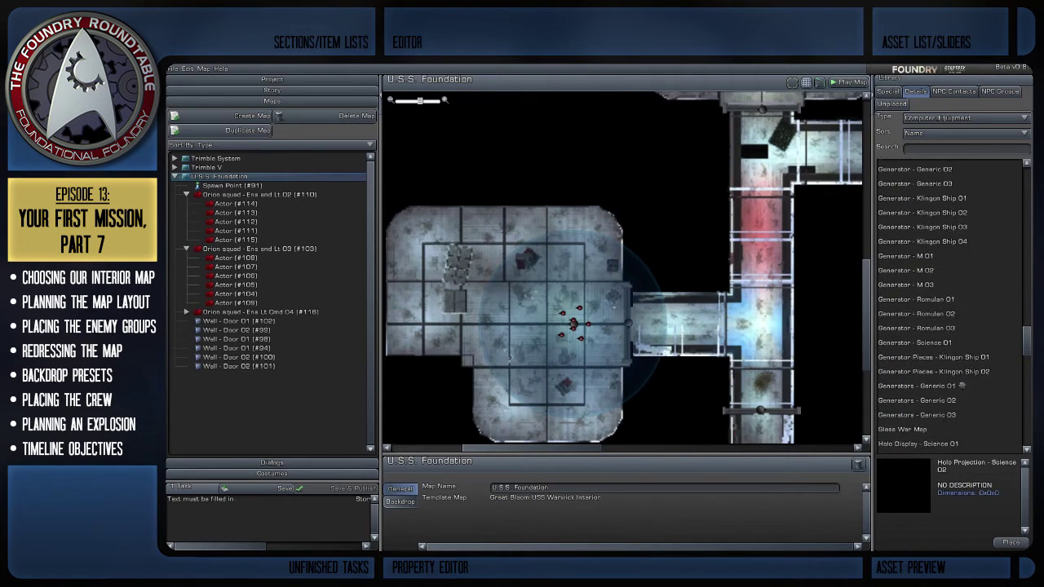
{"action": "scroll", "coordinate": [958, 383], "scroll_direction": "up", "scroll_amount": 8}
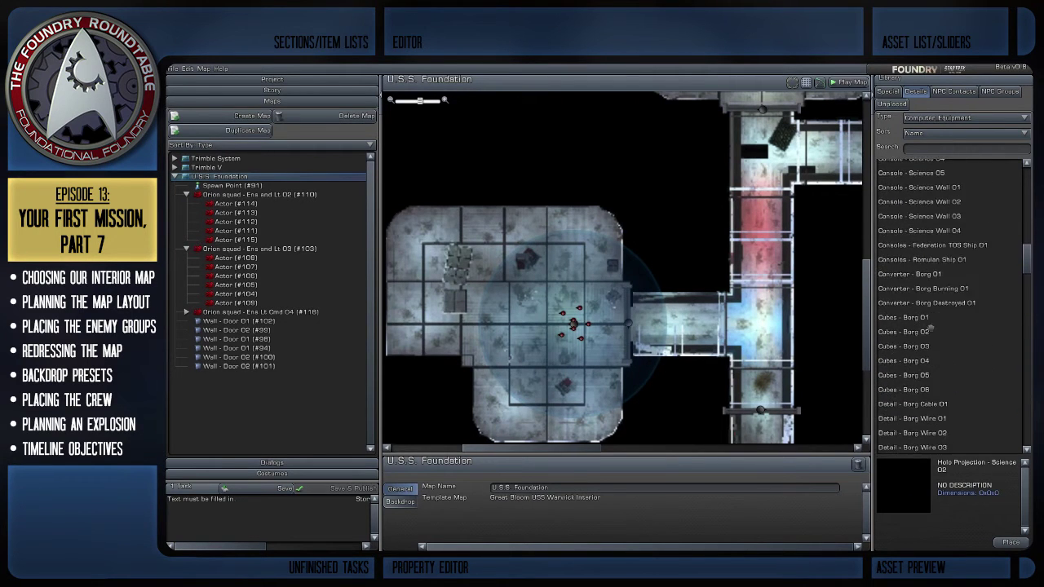
{"action": "left_click", "coordinate": [922, 319]}
{"action": "left_click", "coordinate": [937, 293]}
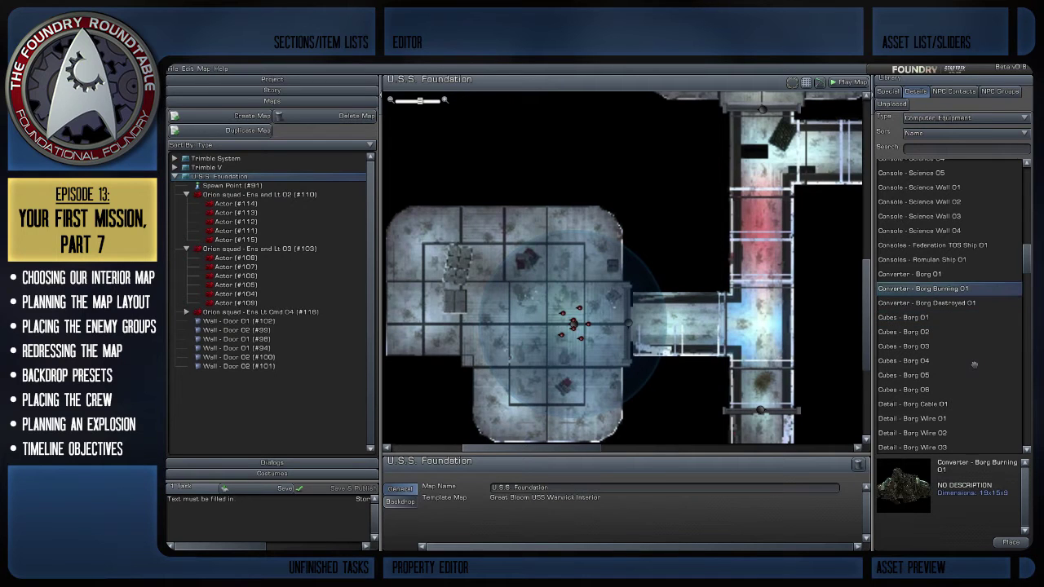
{"action": "scroll", "coordinate": [973, 368], "scroll_direction": "up", "scroll_amount": 2}
{"action": "left_click", "coordinate": [956, 315]}
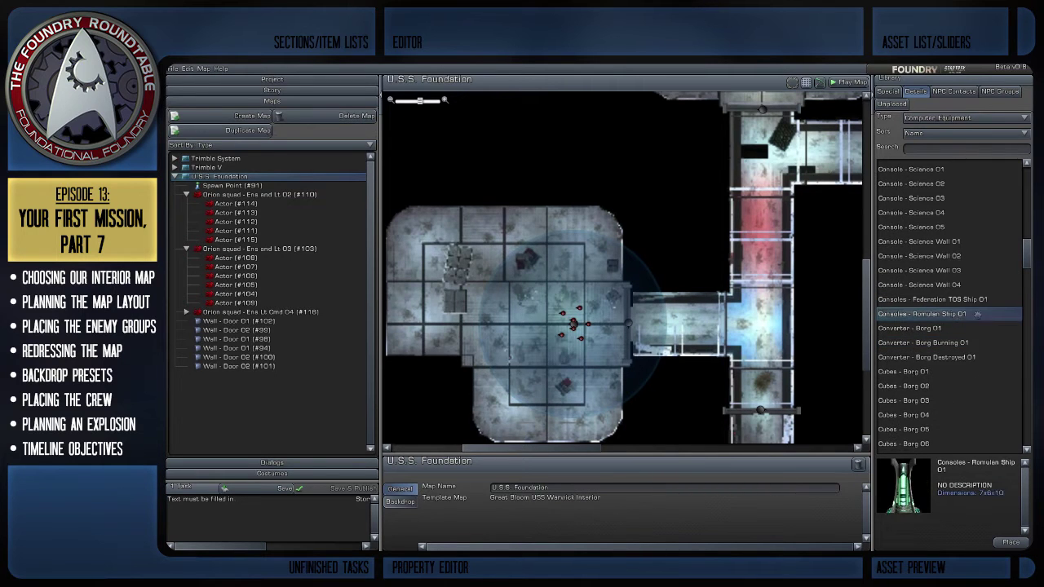
{"action": "scroll", "coordinate": [982, 310], "scroll_direction": "down", "scroll_amount": 3}
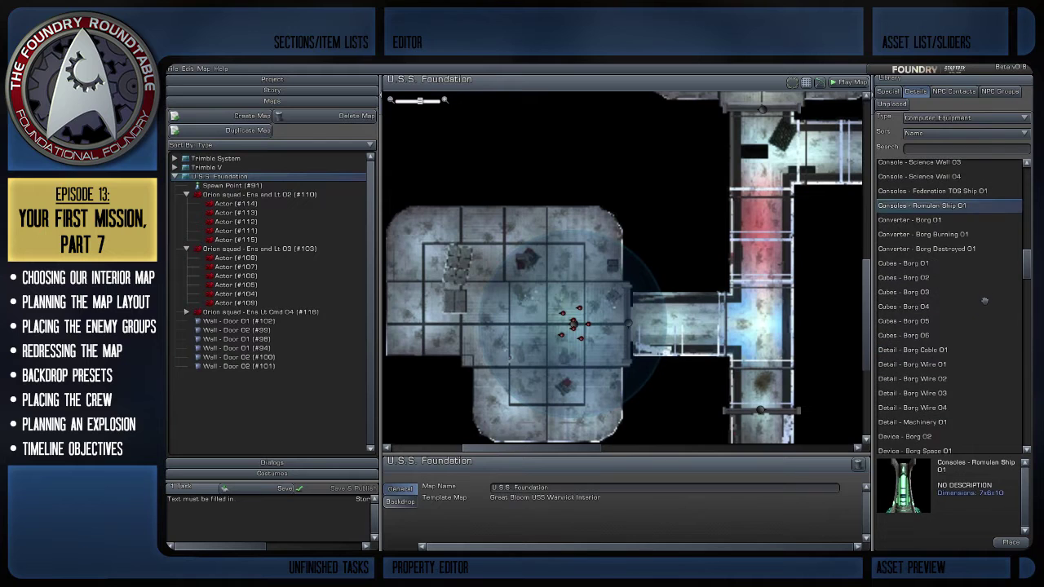
{"action": "scroll", "coordinate": [982, 305], "scroll_direction": "up", "scroll_amount": 8}
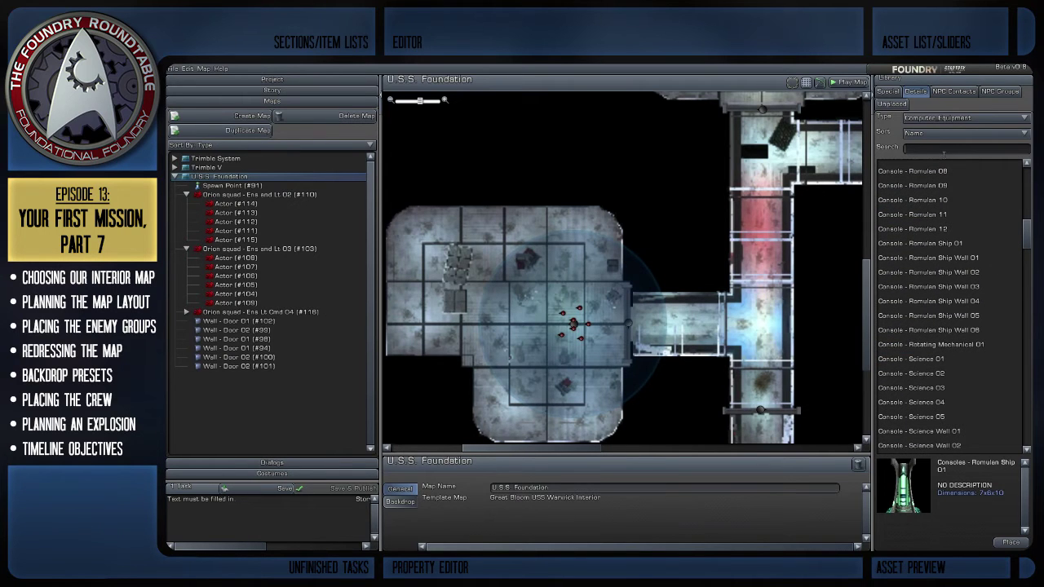
Show detail objects of any type and search the library for "console".
{"action": "left_click", "coordinate": [961, 119]}
{"action": "left_click", "coordinate": [961, 130]}
{"action": "left_click", "coordinate": [954, 150]}
{"action": "type", "text": "console"}
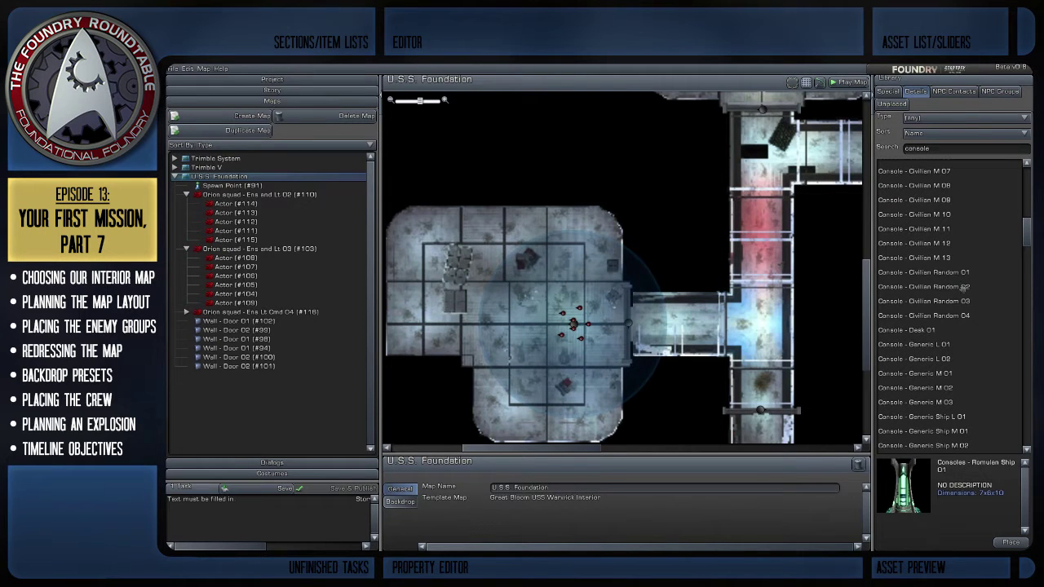
Preview consoles from the Group L, Group M, Science Wall and Ship M series, including Group L 02, Science Wall 03 and Ship M 07.
{"action": "scroll", "coordinate": [964, 287], "scroll_direction": "down", "scroll_amount": 5}
{"action": "left_click", "coordinate": [946, 299]}
{"action": "left_click", "coordinate": [945, 315]}
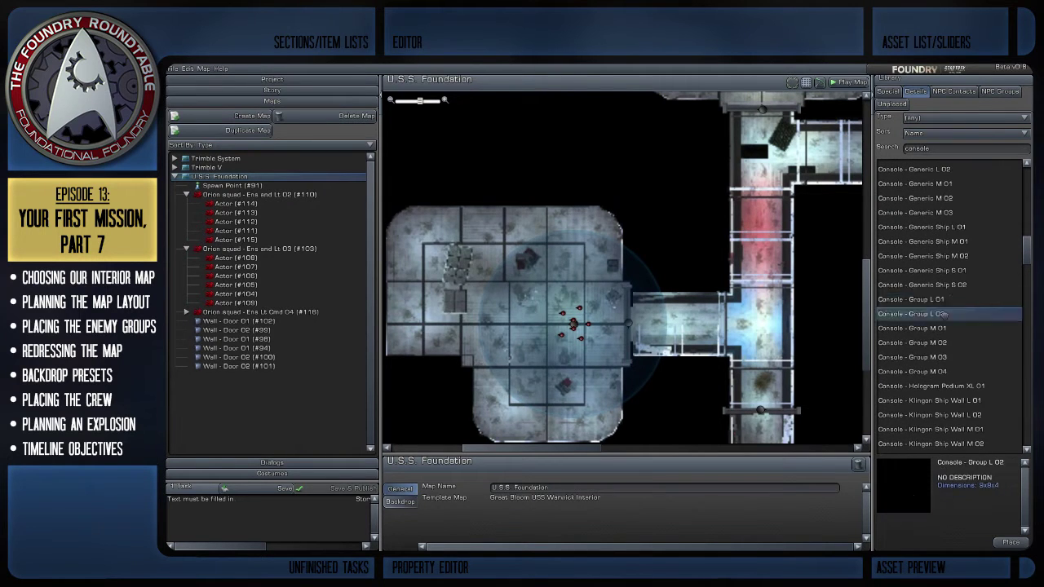
{"action": "left_click", "coordinate": [948, 342]}
{"action": "scroll", "coordinate": [968, 383], "scroll_direction": "down", "scroll_amount": 7}
{"action": "scroll", "coordinate": [967, 383], "scroll_direction": "down", "scroll_amount": 7}
{"action": "left_click", "coordinate": [944, 367]}
{"action": "left_click", "coordinate": [938, 395]}
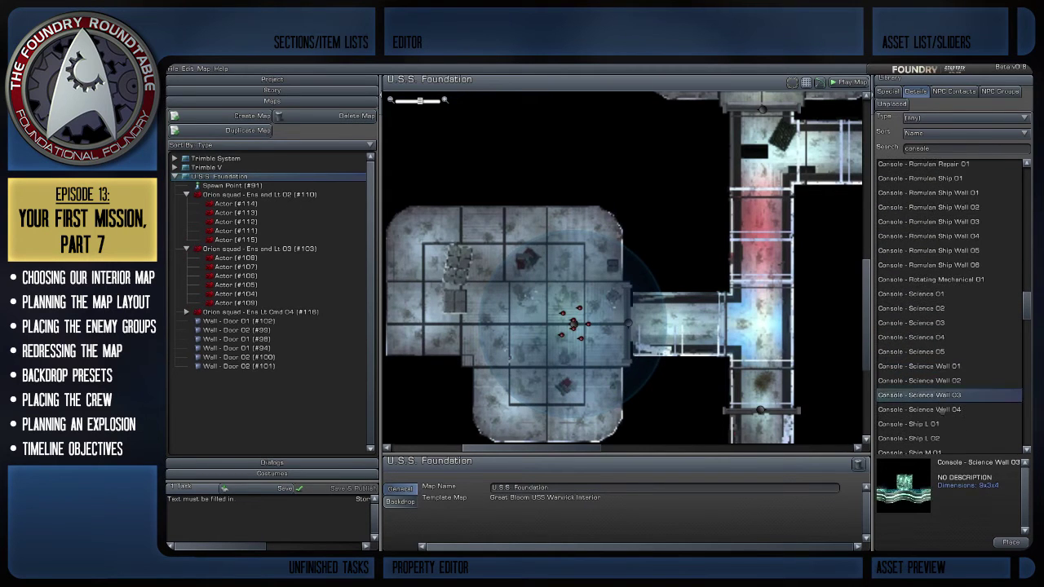
{"action": "scroll", "coordinate": [942, 407], "scroll_direction": "down", "scroll_amount": 4}
{"action": "left_click", "coordinate": [925, 346]}
{"action": "left_click", "coordinate": [940, 376]}
Preview the plural console sets Consoles - Civilian M 05 and Consoles - Civilian M 03.
{"action": "scroll", "coordinate": [942, 379], "scroll_direction": "down", "scroll_amount": 7}
{"action": "scroll", "coordinate": [942, 381], "scroll_direction": "down", "scroll_amount": 8}
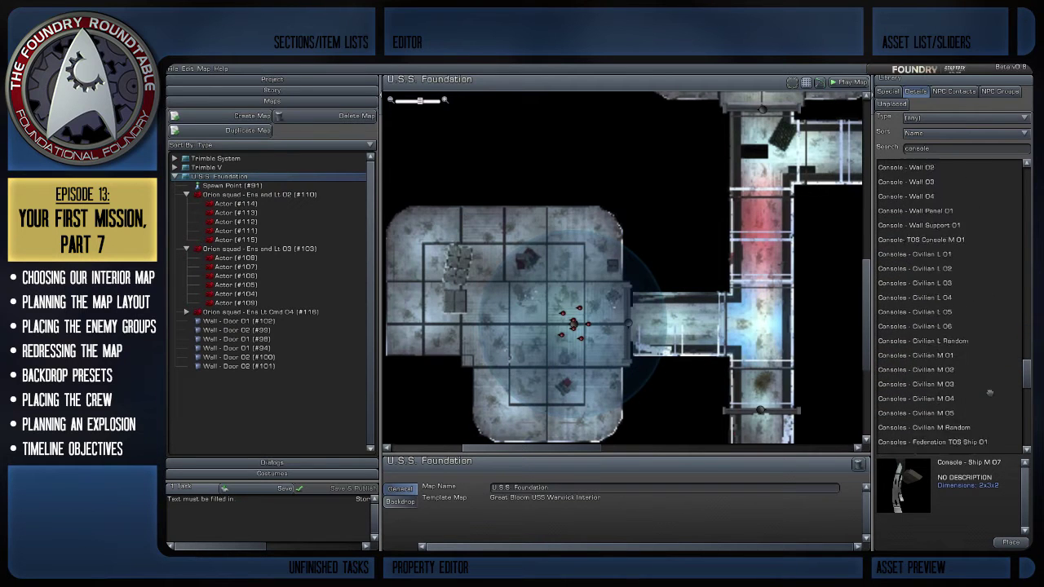
{"action": "left_click", "coordinate": [946, 365]}
{"action": "left_click", "coordinate": [932, 280]}
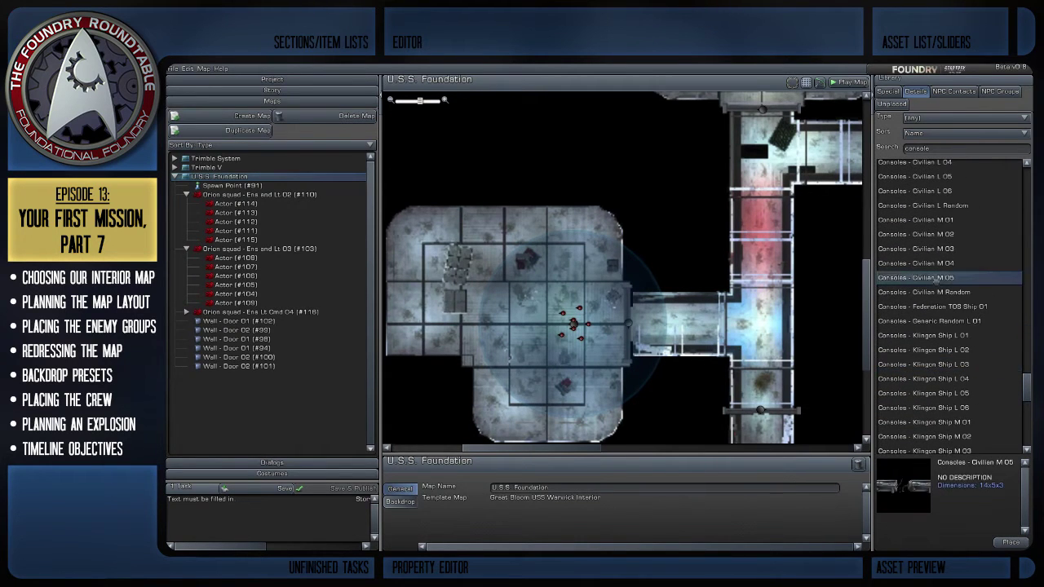
{"action": "left_click", "coordinate": [930, 250]}
{"action": "mouse_move", "coordinate": [905, 469]}
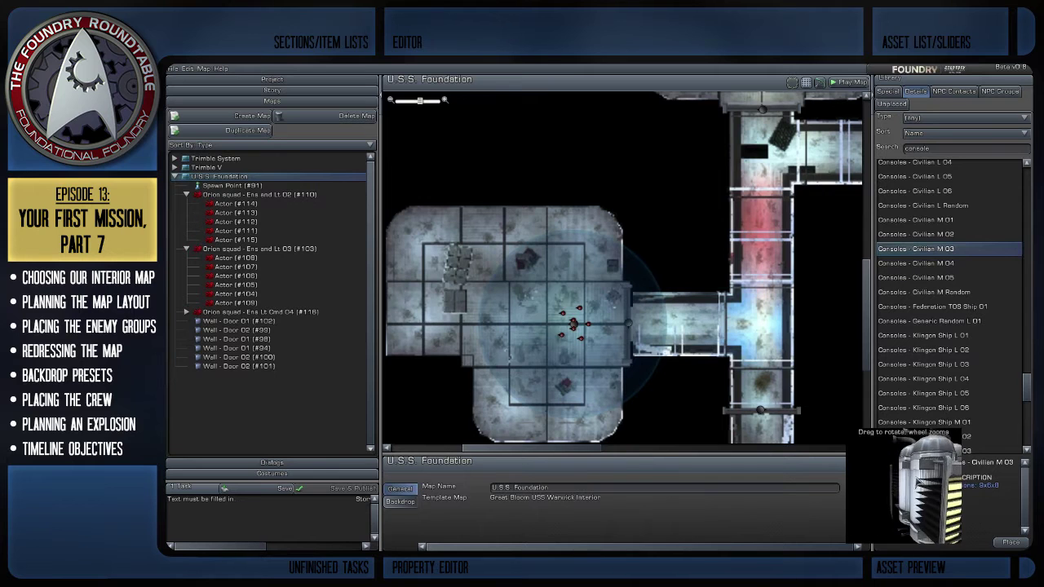
Place Consoles - Civilian M 02 at the large room's inner corner, turned diagonally, at about X -99.97, Z -2.44.
{"action": "left_click", "coordinate": [938, 235]}
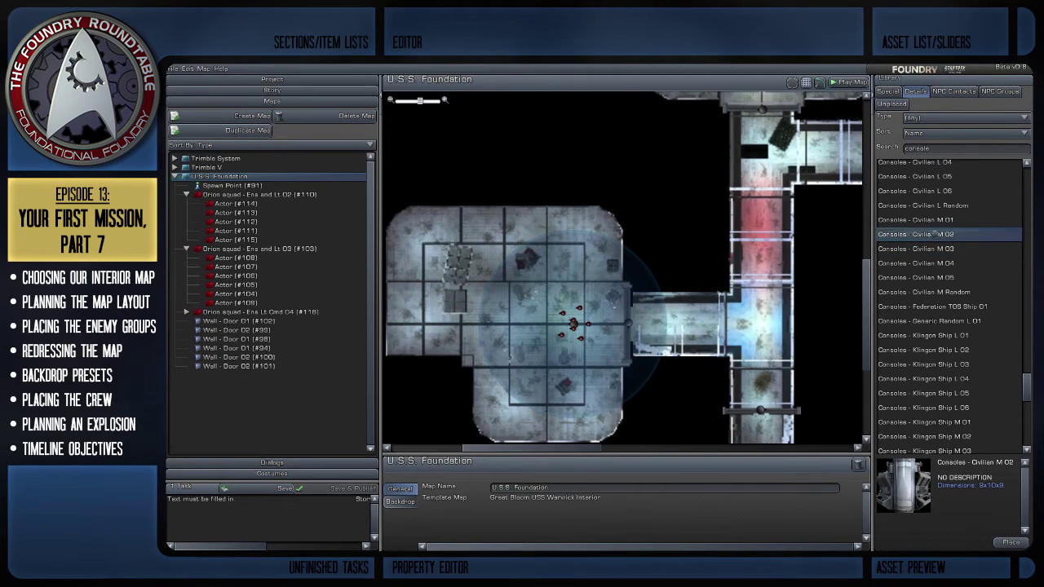
{"action": "left_click_drag", "start_coordinate": [915, 494], "coordinate": [869, 492]}
{"action": "left_click_drag", "start_coordinate": [938, 237], "coordinate": [493, 342]}
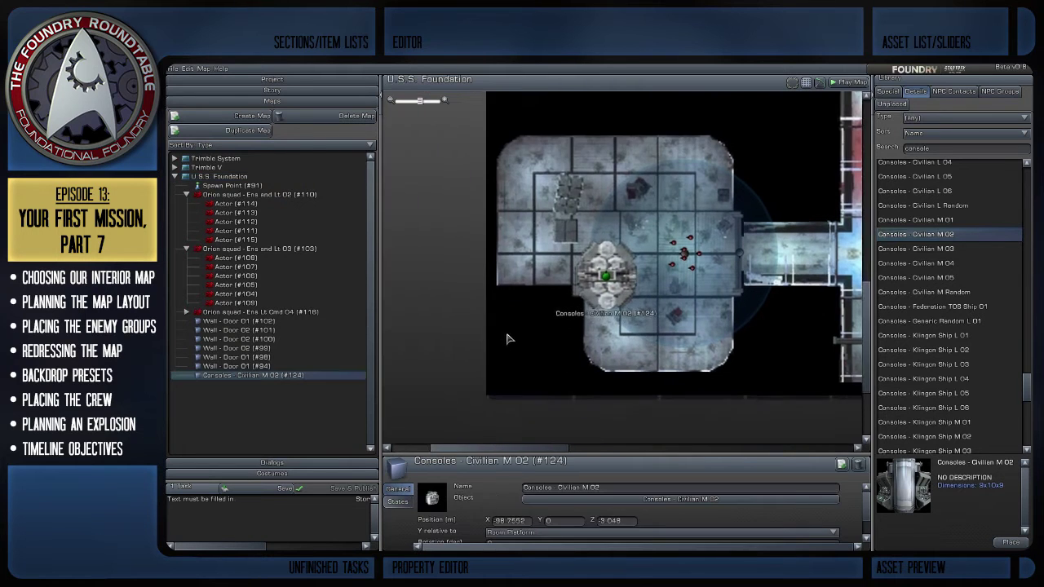
{"action": "left_click_drag", "start_coordinate": [631, 260], "coordinate": [608, 263]}
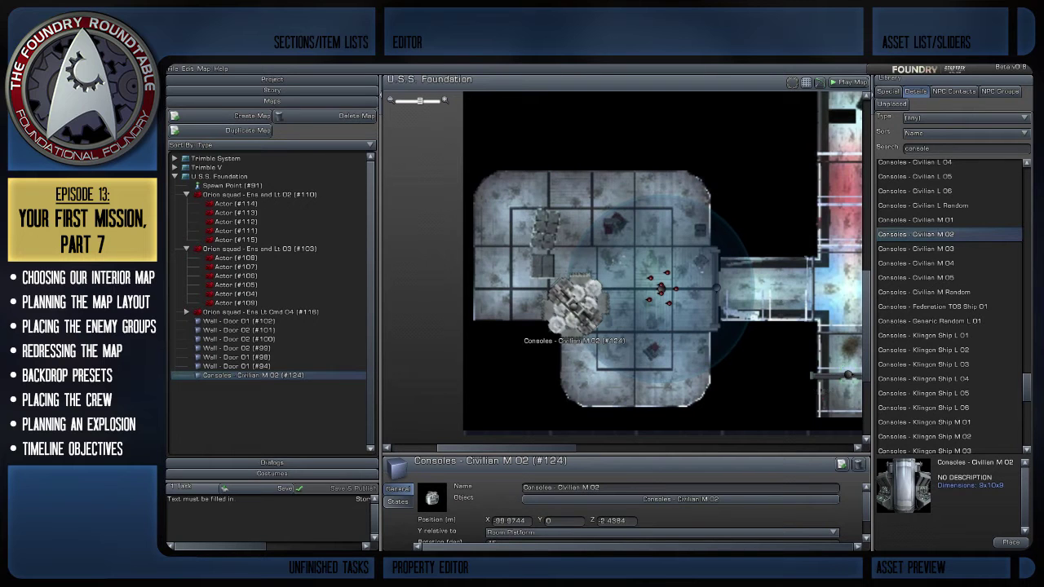
{"action": "scroll", "coordinate": [713, 384], "scroll_direction": "up", "scroll_amount": 3}
Compare the other Civilian M console sets and place Consoles - Civilian M 01 just above the M 02 set at about X -99.36, Z 4.27.
{"action": "left_click", "coordinate": [944, 249]}
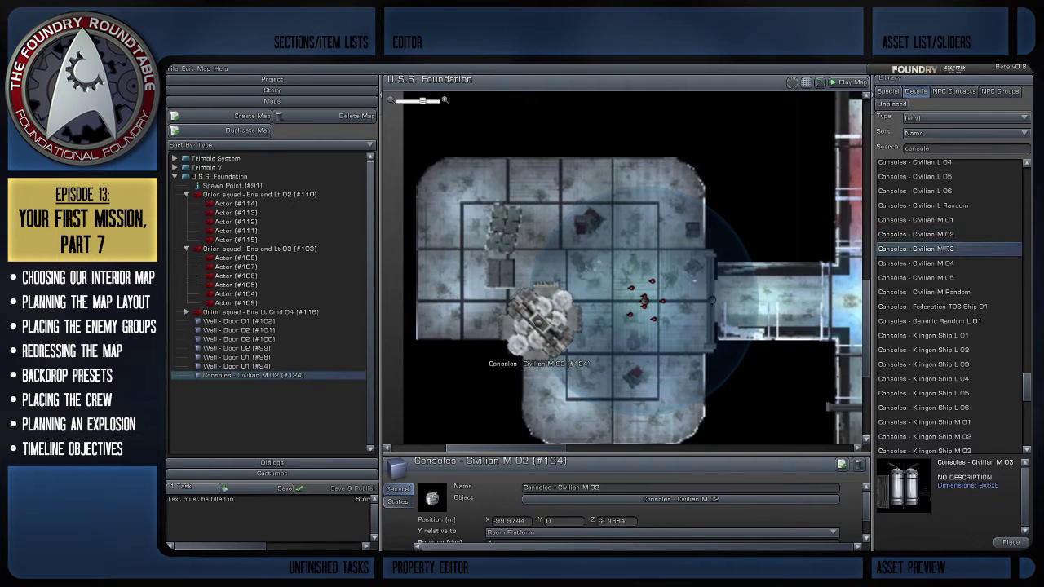
{"action": "left_click", "coordinate": [938, 264]}
{"action": "left_click", "coordinate": [940, 276]}
{"action": "left_click", "coordinate": [935, 219]}
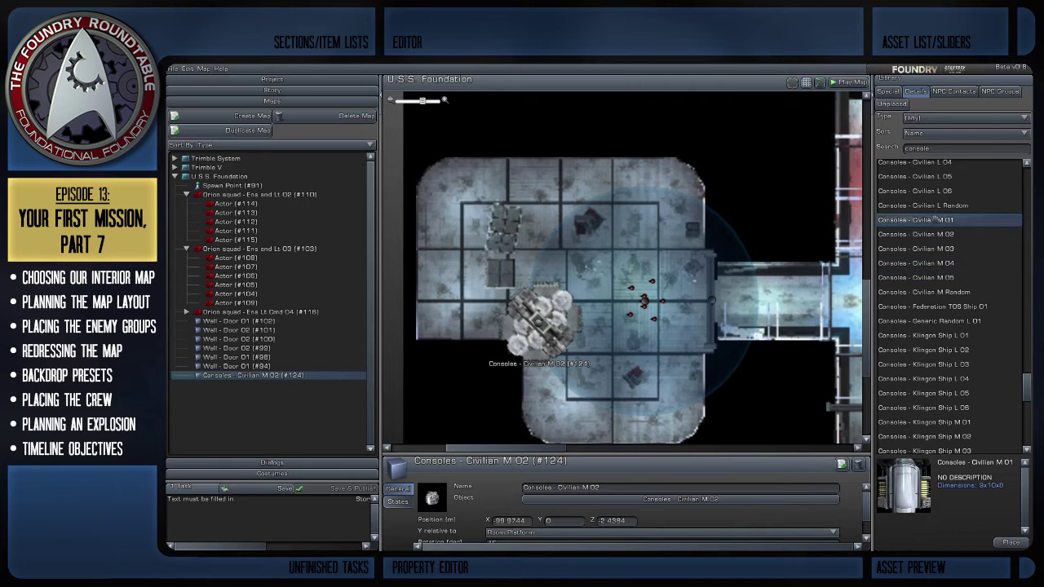
{"action": "mouse_move", "coordinate": [887, 449]}
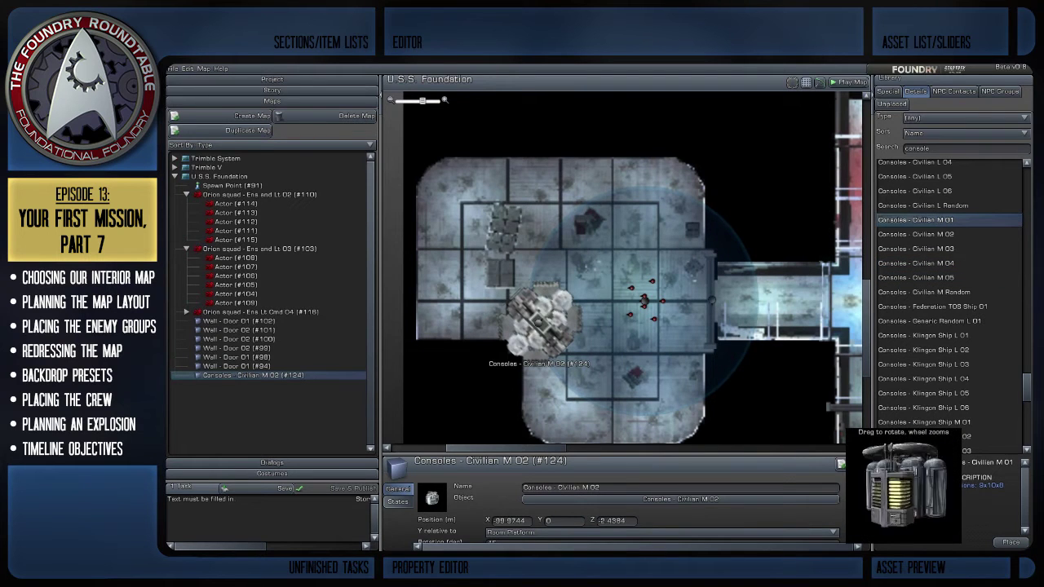
{"action": "left_click_drag", "start_coordinate": [957, 224], "coordinate": [545, 264]}
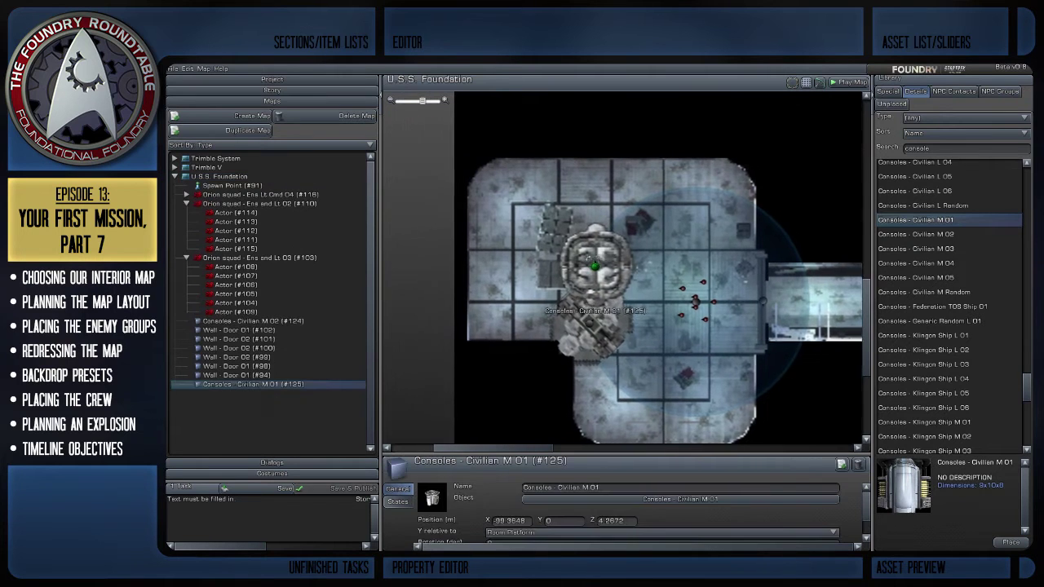
Duplicate the Civilian M 02 set and move the rotated copy above the M 01 set, to about X -101.8, Z 12.19.
{"action": "scroll", "coordinate": [609, 356], "scroll_direction": "up", "scroll_amount": 3}
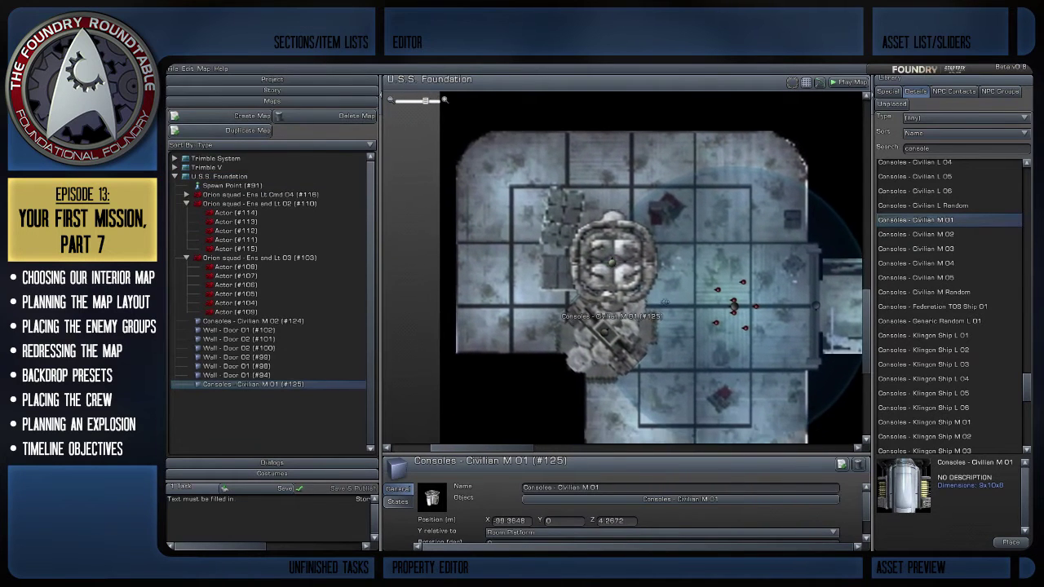
{"action": "left_click", "coordinate": [603, 331]}
{"action": "left_click", "coordinate": [841, 464]}
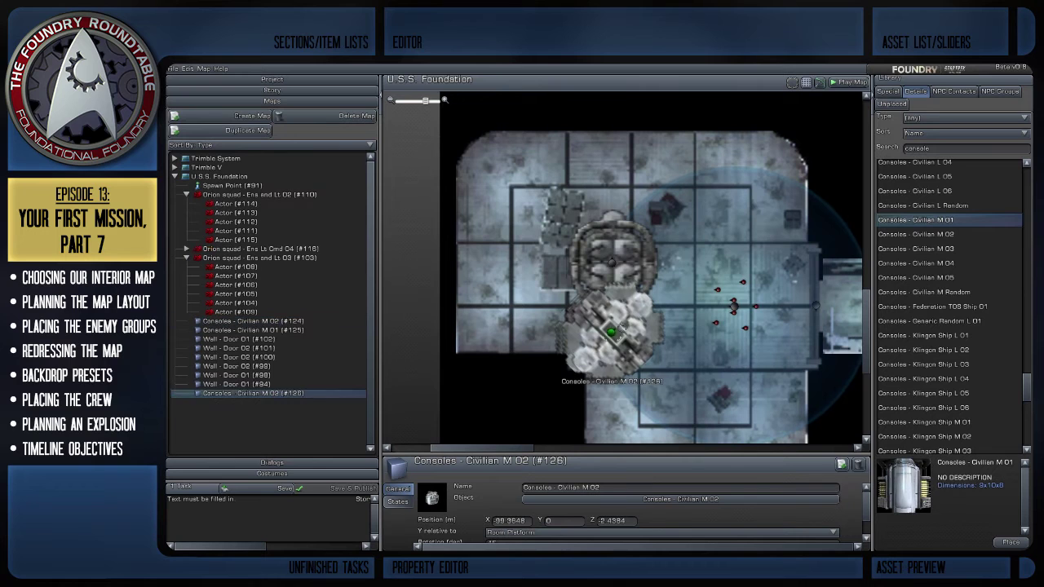
{"action": "left_click_drag", "start_coordinate": [614, 330], "coordinate": [617, 230]}
{"action": "left_click_drag", "start_coordinate": [618, 172], "coordinate": [587, 173]}
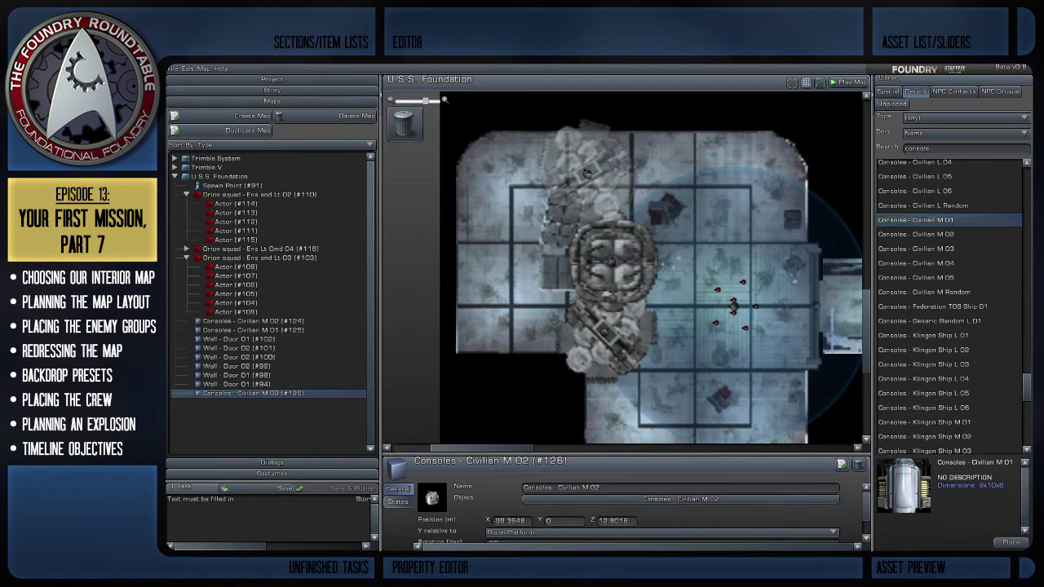
{"action": "left_click_drag", "start_coordinate": [587, 173], "coordinate": [588, 175]}
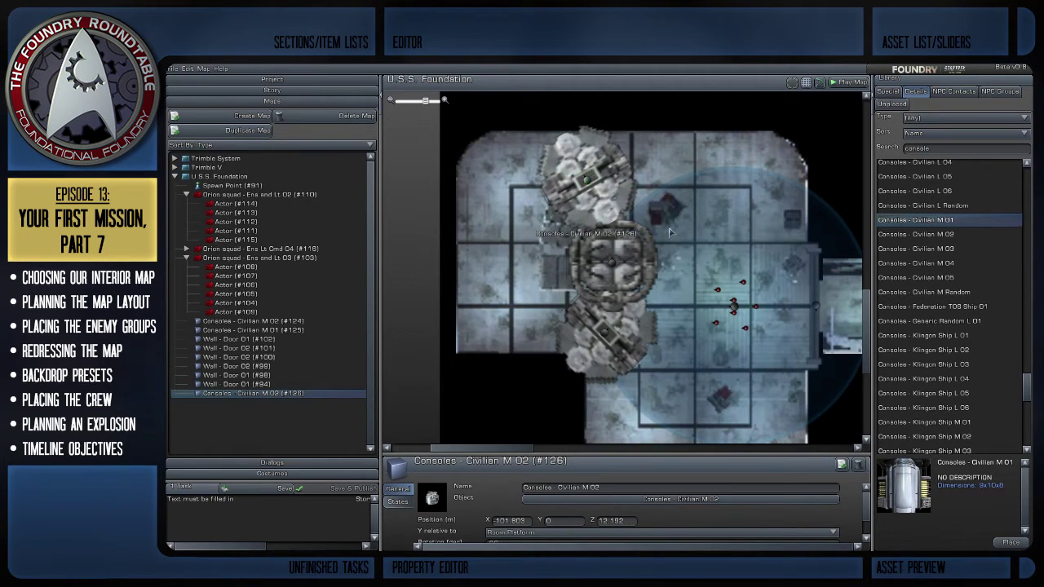
Check the room's remaining free floor and preview the Cardassian consoles, including Console - Cardassian 02.
{"action": "right_click_drag", "start_coordinate": [717, 303], "coordinate": [675, 274]}
{"action": "right_click_drag", "start_coordinate": [633, 243], "coordinate": [708, 293]}
{"action": "right_click_drag", "start_coordinate": [734, 341], "coordinate": [645, 261]}
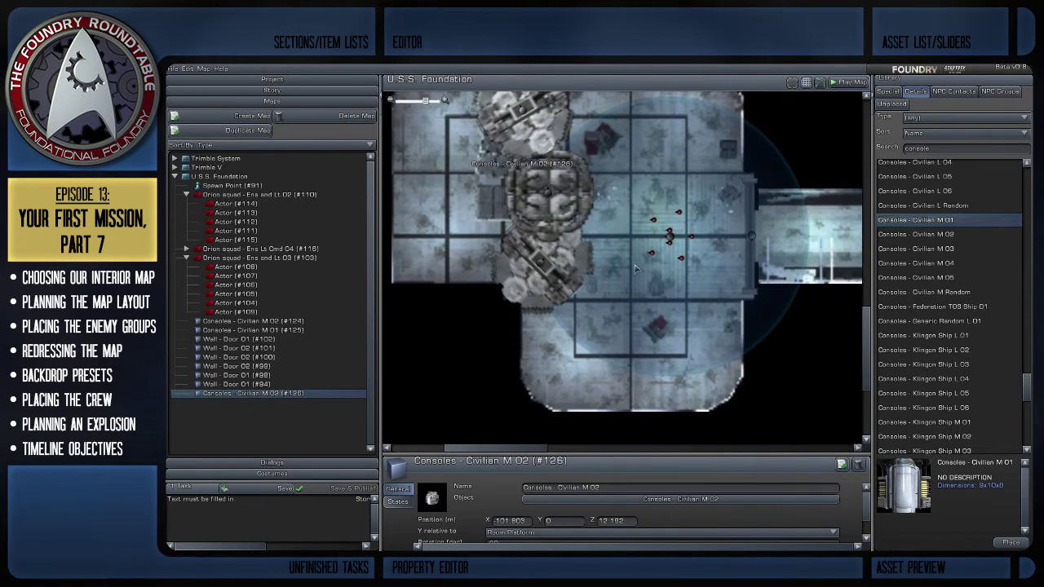
{"action": "left_click", "coordinate": [946, 150]}
{"action": "left_click_drag", "start_coordinate": [1026, 390], "coordinate": [1011, 208]}
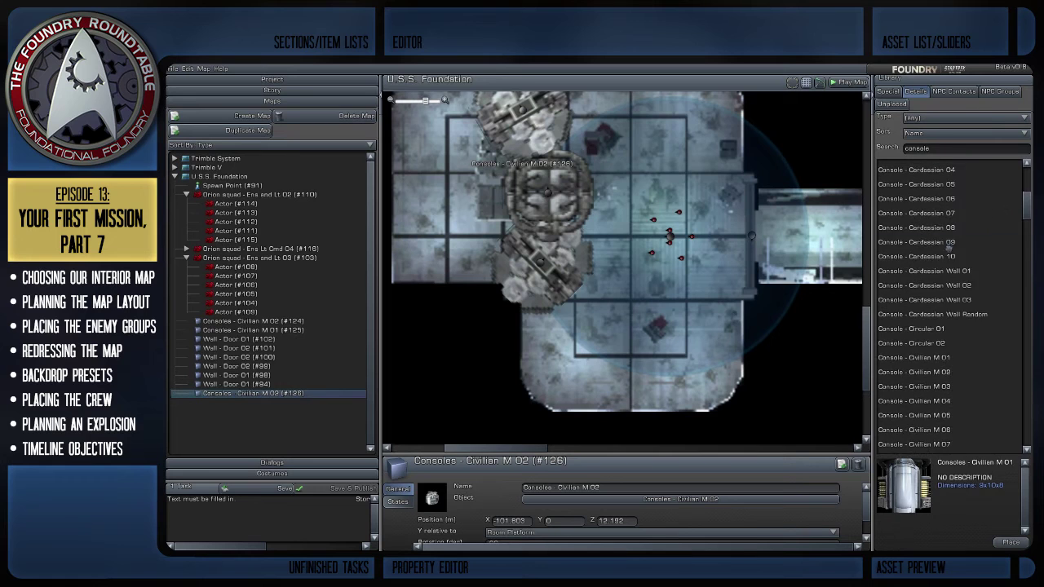
{"action": "left_click", "coordinate": [948, 245]}
{"action": "scroll", "coordinate": [968, 316], "scroll_direction": "up", "scroll_amount": 2}
{"action": "left_click", "coordinate": [928, 248]}
{"action": "scroll", "coordinate": [928, 249], "scroll_direction": "down", "scroll_amount": 2}
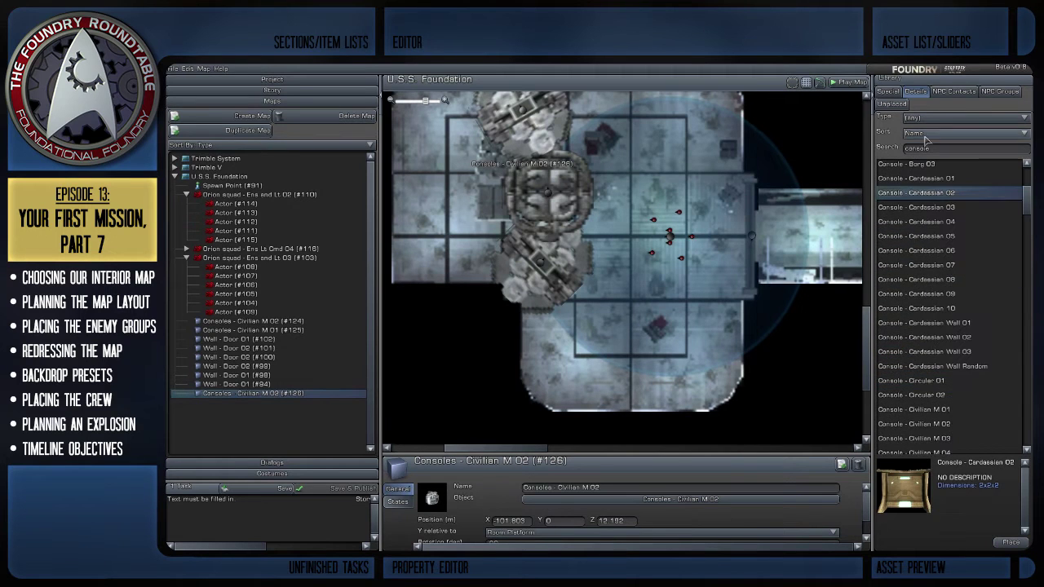
Narrow the library search to "console - ship".
{"action": "key", "text": "BackSpace"}
{"action": "key", "text": "BackSpace"}
{"action": "key", "text": "BackSpace"}
{"action": "key", "text": "BackSpace"}
{"action": "type", "text": "sool"}
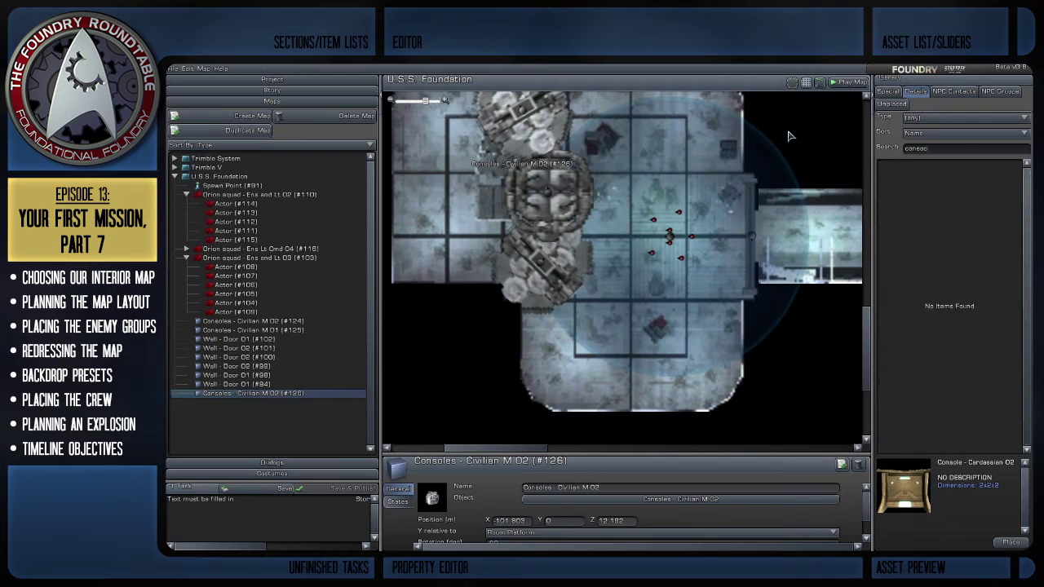
{"action": "key", "text": "BackSpace"}
{"action": "type", "text": "le eh"}
{"action": "key", "text": "BackSpace"}
{"action": "key", "text": "BackSpace"}
{"action": "key", "text": "BackSpace"}
{"action": "type", "text": "-"}
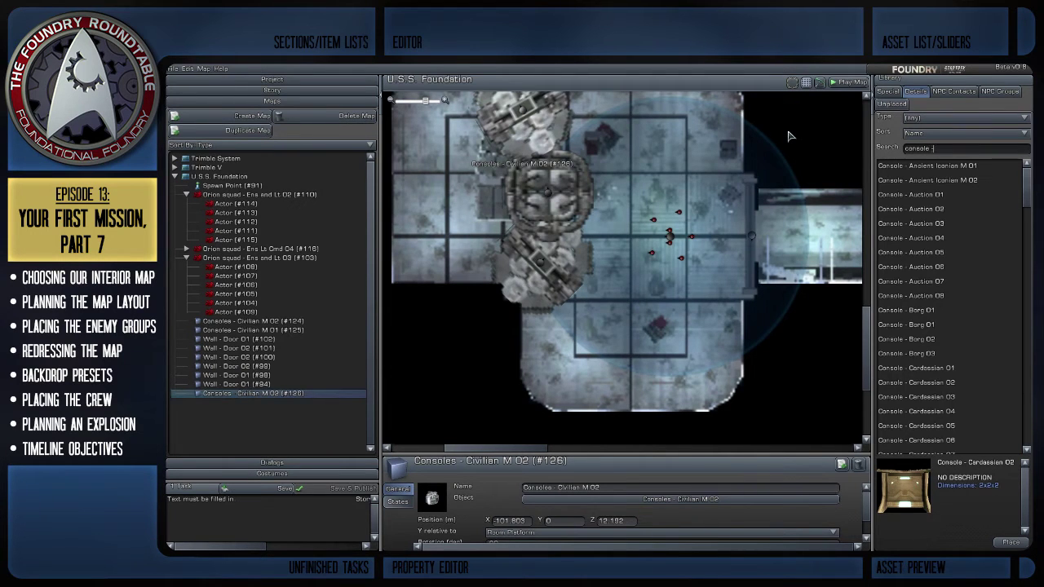
{"action": "type", "text": " ship"}
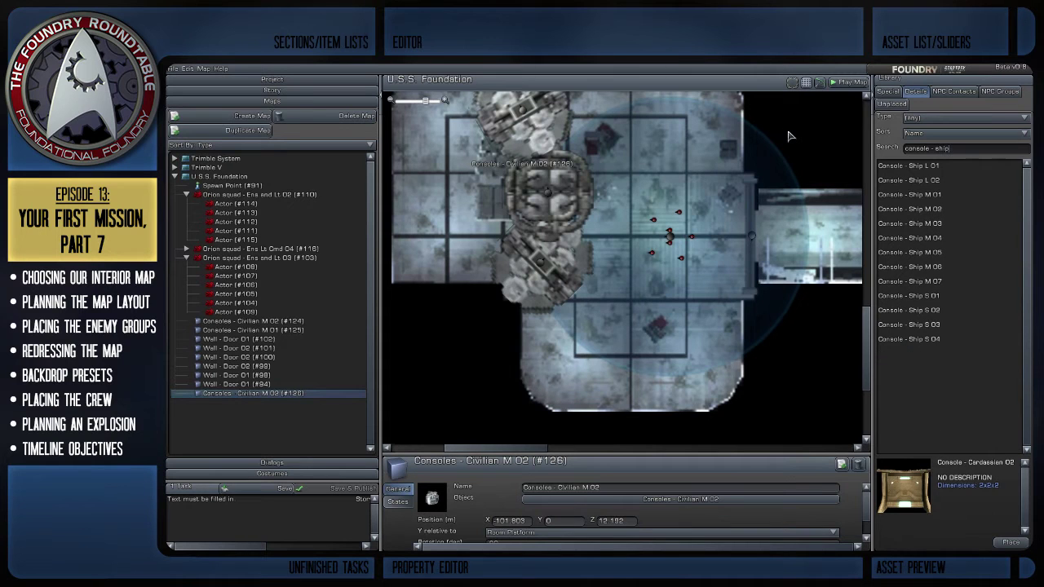
Preview the first ship consoles and place Console - Ship L 02 between the console sets and the Orion squad, at about X -92.66, Z 4.27.
{"action": "left_click", "coordinate": [903, 163]}
{"action": "left_click", "coordinate": [931, 181]}
{"action": "left_click", "coordinate": [938, 195]}
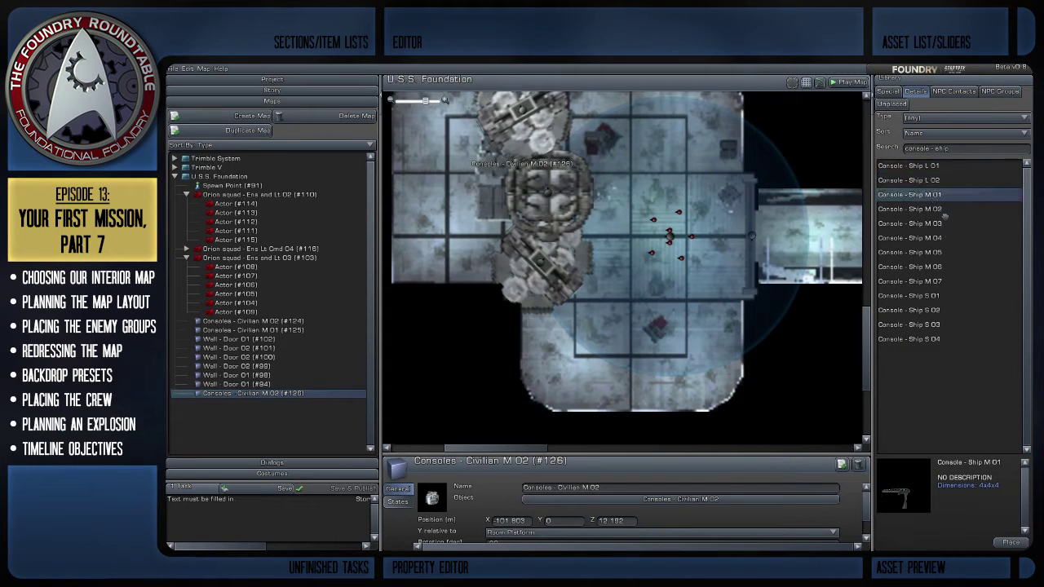
{"action": "left_click_drag", "start_coordinate": [929, 179], "coordinate": [618, 212]}
{"action": "scroll", "coordinate": [618, 212], "scroll_direction": "down", "scroll_amount": 2}
{"action": "left_click_drag", "start_coordinate": [622, 268], "coordinate": [621, 251]}
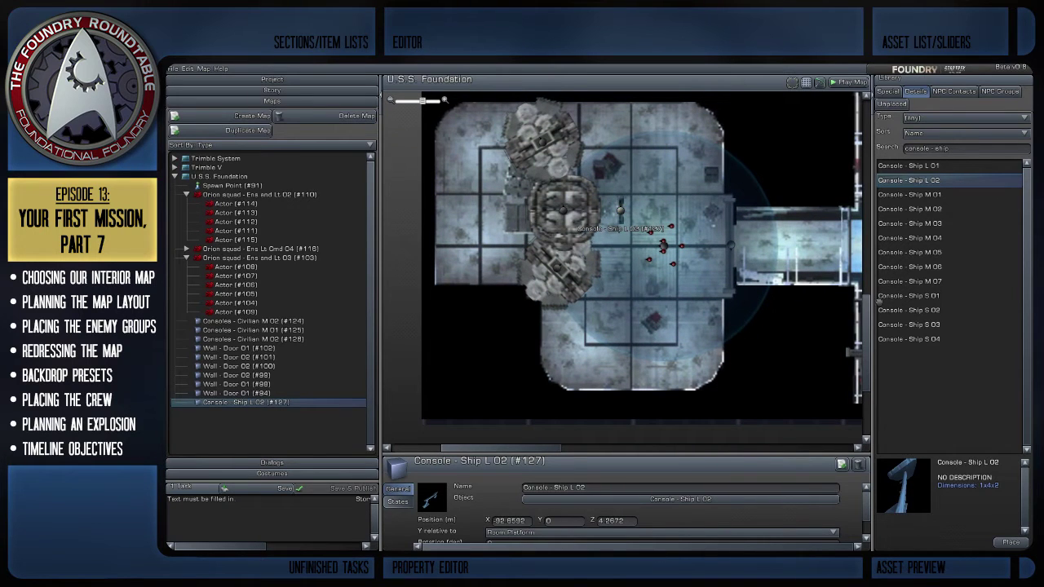
Preview Console - Ship M 01, Ship M 06 and the Ship S 01 to S 03 consoles.
{"action": "left_click", "coordinate": [950, 195]}
{"action": "left_click", "coordinate": [938, 267]}
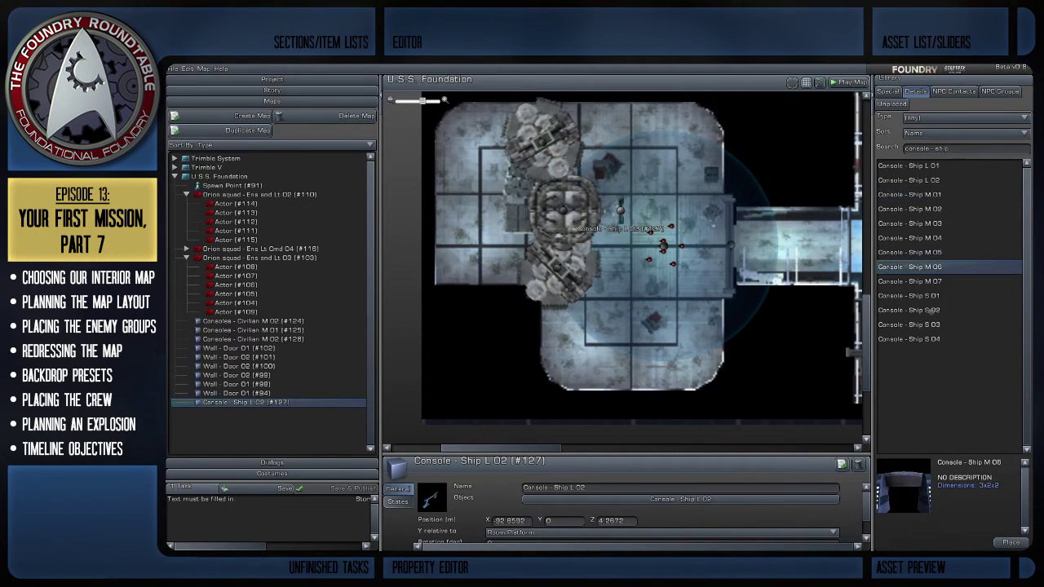
{"action": "left_click", "coordinate": [929, 311]}
{"action": "left_click", "coordinate": [930, 326]}
{"action": "left_click", "coordinate": [932, 295]}
{"action": "left_click", "coordinate": [936, 267]}
Search the library for "consoles" and look through the Civilian and Klingon Ship console sets.
{"action": "left_click", "coordinate": [931, 149]}
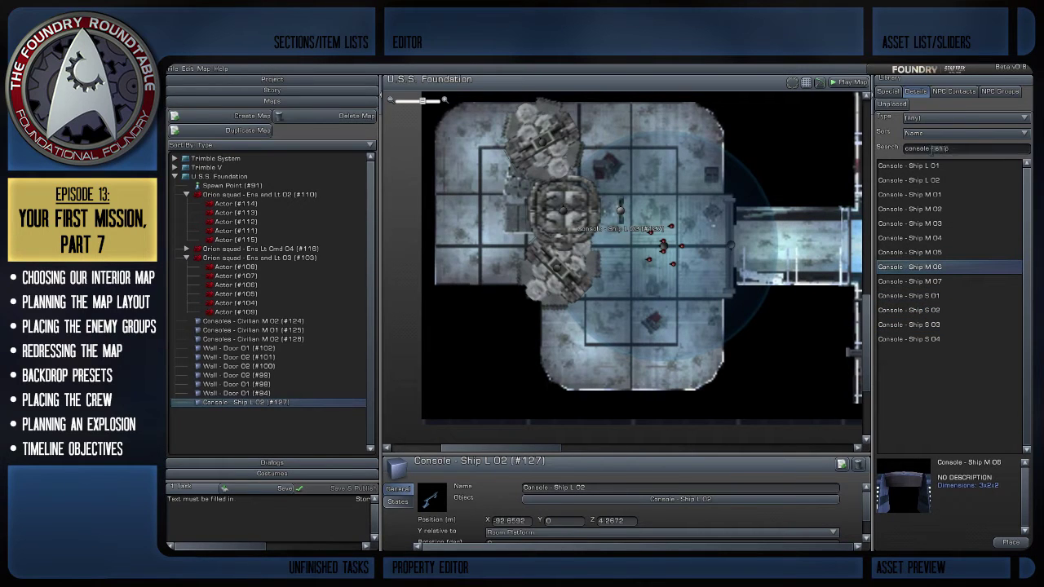
{"action": "type", "text": "s"}
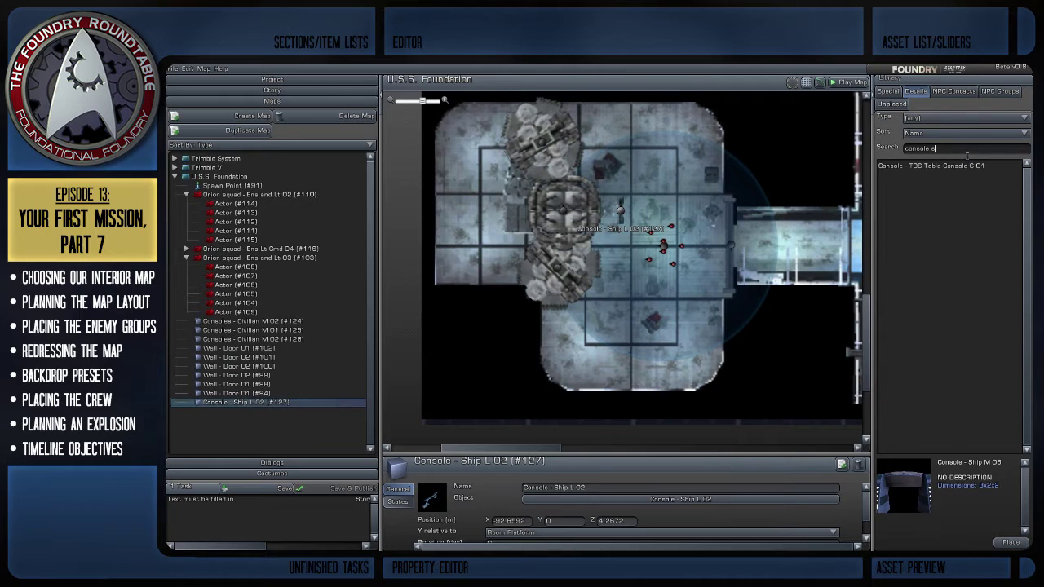
{"action": "key", "text": "BackSpace"}
{"action": "key", "text": "BackSpace"}
{"action": "type", "text": "s"}
{"action": "scroll", "coordinate": [941, 287], "scroll_direction": "down", "scroll_amount": 3}
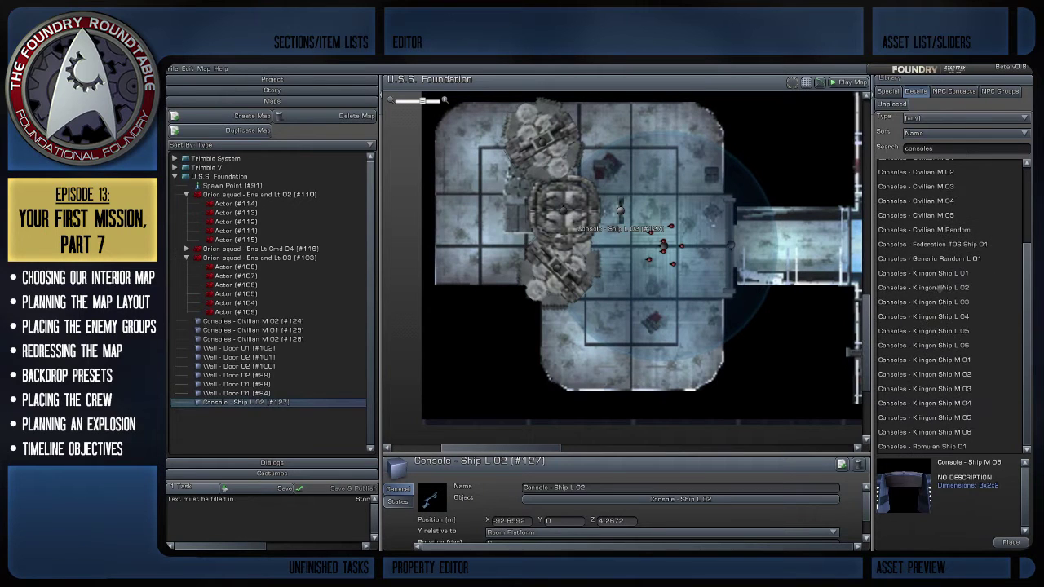
{"action": "scroll", "coordinate": [934, 343], "scroll_direction": "up", "scroll_amount": 3}
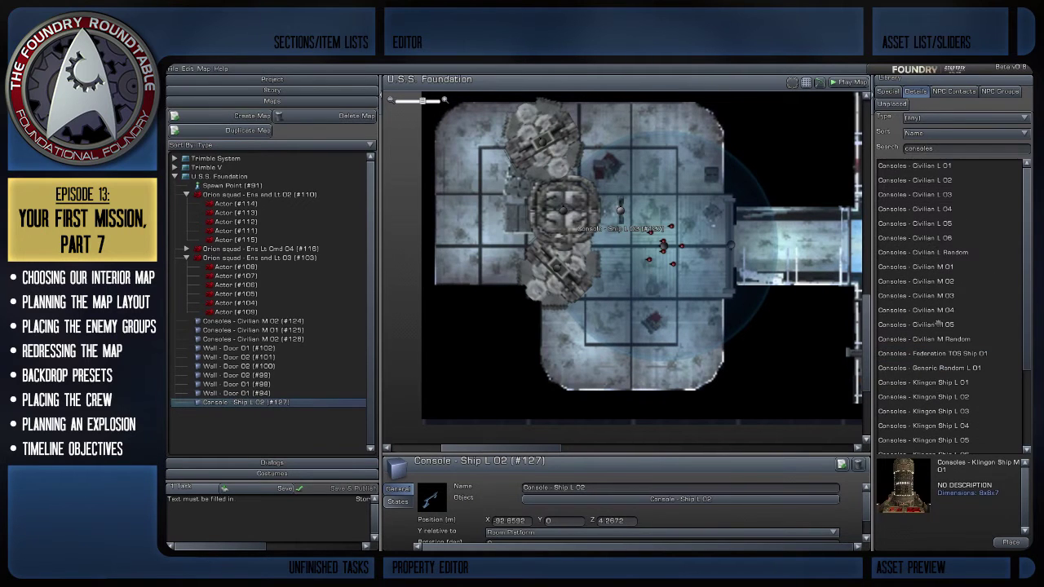
Preview Consoles - Civilian L 01 and Consoles - Civilian L 02.
{"action": "left_click", "coordinate": [949, 181]}
{"action": "left_click", "coordinate": [950, 168]}
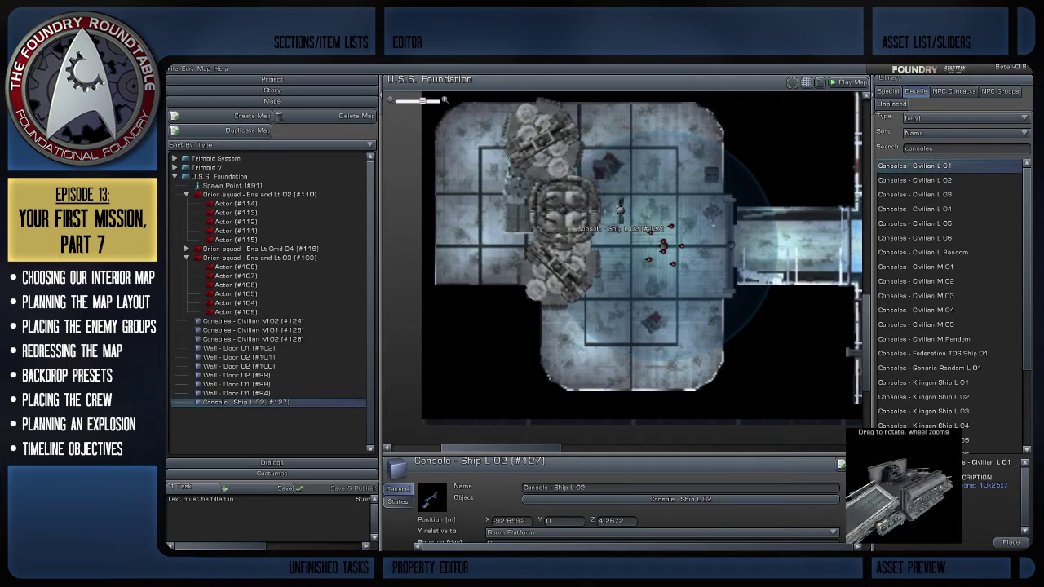
{"action": "mouse_move", "coordinate": [938, 171]}
{"action": "left_mouse_down"}
{"action": "mouse_move", "coordinate": [602, 318]}
{"action": "mouse_move", "coordinate": [594, 347]}
{"action": "mouse_move", "coordinate": [688, 358]}
{"action": "mouse_move", "coordinate": [641, 356]}
{"action": "mouse_move", "coordinate": [904, 288]}
{"action": "mouse_move", "coordinate": [953, 167]}
{"action": "left_mouse_up"}
{"action": "left_click", "coordinate": [962, 181]}
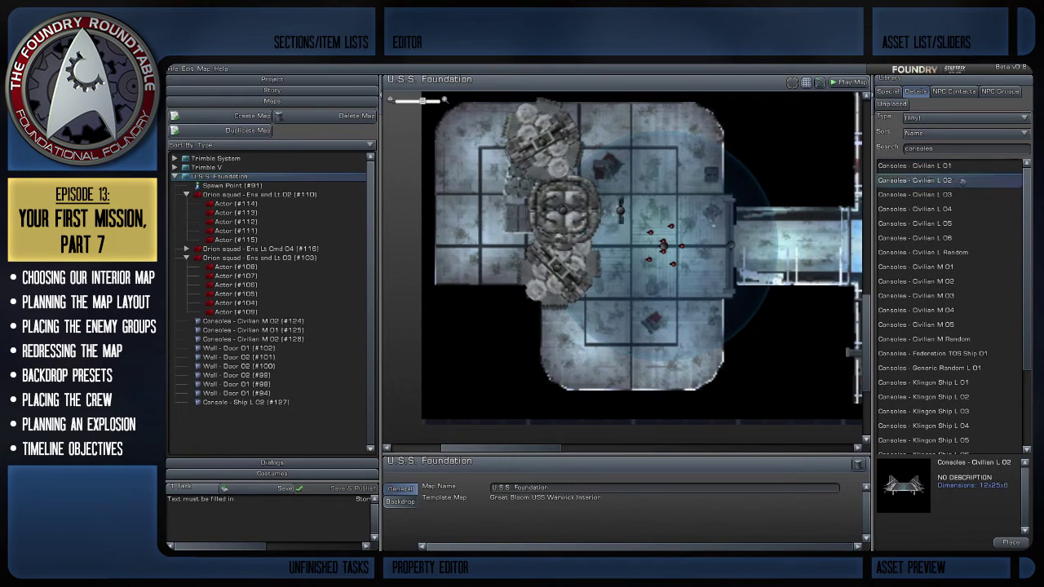
Inspect Consoles - Civilian L 03 and place it in the room's lower section at about X -91.44, Z -12.8.
{"action": "left_click", "coordinate": [956, 195]}
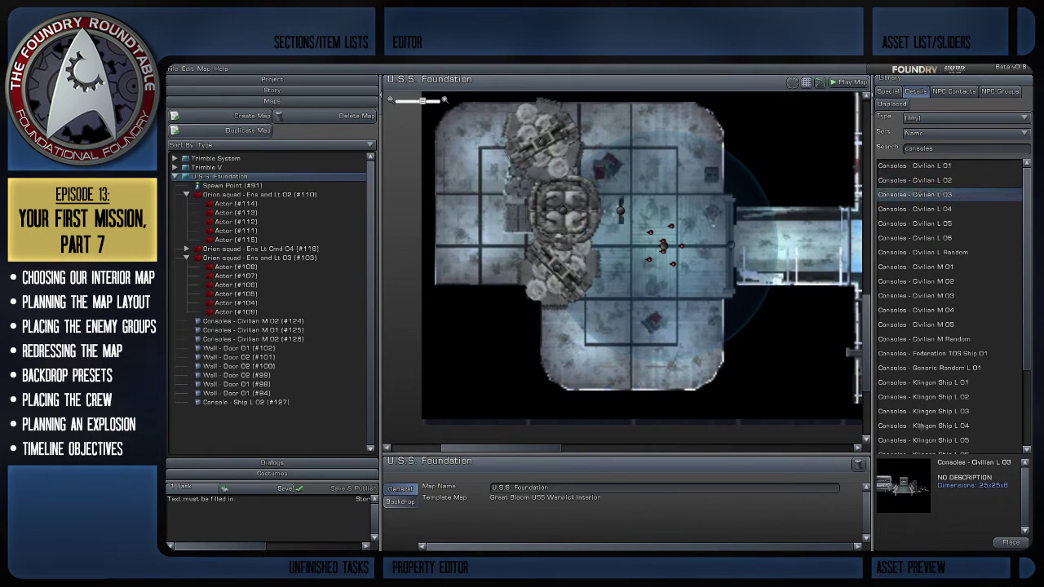
{"action": "mouse_move", "coordinate": [920, 426]}
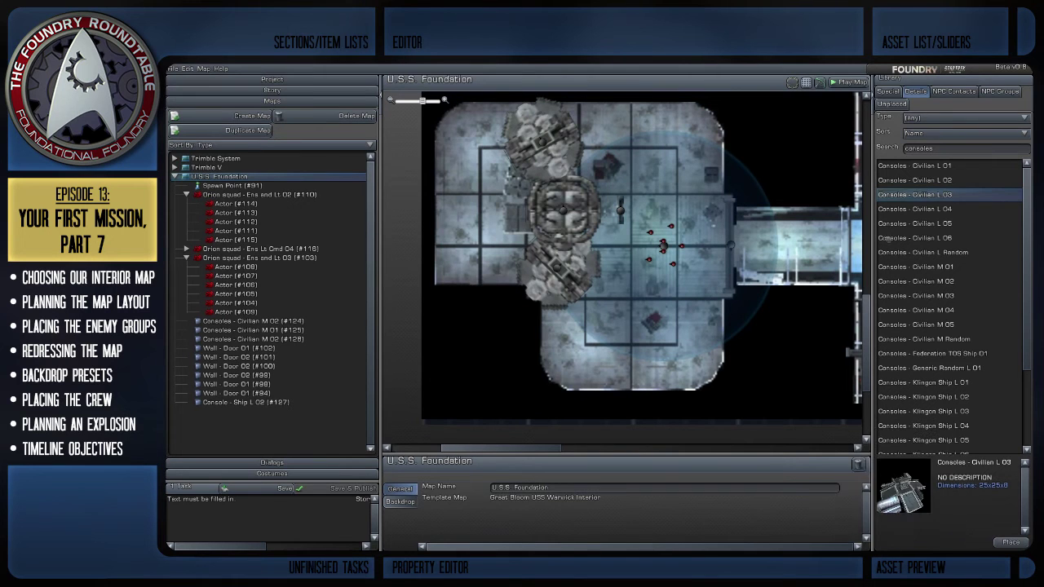
{"action": "left_click_drag", "start_coordinate": [911, 196], "coordinate": [631, 357]}
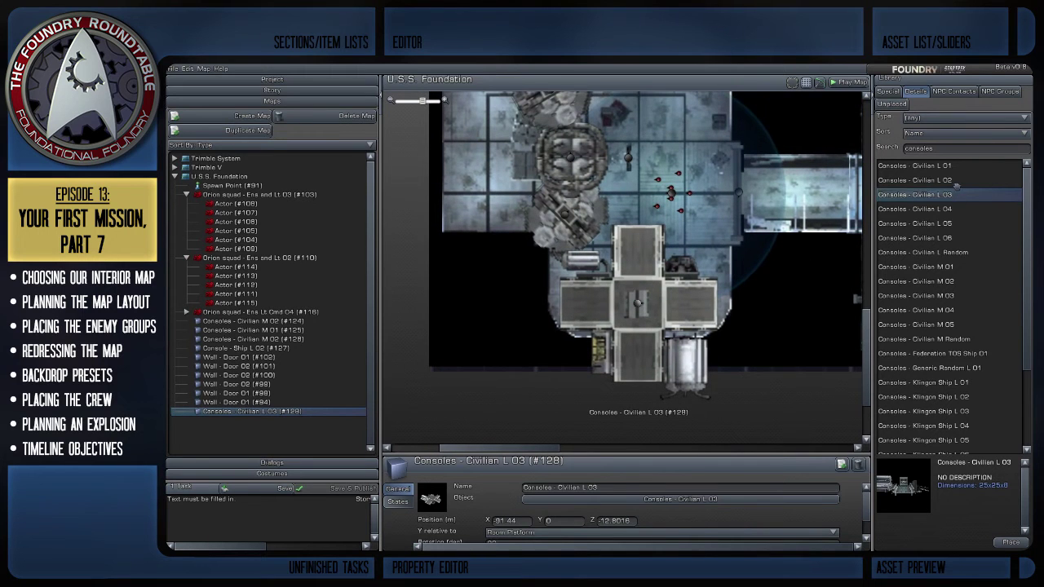
Preview Consoles - Civilian L 04 and place Consoles - Civilian L 05 against the room's upper wall at about X -90.2, Z 17.07.
{"action": "left_click", "coordinate": [948, 209]}
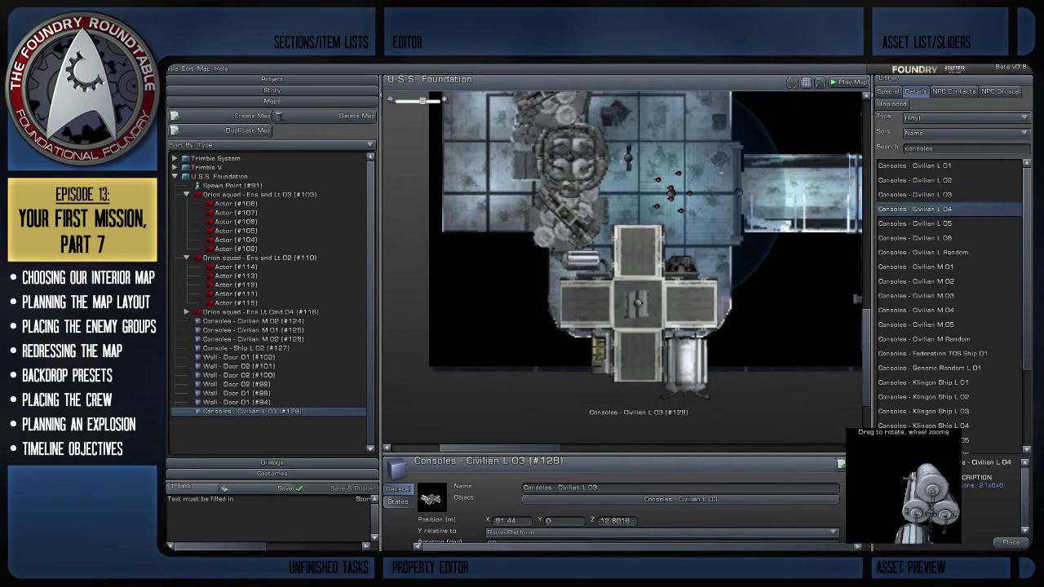
{"action": "left_click", "coordinate": [940, 224]}
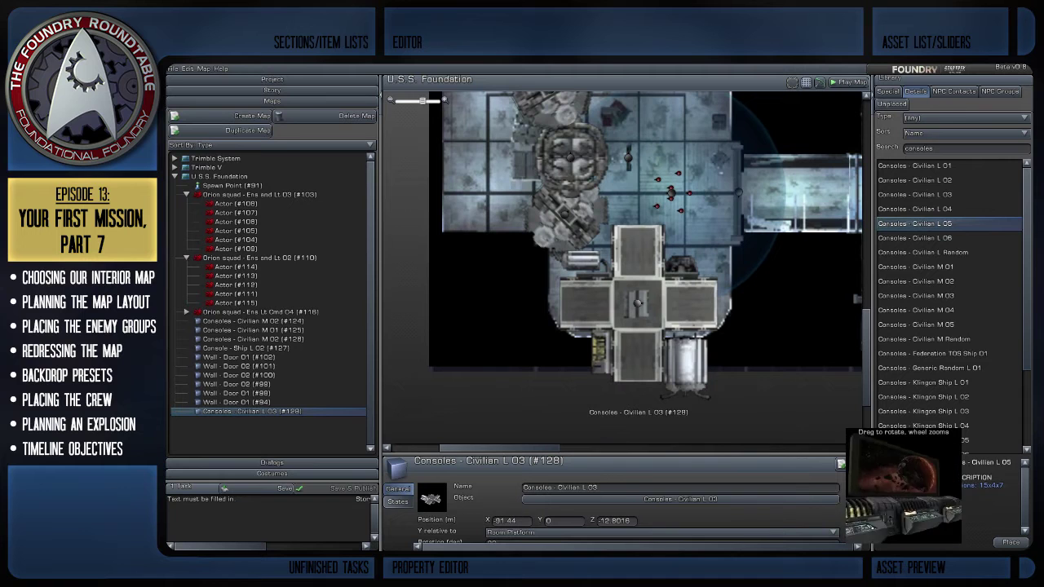
{"action": "left_click", "coordinate": [930, 238]}
{"action": "left_click_drag", "start_coordinate": [952, 226], "coordinate": [717, 157]}
{"action": "right_click_drag", "start_coordinate": [666, 223], "coordinate": [693, 301]}
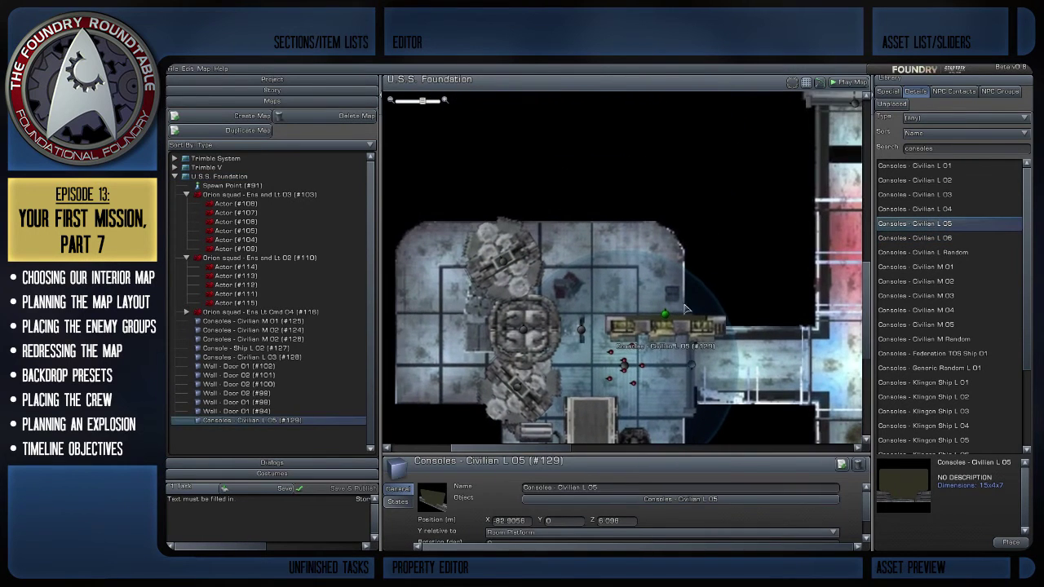
{"action": "left_click_drag", "start_coordinate": [666, 312], "coordinate": [602, 218]}
{"action": "right_click_drag", "start_coordinate": [748, 235], "coordinate": [781, 168]}
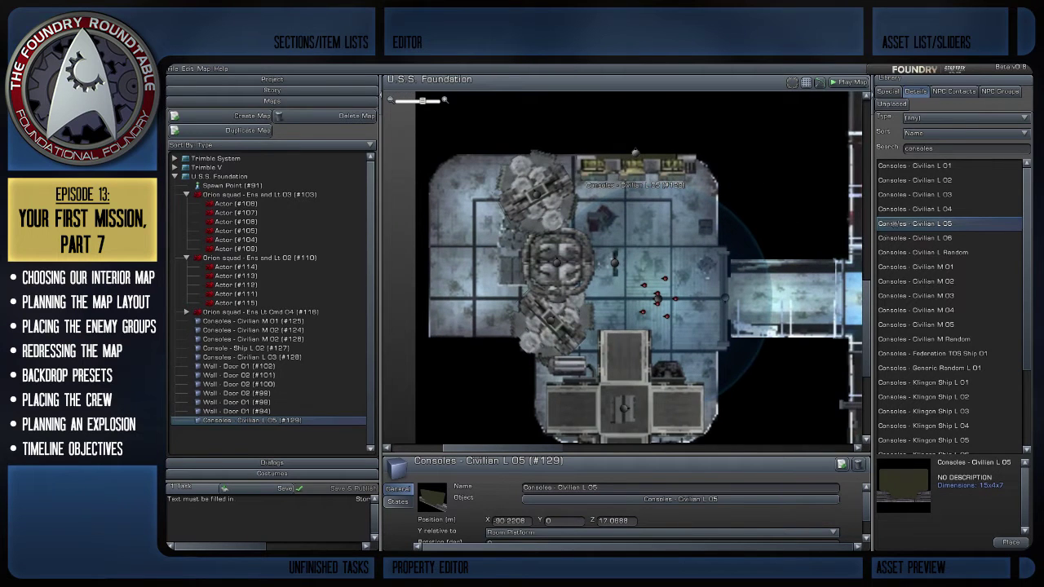
Preview Consoles - Civilian L 06, L 03 and L 02, examining the L 02 model from another angle.
{"action": "left_click", "coordinate": [919, 237]}
{"action": "mouse_move", "coordinate": [913, 486]}
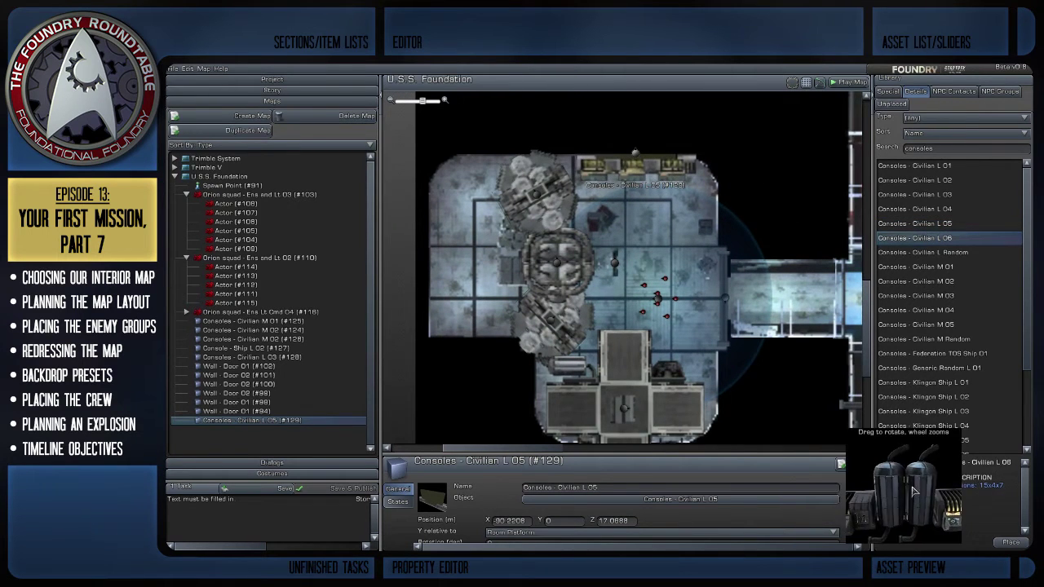
{"action": "left_click", "coordinate": [639, 335]}
{"action": "scroll", "coordinate": [638, 335], "scroll_direction": "down", "scroll_amount": 3}
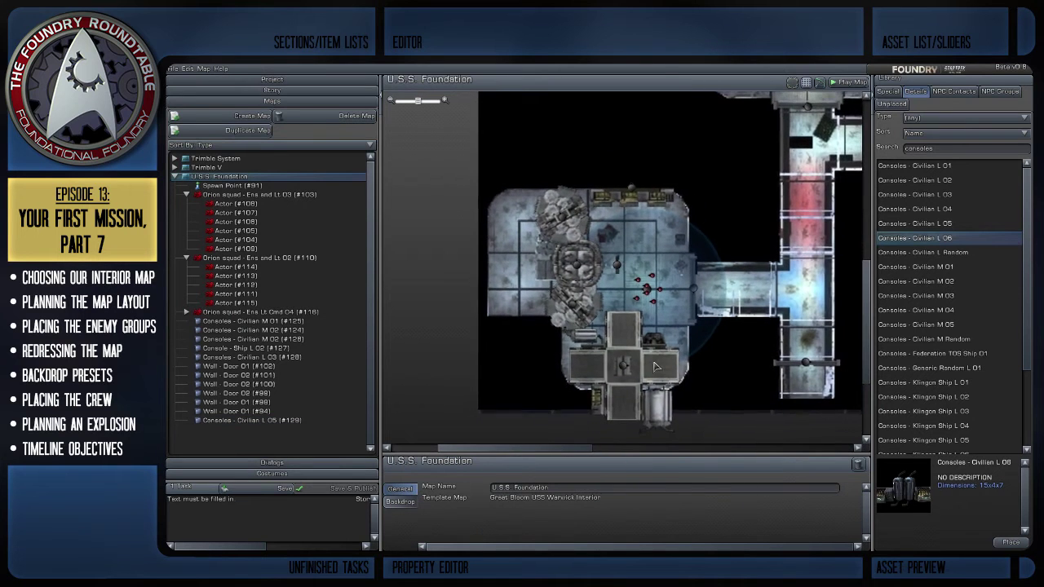
{"action": "left_click", "coordinate": [943, 198]}
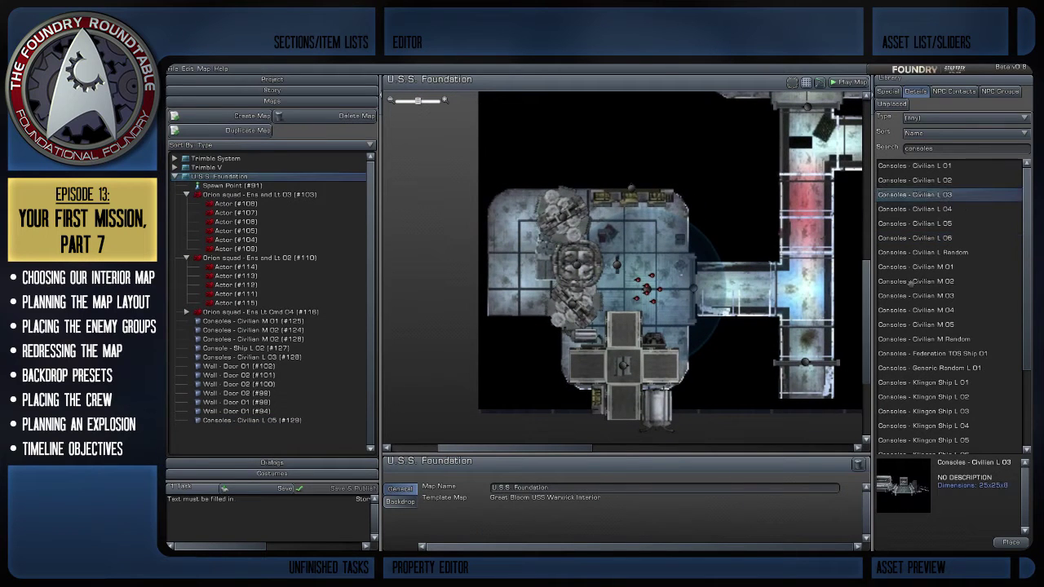
{"action": "left_click", "coordinate": [928, 180]}
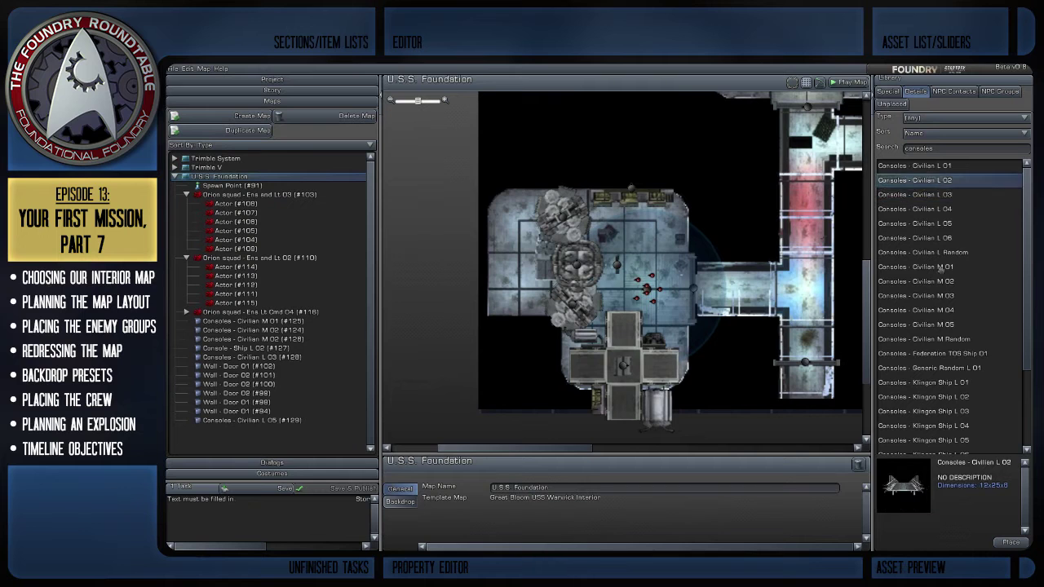
{"action": "mouse_move", "coordinate": [908, 463]}
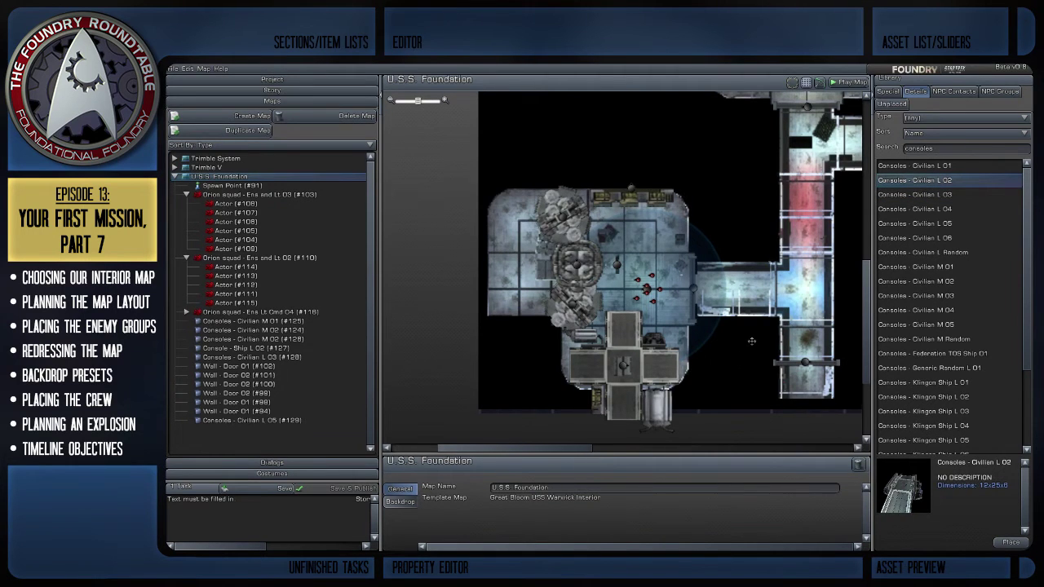
Move the Orion squad - Ens Lt Cmd 04 slightly upward in the room to about X -87.17, Z 4.27.
{"action": "scroll", "coordinate": [751, 341], "scroll_direction": "up", "scroll_amount": 4}
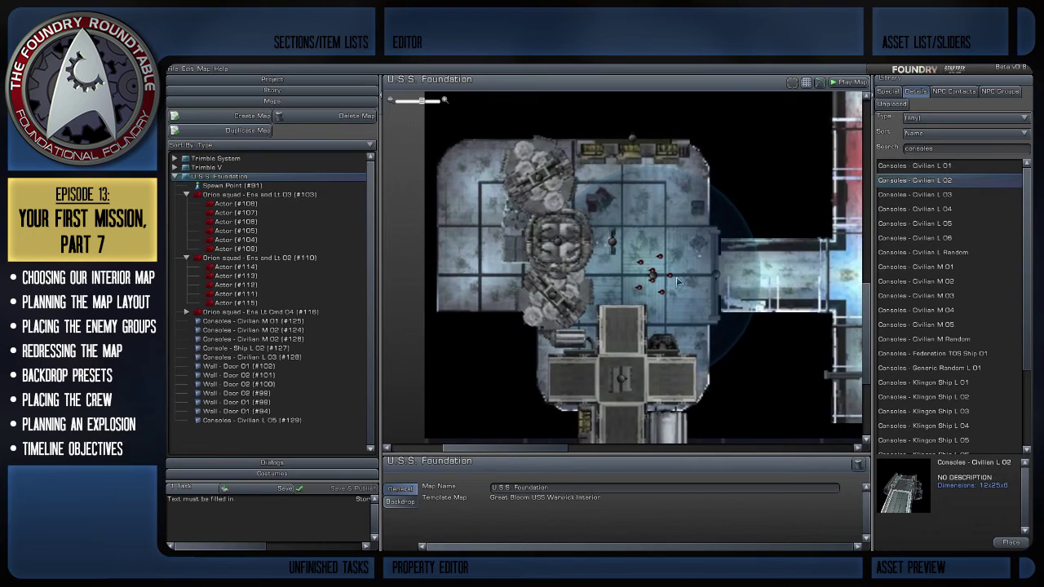
{"action": "left_click_drag", "start_coordinate": [651, 273], "coordinate": [657, 242]}
{"action": "right_click_drag", "start_coordinate": [813, 269], "coordinate": [760, 269]}
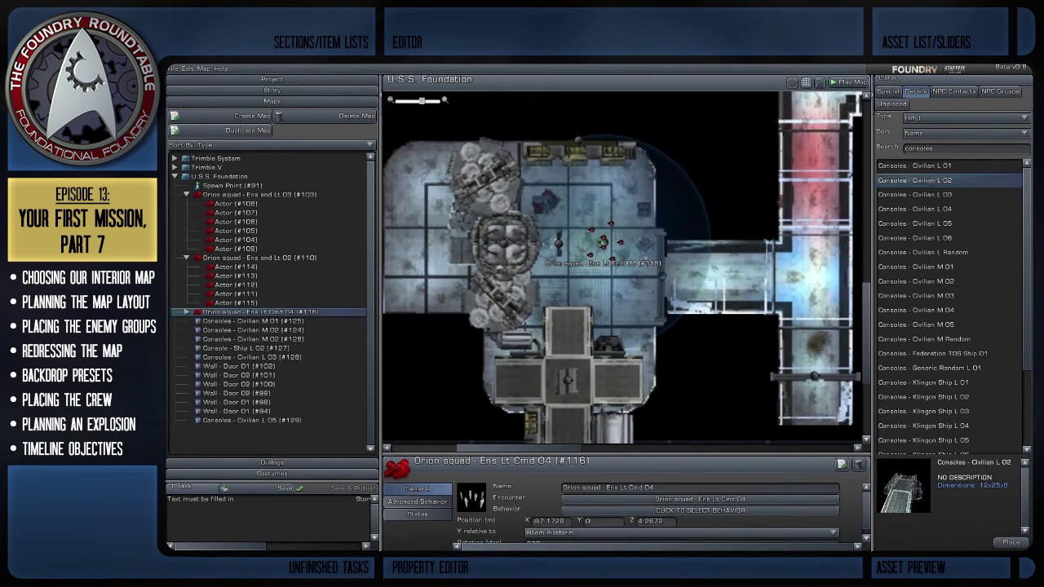
Look through the special items and NPC groups in the asset library, ending on the NPC contacts.
{"action": "left_click", "coordinate": [946, 92]}
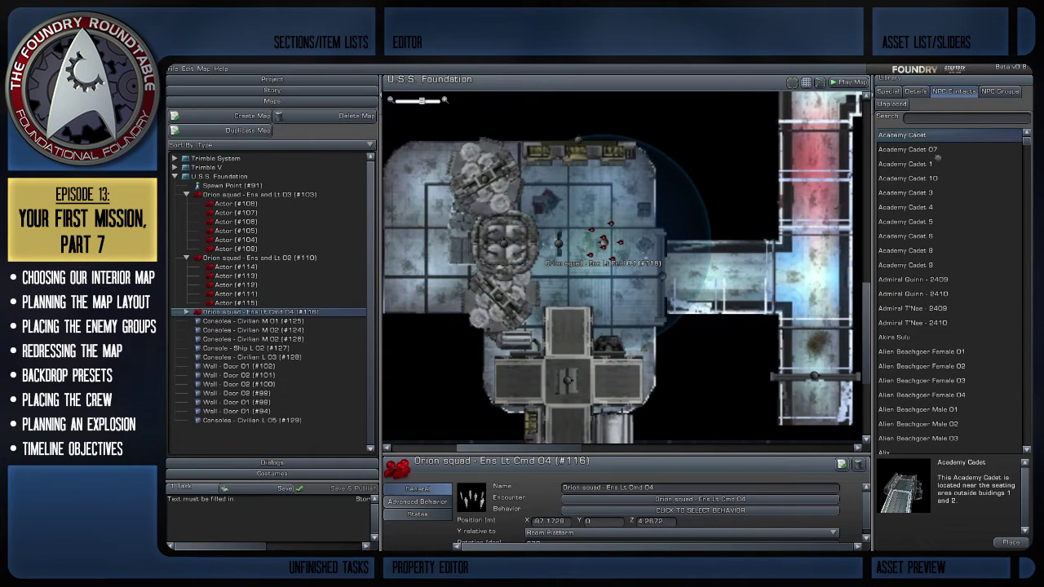
{"action": "left_click", "coordinate": [888, 91]}
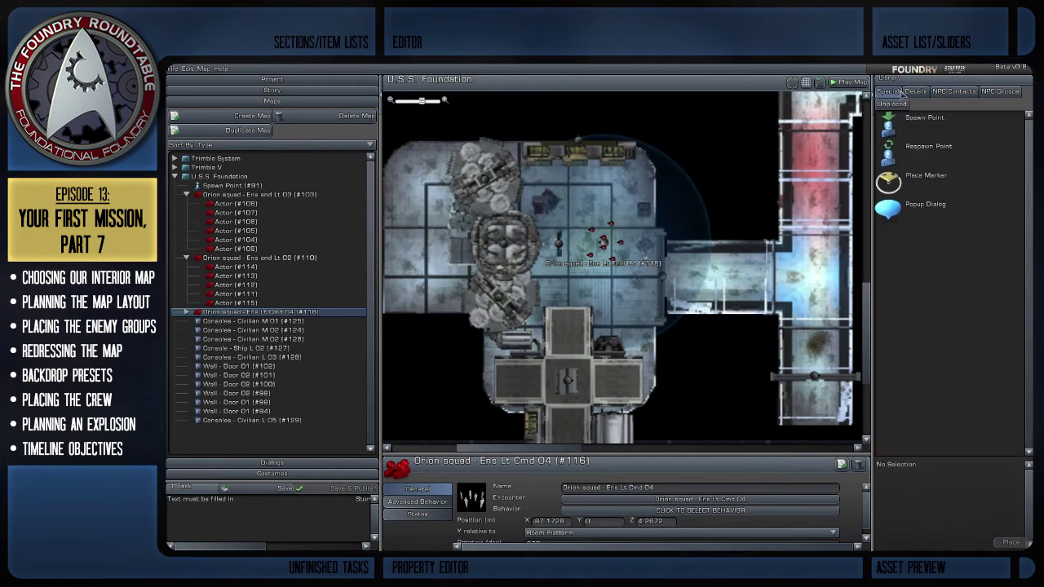
{"action": "left_click", "coordinate": [988, 93]}
{"action": "left_click", "coordinate": [954, 92]}
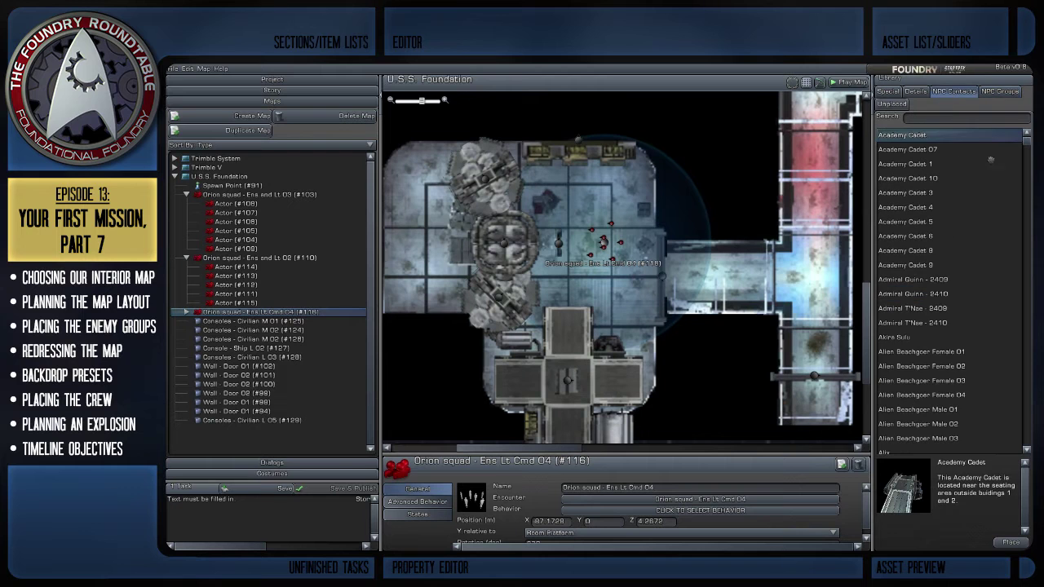
Examine the whole U.S.S. Foundation layout, checking the rooms, corridors and enemy groups between the spawn area and the rubble room.
{"action": "right_click_drag", "start_coordinate": [693, 255], "coordinate": [483, 300]}
{"action": "scroll", "coordinate": [670, 237], "scroll_direction": "down", "scroll_amount": 1}
{"action": "right_click_drag", "start_coordinate": [621, 237], "coordinate": [716, 258]}
{"action": "right_click_drag", "start_coordinate": [777, 208], "coordinate": [656, 320]}
{"action": "scroll", "coordinate": [697, 291], "scroll_direction": "down", "scroll_amount": 1}
{"action": "right_click_drag", "start_coordinate": [696, 292], "coordinate": [605, 276]}
{"action": "scroll", "coordinate": [801, 170], "scroll_direction": "down", "scroll_amount": 1}
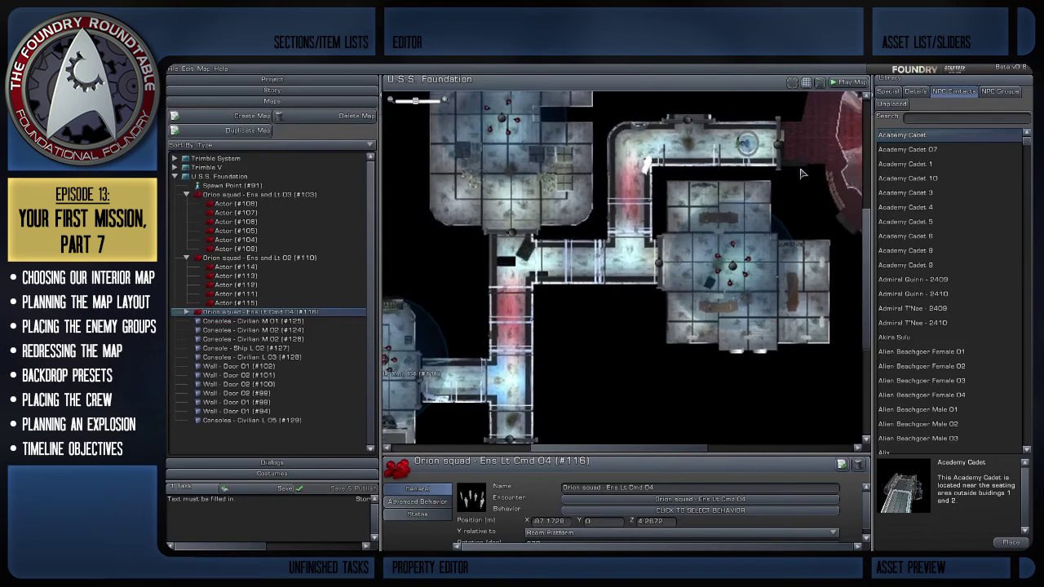
{"action": "right_click_drag", "start_coordinate": [775, 168], "coordinate": [833, 170]}
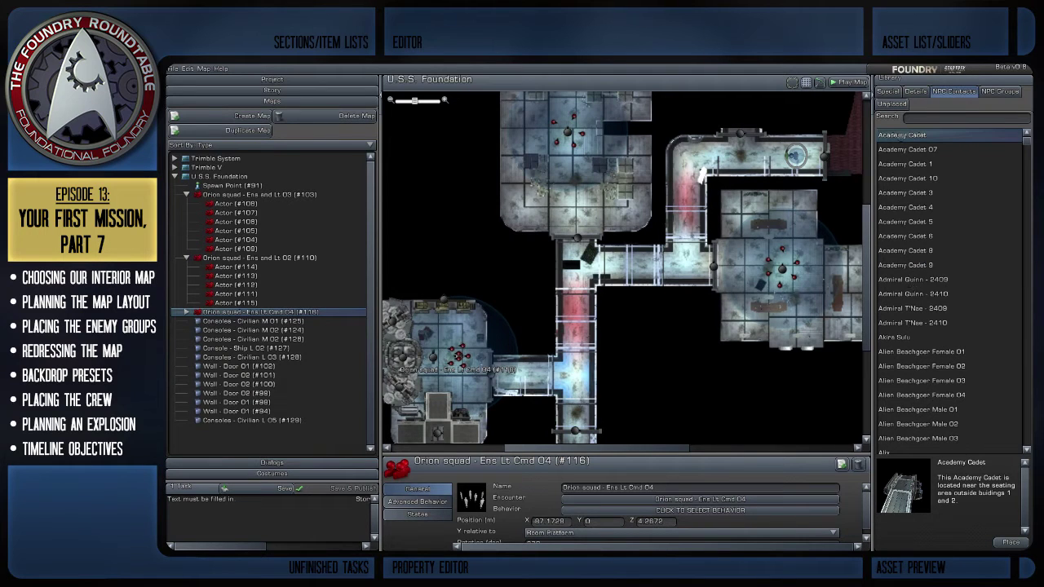
{"action": "scroll", "coordinate": [677, 381], "scroll_direction": "down", "scroll_amount": 2}
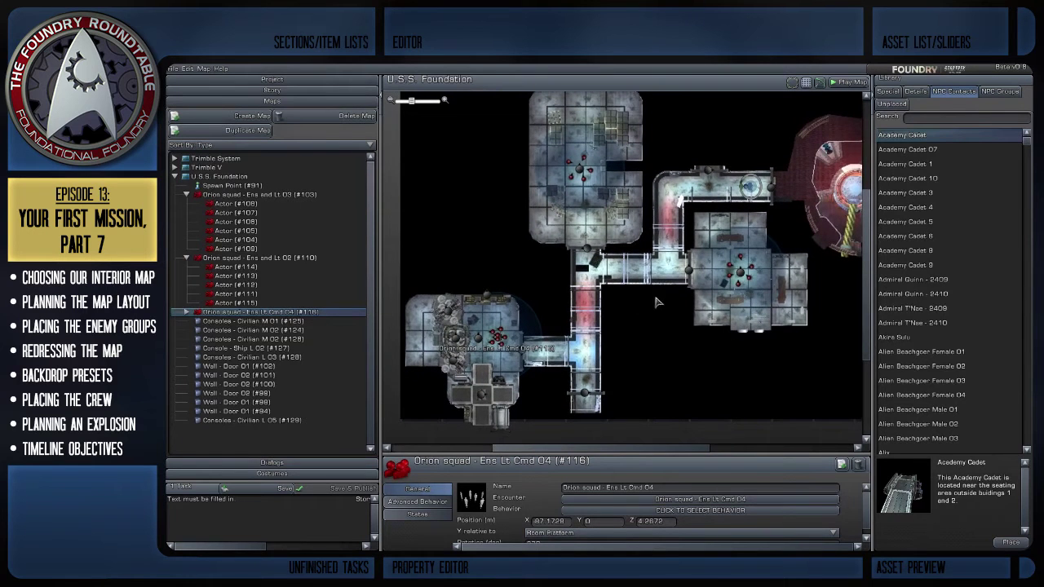
{"action": "scroll", "coordinate": [657, 310], "scroll_direction": "up", "scroll_amount": 3}
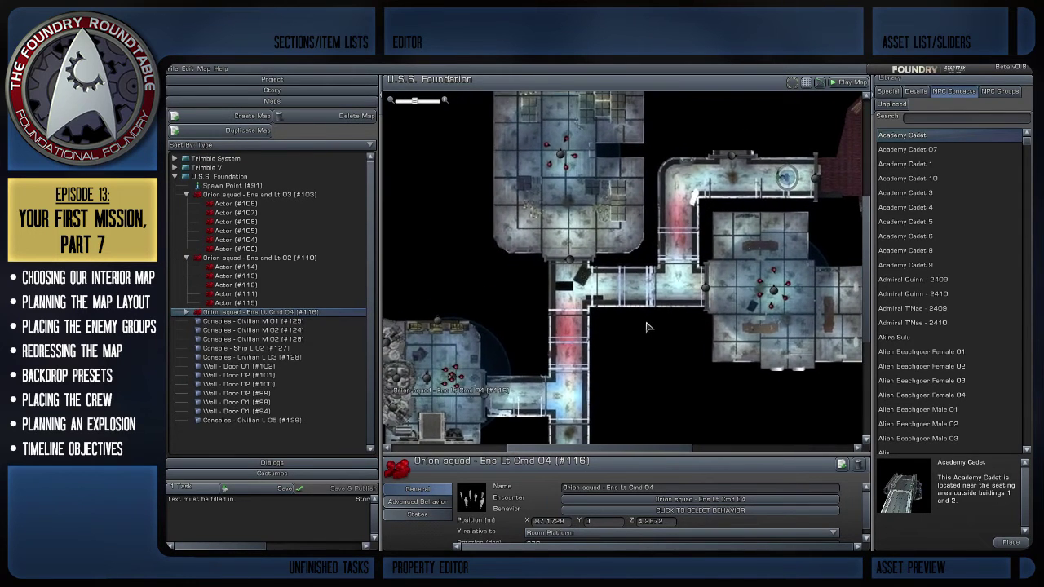
{"action": "scroll", "coordinate": [647, 329], "scroll_direction": "down", "scroll_amount": 3}
{"action": "left_click_drag", "start_coordinate": [646, 330], "coordinate": [651, 309]}
{"action": "scroll", "coordinate": [657, 315], "scroll_direction": "up", "scroll_amount": 1}
{"action": "scroll", "coordinate": [659, 306], "scroll_direction": "down", "scroll_amount": 1}
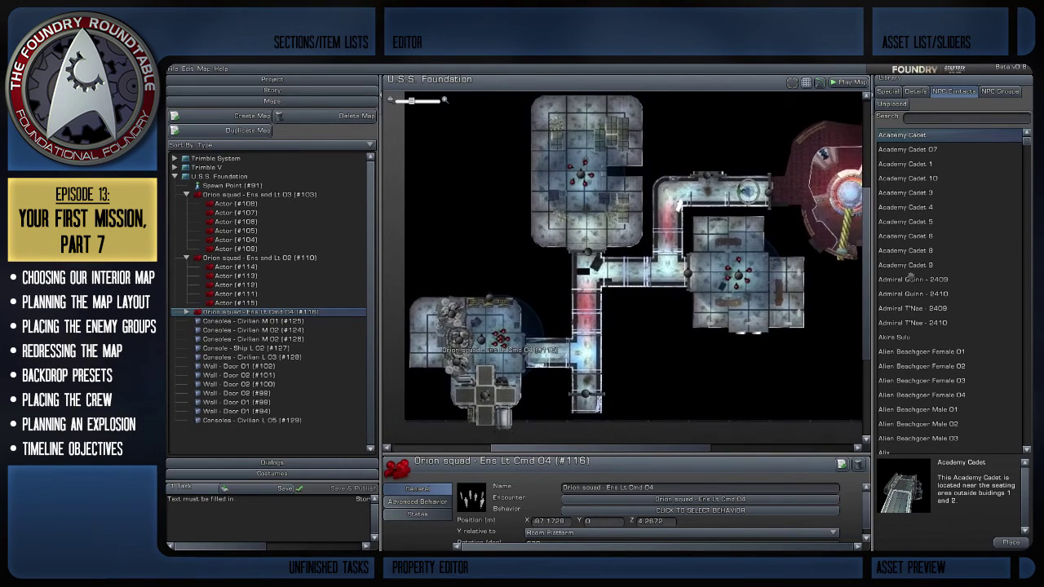
Search the NPC contacts for "starfleet" and look through the Starfleet officer entries.
{"action": "scroll", "coordinate": [962, 341], "scroll_direction": "down", "scroll_amount": 3}
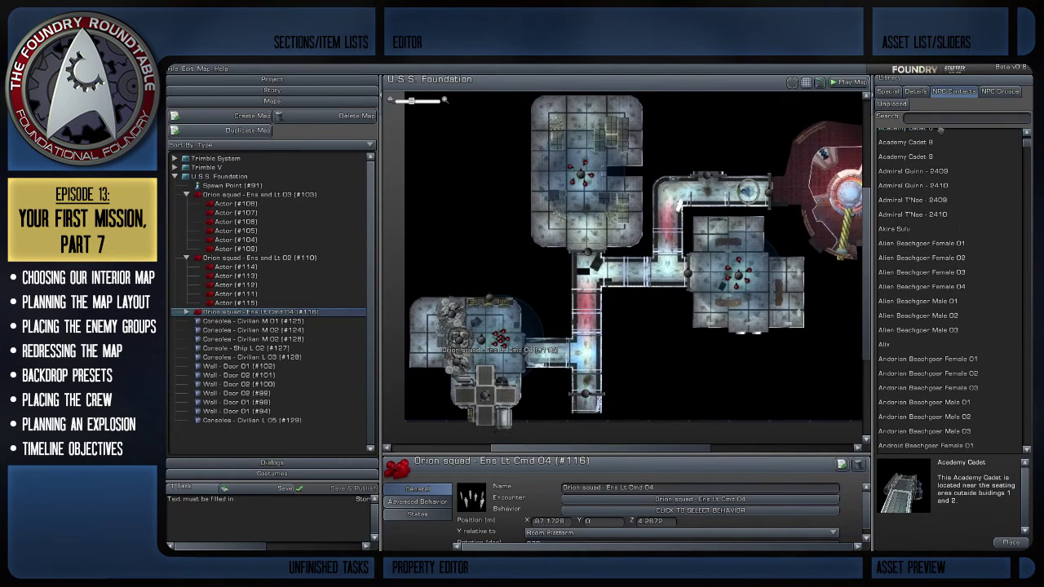
{"action": "left_click", "coordinate": [946, 119]}
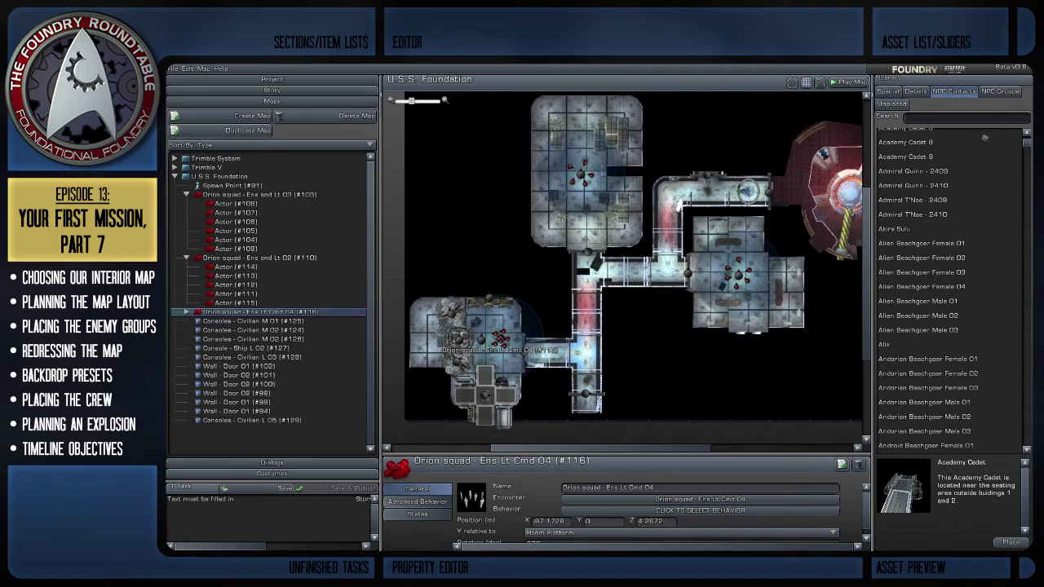
{"action": "type", "text": "starfleet"}
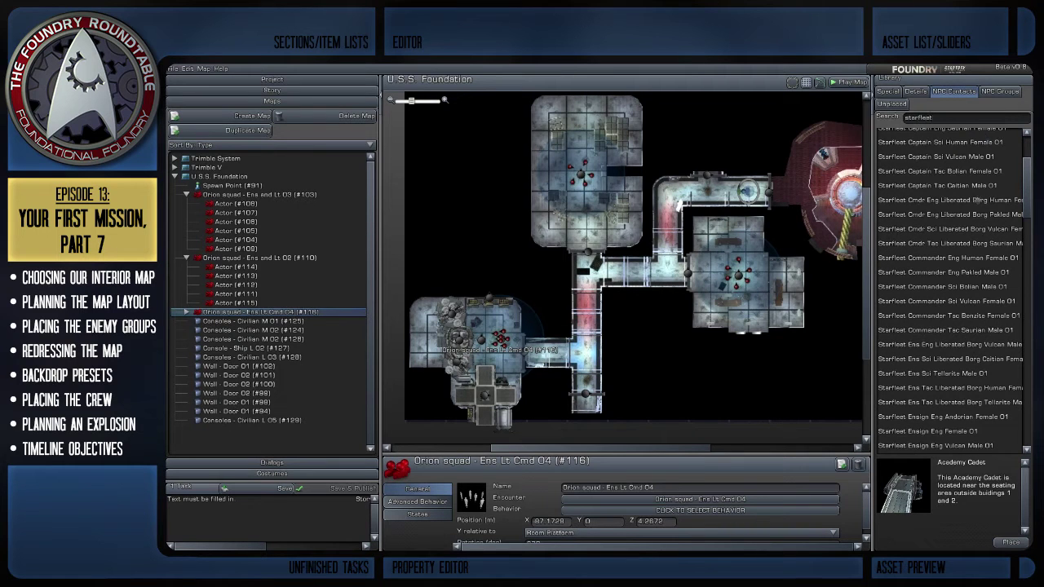
{"action": "scroll", "coordinate": [978, 212], "scroll_direction": "up", "scroll_amount": 3}
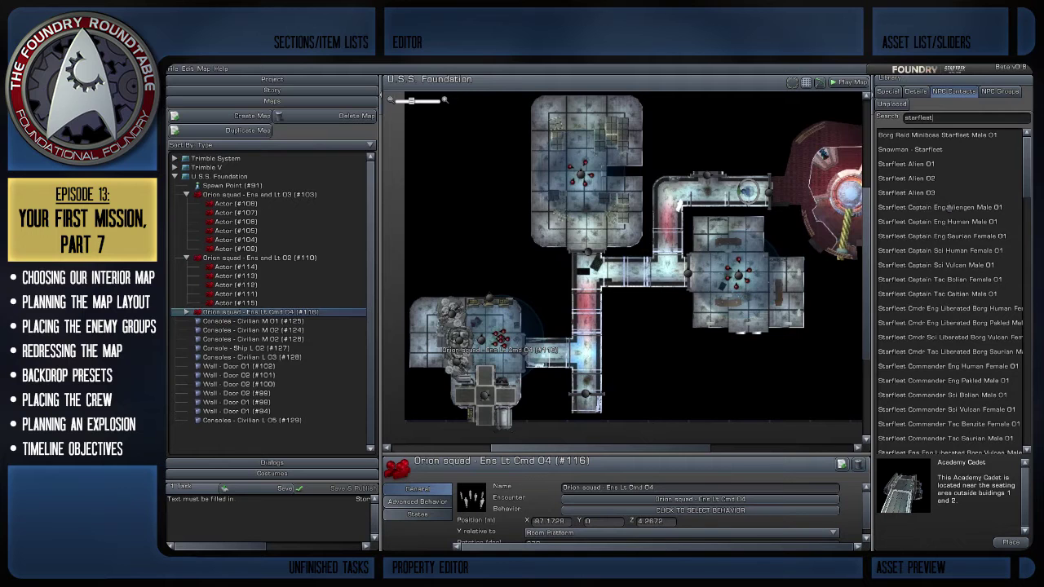
Preview Starfleet Alien 01 and the Starfleet captains, including the Eng Human, Sci Vulcan and Tac Bolian ones.
{"action": "left_click", "coordinate": [941, 163]}
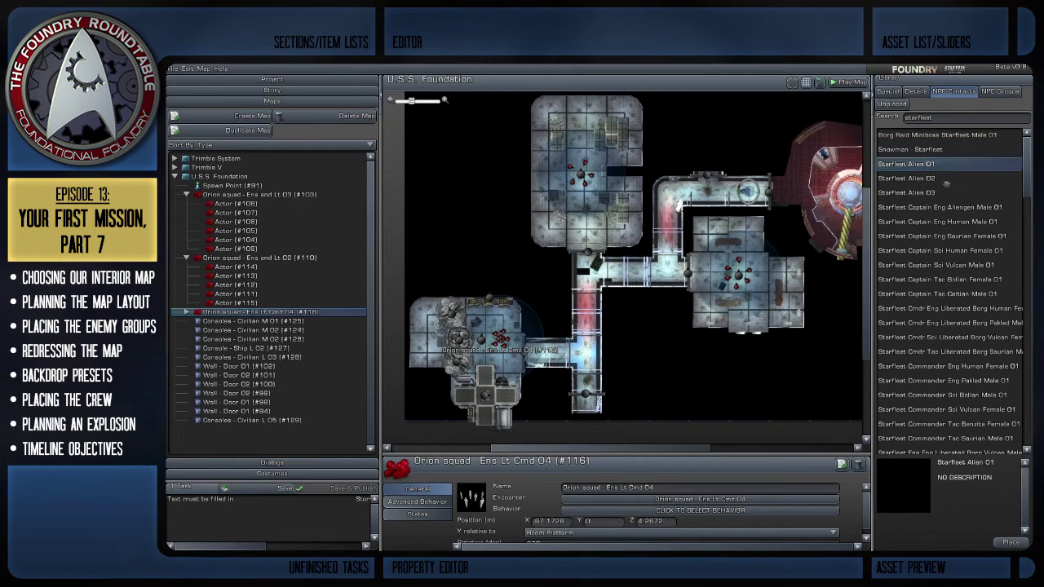
{"action": "left_click", "coordinate": [952, 222]}
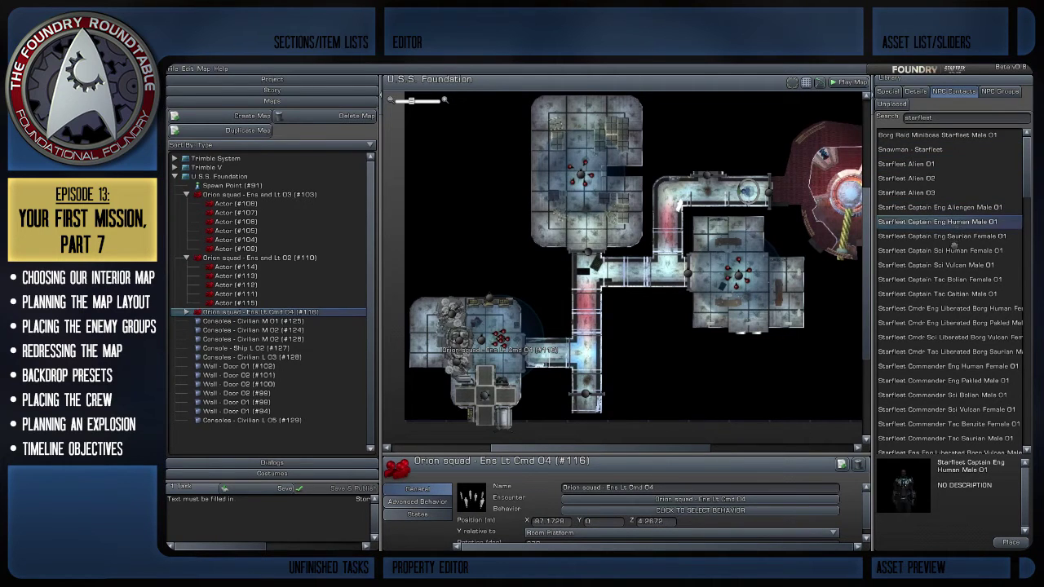
{"action": "left_click", "coordinate": [954, 209]}
{"action": "left_click", "coordinate": [952, 266]}
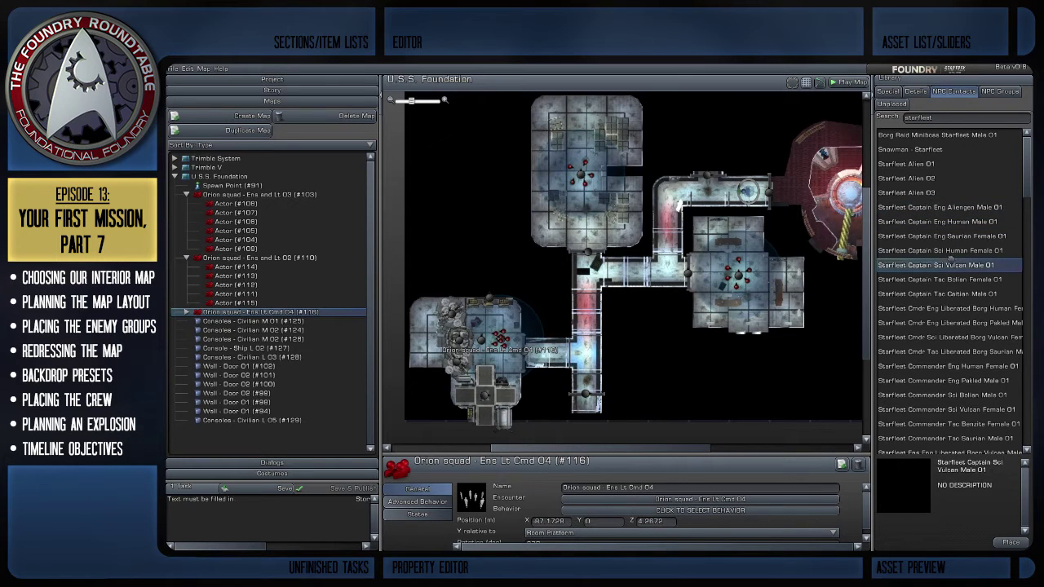
{"action": "left_click", "coordinate": [965, 281]}
Place Starfleet Captain Tac Caitian Male 01 in the rubble room beside the Orion squad at X -91.44, Z 4.2672.
{"action": "left_click", "coordinate": [965, 294]}
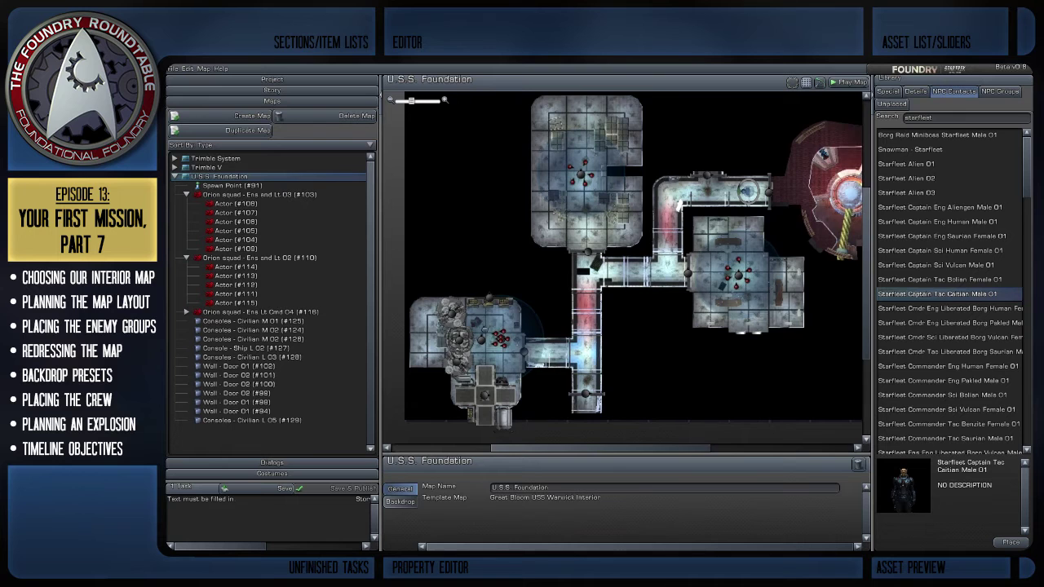
{"action": "left_click", "coordinate": [484, 330]}
{"action": "scroll", "coordinate": [485, 330], "scroll_direction": "up", "scroll_amount": 5}
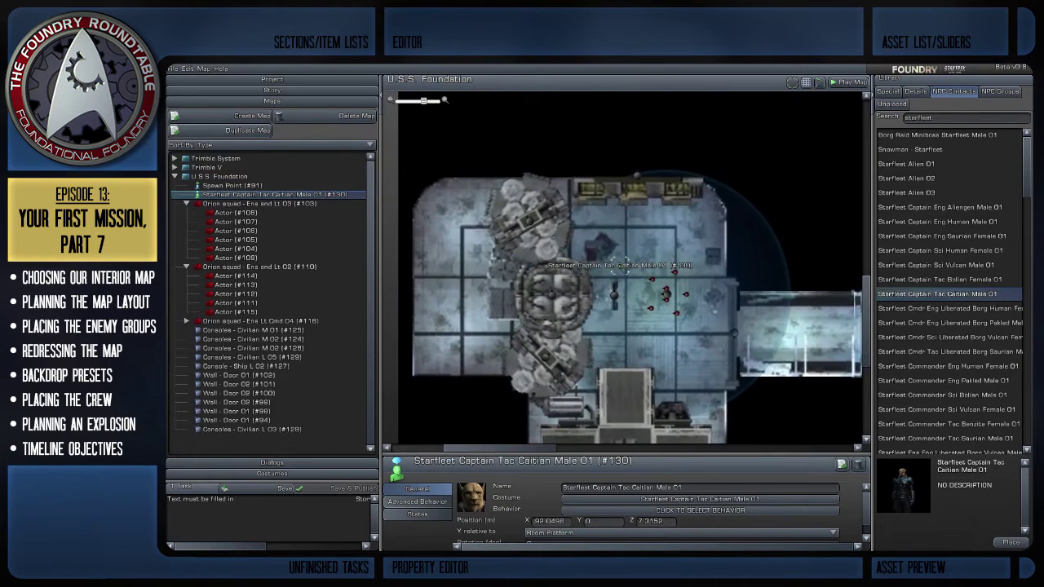
{"action": "left_click_drag", "start_coordinate": [620, 273], "coordinate": [626, 293]}
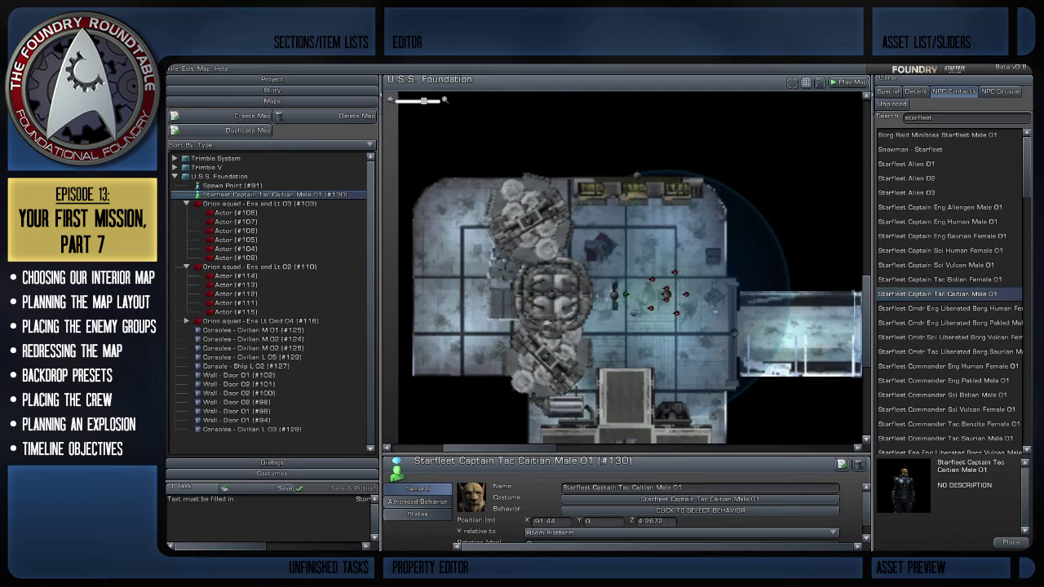
Try to nudge the Starfleet captain slightly within the gap between the small console and the Orion squad.
{"action": "left_click", "coordinate": [727, 312]}
{"action": "scroll", "coordinate": [730, 314], "scroll_direction": "up", "scroll_amount": 2}
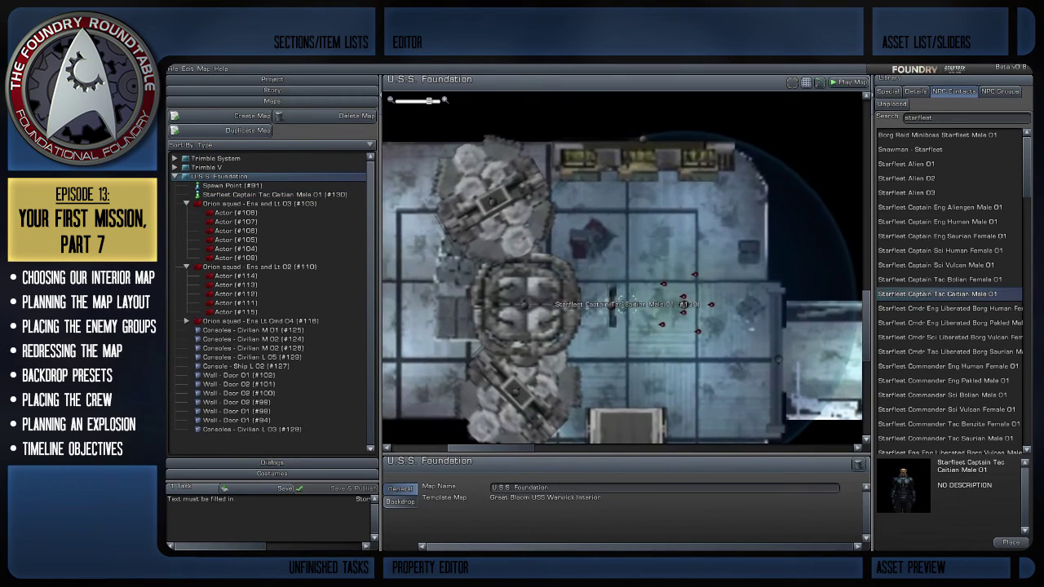
{"action": "left_click_drag", "start_coordinate": [624, 305], "coordinate": [629, 306]}
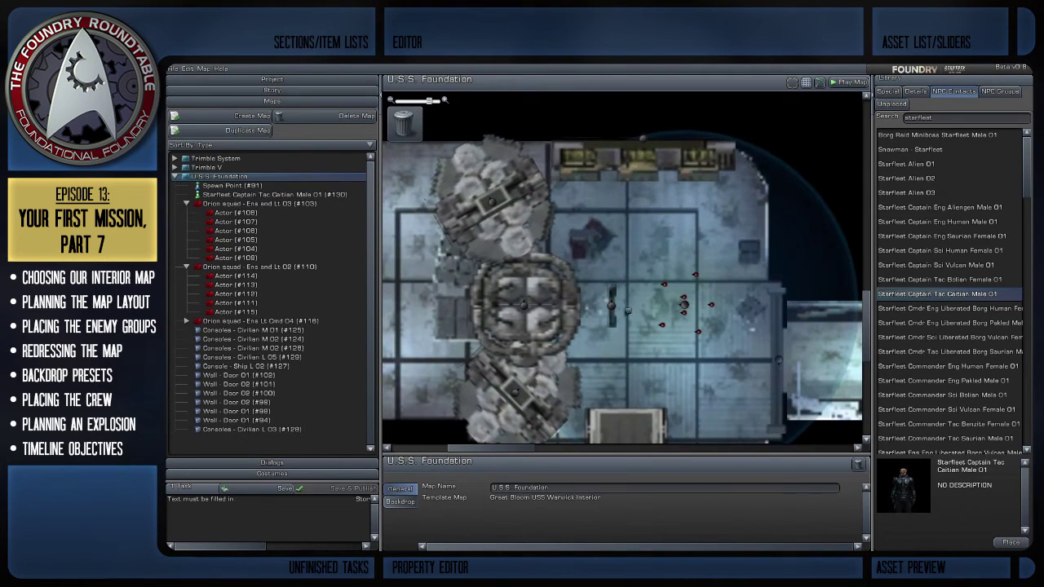
{"action": "left_click_drag", "start_coordinate": [628, 306], "coordinate": [628, 305]}
{"action": "scroll", "coordinate": [783, 375], "scroll_direction": "up", "scroll_amount": 1}
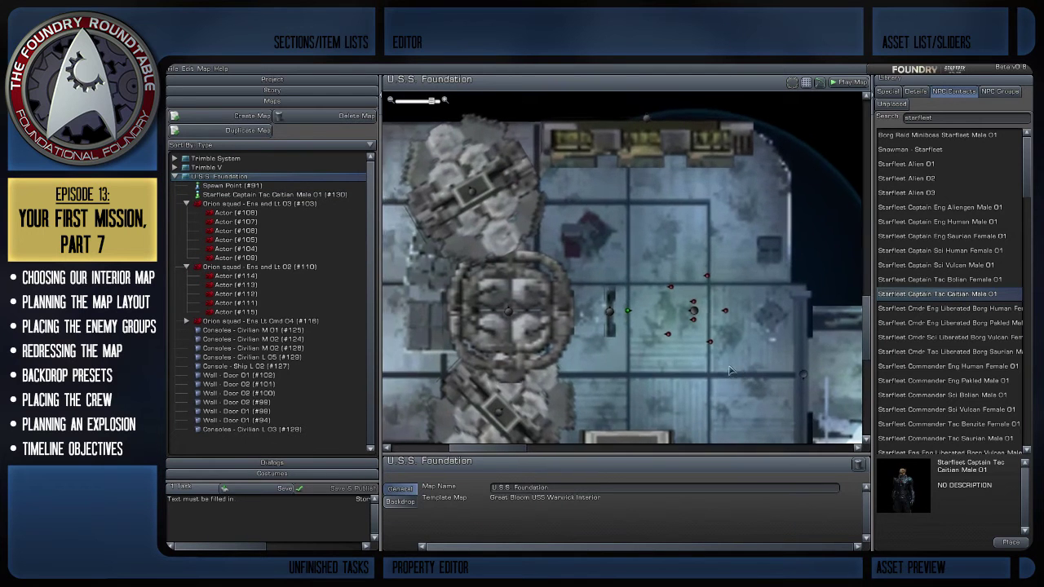
Set the Caitian Starfleet captain's behavior to Contact.
{"action": "right_click_drag", "start_coordinate": [791, 379], "coordinate": [688, 356]}
{"action": "scroll", "coordinate": [687, 356], "scroll_direction": "down", "scroll_amount": 2}
{"action": "scroll", "coordinate": [687, 355], "scroll_direction": "down", "scroll_amount": 4}
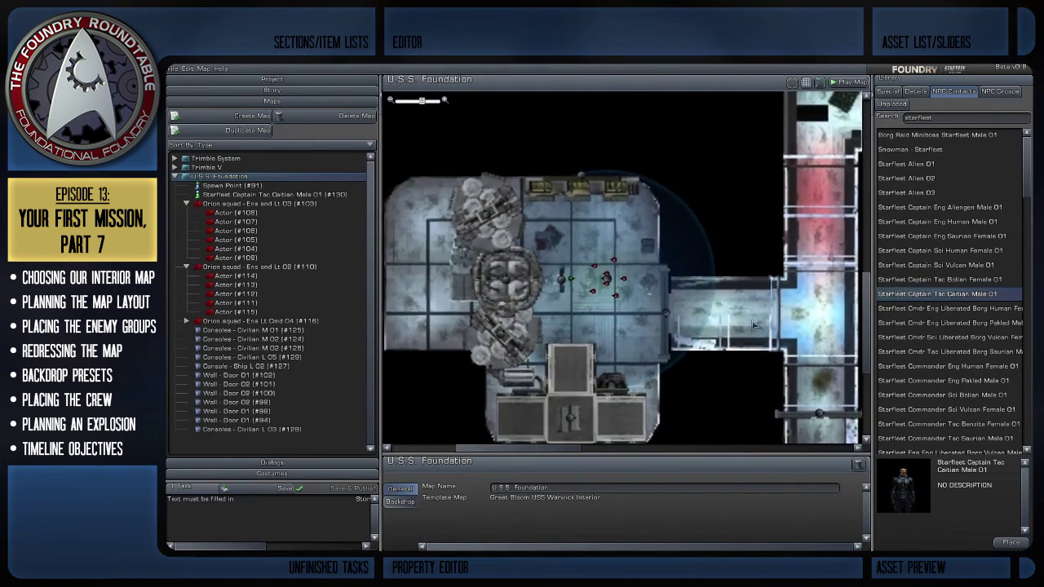
{"action": "scroll", "coordinate": [668, 339], "scroll_direction": "up", "scroll_amount": 3}
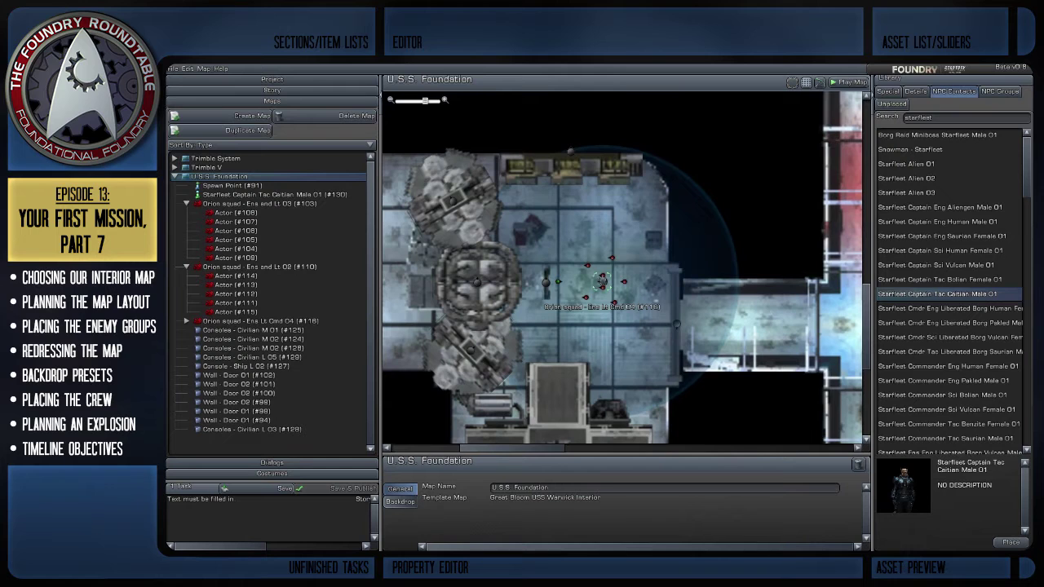
{"action": "left_click", "coordinate": [556, 282]}
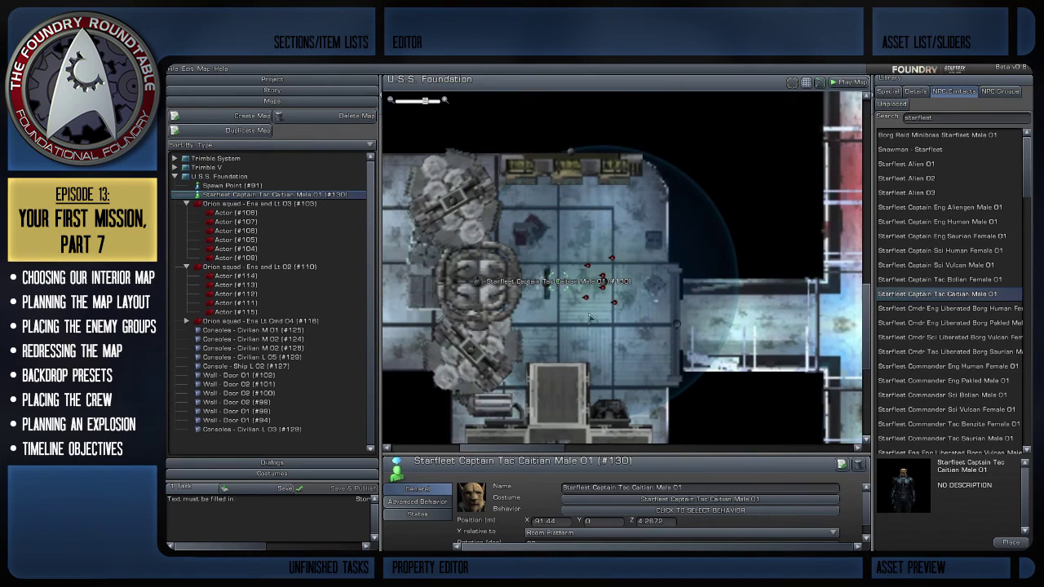
{"action": "left_click", "coordinate": [420, 504]}
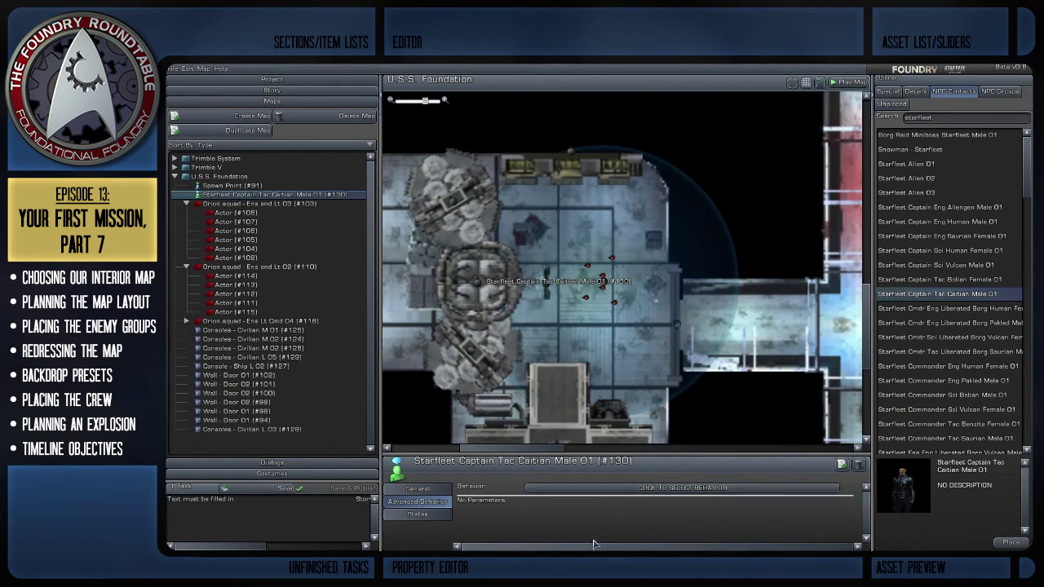
{"action": "scroll", "coordinate": [714, 397], "scroll_direction": "down", "scroll_amount": 3}
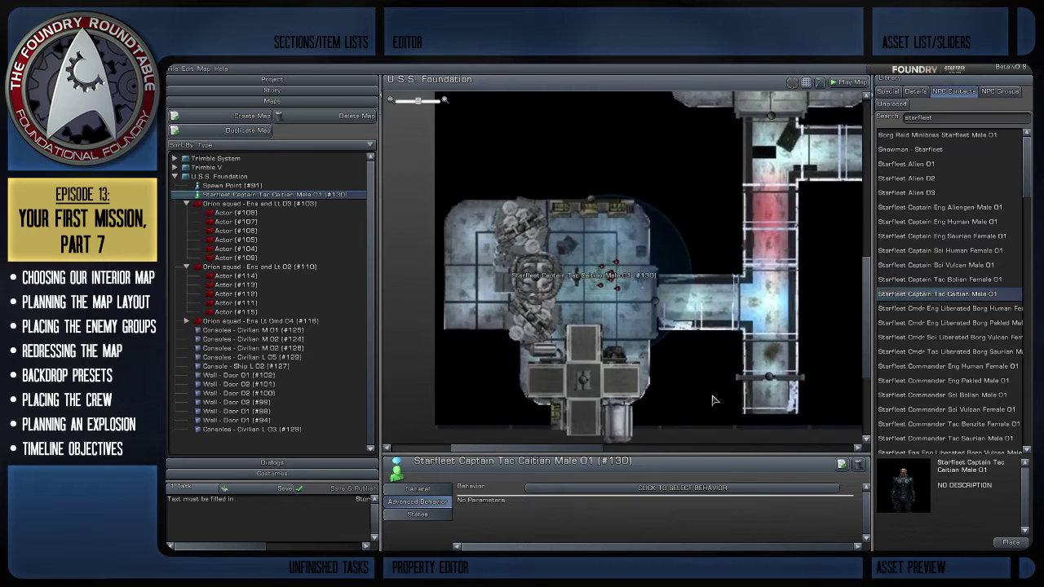
{"action": "scroll", "coordinate": [716, 397], "scroll_direction": "up", "scroll_amount": 3}
{"action": "scroll", "coordinate": [689, 433], "scroll_direction": "up", "scroll_amount": 3}
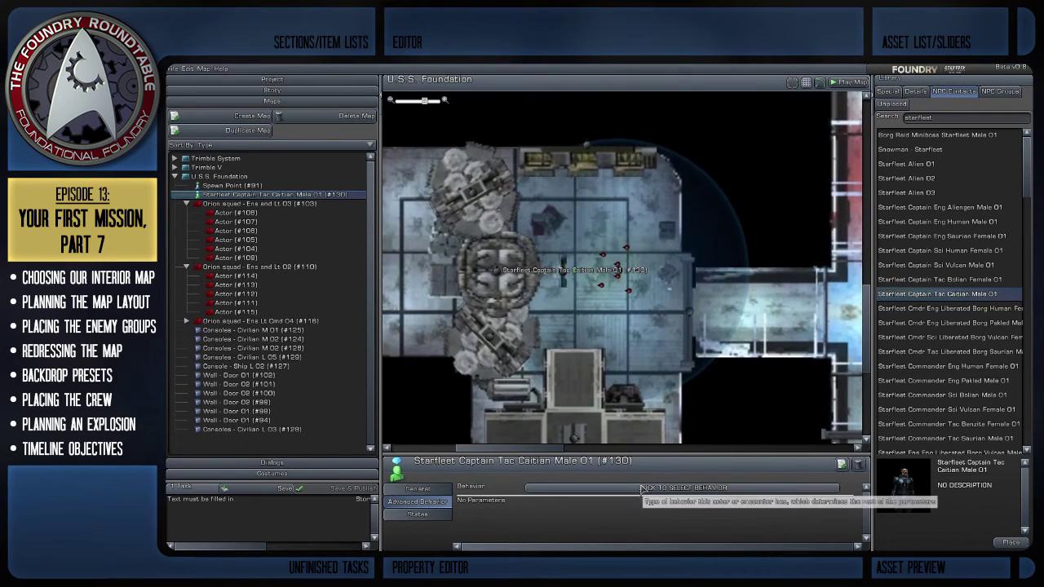
{"action": "left_click", "coordinate": [640, 488]}
{"action": "left_click", "coordinate": [237, 139]}
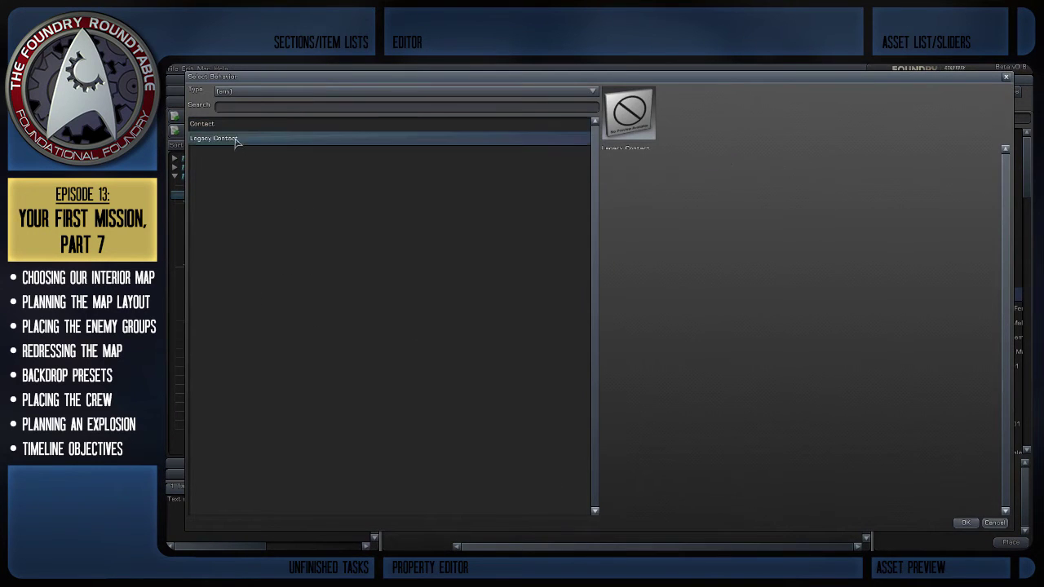
{"action": "left_click", "coordinate": [227, 123]}
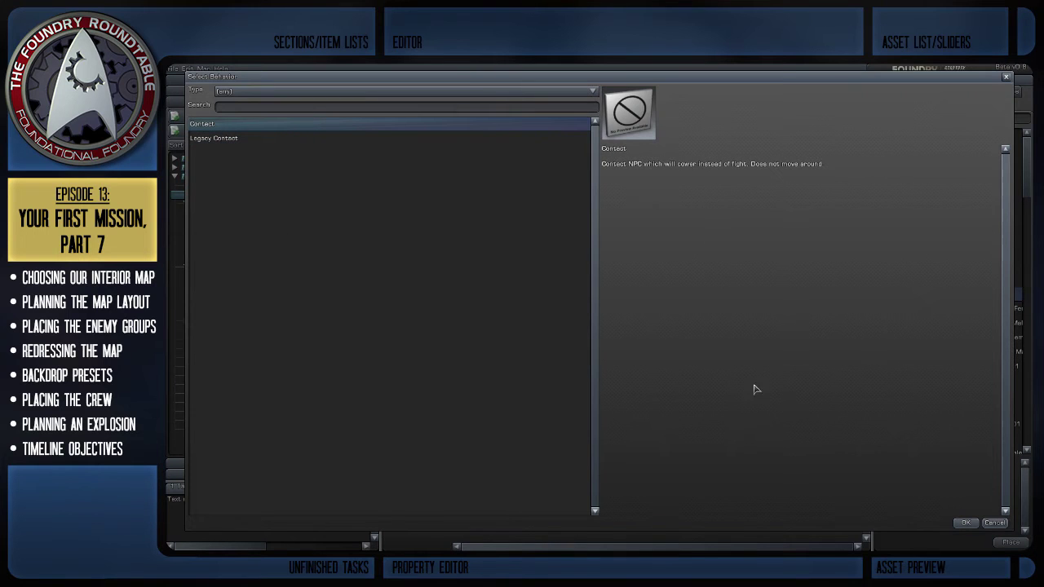
{"action": "left_click", "coordinate": [965, 523]}
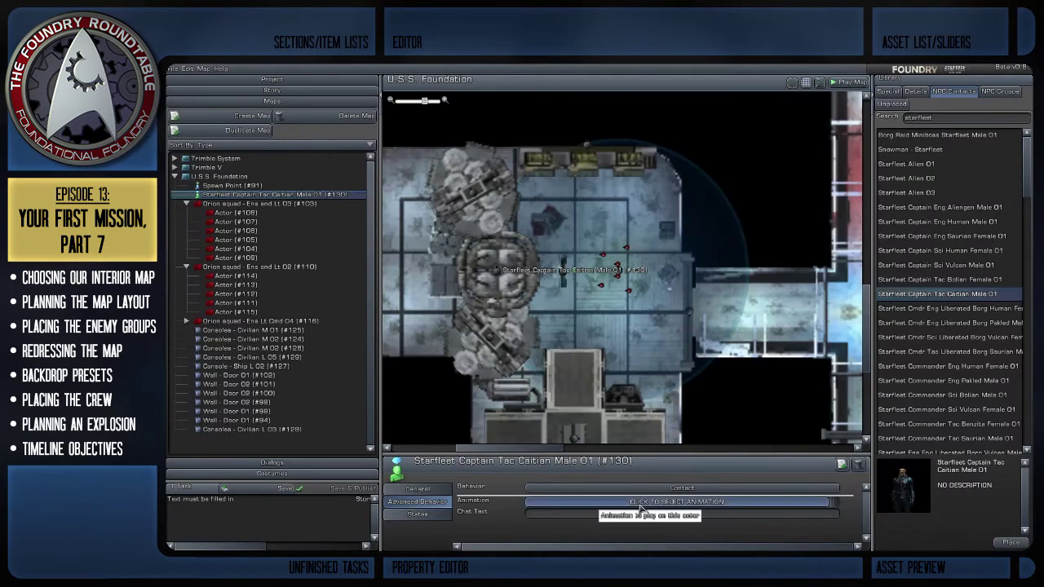
Search the animations for "poi" and give the Starfleet captain the Point Pistol animation.
{"action": "left_click", "coordinate": [640, 502]}
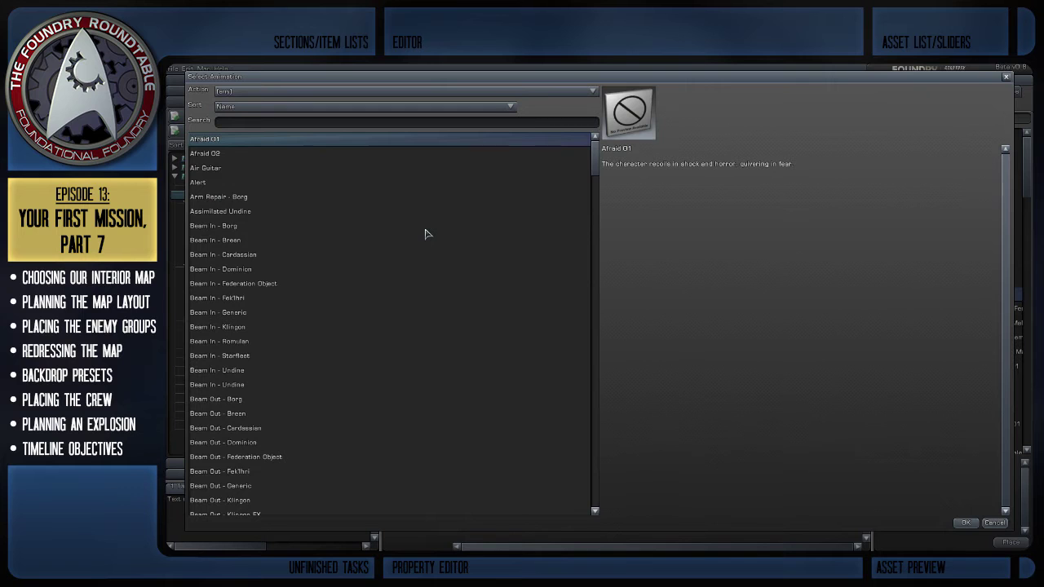
{"action": "type", "text": "poi"}
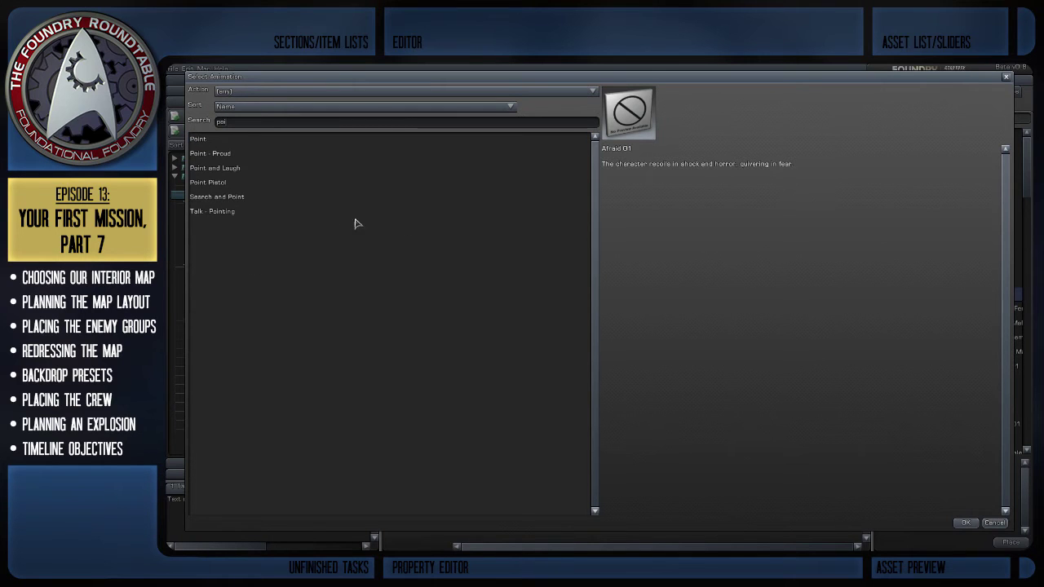
{"action": "left_click", "coordinate": [253, 184]}
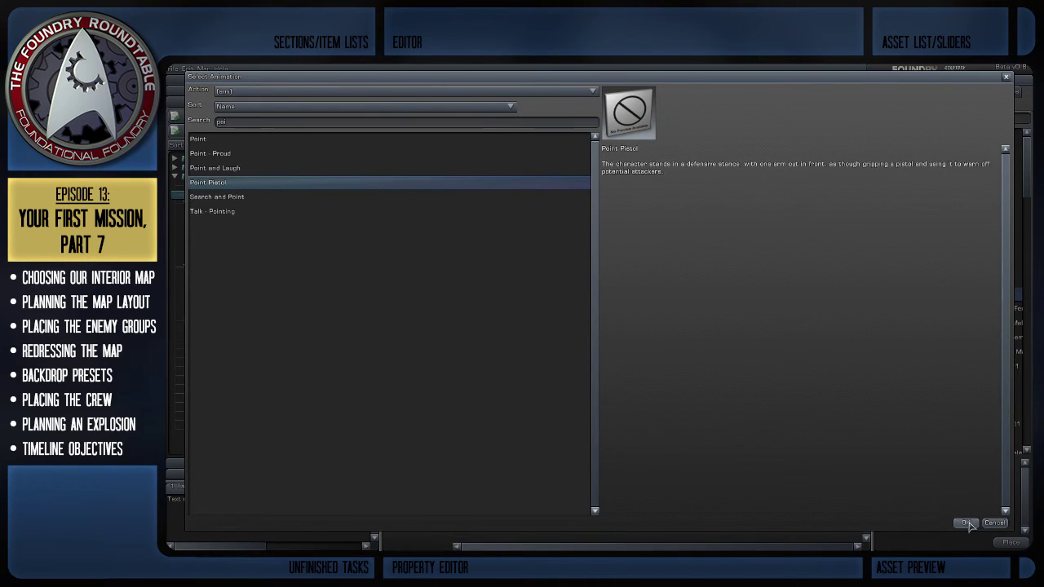
{"action": "left_click", "coordinate": [965, 524]}
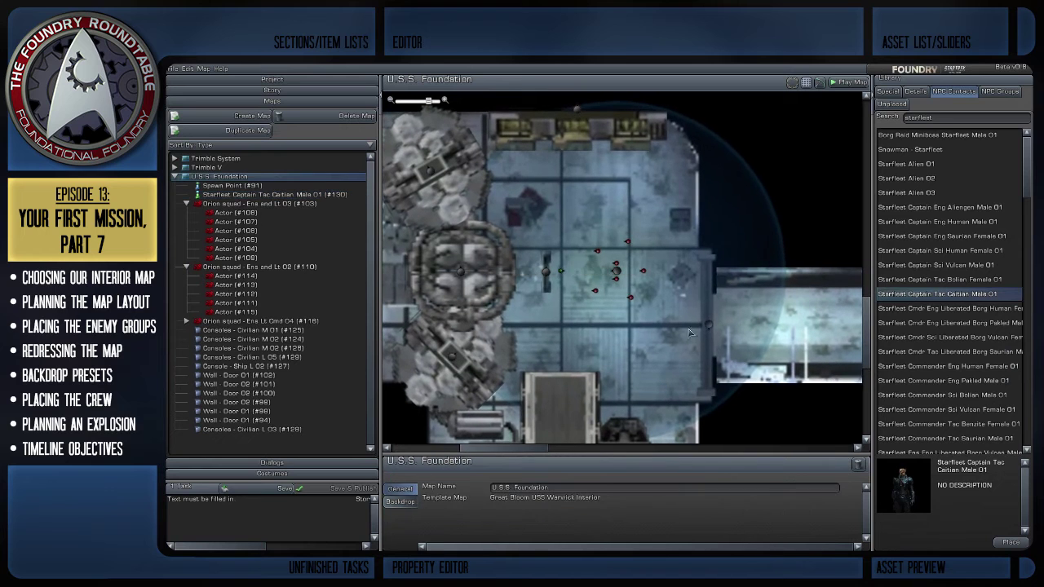
Look over the map's corridors and rooms beyond the Starfleet captain's rubble room.
{"action": "scroll", "coordinate": [596, 267], "scroll_direction": "down", "scroll_amount": 2}
{"action": "right_click_drag", "start_coordinate": [598, 268], "coordinate": [513, 262]}
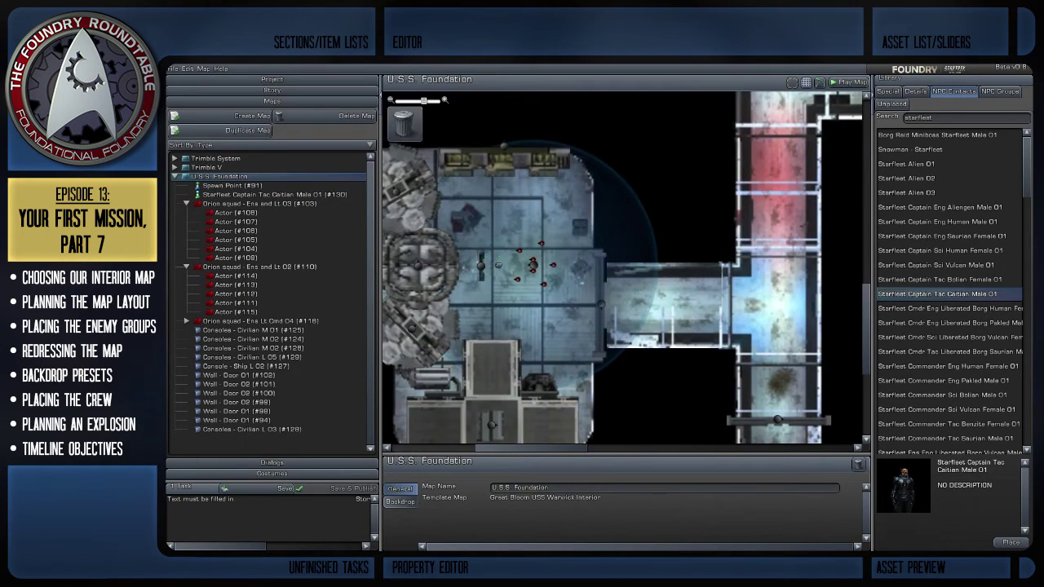
{"action": "scroll", "coordinate": [650, 345], "scroll_direction": "down", "scroll_amount": 3}
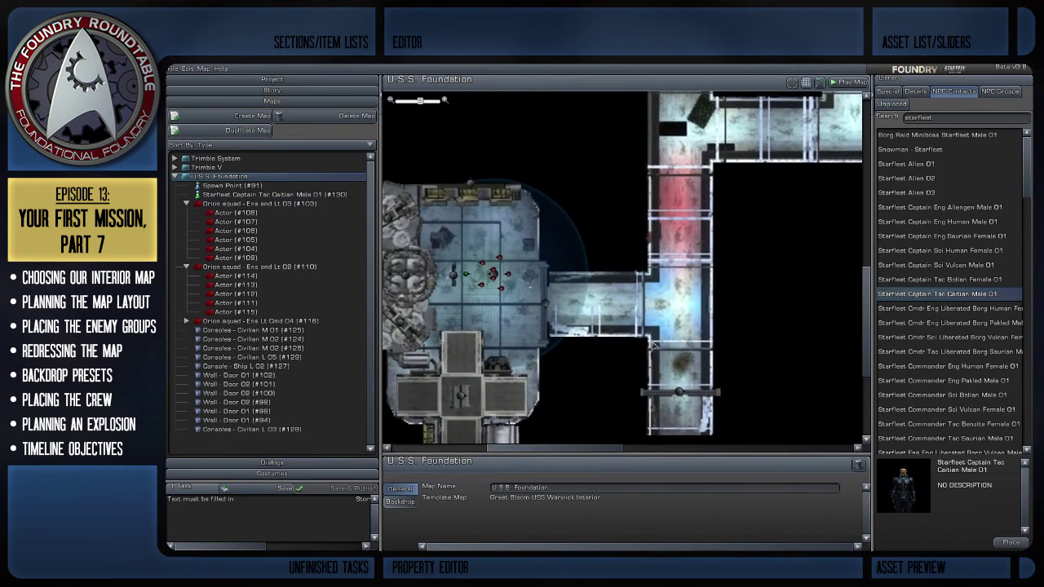
{"action": "scroll", "coordinate": [650, 345], "scroll_direction": "down", "scroll_amount": 4}
{"action": "scroll", "coordinate": [645, 341], "scroll_direction": "up", "scroll_amount": 5}
{"action": "scroll", "coordinate": [579, 350], "scroll_direction": "up", "scroll_amount": 2}
{"action": "right_click_drag", "start_coordinate": [580, 350], "coordinate": [634, 381]}
{"action": "scroll", "coordinate": [634, 380], "scroll_direction": "down", "scroll_amount": 3}
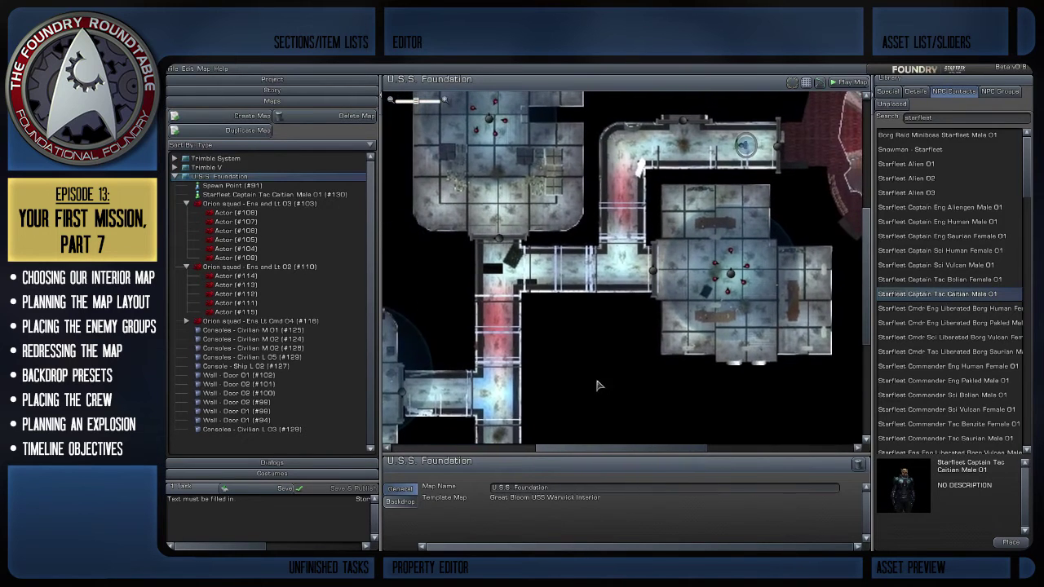
Open the map's backdrop template choices, preview Interior Sky Undine 01 and JFS-47 Interior, and look through the list.
{"action": "left_click", "coordinate": [401, 501]}
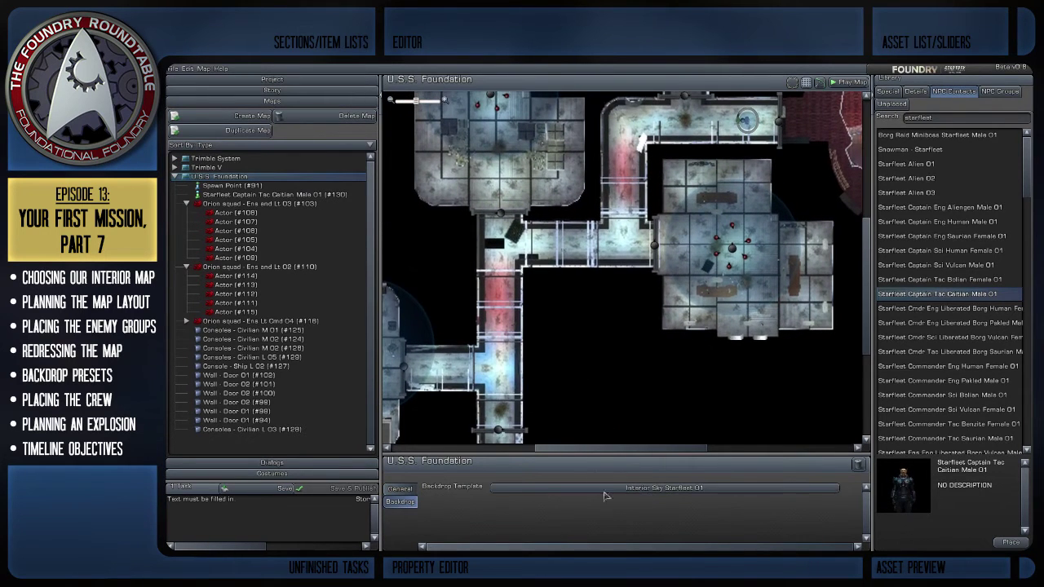
{"action": "left_click", "coordinate": [607, 488]}
{"action": "left_click", "coordinate": [264, 360]}
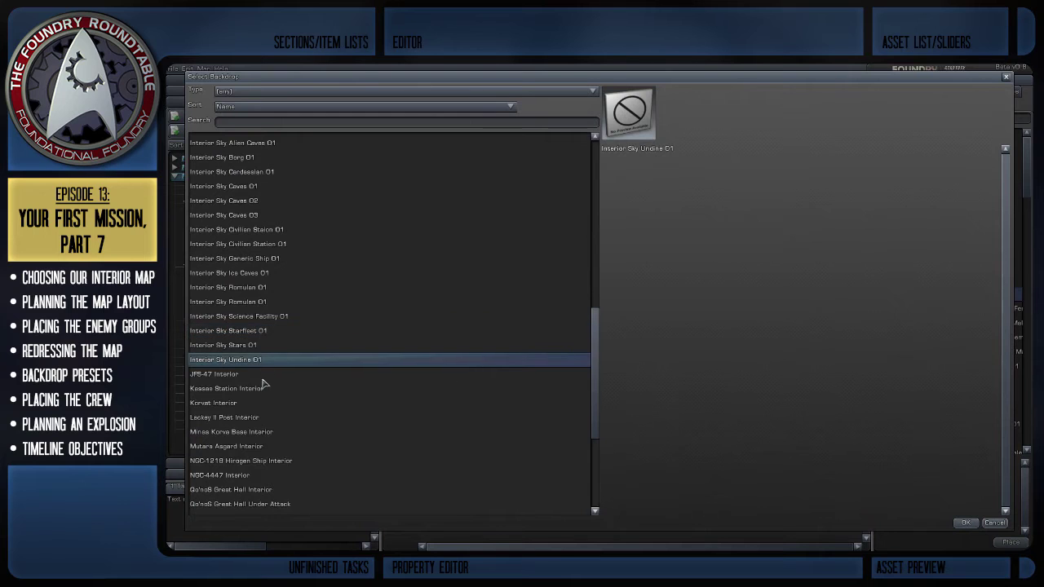
{"action": "left_click", "coordinate": [264, 375]}
{"action": "scroll", "coordinate": [320, 425], "scroll_direction": "up", "scroll_amount": 2}
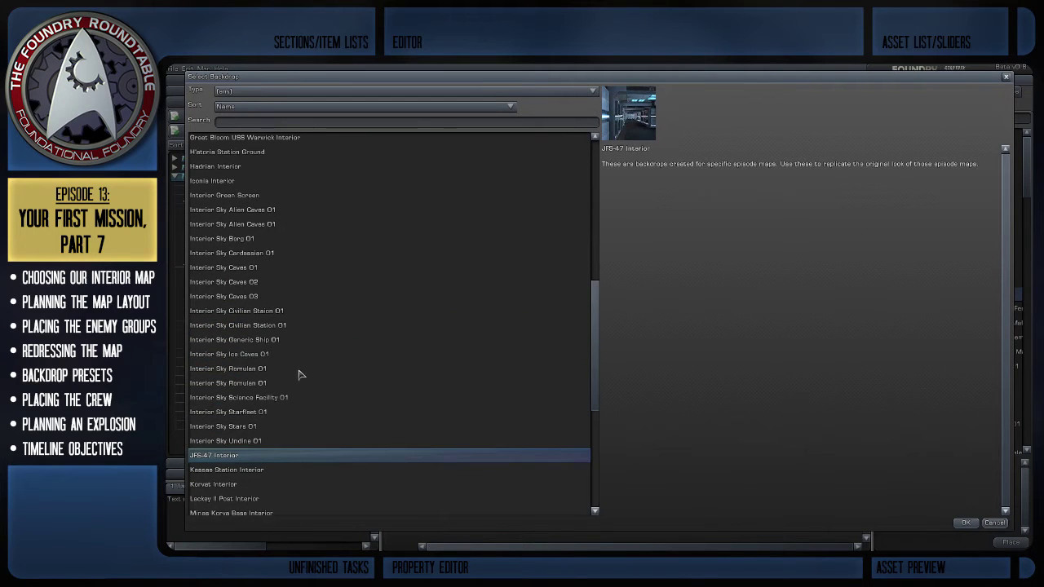
{"action": "scroll", "coordinate": [279, 368], "scroll_direction": "up", "scroll_amount": 10}
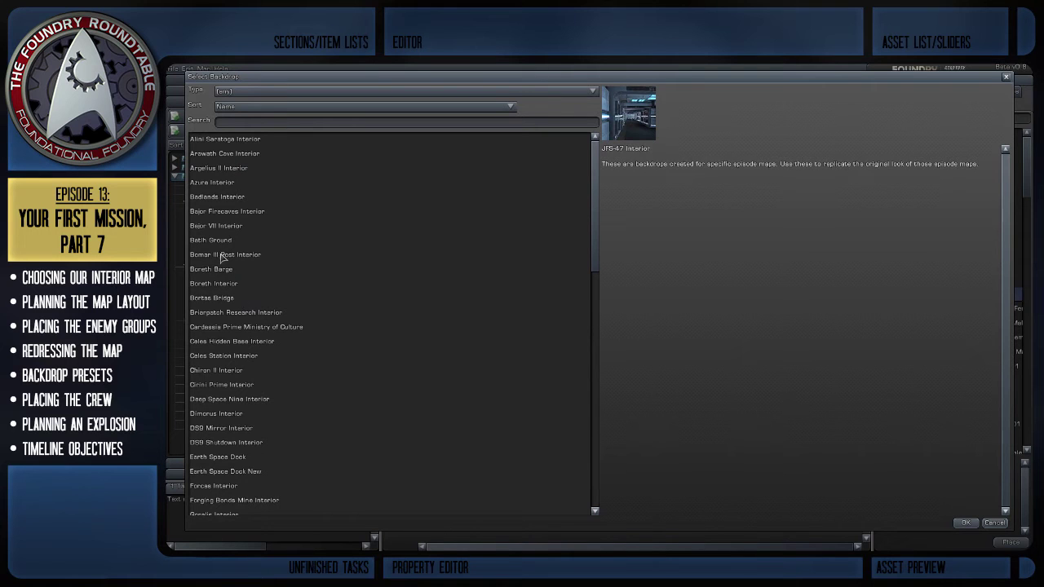
{"action": "scroll", "coordinate": [314, 354], "scroll_direction": "down", "scroll_amount": 9}
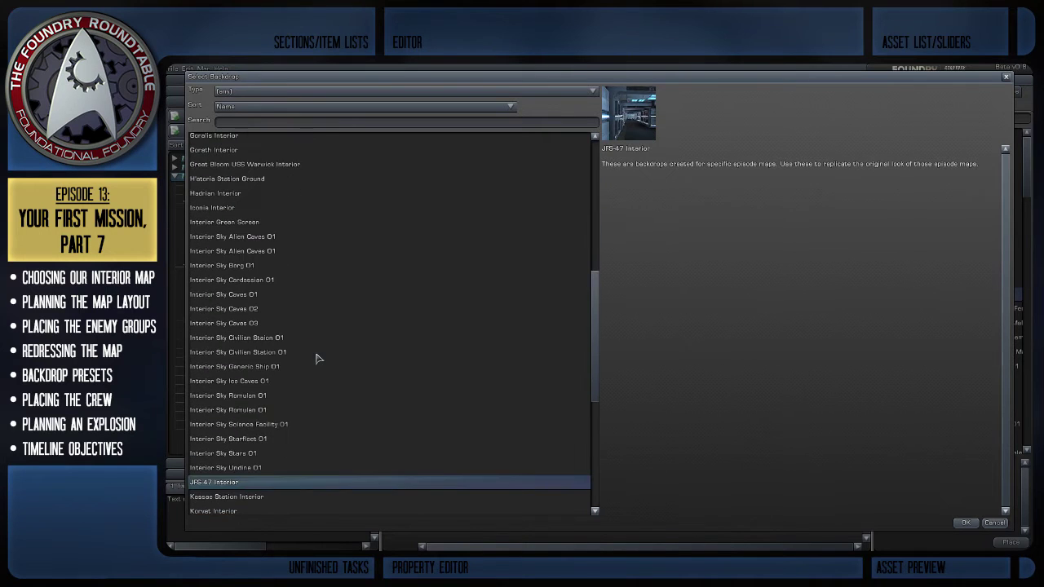
Preview several Interior Sky backdrops, ending with Interior Sky Starfleet 01.
{"action": "left_click", "coordinate": [250, 253]}
{"action": "left_click", "coordinate": [262, 339]}
{"action": "left_click", "coordinate": [273, 383]}
{"action": "left_click", "coordinate": [259, 398]}
{"action": "left_click", "coordinate": [261, 423]}
{"action": "left_click", "coordinate": [269, 441]}
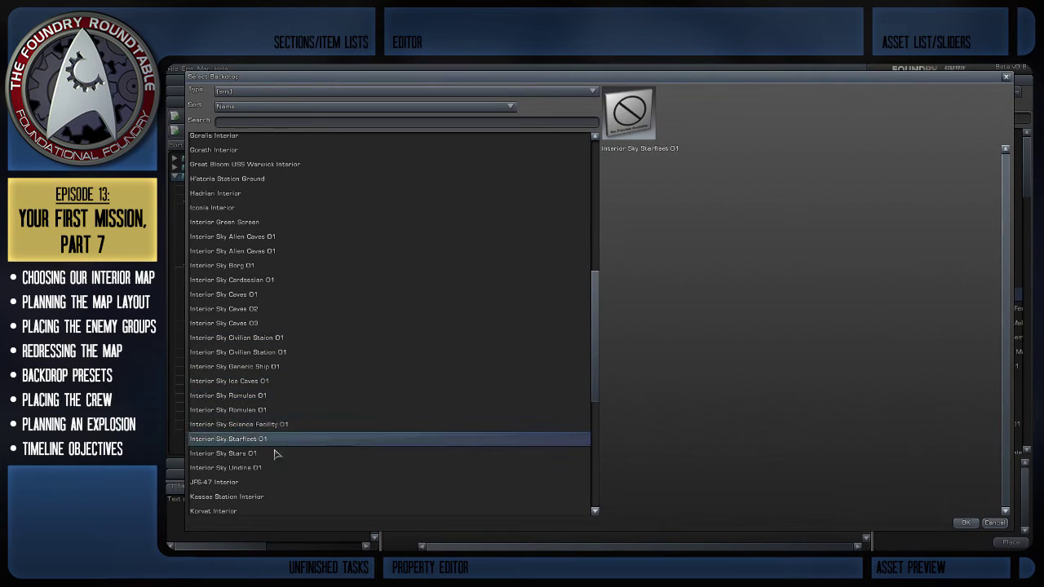
Set the U.S.S. Foundation map's backdrop to Qo'noS Great Hall Under Attack after previewing NGC-4447 Interior.
{"action": "scroll", "coordinate": [287, 460], "scroll_direction": "down", "scroll_amount": 2}
{"action": "left_click", "coordinate": [287, 458]}
{"action": "scroll", "coordinate": [308, 478], "scroll_direction": "down", "scroll_amount": 1}
{"action": "scroll", "coordinate": [308, 479], "scroll_direction": "down", "scroll_amount": 1}
{"action": "left_click", "coordinate": [265, 452]}
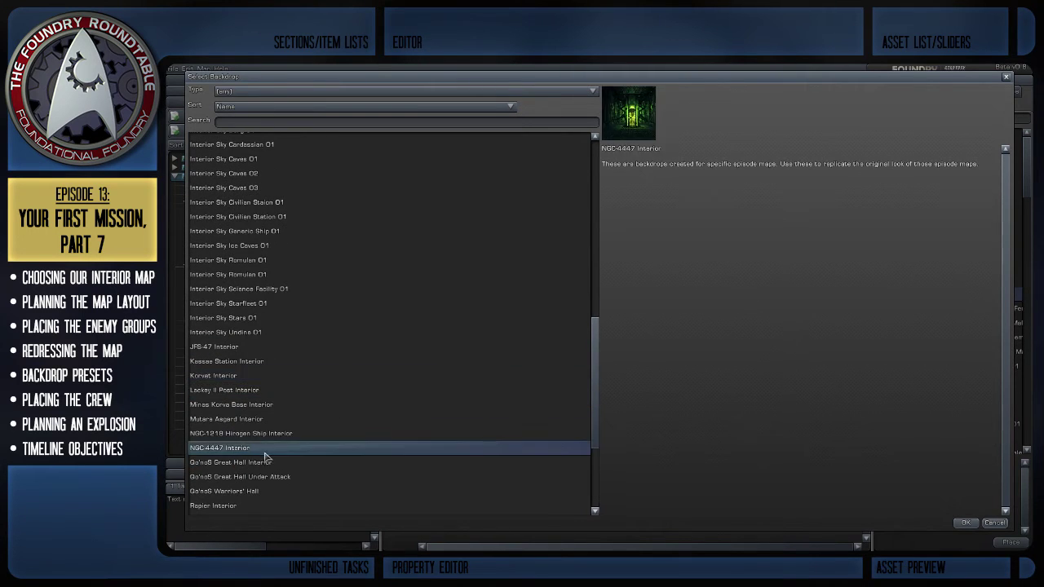
{"action": "left_click", "coordinate": [287, 479]}
{"action": "left_click", "coordinate": [266, 461]}
{"action": "left_click", "coordinate": [267, 481]}
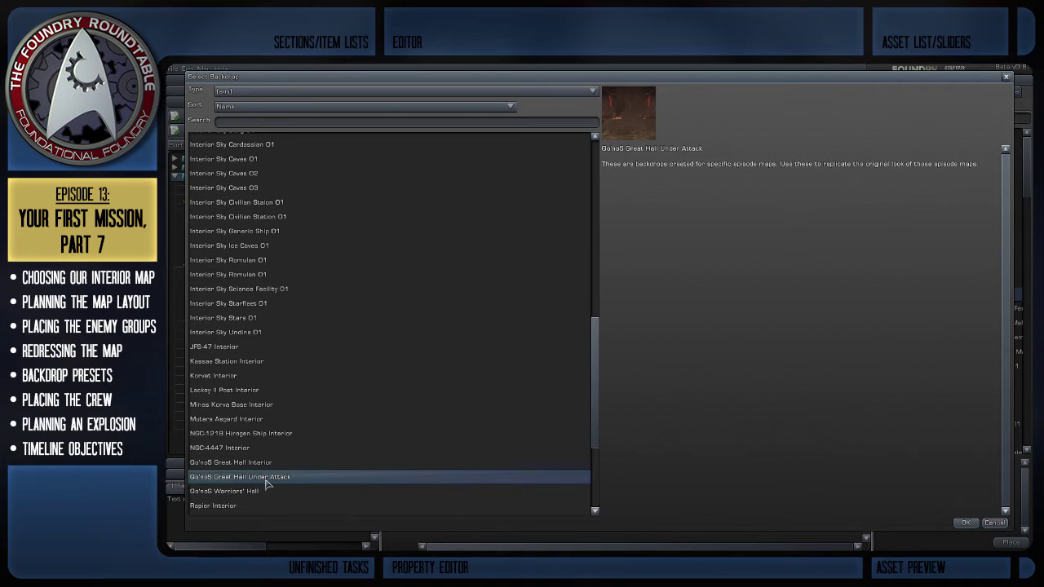
{"action": "left_click", "coordinate": [965, 523]}
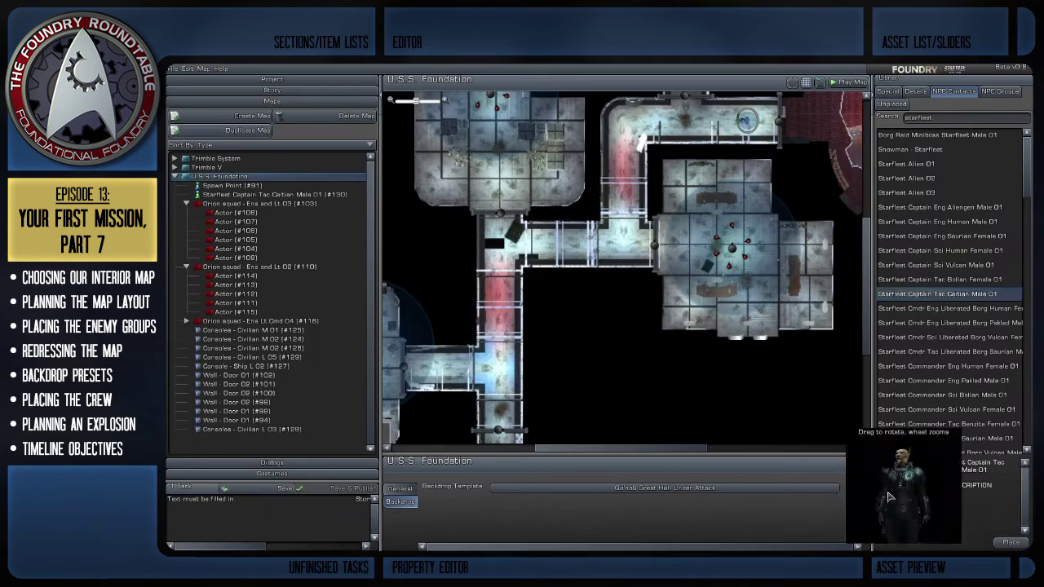
Clear the NPC contact search and search the detail assets for "ice".
{"action": "scroll", "coordinate": [706, 405], "scroll_direction": "down", "scroll_amount": 1}
{"action": "right_click_drag", "start_coordinate": [706, 406], "coordinate": [683, 381]}
{"action": "scroll", "coordinate": [670, 406], "scroll_direction": "down", "scroll_amount": 2}
{"action": "scroll", "coordinate": [708, 402], "scroll_direction": "up", "scroll_amount": 1}
{"action": "scroll", "coordinate": [707, 401], "scroll_direction": "up", "scroll_amount": 1}
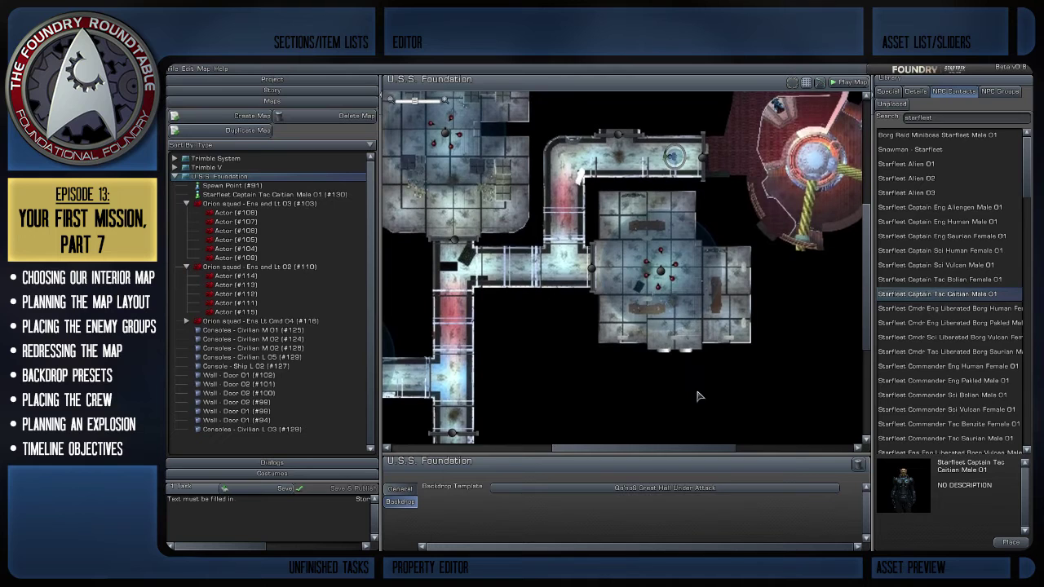
{"action": "left_click_drag", "start_coordinate": [933, 120], "coordinate": [868, 125]}
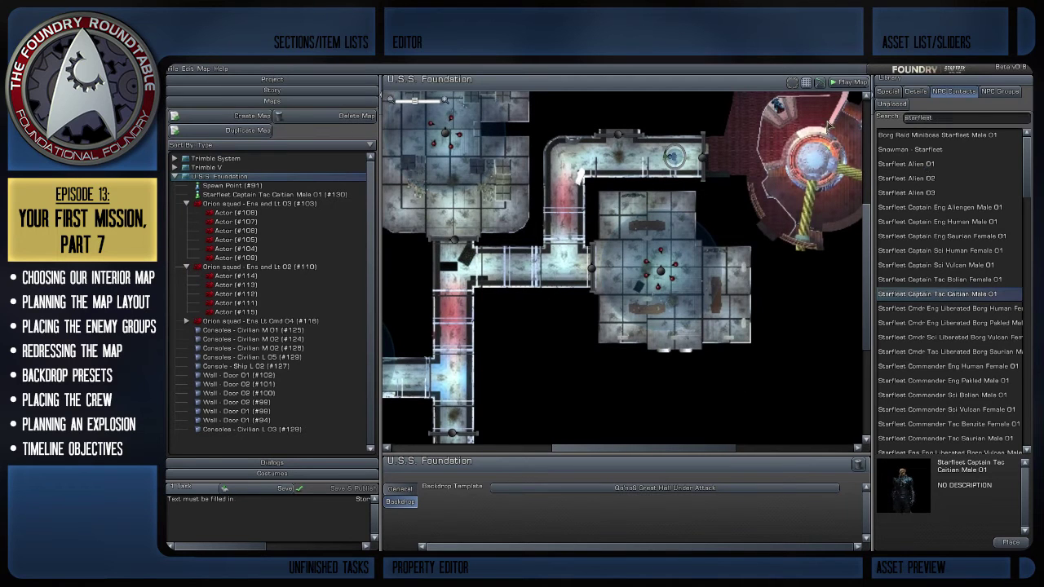
{"action": "key", "text": "BackSpace"}
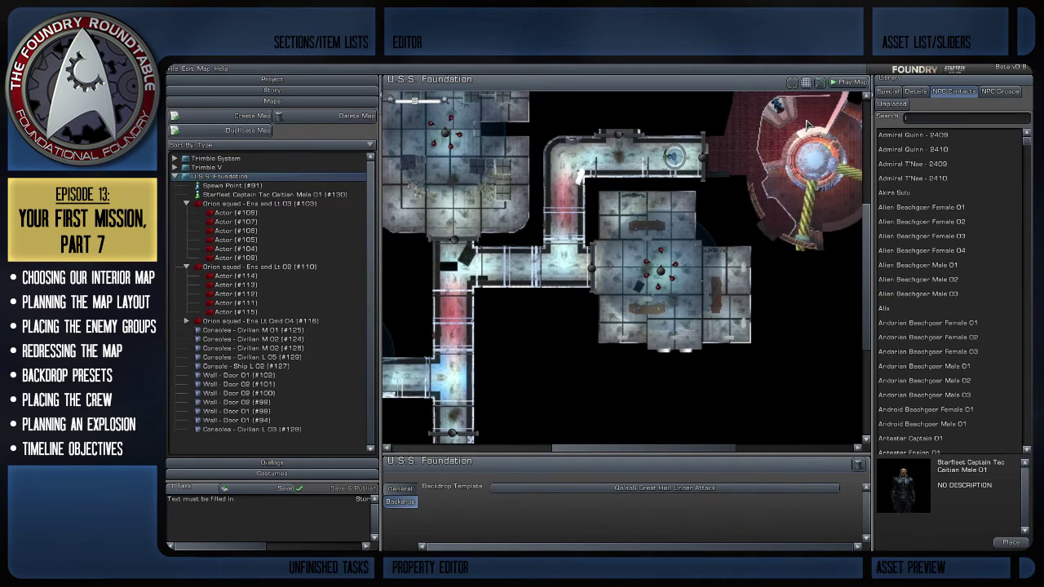
{"action": "left_click", "coordinate": [915, 90]}
{"action": "left_click", "coordinate": [918, 179]}
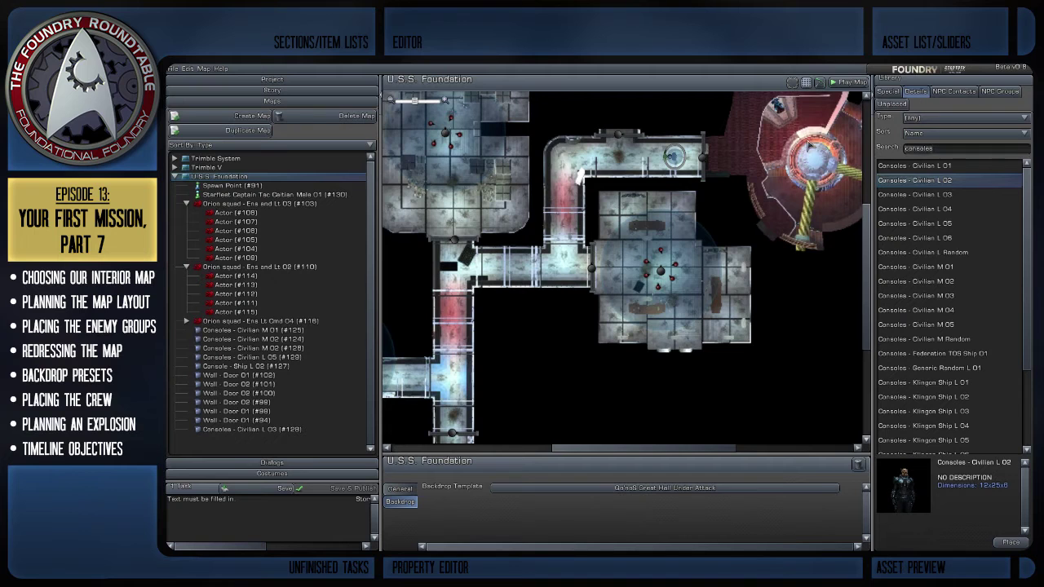
{"action": "key", "text": "BackSpace"}
{"action": "type", "text": "ice"}
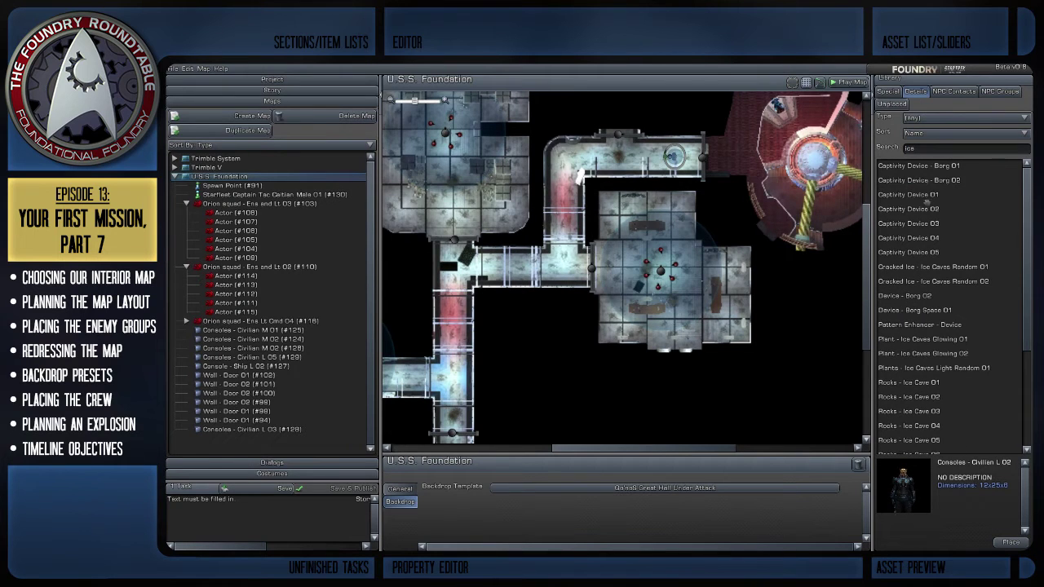
Preview the ice detail assets, including Rocks - Ice Cave 04 and Rocks - Ice Cave 15.
{"action": "left_click", "coordinate": [952, 310]}
{"action": "left_click", "coordinate": [959, 397]}
{"action": "left_click", "coordinate": [945, 423]}
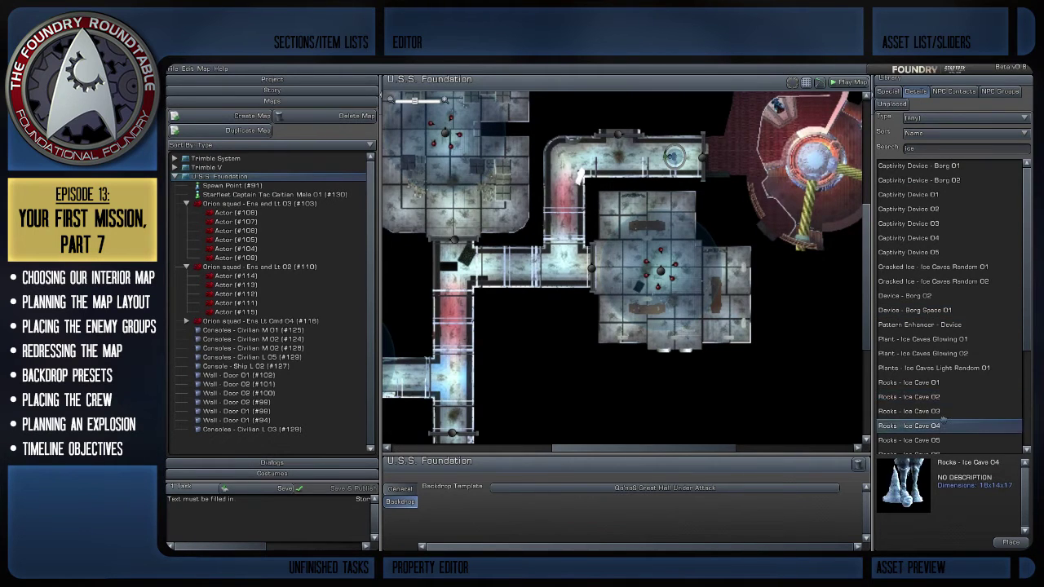
{"action": "scroll", "coordinate": [945, 421], "scroll_direction": "down", "scroll_amount": 3}
{"action": "left_click", "coordinate": [938, 375]}
{"action": "left_click", "coordinate": [939, 402]}
{"action": "left_click", "coordinate": [948, 431]}
{"action": "left_click", "coordinate": [944, 445]}
{"action": "scroll", "coordinate": [942, 440], "scroll_direction": "down", "scroll_amount": 3}
{"action": "left_click", "coordinate": [937, 402]}
{"action": "left_click", "coordinate": [944, 429]}
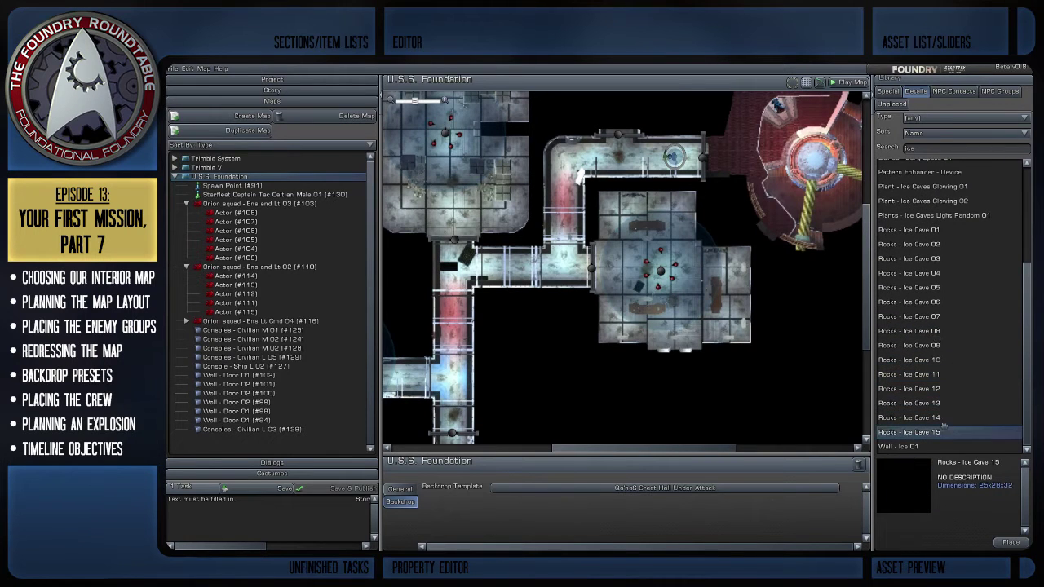
Place Wall - Ice 01 just outside the lower edge of the cross-shaped room with the Orion squad.
{"action": "left_click", "coordinate": [921, 449]}
{"action": "left_click_drag", "start_coordinate": [924, 448], "coordinate": [664, 354]}
{"action": "scroll", "coordinate": [664, 354], "scroll_direction": "up", "scroll_amount": 3}
{"action": "left_click_drag", "start_coordinate": [650, 314], "coordinate": [647, 304]}
{"action": "left_click", "coordinate": [662, 376]}
{"action": "scroll", "coordinate": [708, 313], "scroll_direction": "down", "scroll_amount": 2}
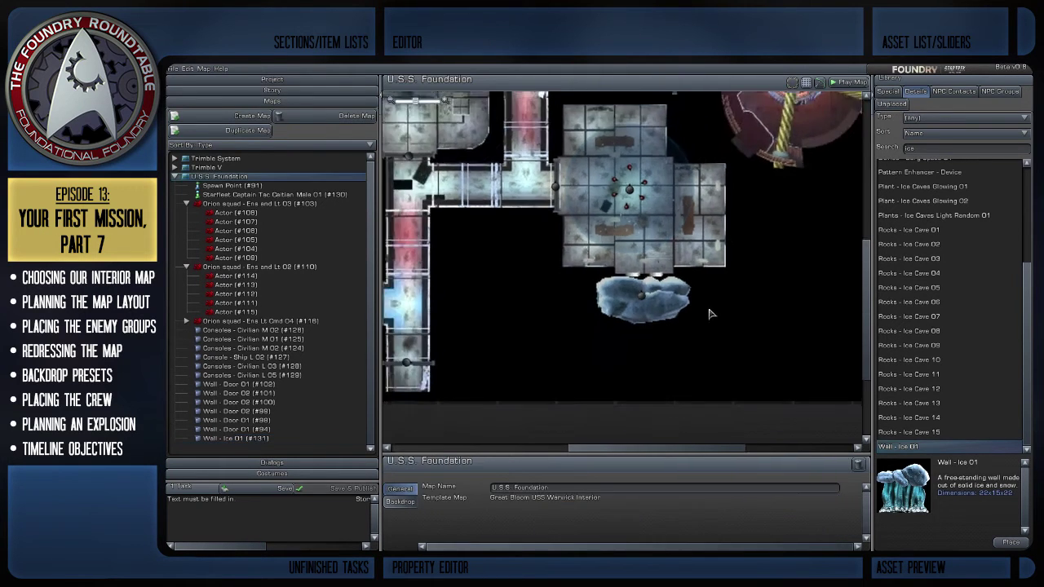
{"action": "scroll", "coordinate": [710, 314], "scroll_direction": "down", "scroll_amount": 3}
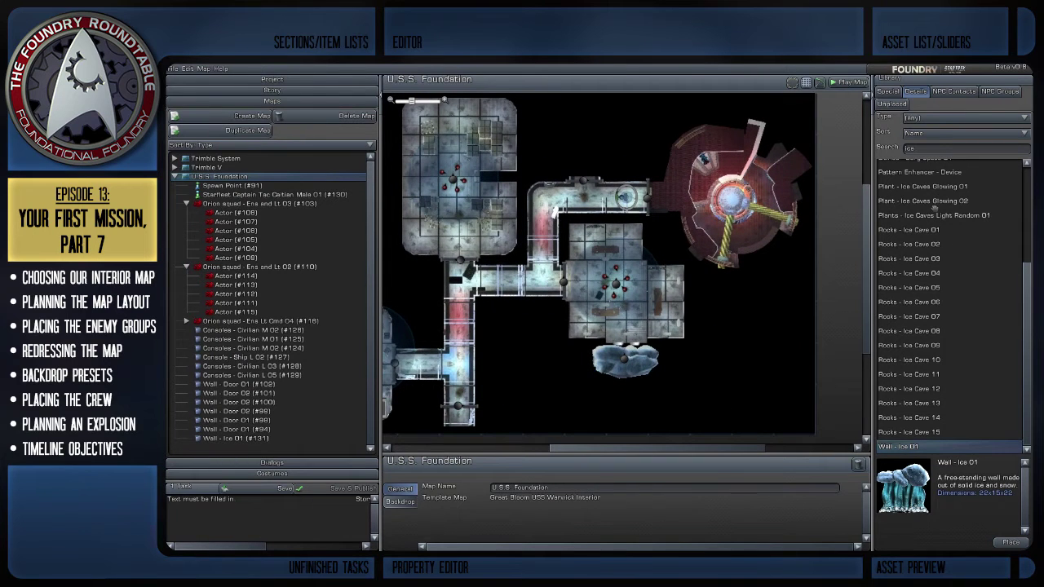
{"action": "scroll", "coordinate": [726, 349], "scroll_direction": "down", "scroll_amount": 3}
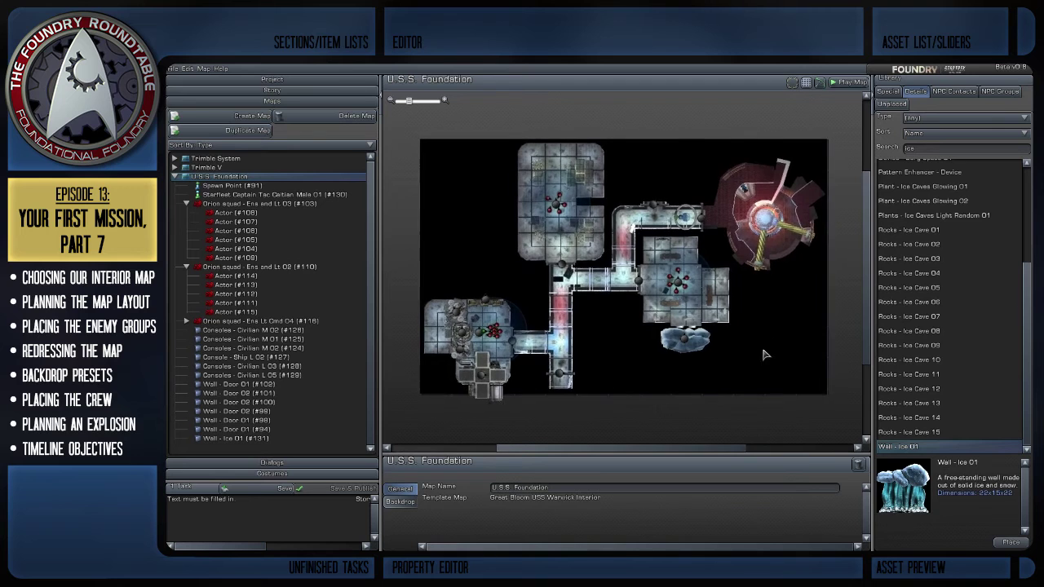
{"action": "scroll", "coordinate": [709, 355], "scroll_direction": "up", "scroll_amount": 3}
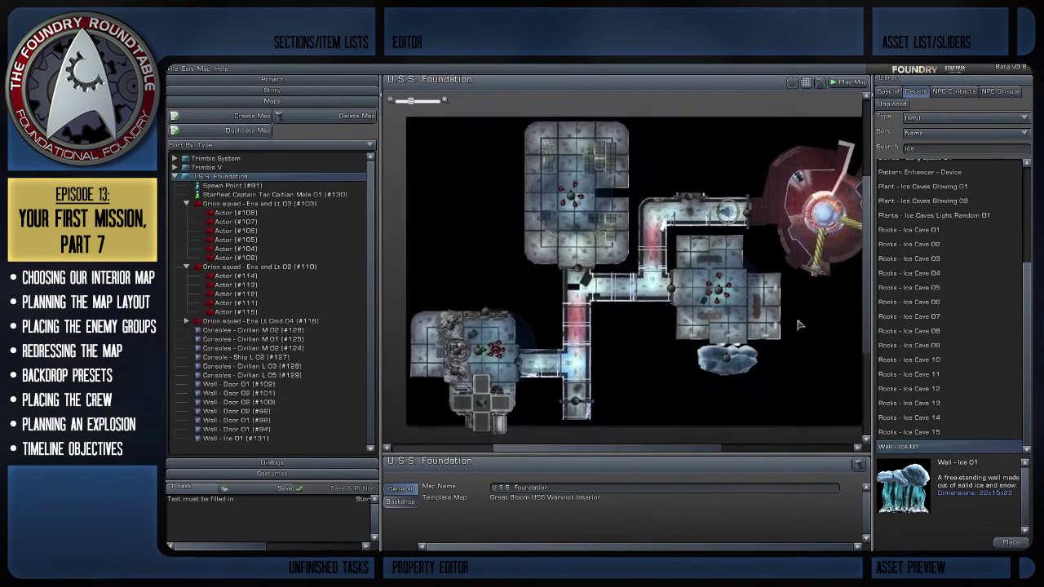
{"action": "scroll", "coordinate": [654, 357], "scroll_direction": "down", "scroll_amount": 1}
{"action": "scroll", "coordinate": [631, 371], "scroll_direction": "up", "scroll_amount": 3}
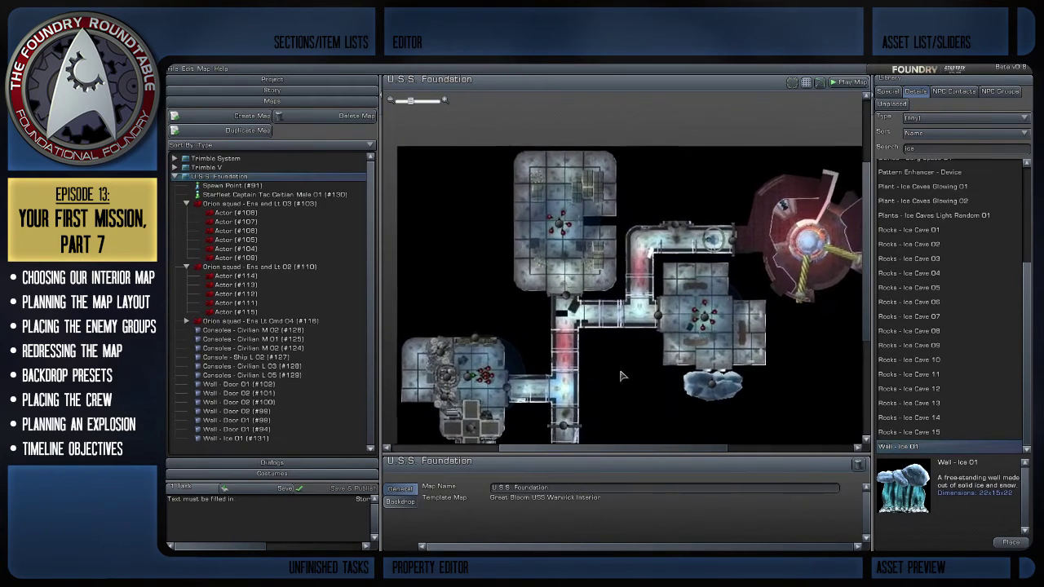
{"action": "scroll", "coordinate": [636, 356], "scroll_direction": "up", "scroll_amount": 1}
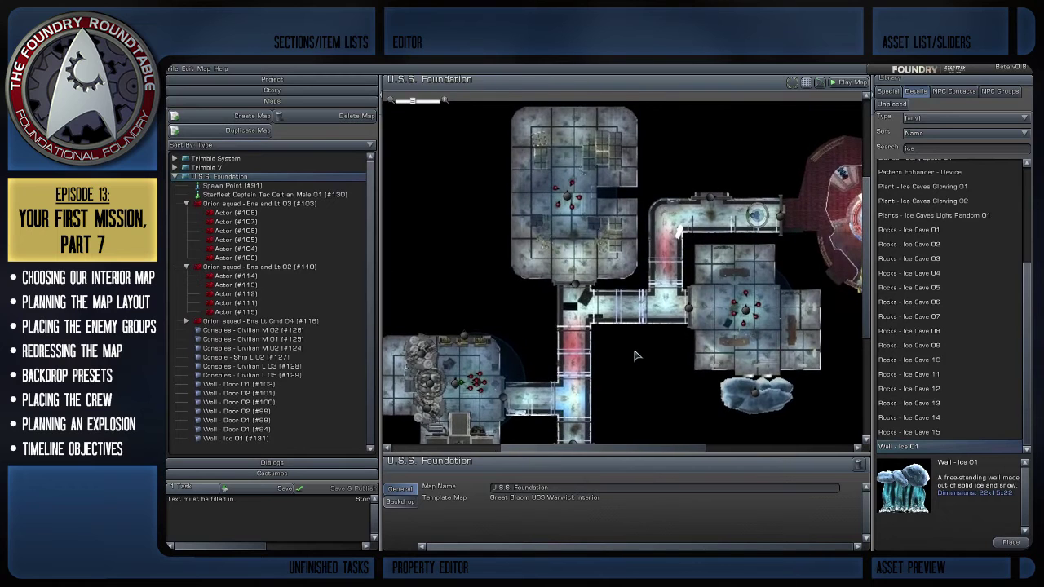
{"action": "scroll", "coordinate": [636, 355], "scroll_direction": "down", "scroll_amount": 1}
{"action": "mouse_move", "coordinate": [635, 352]}
{"action": "right_mouse_down"}
{"action": "mouse_move", "coordinate": [640, 335]}
{"action": "mouse_move", "coordinate": [622, 339]}
{"action": "right_mouse_up"}
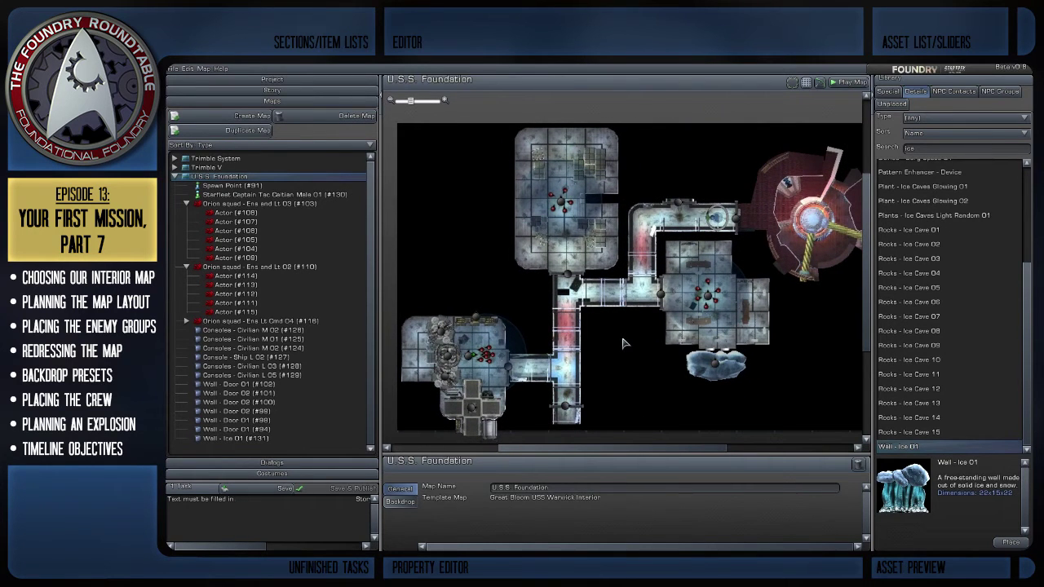
Search the NPC contacts for "starfl" and preview Starfleet Ensign Tac Human Female 01 and 02.
{"action": "left_click", "coordinate": [960, 91]}
{"action": "left_click", "coordinate": [986, 92]}
{"action": "left_click", "coordinate": [957, 92]}
{"action": "left_click", "coordinate": [935, 116]}
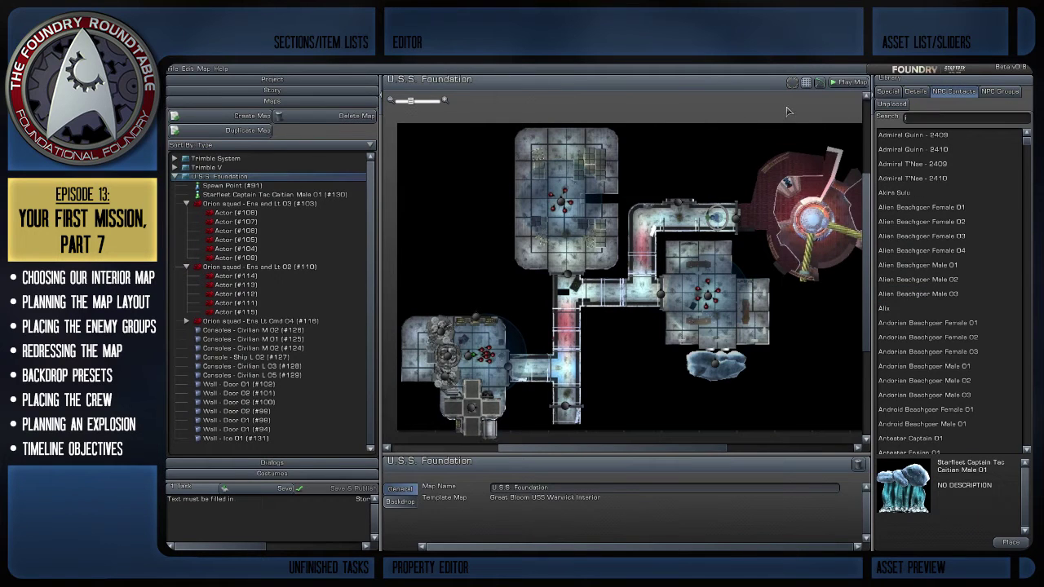
{"action": "type", "text": "star"}
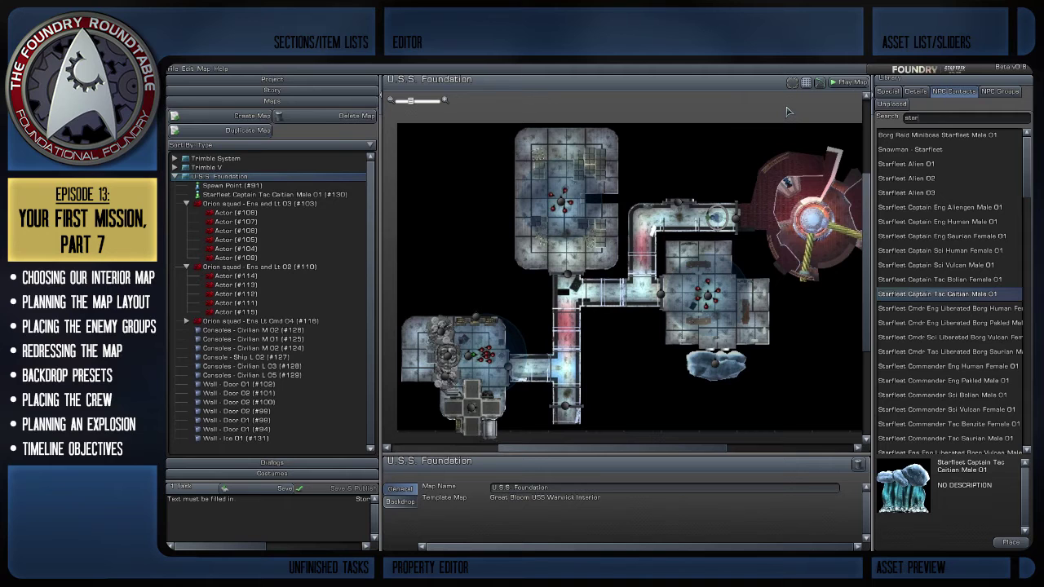
{"action": "scroll", "coordinate": [894, 390], "scroll_direction": "down", "scroll_amount": 6}
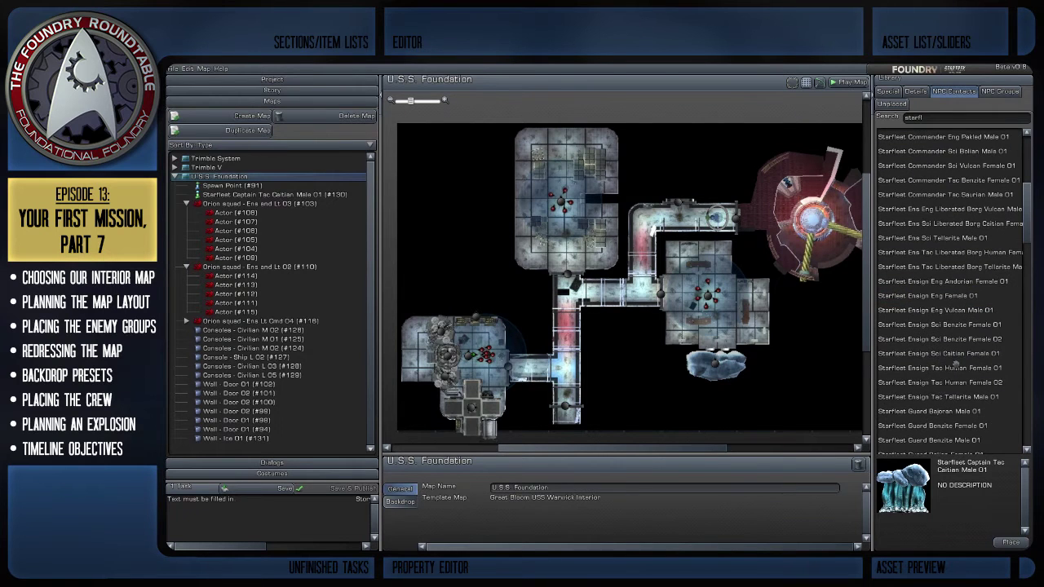
{"action": "left_click", "coordinate": [953, 366]}
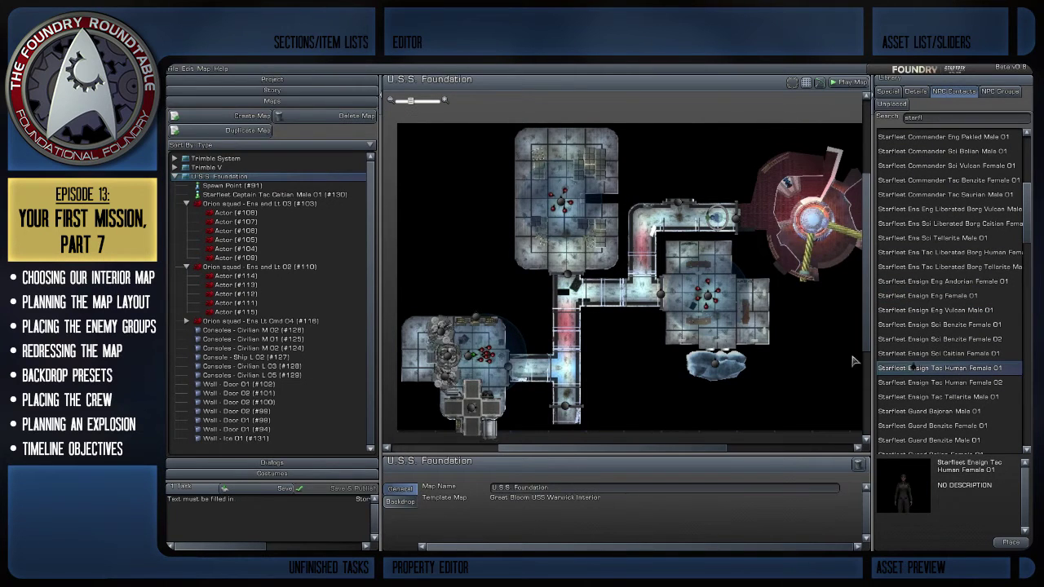
{"action": "left_click", "coordinate": [929, 382]}
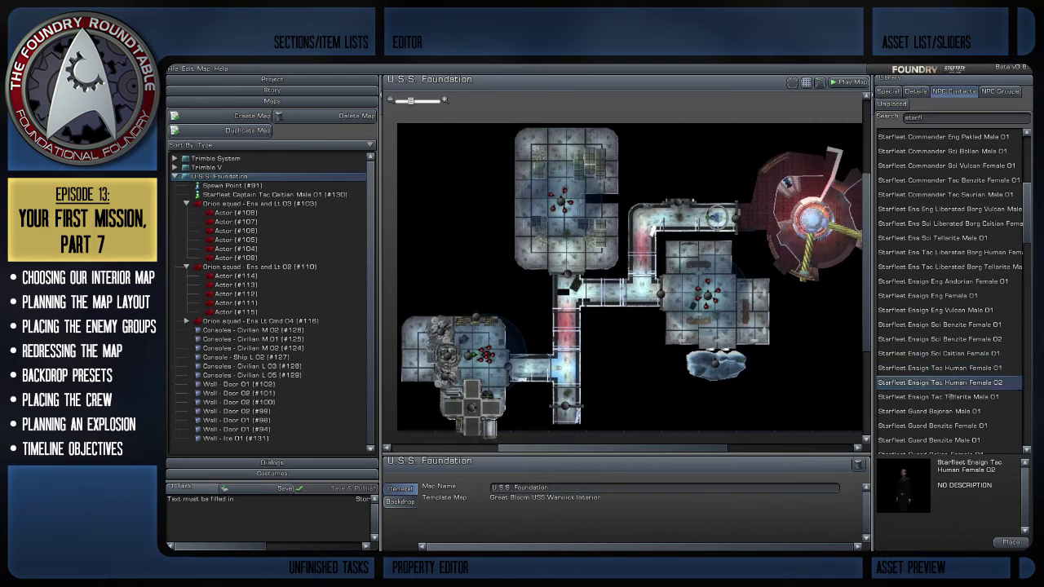
Examine the position of Wall - Ice 01 relative to the cross-shaped room and the surrounding corridors, leaving it deselected.
{"action": "scroll", "coordinate": [746, 400], "scroll_direction": "up", "scroll_amount": 2}
{"action": "right_click_drag", "start_coordinate": [744, 397], "coordinate": [633, 367]}
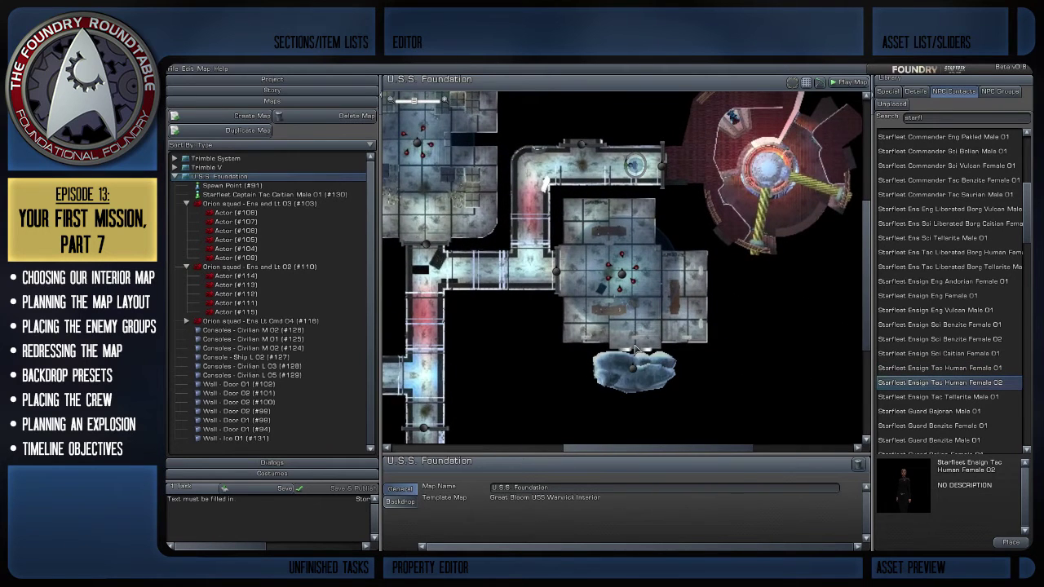
{"action": "left_click", "coordinate": [633, 371]}
{"action": "scroll", "coordinate": [612, 354], "scroll_direction": "up", "scroll_amount": 2}
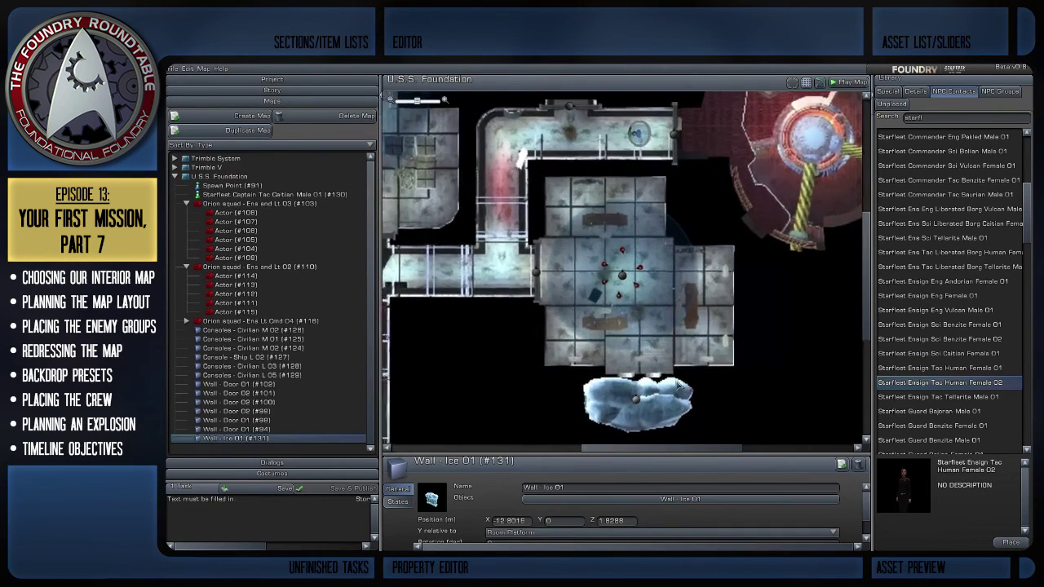
{"action": "right_click_drag", "start_coordinate": [578, 352], "coordinate": [596, 300]}
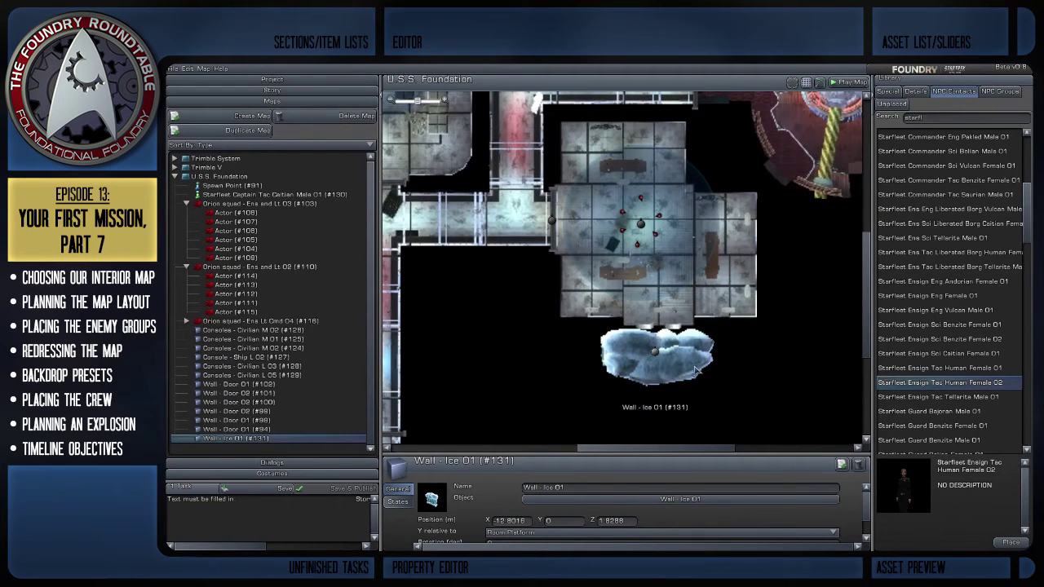
{"action": "scroll", "coordinate": [685, 379], "scroll_direction": "down", "scroll_amount": 5}
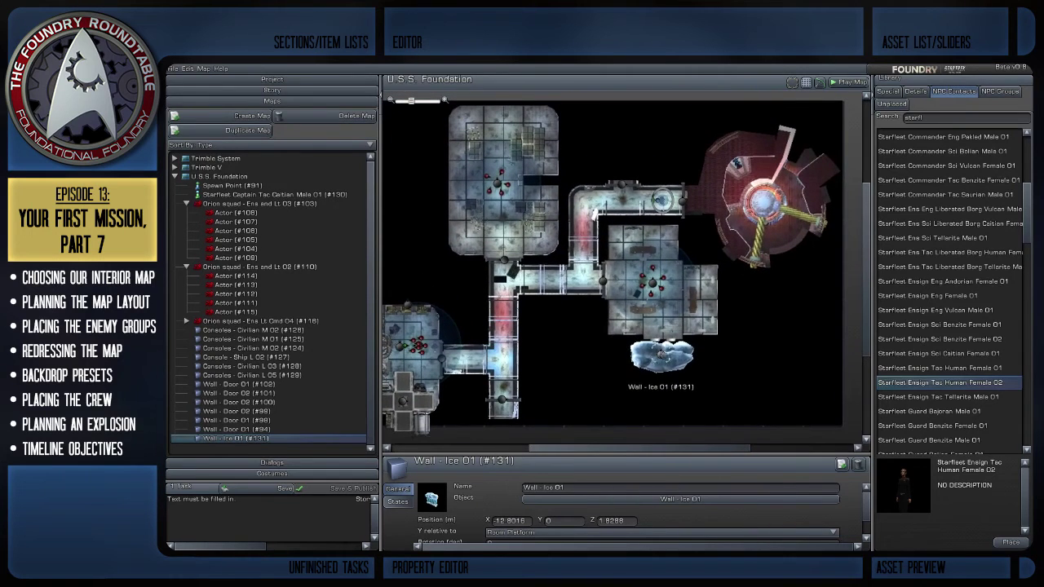
{"action": "scroll", "coordinate": [562, 350], "scroll_direction": "up", "scroll_amount": 3}
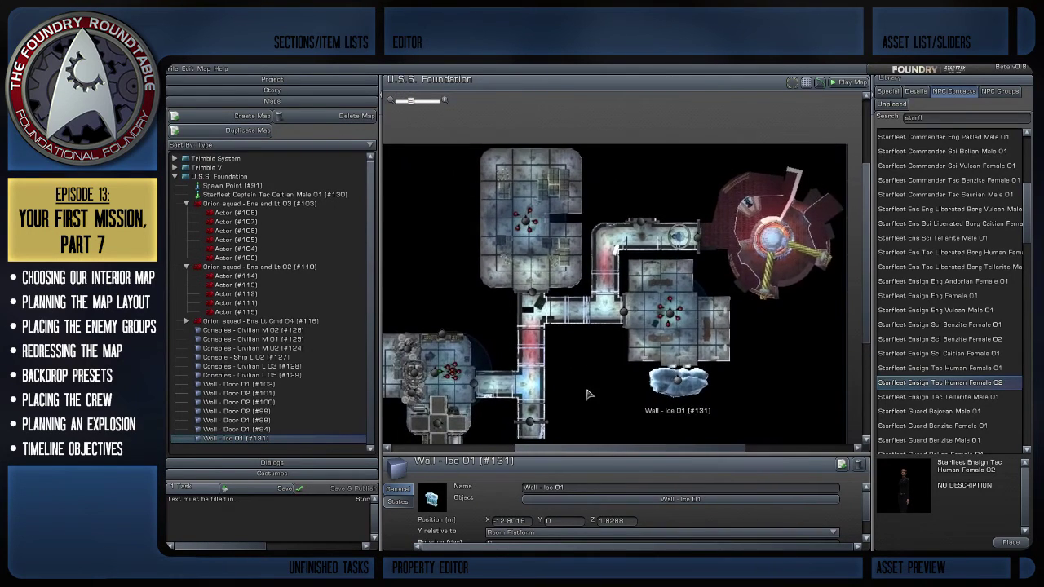
{"action": "scroll", "coordinate": [600, 367], "scroll_direction": "up", "scroll_amount": 3}
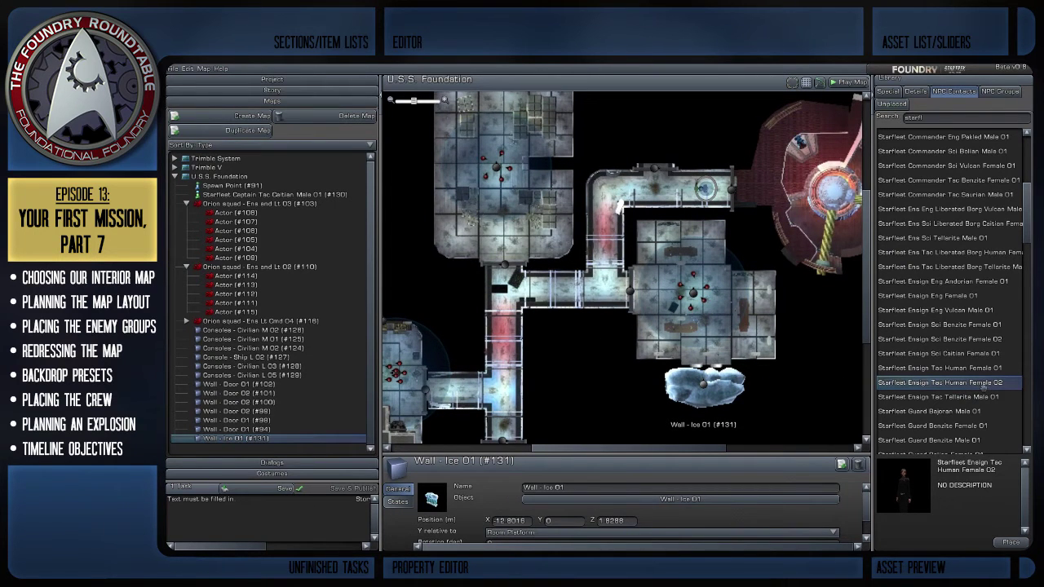
{"action": "left_click", "coordinate": [775, 333]}
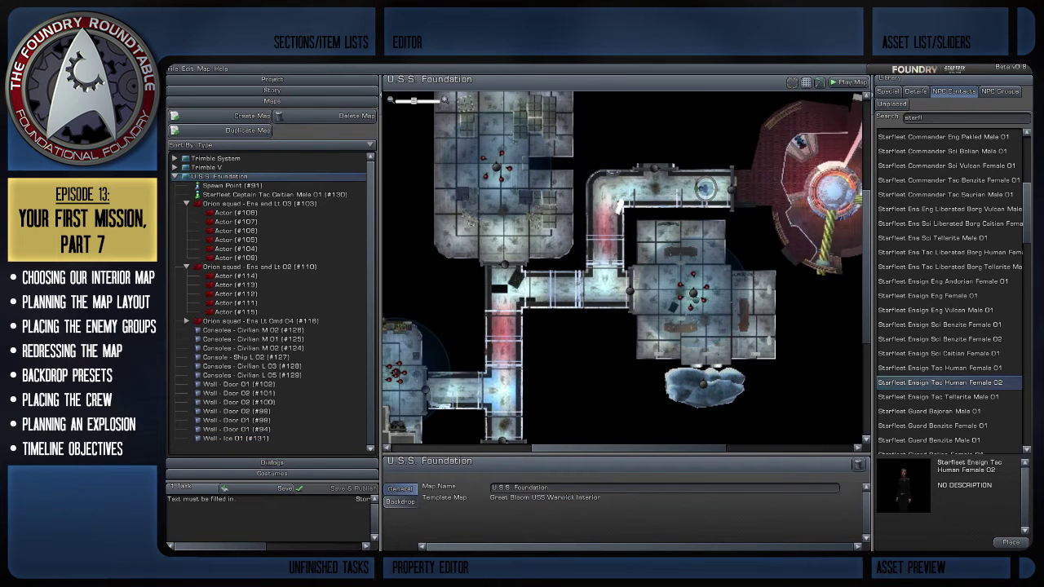
Place Starfleet Ensign Tac Human Female 02 amid the Orion squad in the cross-shaped room and set her behavior to Contact.
{"action": "left_click_drag", "start_coordinate": [939, 383], "coordinate": [692, 287]}
{"action": "scroll", "coordinate": [625, 267], "scroll_direction": "up", "scroll_amount": 3}
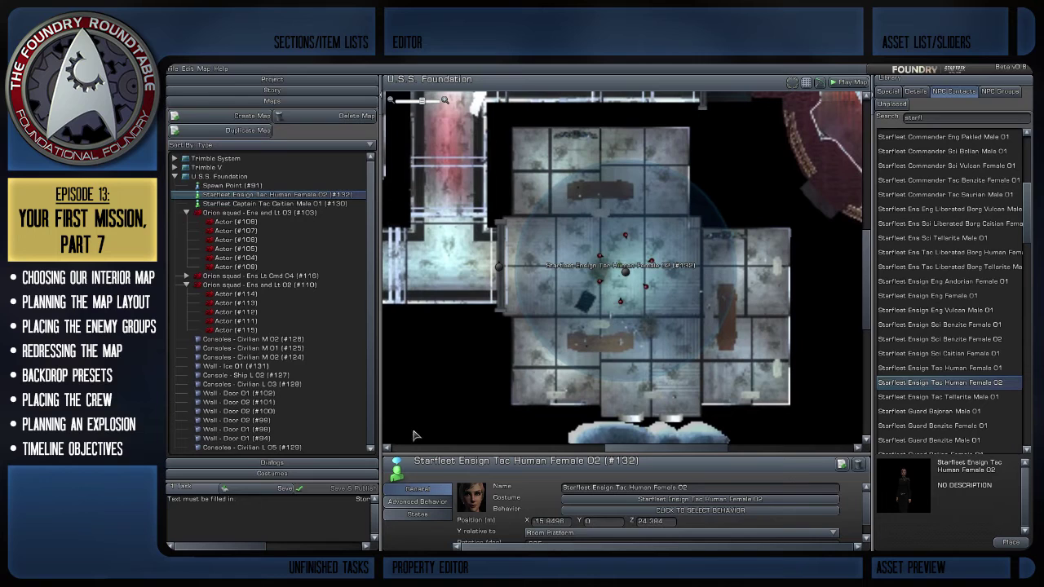
{"action": "left_click", "coordinate": [700, 510]}
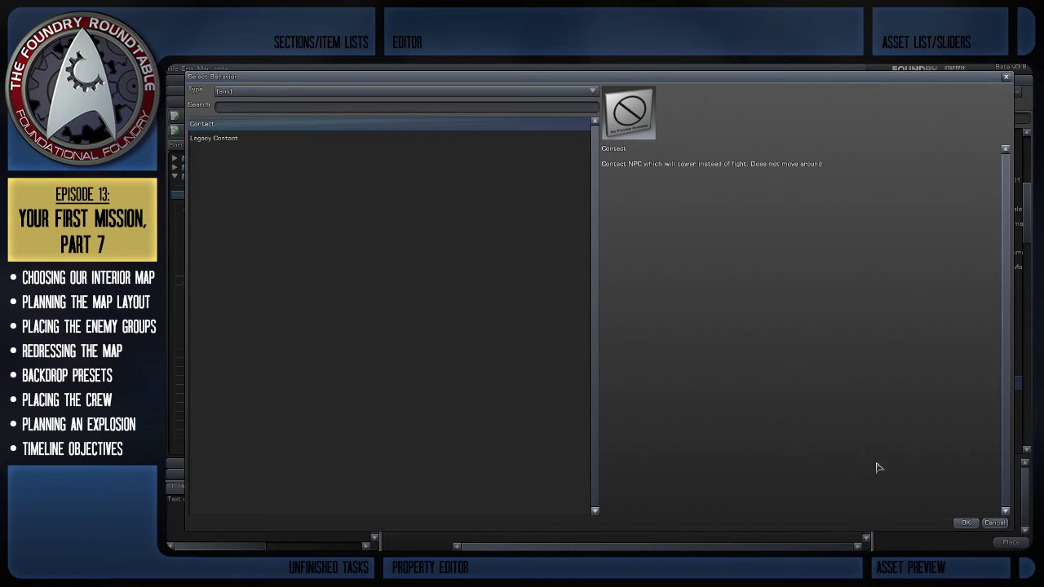
{"action": "left_click", "coordinate": [964, 523]}
Set the human female ensign's animation to Bound - Sitting, searching the animations for "bou".
{"action": "left_click", "coordinate": [697, 523]}
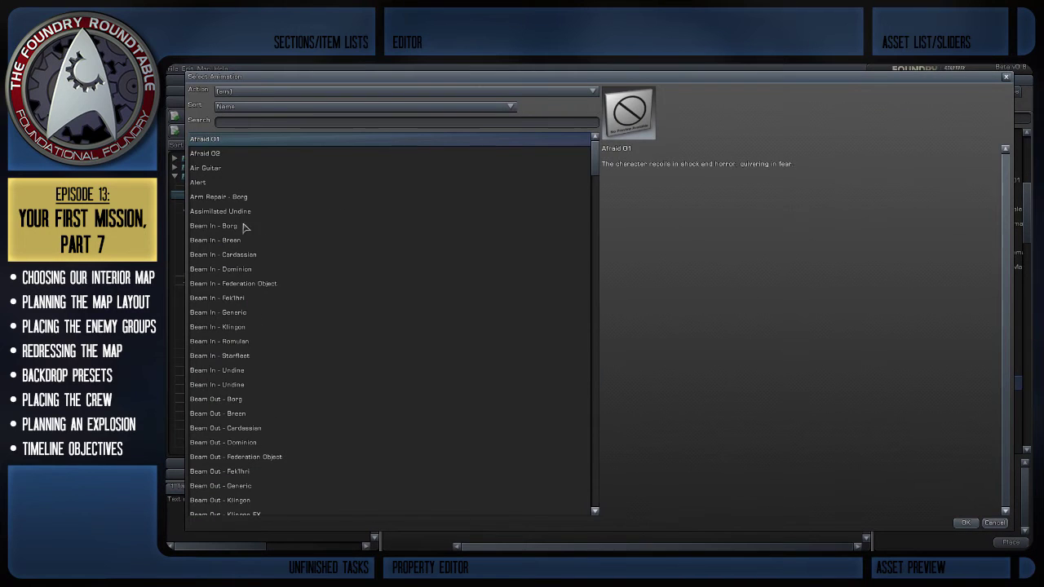
{"action": "scroll", "coordinate": [241, 245], "scroll_direction": "down", "scroll_amount": 10}
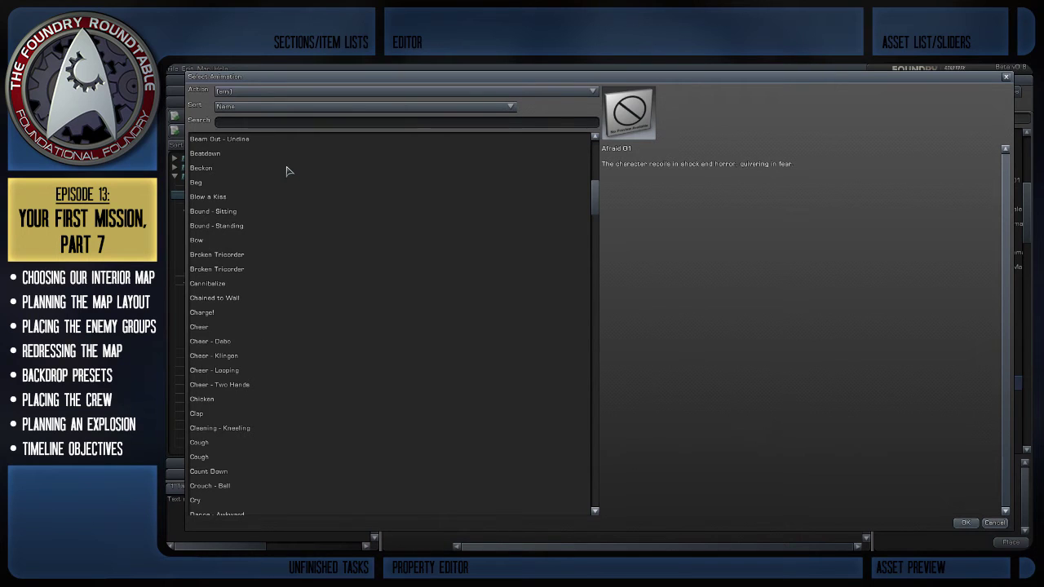
{"action": "type", "text": "bou"}
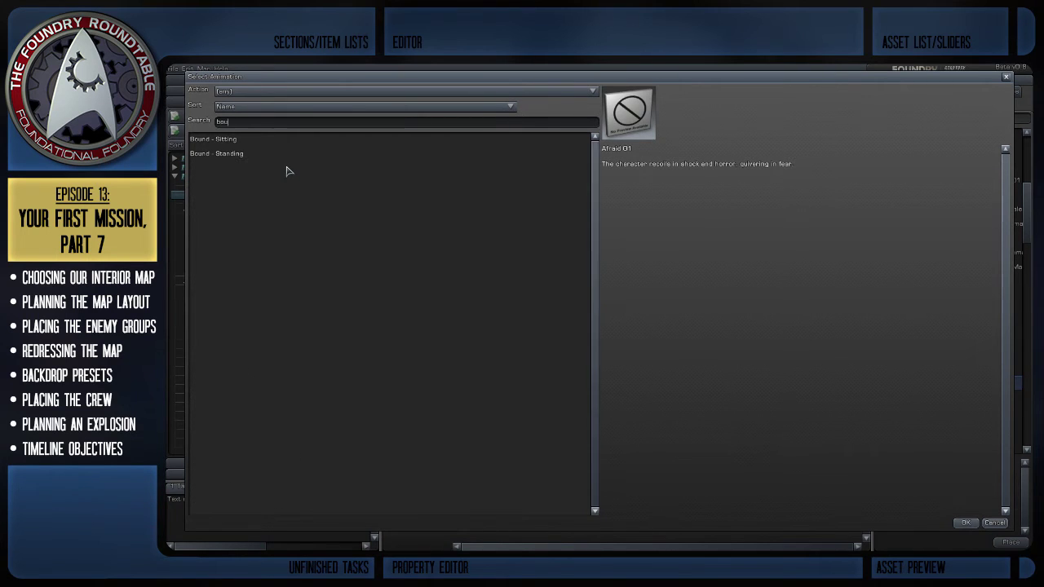
{"action": "left_click", "coordinate": [240, 144]}
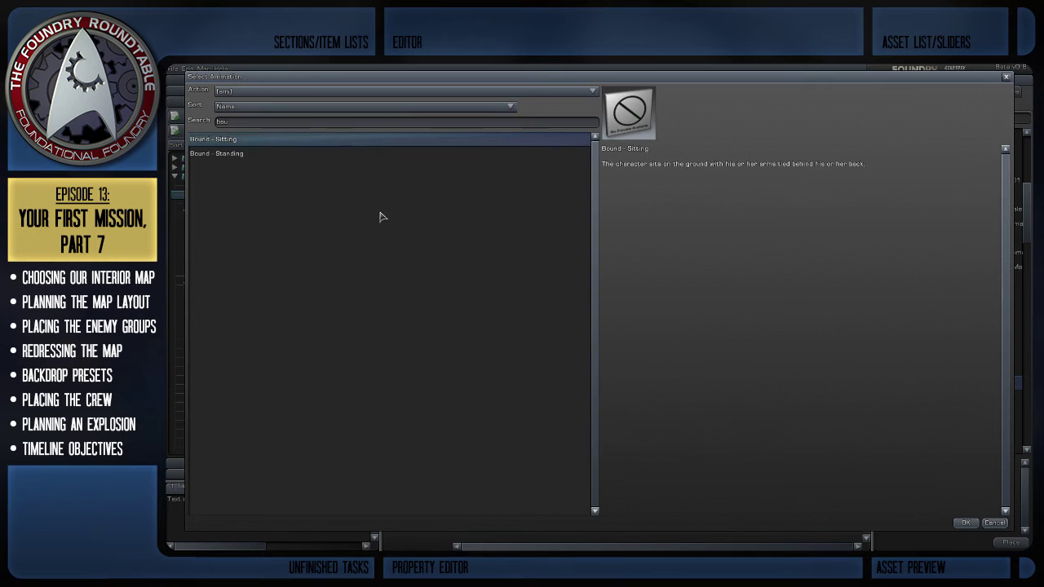
{"action": "key", "text": "Return"}
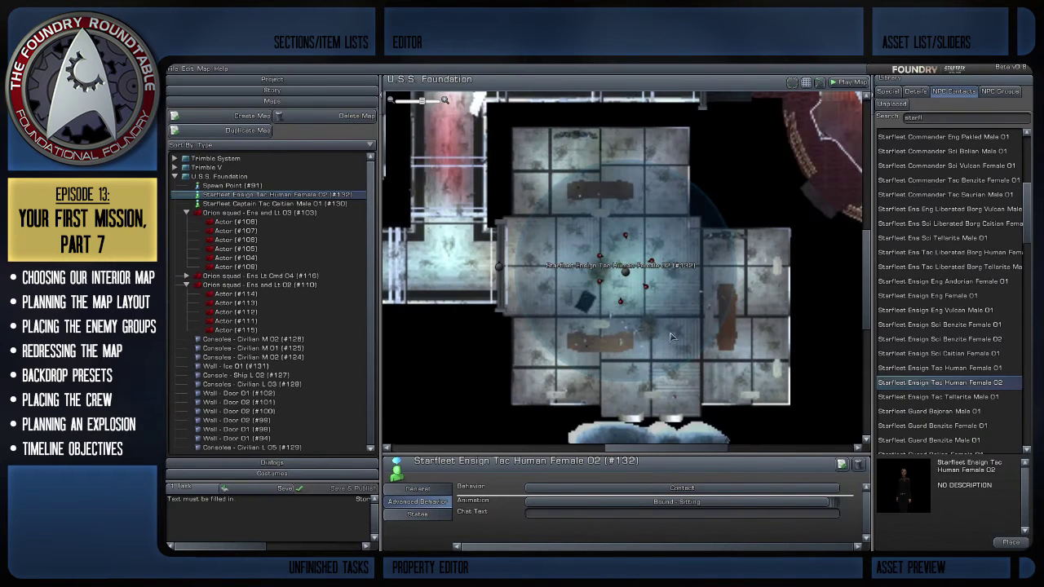
Preview other Starfleet contacts, including Starfleet Ensign Eng Female 01 and Starfleet Ens Tac Liberated Borg Tellarite Male 01.
{"action": "right_click_drag", "start_coordinate": [650, 354], "coordinate": [738, 408]}
{"action": "scroll", "coordinate": [618, 336], "scroll_direction": "down", "scroll_amount": 1}
{"action": "right_click_drag", "start_coordinate": [644, 338], "coordinate": [731, 378]}
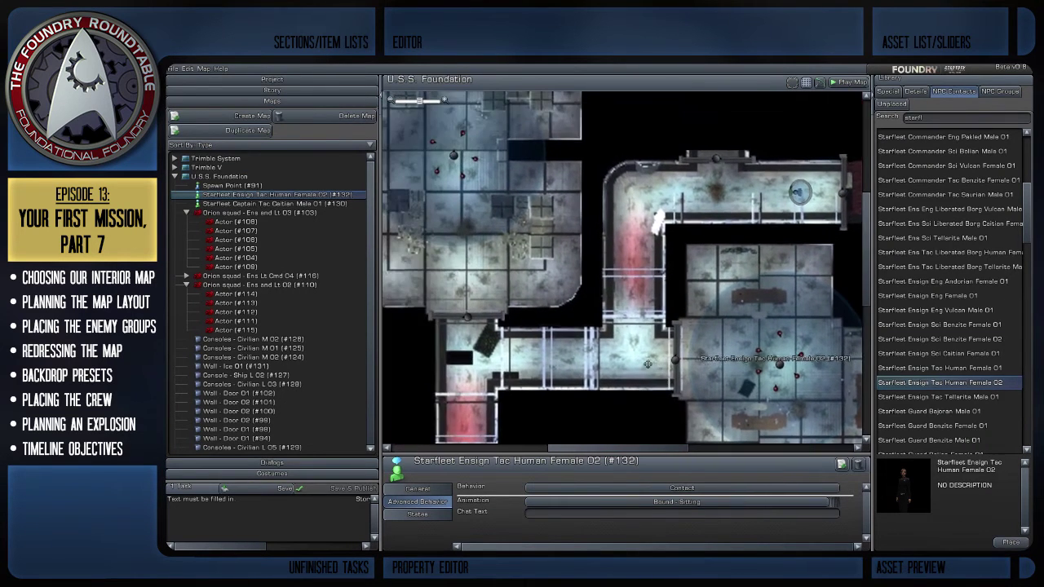
{"action": "scroll", "coordinate": [634, 357], "scroll_direction": "down", "scroll_amount": 1}
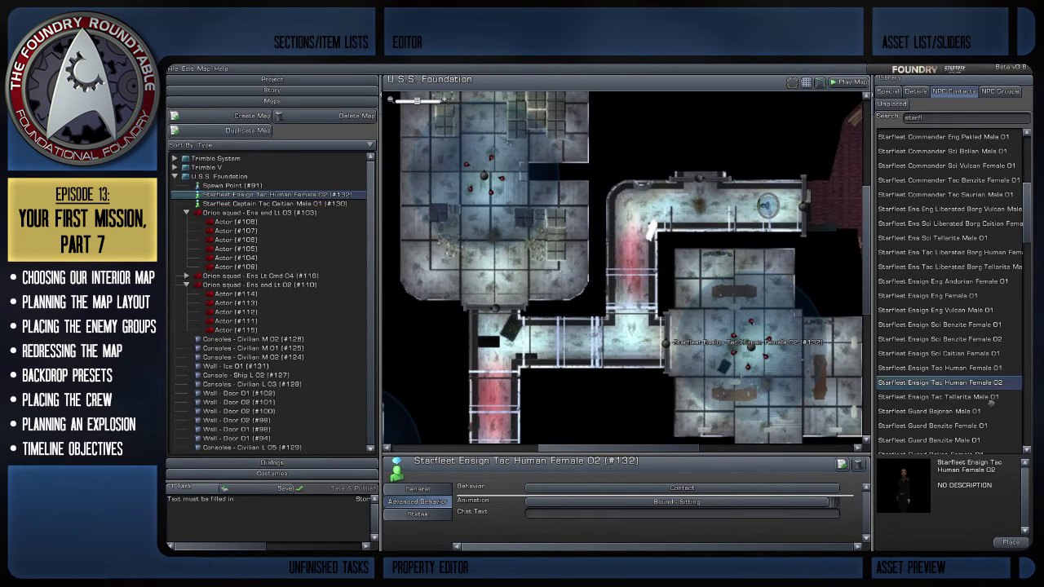
{"action": "left_click", "coordinate": [978, 309]}
{"action": "left_click", "coordinate": [974, 295]}
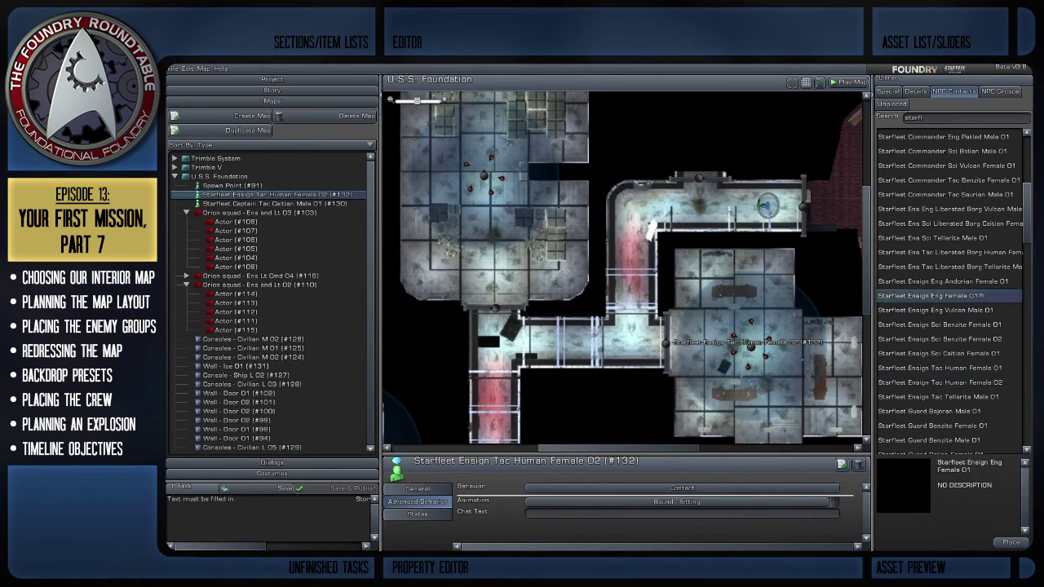
{"action": "left_click", "coordinate": [967, 268]}
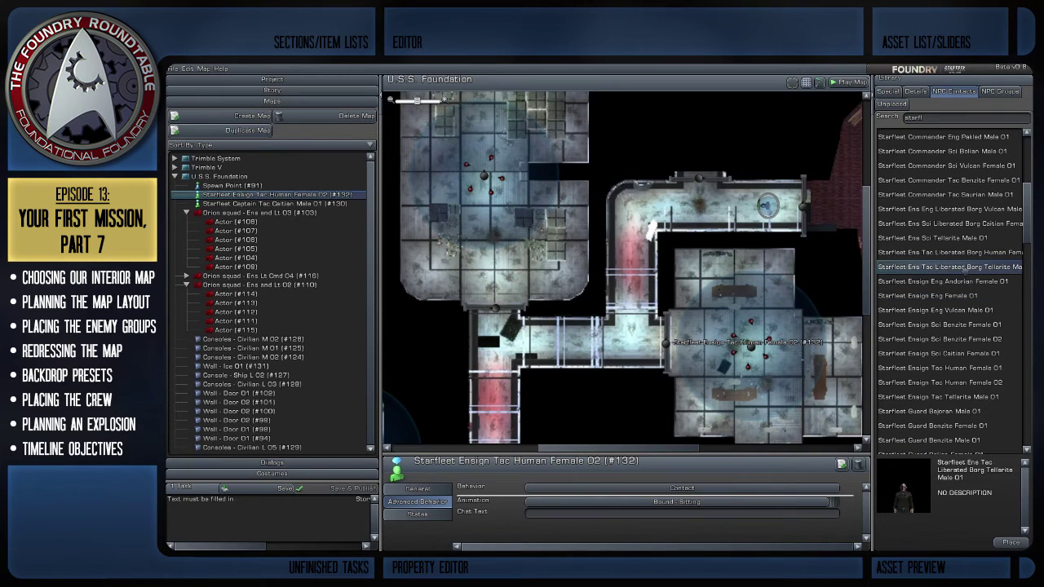
Place Starfleet Ens Sci Tellarite Male 01 amid the Orion squad in the large rounded room and set his behavior to Contact.
{"action": "left_click", "coordinate": [965, 238]}
{"action": "left_click", "coordinate": [708, 217]}
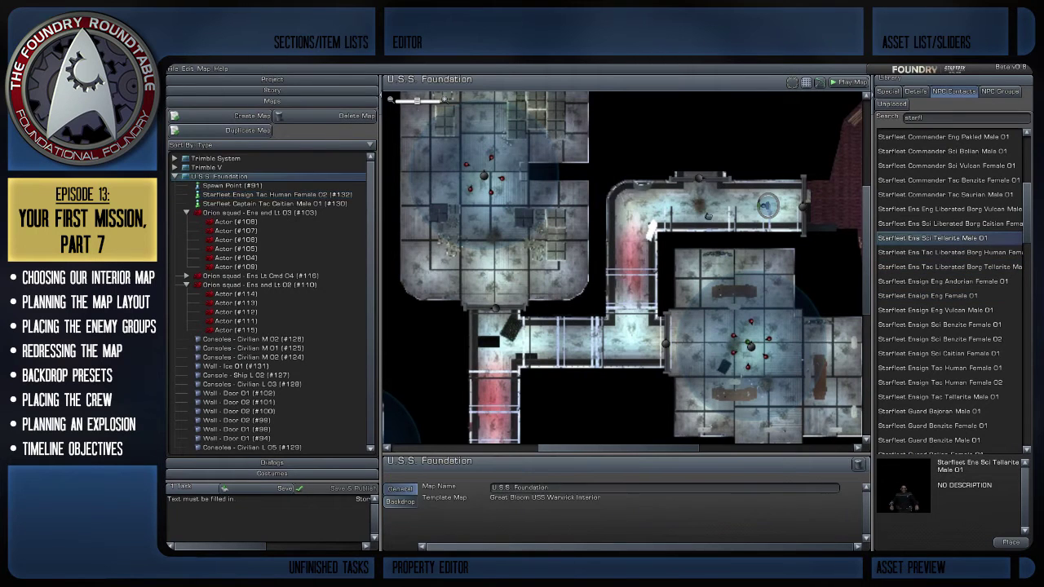
{"action": "left_click", "coordinate": [478, 177]}
{"action": "scroll", "coordinate": [478, 178], "scroll_direction": "up", "scroll_amount": 3}
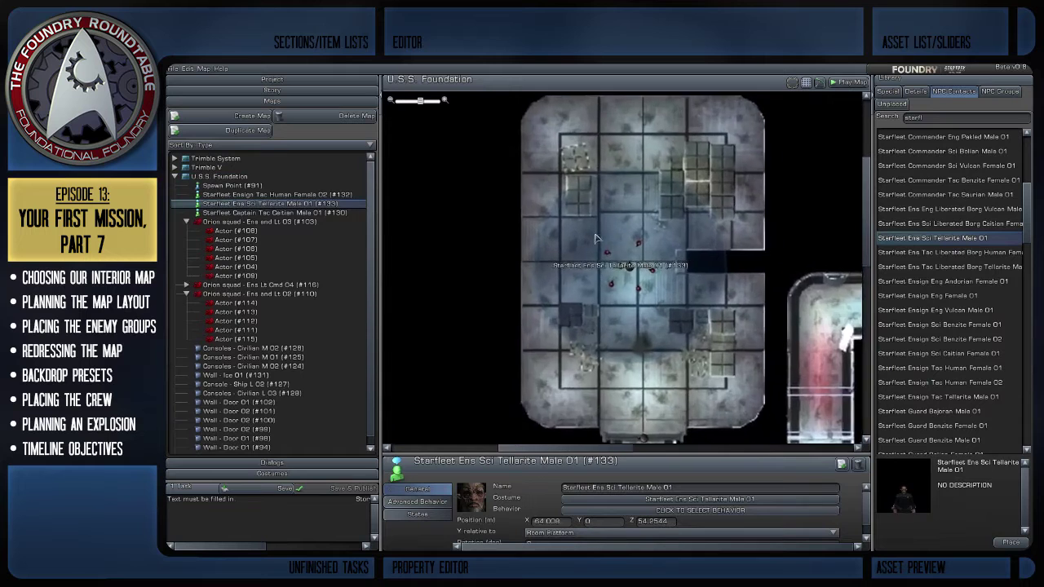
{"action": "left_click_drag", "start_coordinate": [622, 269], "coordinate": [627, 265]}
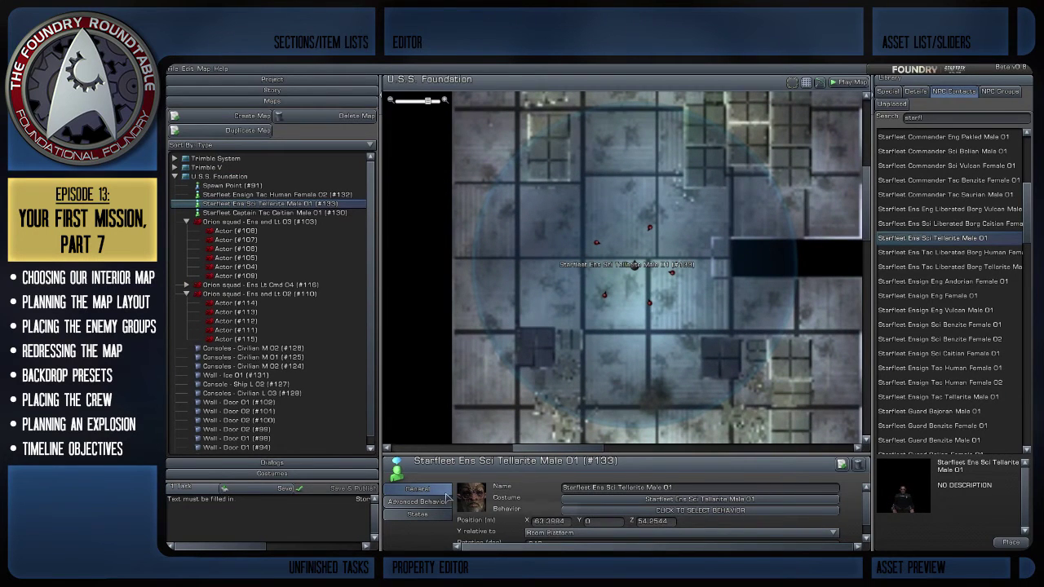
{"action": "left_click", "coordinate": [676, 513]}
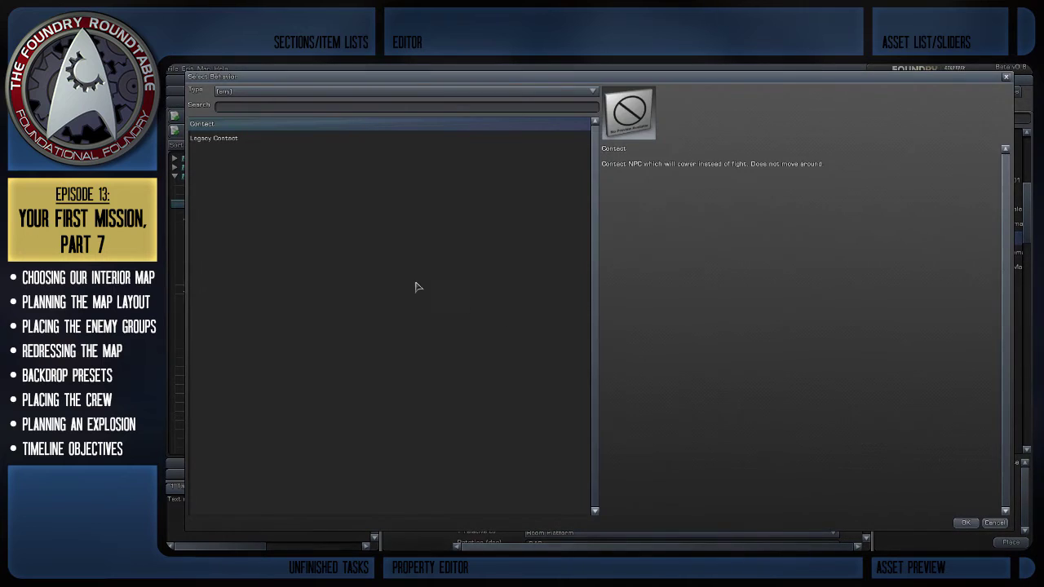
{"action": "left_click", "coordinate": [964, 523]}
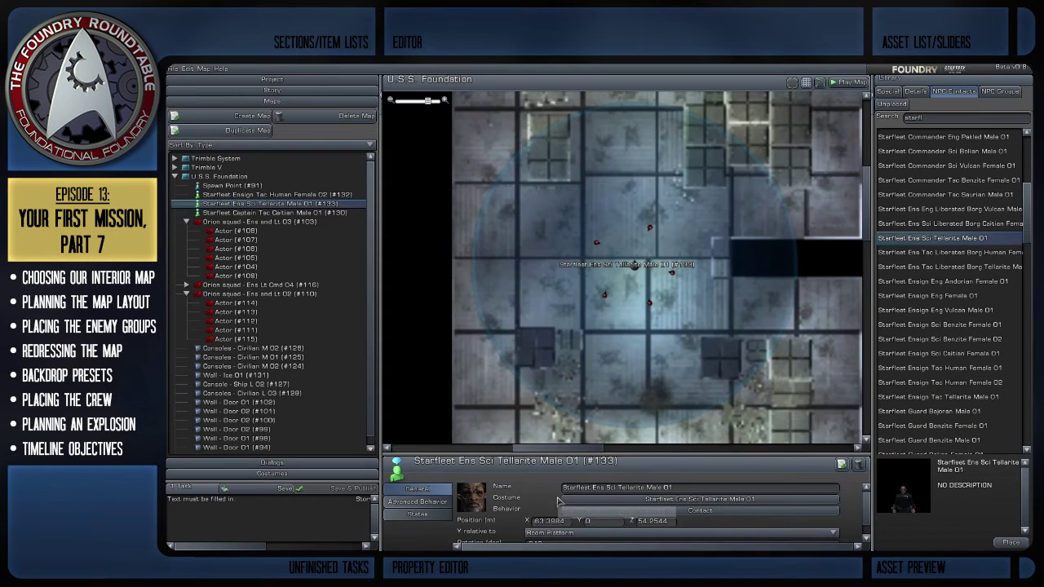
Set the Tellarite ensign's animation to Bound - Sitting, searching the animations for "bound".
{"action": "left_click", "coordinate": [662, 501]}
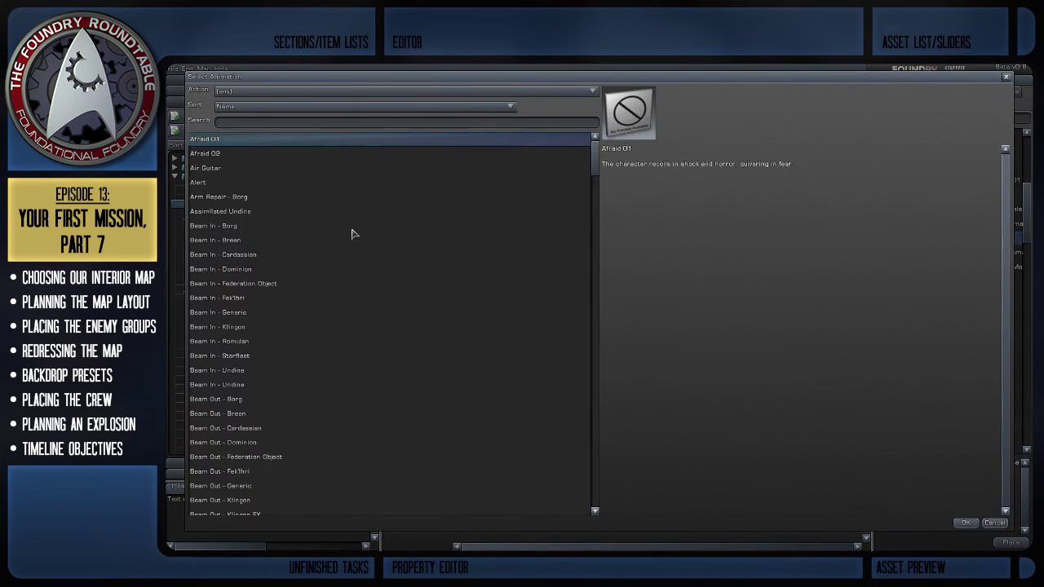
{"action": "left_click", "coordinate": [297, 122]}
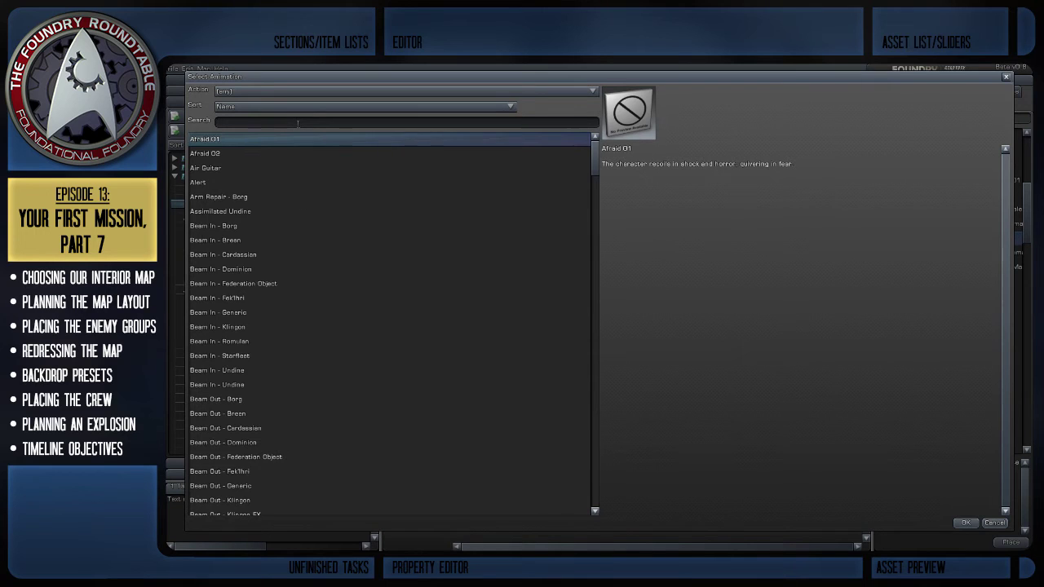
{"action": "type", "text": "bound"}
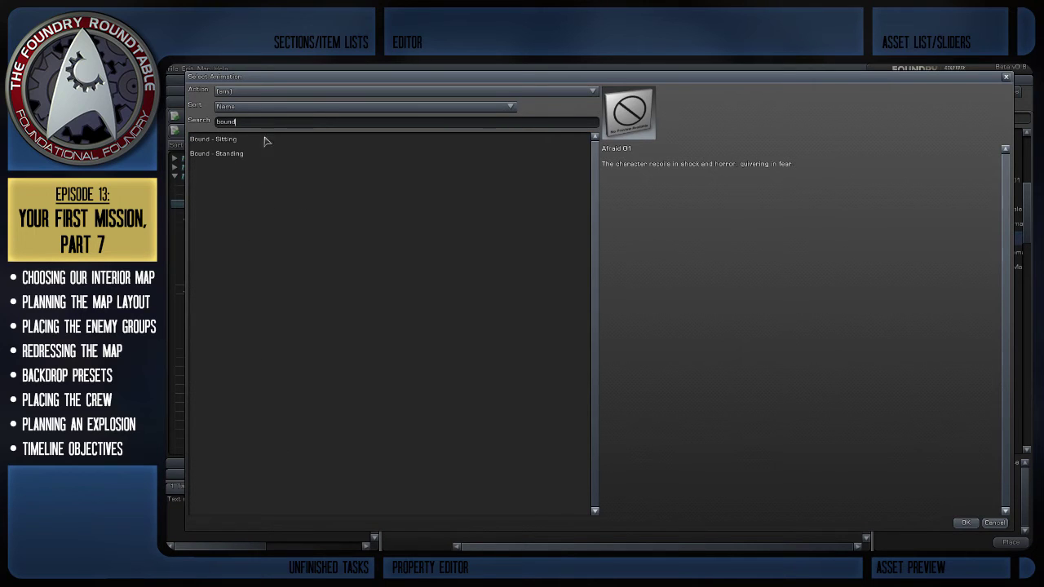
{"action": "left_click", "coordinate": [228, 140]}
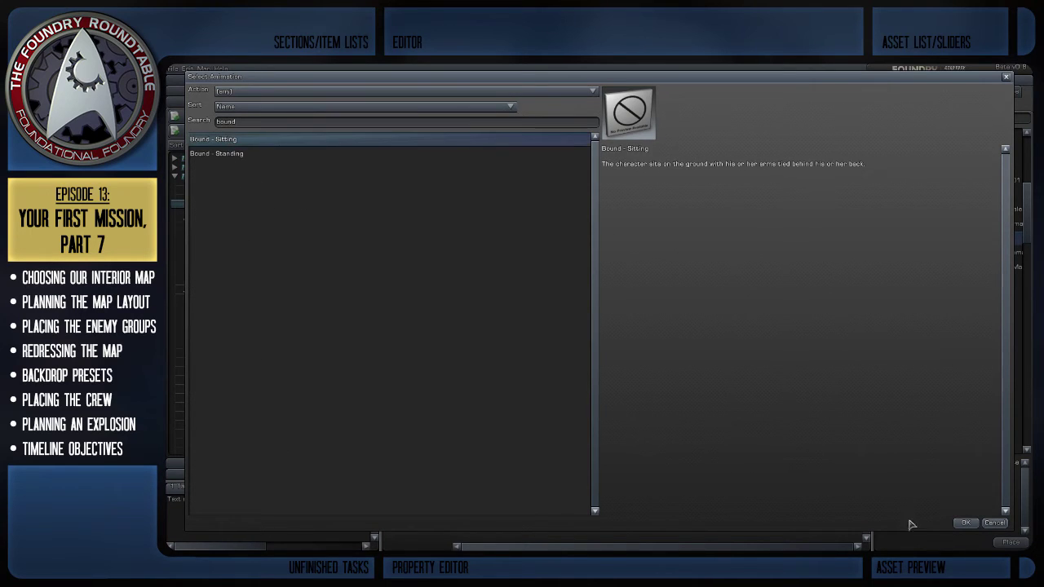
{"action": "left_click", "coordinate": [964, 522]}
Look over the U.S.S. Foundation layout, checking the rooms where the captive crew and Orion squads stand.
{"action": "scroll", "coordinate": [598, 287], "scroll_direction": "up", "scroll_amount": 3}
{"action": "scroll", "coordinate": [598, 287], "scroll_direction": "down", "scroll_amount": 4}
{"action": "right_click_drag", "start_coordinate": [605, 390], "coordinate": [672, 364]}
{"action": "scroll", "coordinate": [634, 336], "scroll_direction": "up", "scroll_amount": 2}
{"action": "scroll", "coordinate": [745, 294], "scroll_direction": "down", "scroll_amount": 3}
{"action": "scroll", "coordinate": [668, 370], "scroll_direction": "up", "scroll_amount": 3}
{"action": "scroll", "coordinate": [671, 365], "scroll_direction": "down", "scroll_amount": 4}
{"action": "scroll", "coordinate": [670, 363], "scroll_direction": "up", "scroll_amount": 3}
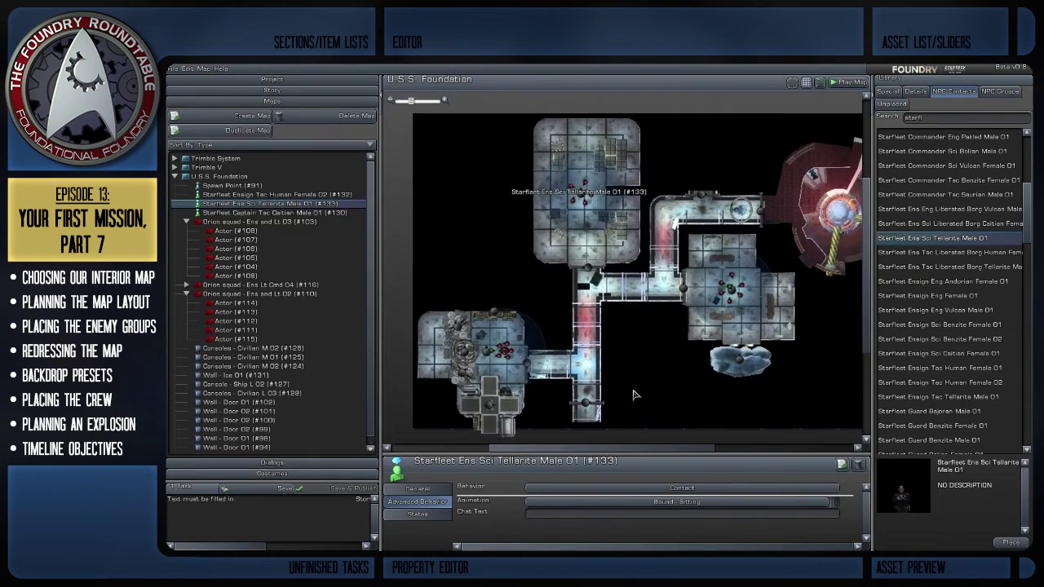
{"action": "scroll", "coordinate": [667, 359], "scroll_direction": "up", "scroll_amount": 1}
{"action": "right_click_drag", "start_coordinate": [521, 381], "coordinate": [659, 360]}
{"action": "scroll", "coordinate": [583, 359], "scroll_direction": "up", "scroll_amount": 2}
Inspect the Caitian captain and the Orion squad facing him in the rubble-blocked room.
{"action": "left_click", "coordinate": [564, 349]}
{"action": "right_click_drag", "start_coordinate": [630, 426], "coordinate": [683, 376]}
{"action": "scroll", "coordinate": [682, 377], "scroll_direction": "up", "scroll_amount": 2}
{"action": "scroll", "coordinate": [681, 373], "scroll_direction": "up", "scroll_amount": 2}
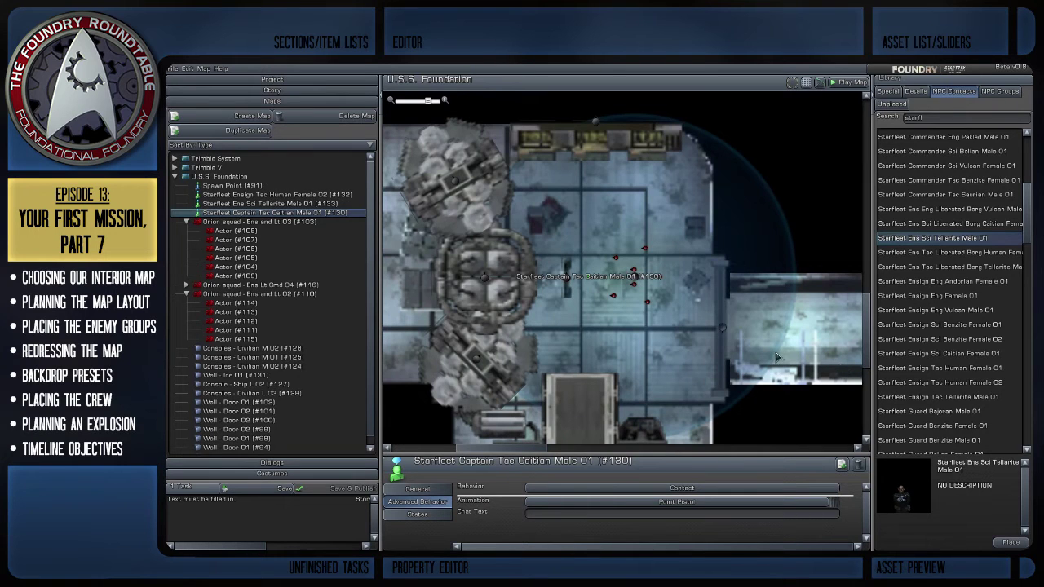
{"action": "left_click", "coordinate": [690, 353]}
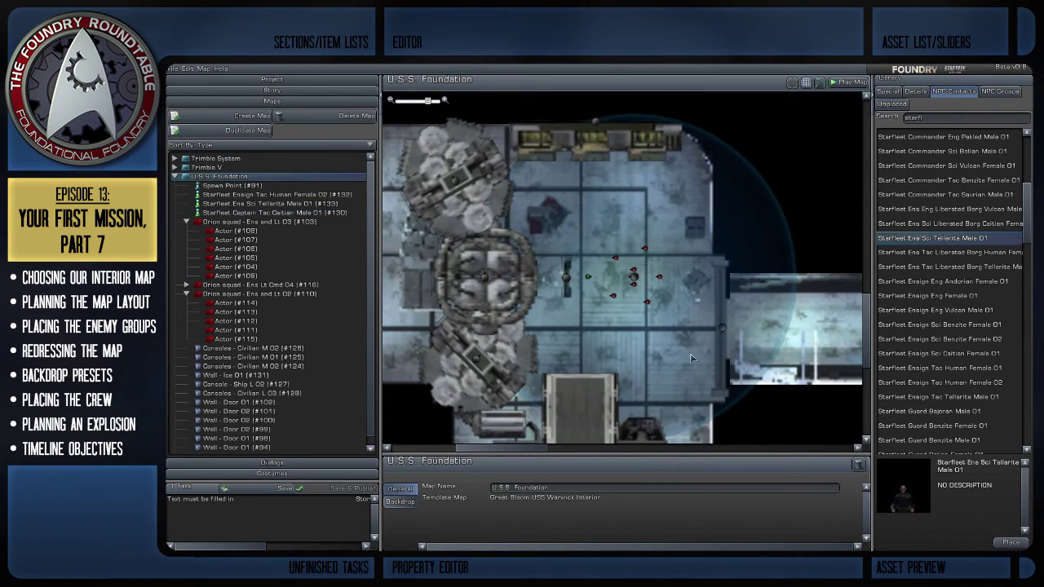
{"action": "right_click_drag", "start_coordinate": [687, 348], "coordinate": [680, 317]}
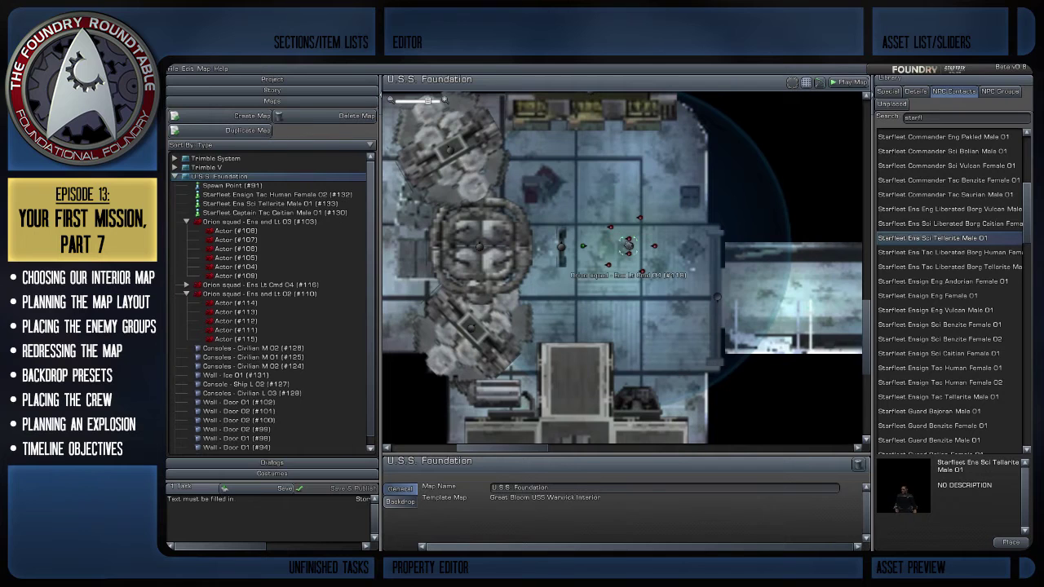
{"action": "left_click", "coordinate": [628, 245]}
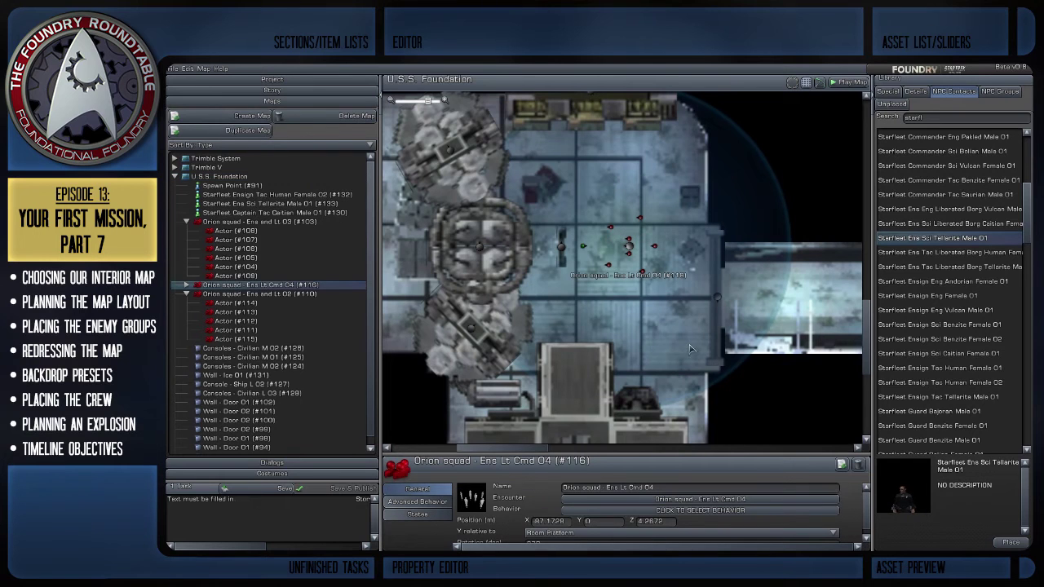
{"action": "left_click", "coordinate": [581, 248]}
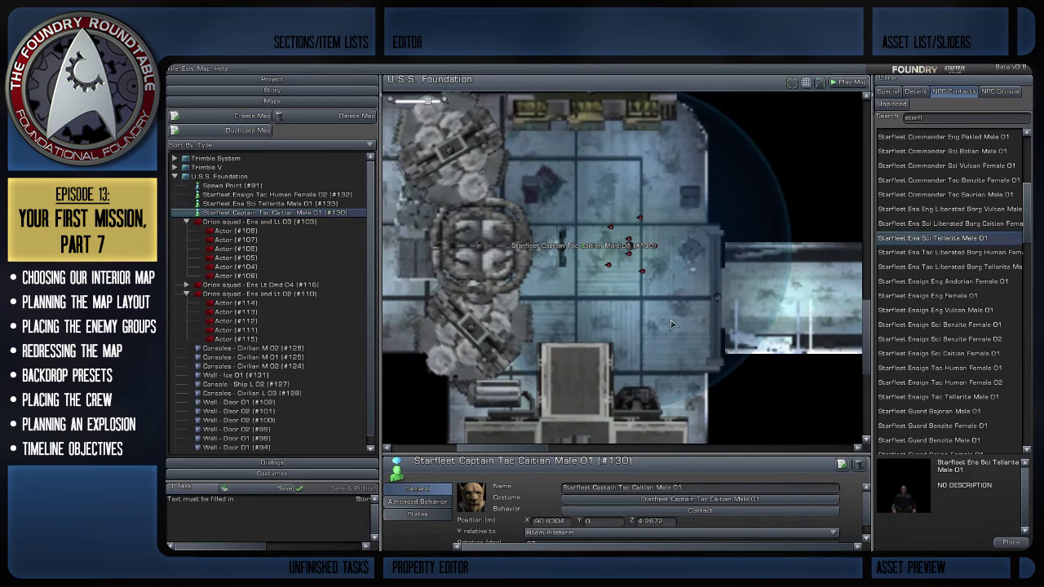
{"action": "scroll", "coordinate": [677, 336], "scroll_direction": "down", "scroll_amount": 3}
{"action": "right_click_drag", "start_coordinate": [688, 332], "coordinate": [701, 319]}
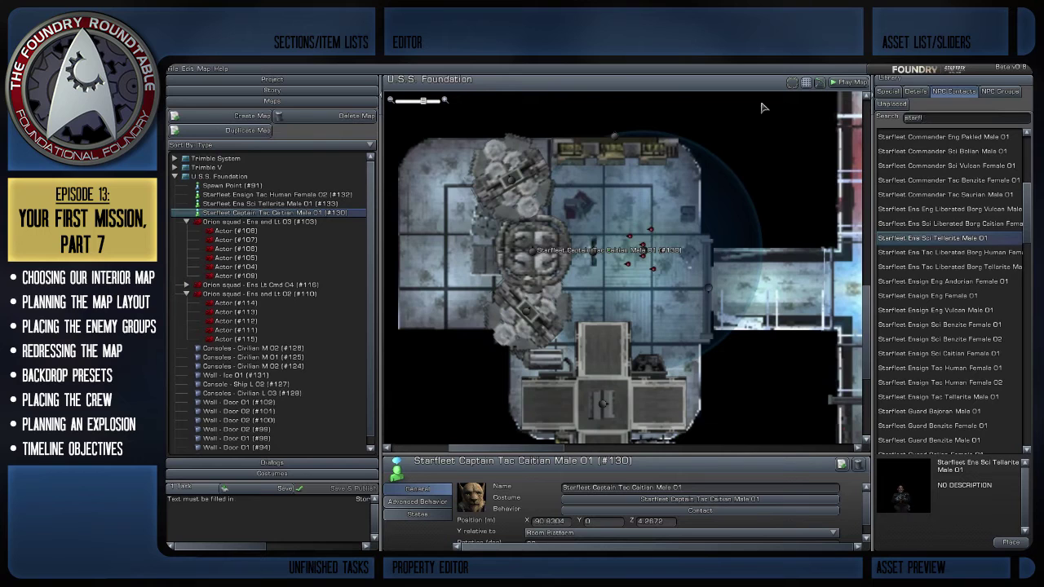
Preview Captivity Device 01 among the detail assets and examine the area around the captain.
{"action": "key", "text": "BackSpace"}
{"action": "left_click", "coordinate": [922, 93]}
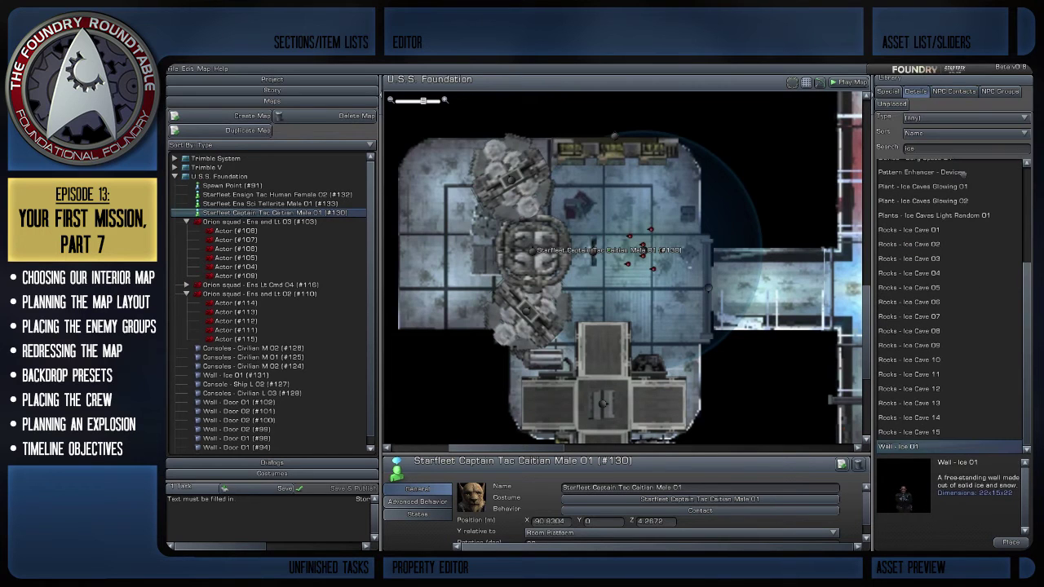
{"action": "scroll", "coordinate": [952, 321], "scroll_direction": "up", "scroll_amount": 3}
{"action": "left_click", "coordinate": [924, 195]}
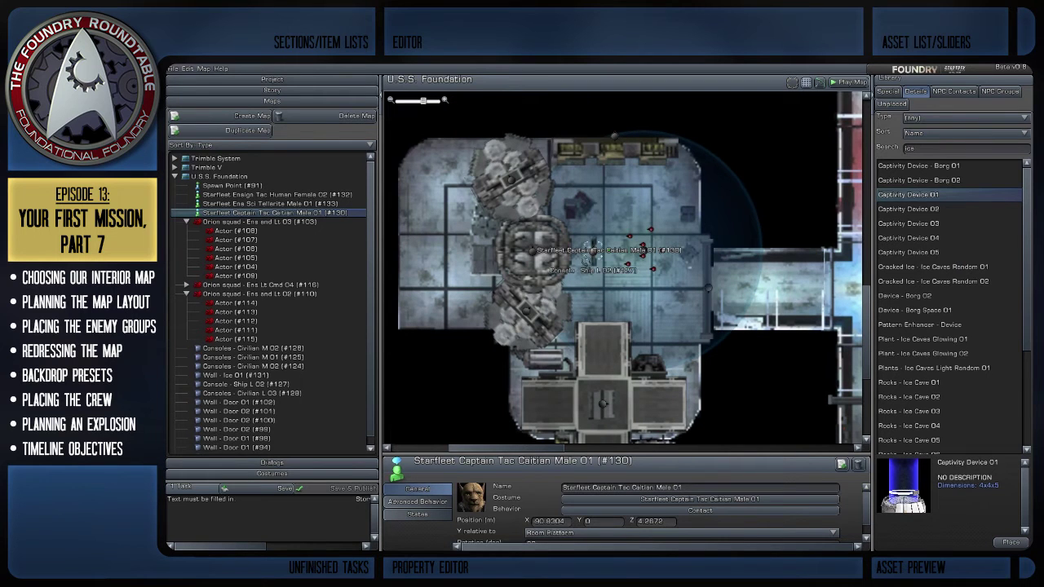
{"action": "scroll", "coordinate": [650, 299], "scroll_direction": "up", "scroll_amount": 2}
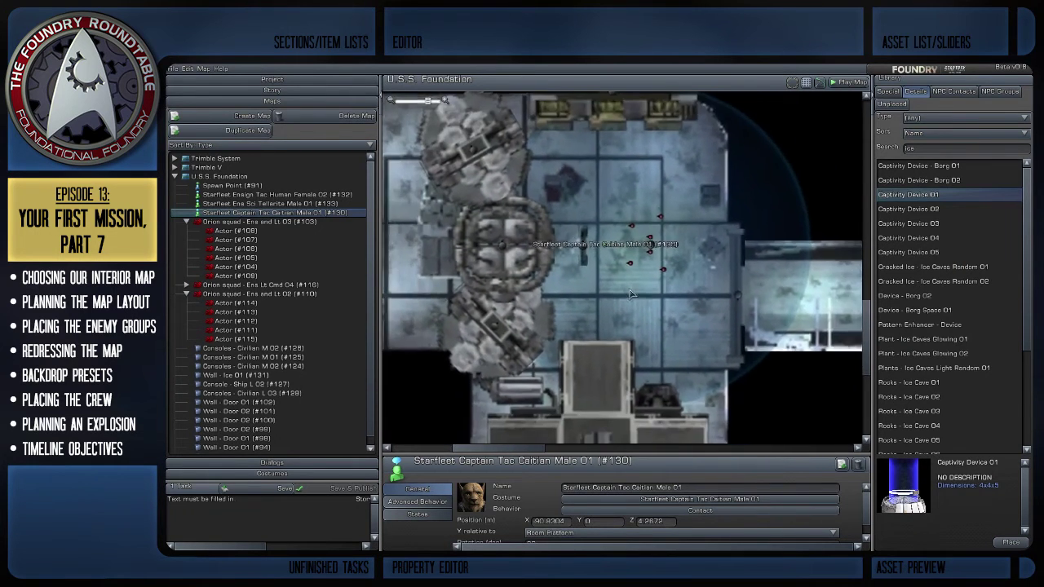
{"action": "scroll", "coordinate": [630, 293], "scroll_direction": "up", "scroll_amount": 2}
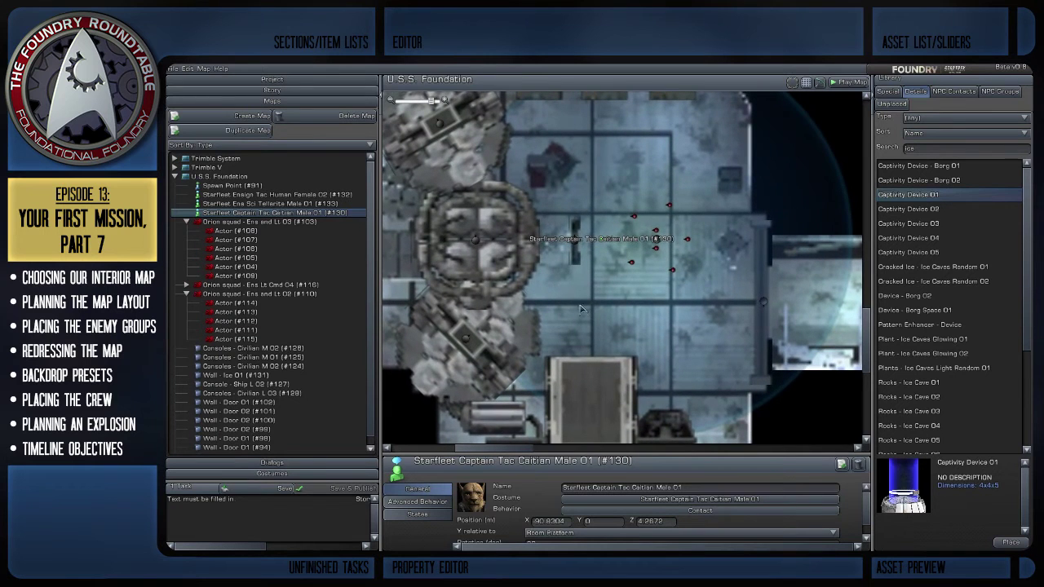
{"action": "scroll", "coordinate": [580, 309], "scroll_direction": "down", "scroll_amount": 2}
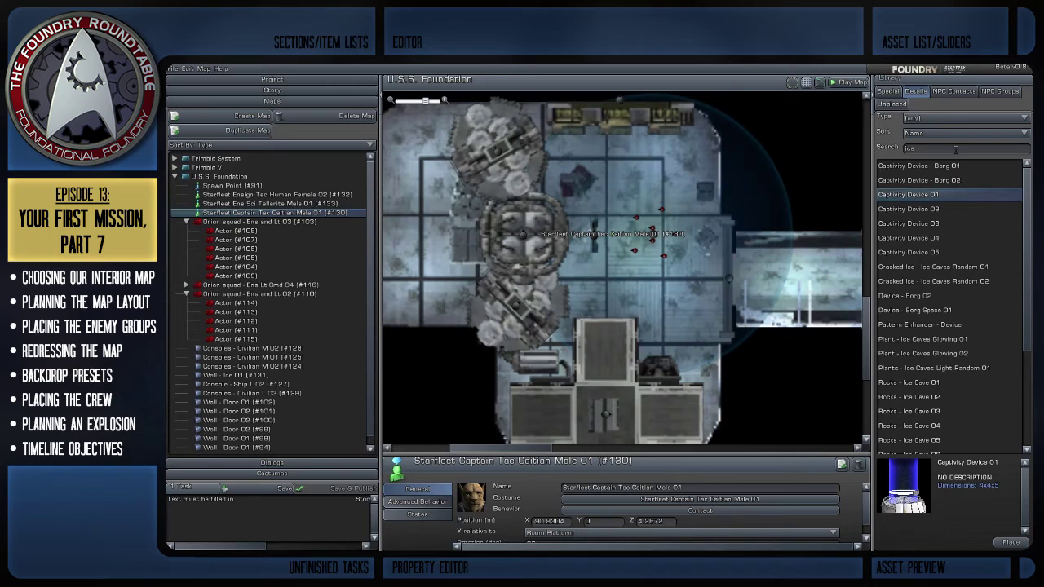
Find the "explosion" details and place FX - Explosion 01 at the far edge of the central wreckage, behind the captain.
{"action": "key", "text": "BackSpace"}
{"action": "key", "text": "BackSpace"}
{"action": "key", "text": "BackSpace"}
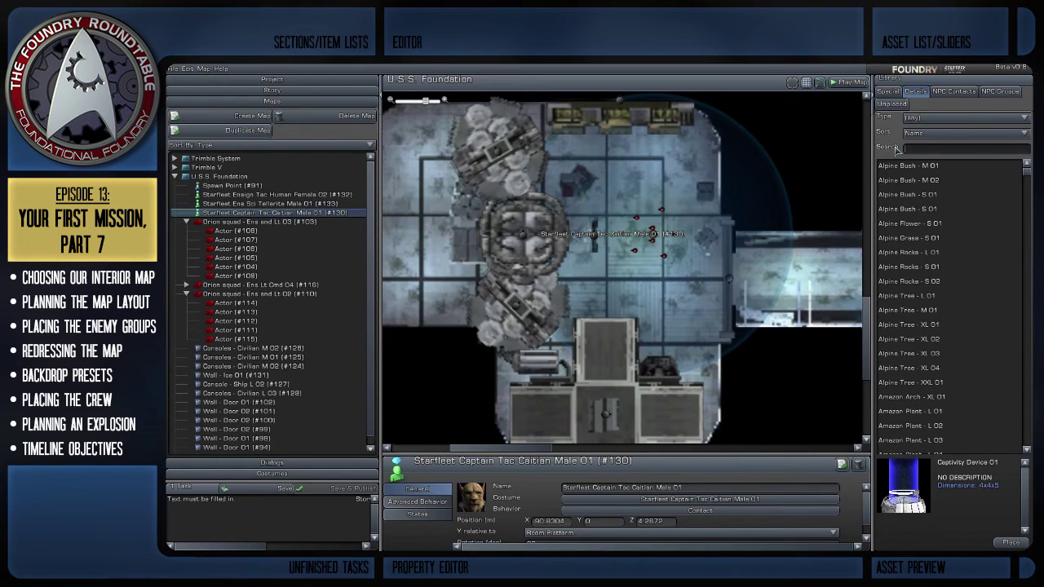
{"action": "type", "text": "explosion"}
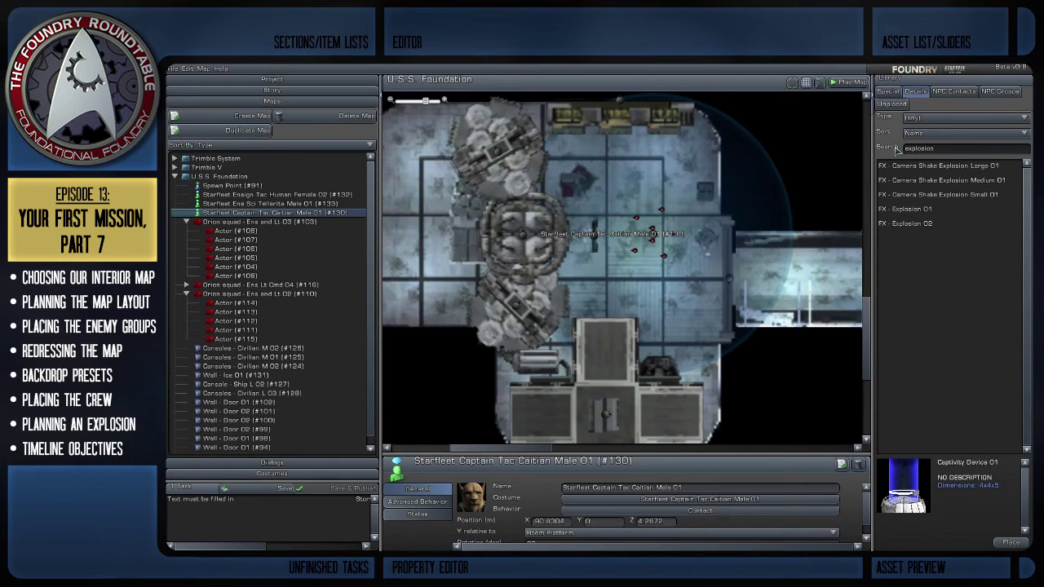
{"action": "left_click", "coordinate": [930, 224]}
{"action": "left_click", "coordinate": [928, 208]}
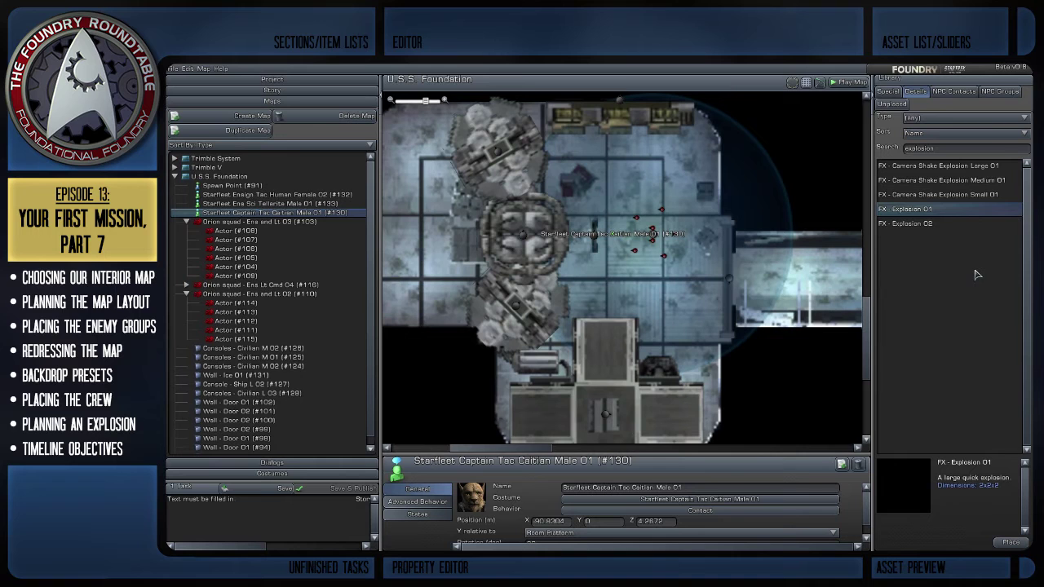
{"action": "left_click_drag", "start_coordinate": [930, 210], "coordinate": [503, 234]}
{"action": "scroll", "coordinate": [605, 290], "scroll_direction": "up", "scroll_amount": 2}
{"action": "left_click_drag", "start_coordinate": [605, 291], "coordinate": [662, 315]}
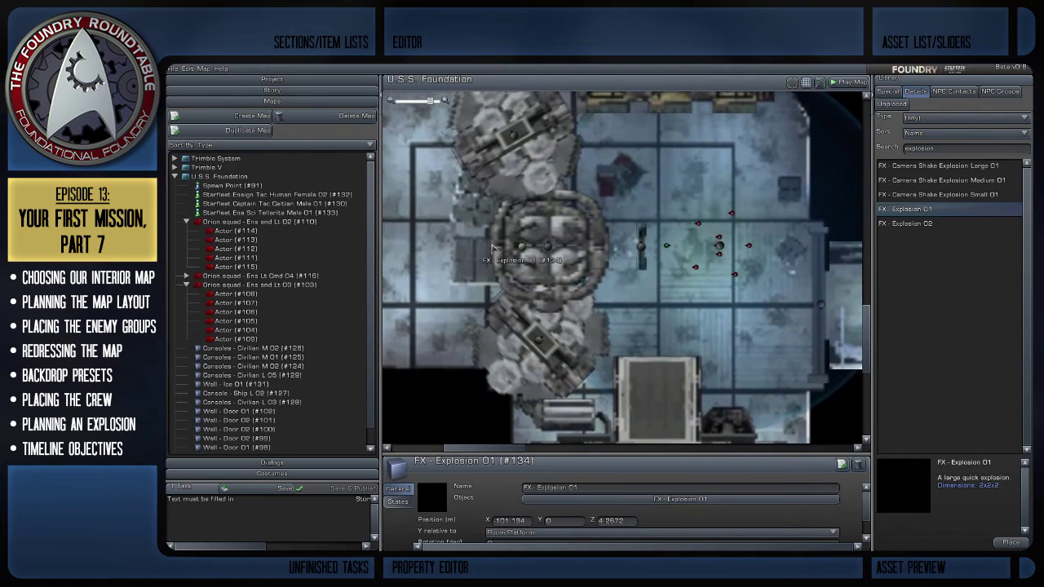
{"action": "left_click_drag", "start_coordinate": [524, 245], "coordinate": [506, 246]}
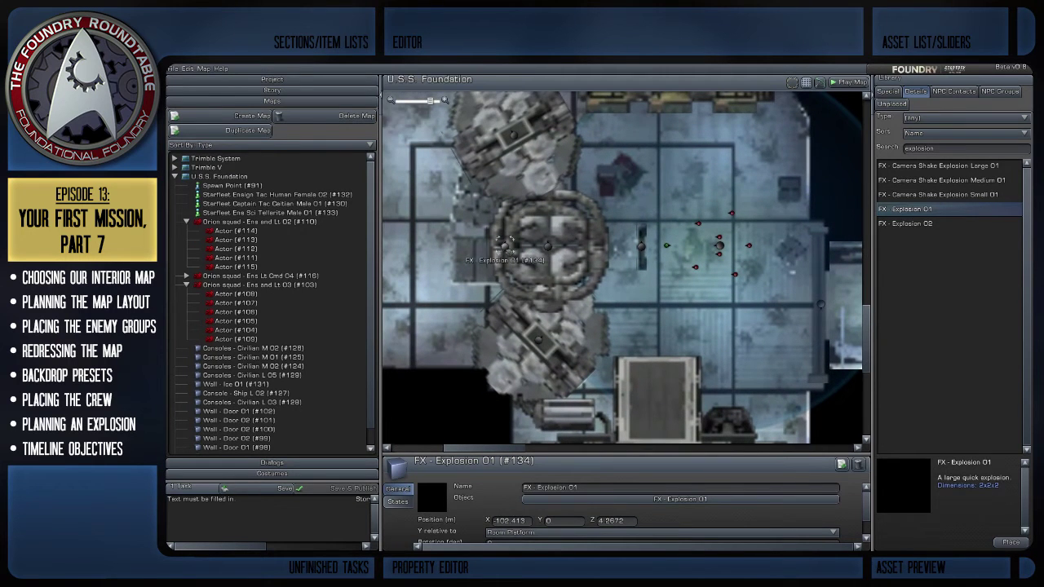
{"action": "scroll", "coordinate": [621, 303], "scroll_direction": "down", "scroll_amount": 2}
{"action": "left_click_drag", "start_coordinate": [625, 305], "coordinate": [627, 319]}
{"action": "scroll", "coordinate": [627, 320], "scroll_direction": "up", "scroll_amount": 3}
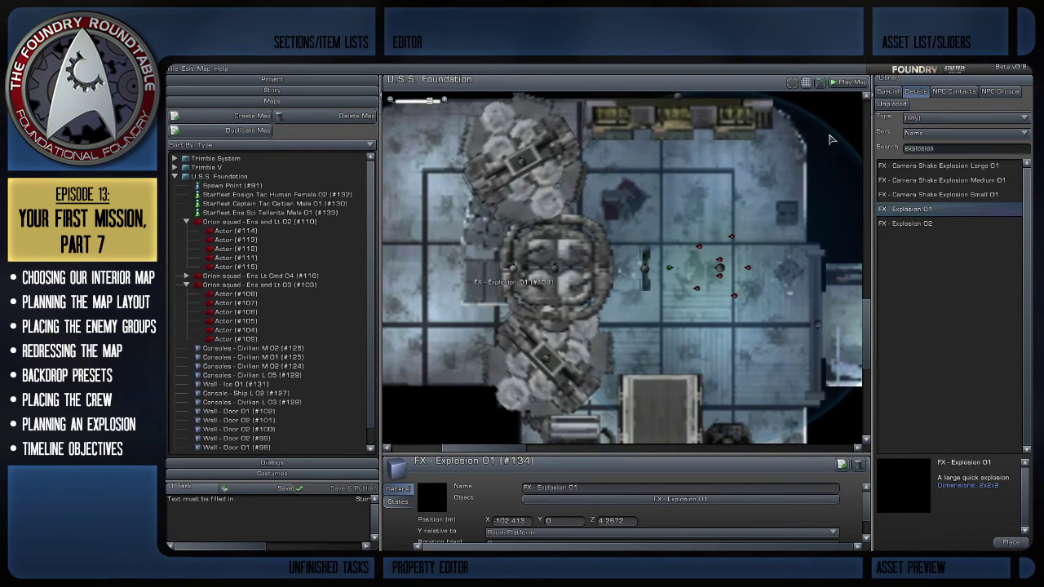
Find the "fire" details and place FX - Fire L 01 beside the upper rubble pile in the captain's room.
{"action": "key", "text": "ctrl+a"}
{"action": "type", "text": "firew"}
{"action": "key", "text": "BackSpace"}
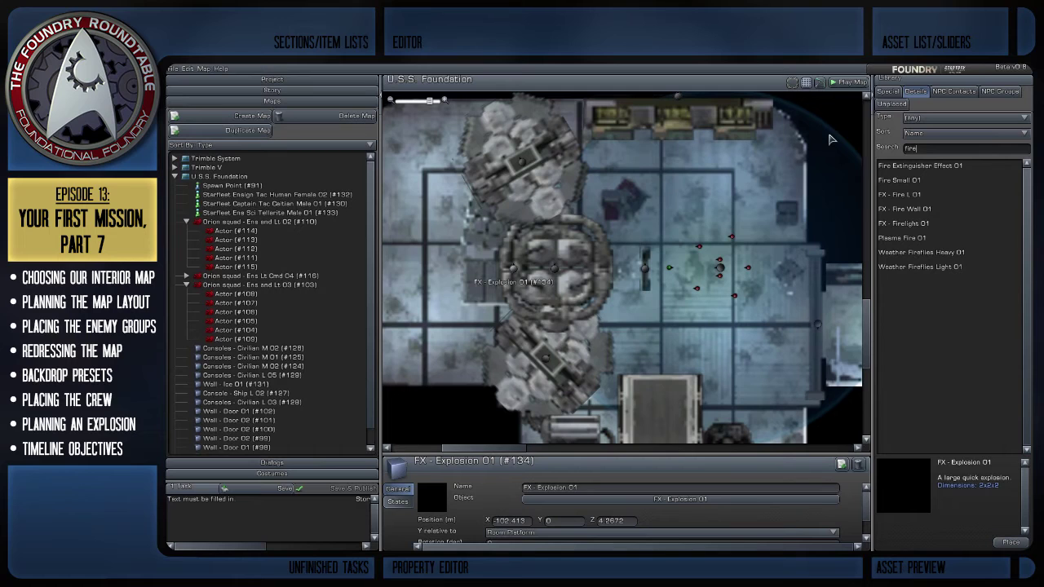
{"action": "left_click", "coordinate": [935, 196]}
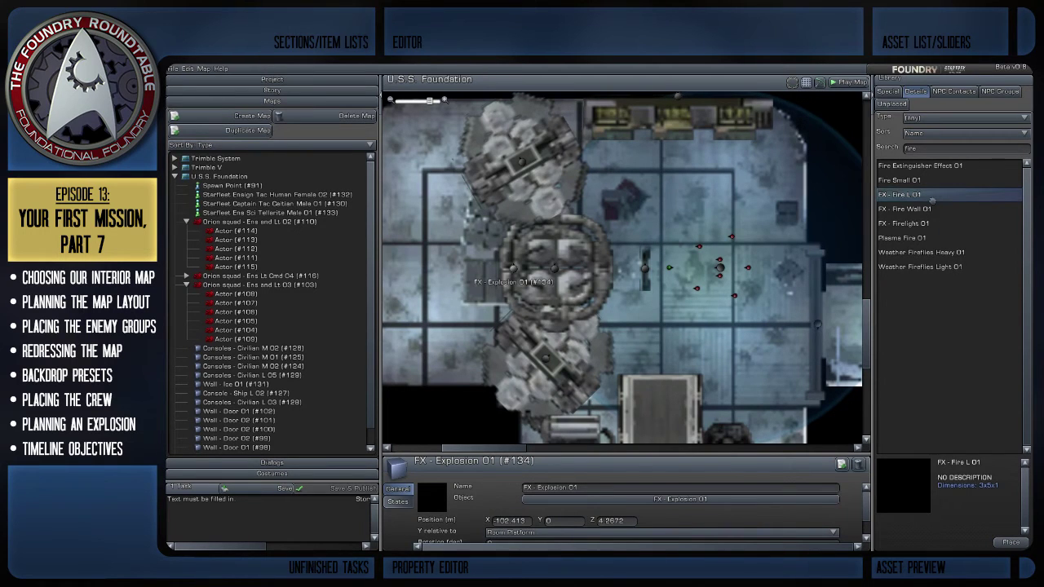
{"action": "left_click_drag", "start_coordinate": [922, 196], "coordinate": [551, 177]}
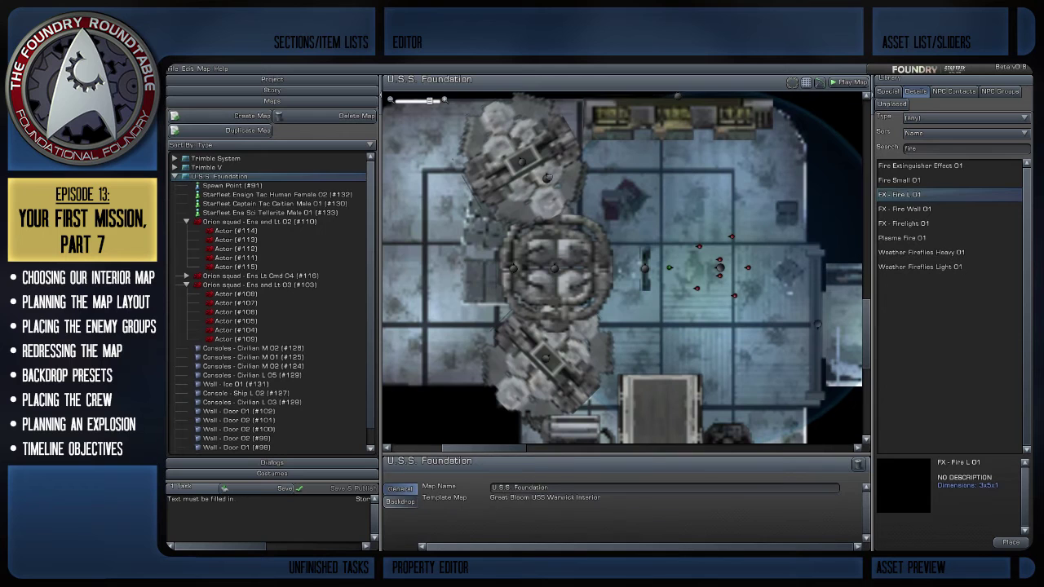
{"action": "right_click_drag", "start_coordinate": [664, 213], "coordinate": [662, 210]}
{"action": "left_click_drag", "start_coordinate": [612, 218], "coordinate": [654, 227]}
{"action": "right_click_drag", "start_coordinate": [701, 244], "coordinate": [690, 204]}
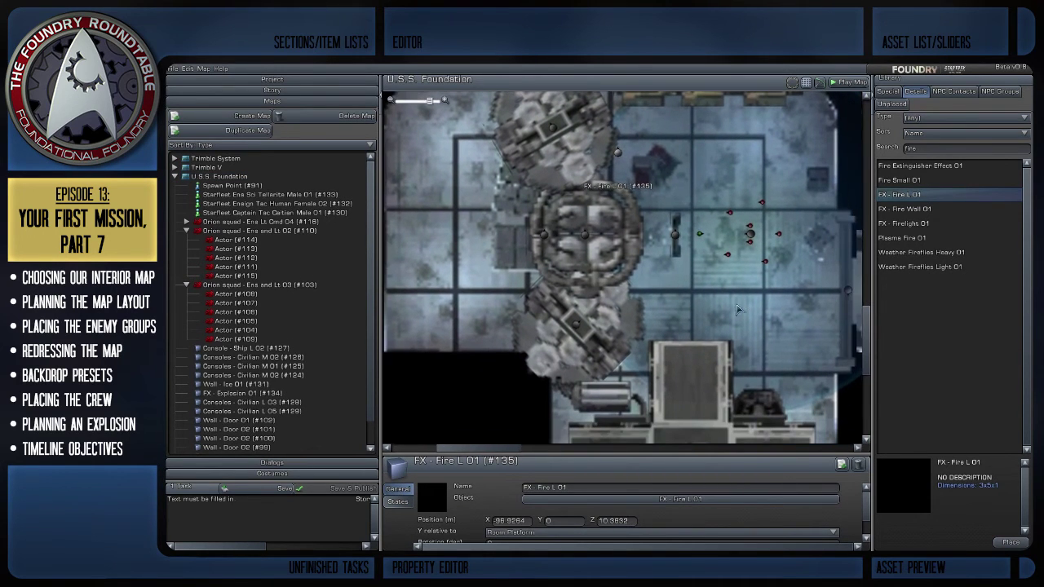
Duplicate the large fire effect twice, placing one copy beside the central wreckage and the other beside the lower rubble pile.
{"action": "left_click", "coordinate": [842, 463]}
{"action": "left_click_drag", "start_coordinate": [625, 151], "coordinate": [643, 259]}
{"action": "right_click_drag", "start_coordinate": [705, 298], "coordinate": [694, 257]}
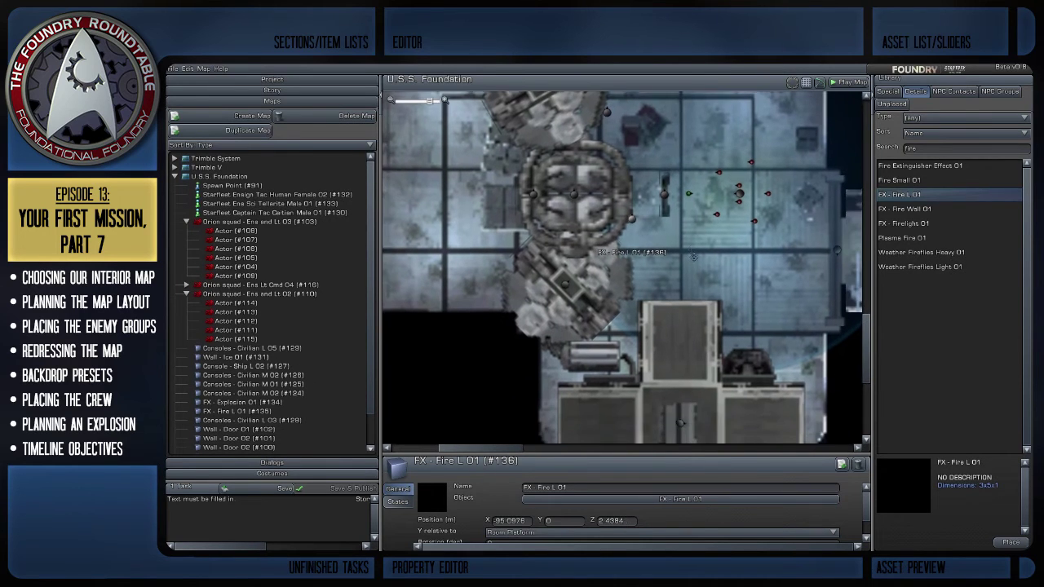
{"action": "left_click", "coordinate": [841, 463]}
{"action": "left_click_drag", "start_coordinate": [639, 226], "coordinate": [639, 293]}
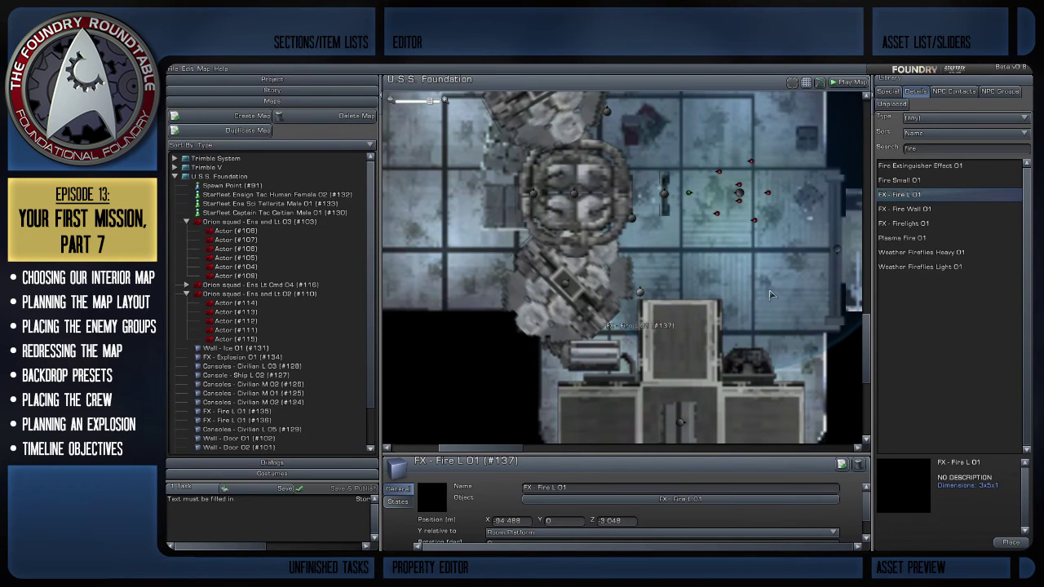
Review the fire placement in the captain's room and the overall U.S.S. Foundation map layout.
{"action": "scroll", "coordinate": [774, 296], "scroll_direction": "down", "scroll_amount": 3}
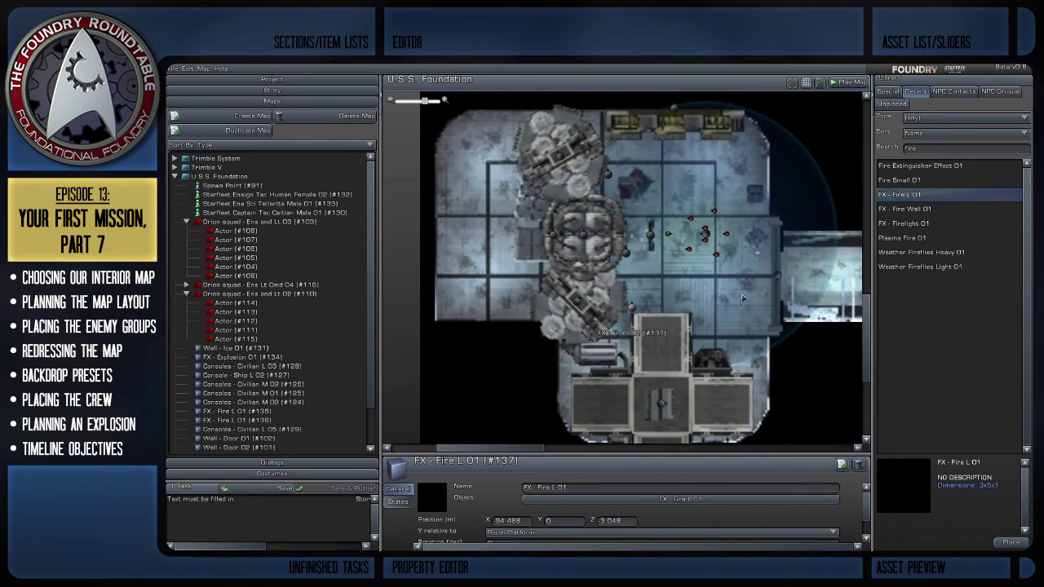
{"action": "scroll", "coordinate": [736, 296], "scroll_direction": "up", "scroll_amount": 4}
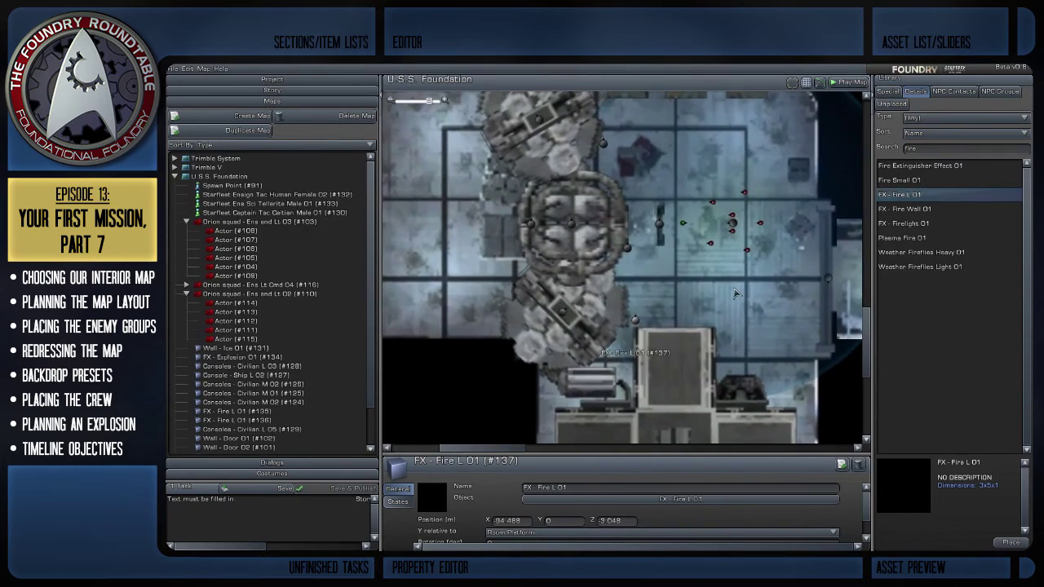
{"action": "scroll", "coordinate": [730, 335], "scroll_direction": "down", "scroll_amount": 4}
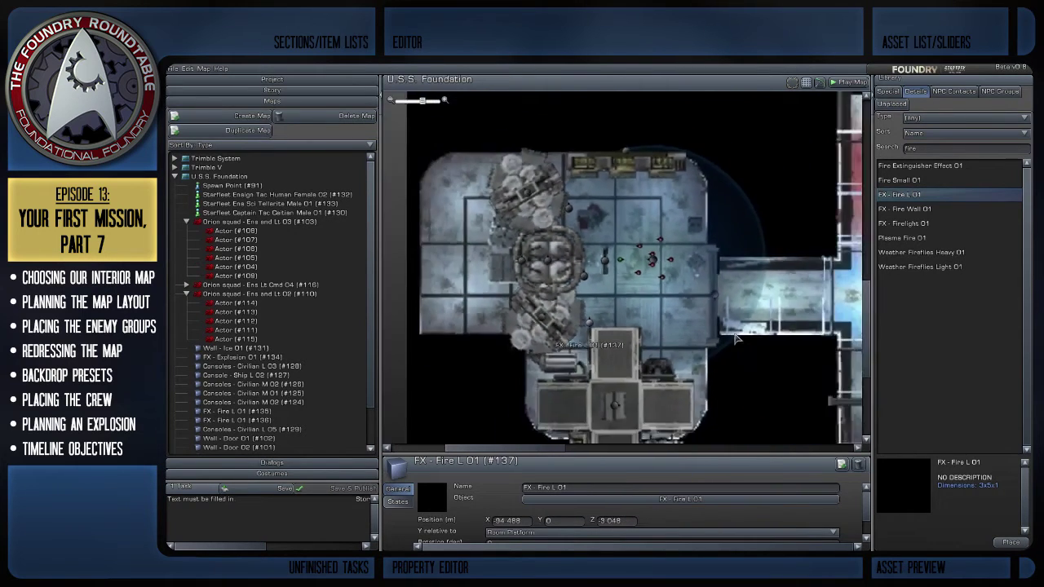
{"action": "scroll", "coordinate": [736, 335], "scroll_direction": "up", "scroll_amount": 3}
{"action": "right_click_drag", "start_coordinate": [737, 335], "coordinate": [779, 346]}
{"action": "scroll", "coordinate": [627, 314], "scroll_direction": "down", "scroll_amount": 2}
{"action": "scroll", "coordinate": [807, 318], "scroll_direction": "down", "scroll_amount": 3}
{"action": "right_click_drag", "start_coordinate": [848, 303], "coordinate": [677, 349]}
{"action": "scroll", "coordinate": [726, 323], "scroll_direction": "down", "scroll_amount": 1}
{"action": "scroll", "coordinate": [699, 319], "scroll_direction": "up", "scroll_amount": 1}
{"action": "scroll", "coordinate": [682, 355], "scroll_direction": "down", "scroll_amount": 1}
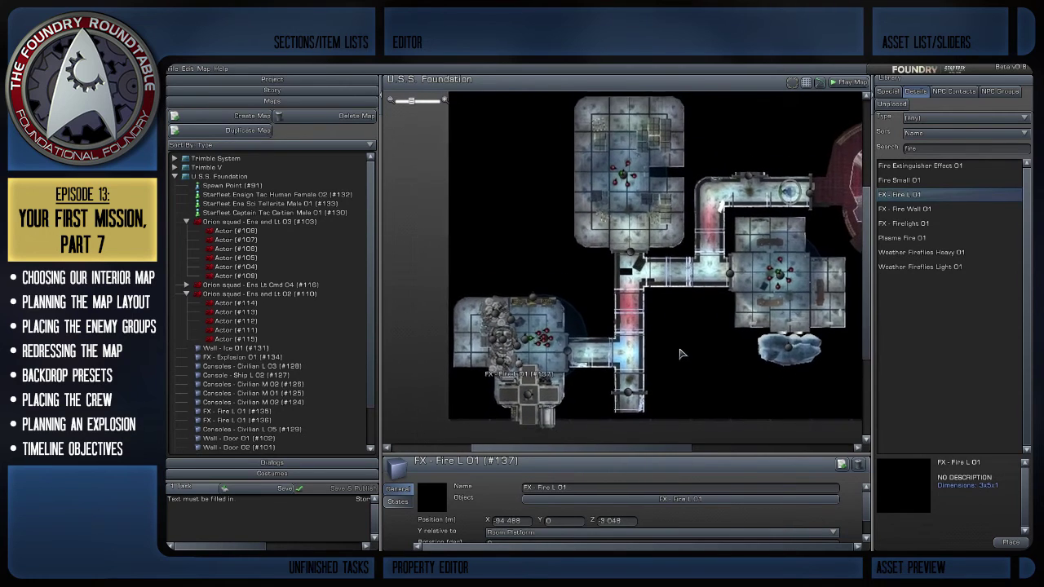
Add a Popup Dialog objective to the U.S.S. Foundation map at the end of the story.
{"action": "left_click", "coordinate": [271, 90]}
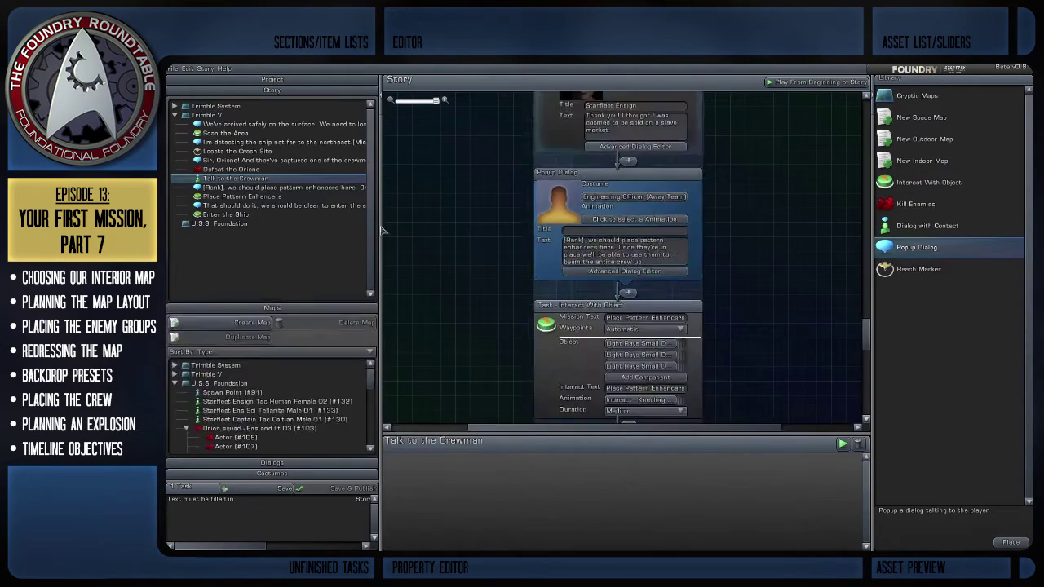
{"action": "scroll", "coordinate": [481, 332], "scroll_direction": "down", "scroll_amount": 10}
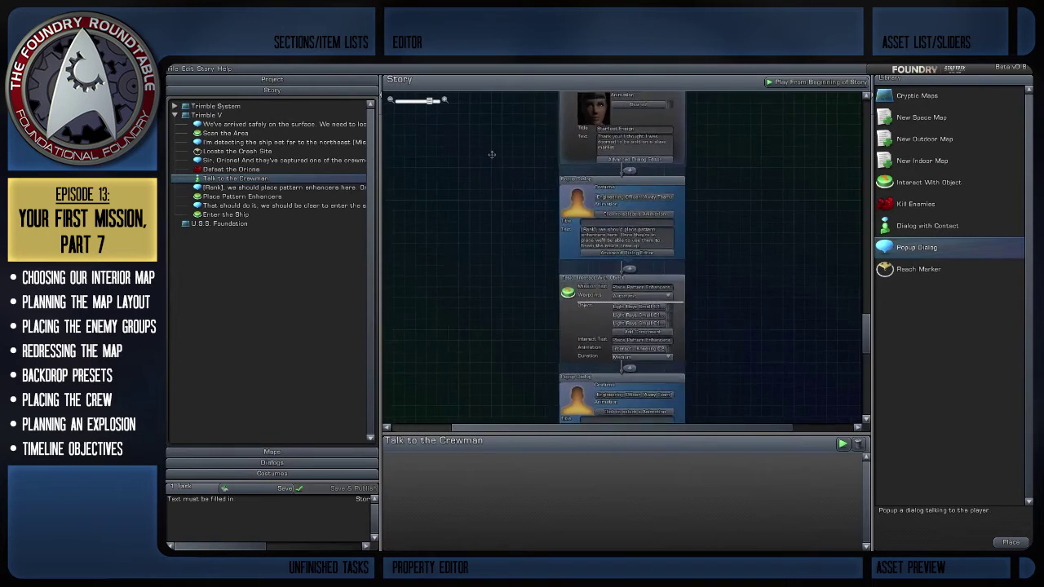
{"action": "scroll", "coordinate": [506, 184], "scroll_direction": "down", "scroll_amount": 8}
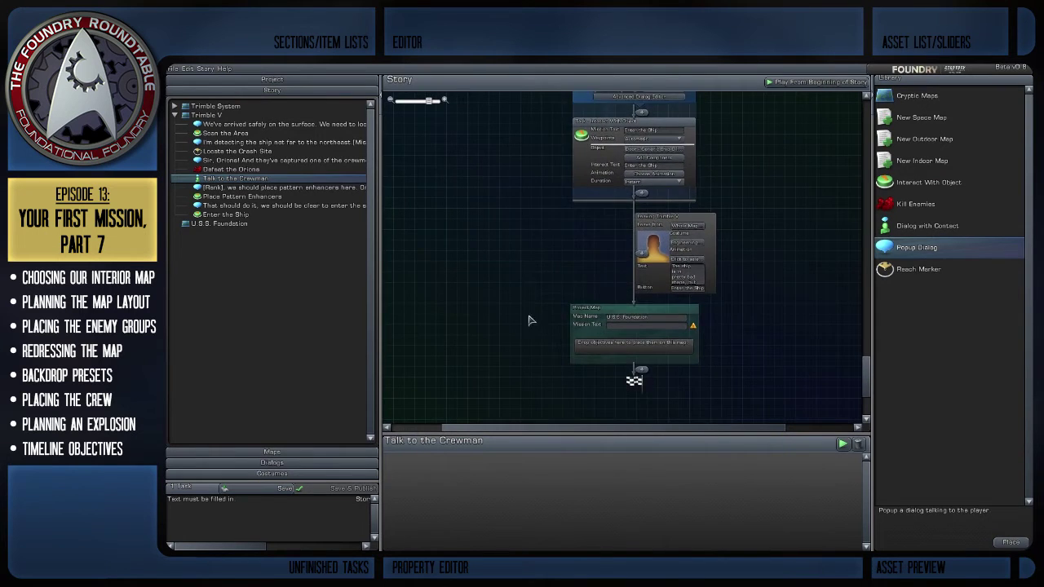
{"action": "scroll", "coordinate": [736, 322], "scroll_direction": "up", "scroll_amount": 5}
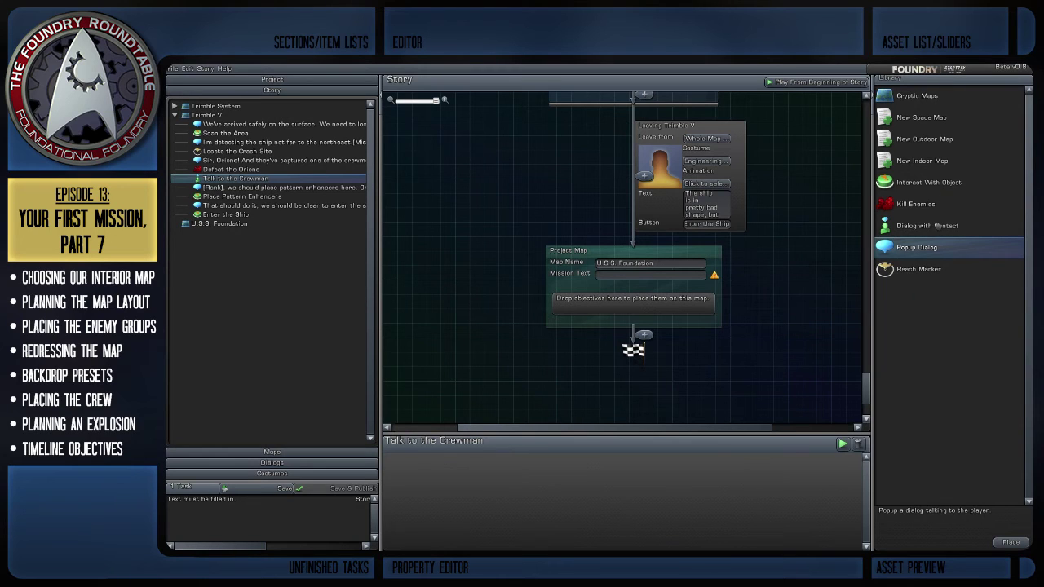
{"action": "left_click", "coordinate": [936, 226]}
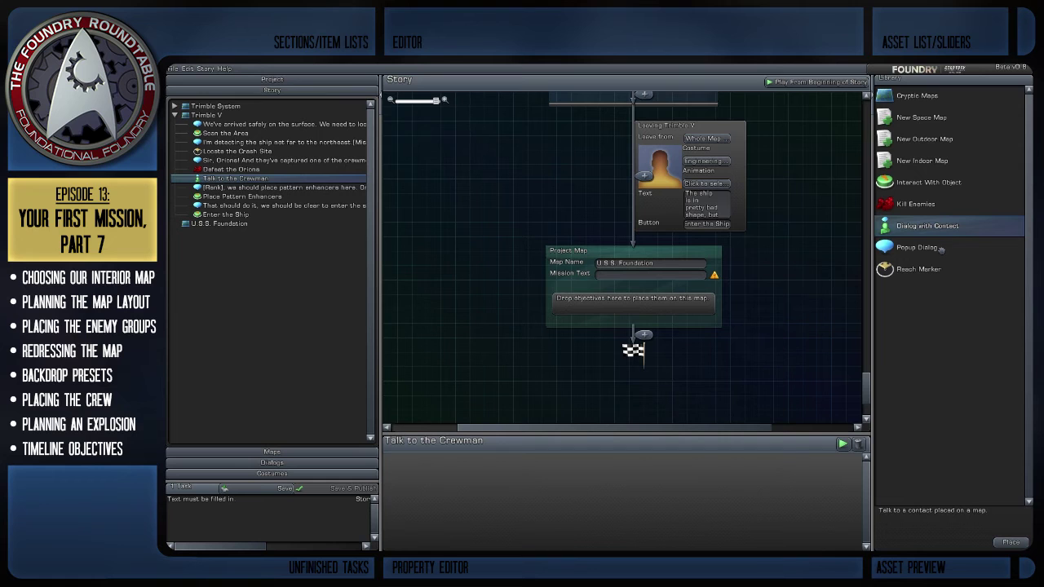
{"action": "left_click", "coordinate": [935, 276]}
{"action": "left_click", "coordinate": [952, 249]}
{"action": "left_click_drag", "start_coordinate": [956, 251], "coordinate": [654, 310]}
{"action": "left_click_drag", "start_coordinate": [777, 334], "coordinate": [762, 218]}
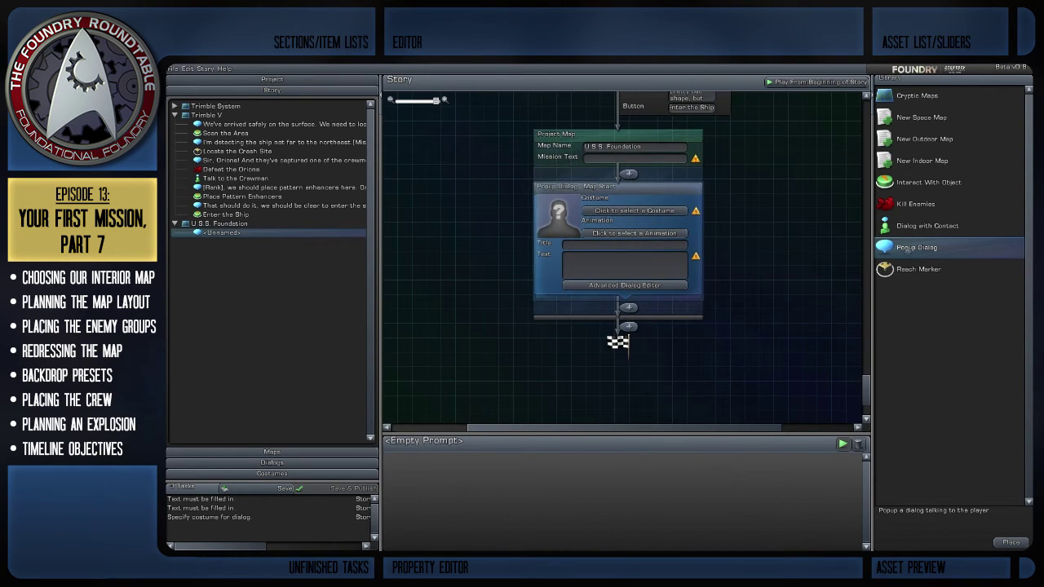
Add a Kill Enemies task to the U.S.S. Foundation map and order it directly after the popup dialog.
{"action": "left_click_drag", "start_coordinate": [919, 204], "coordinate": [640, 307]}
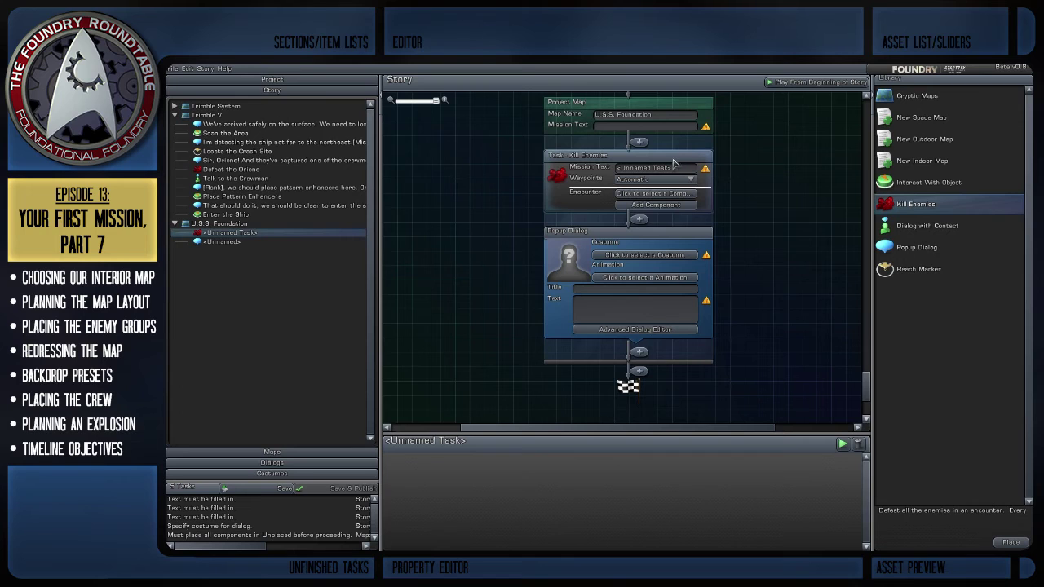
{"action": "left_click_drag", "start_coordinate": [597, 159], "coordinate": [628, 348]}
{"action": "left_click_drag", "start_coordinate": [603, 158], "coordinate": [621, 353]}
{"action": "left_click_drag", "start_coordinate": [593, 236], "coordinate": [615, 145]}
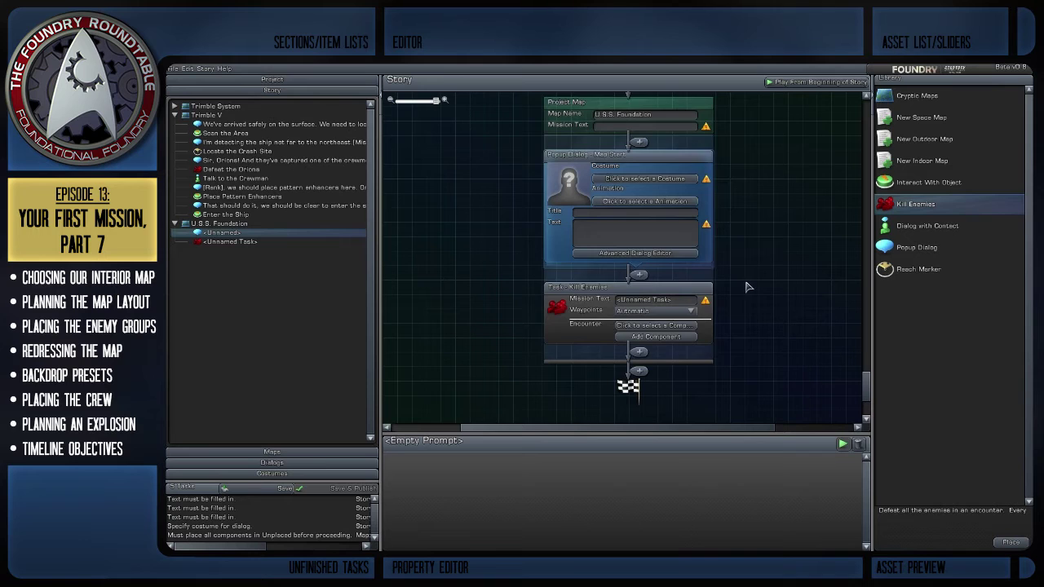
{"action": "left_click_drag", "start_coordinate": [746, 283], "coordinate": [736, 254]}
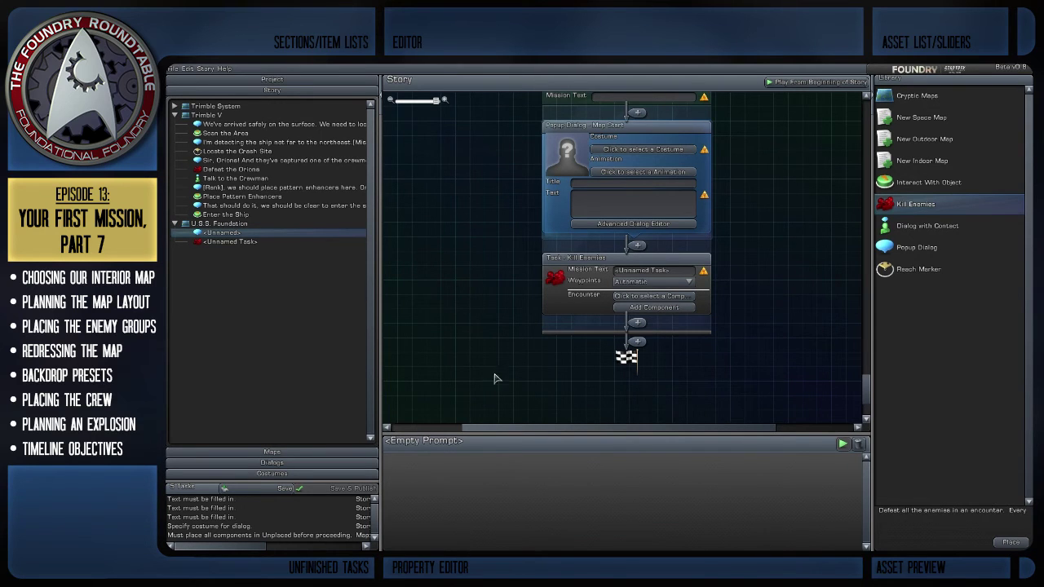
{"action": "scroll", "coordinate": [496, 375], "scroll_direction": "up", "scroll_amount": 1}
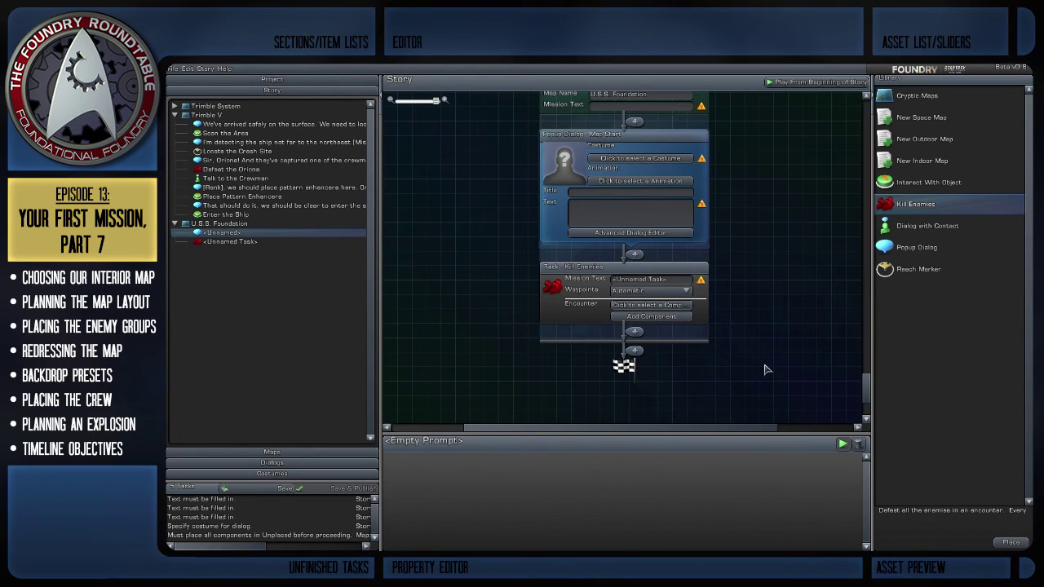
{"action": "left_click", "coordinate": [662, 306]}
{"action": "left_click", "coordinate": [783, 460]}
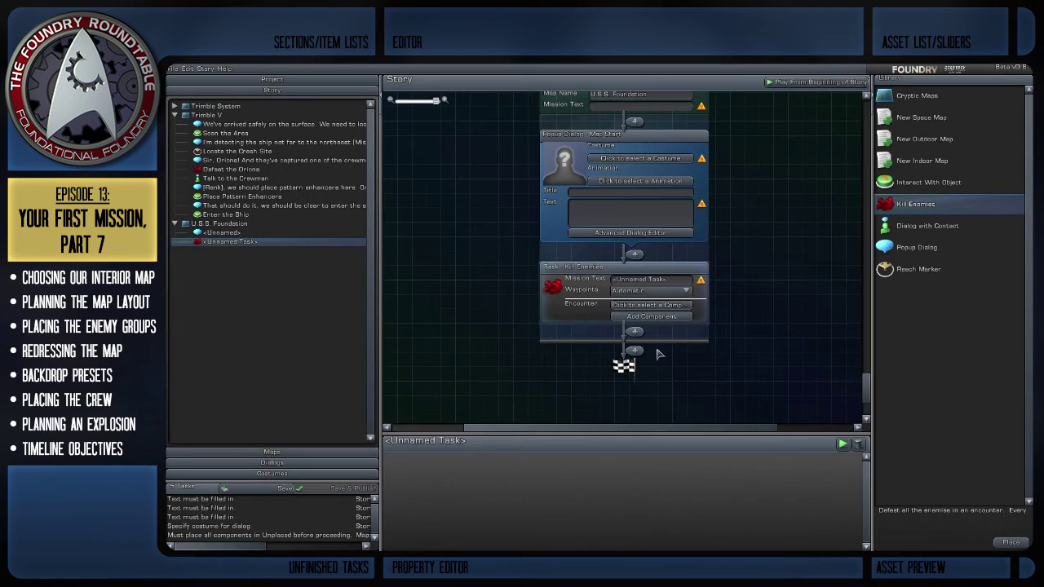
{"action": "left_click", "coordinate": [648, 327]}
{"action": "left_click", "coordinate": [659, 336]}
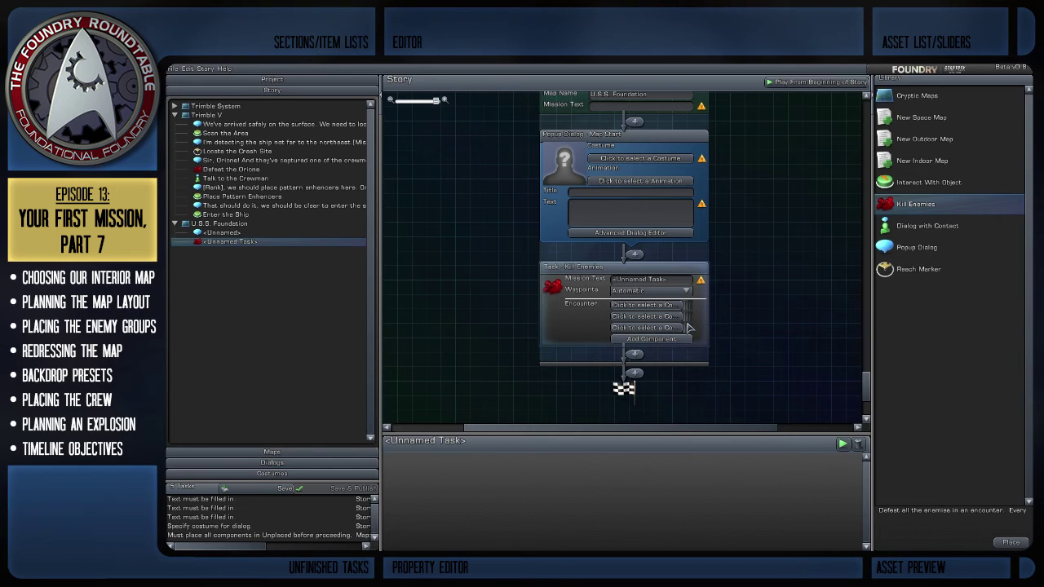
{"action": "left_click", "coordinate": [689, 328]}
{"action": "left_click", "coordinate": [687, 317]}
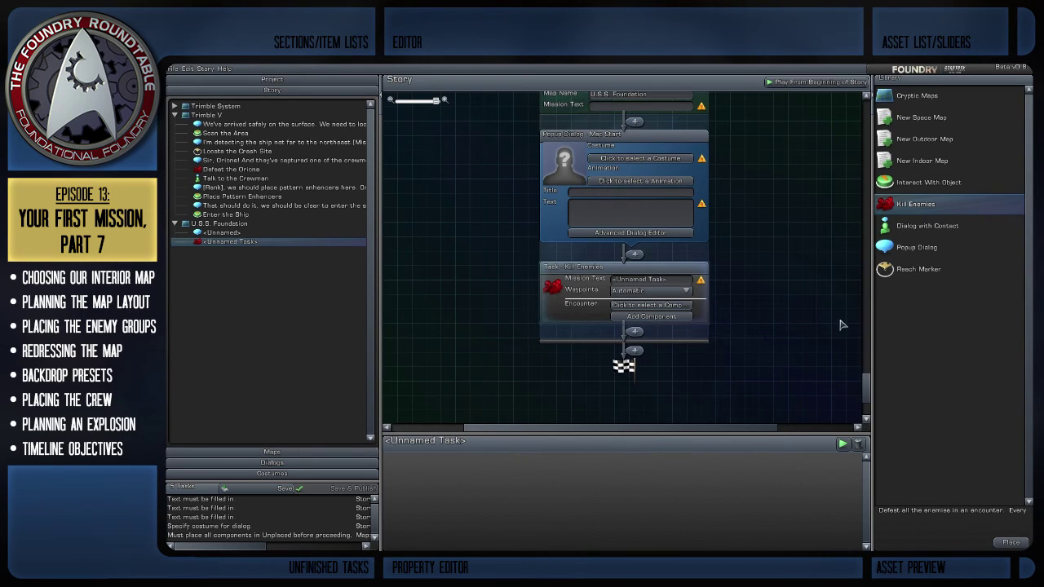
Place two more Kill Enemies tasks beside the existing one to form a Complete All group.
{"action": "left_click_drag", "start_coordinate": [911, 204], "coordinate": [659, 281]}
{"action": "left_click_drag", "start_coordinate": [601, 170], "coordinate": [673, 120]}
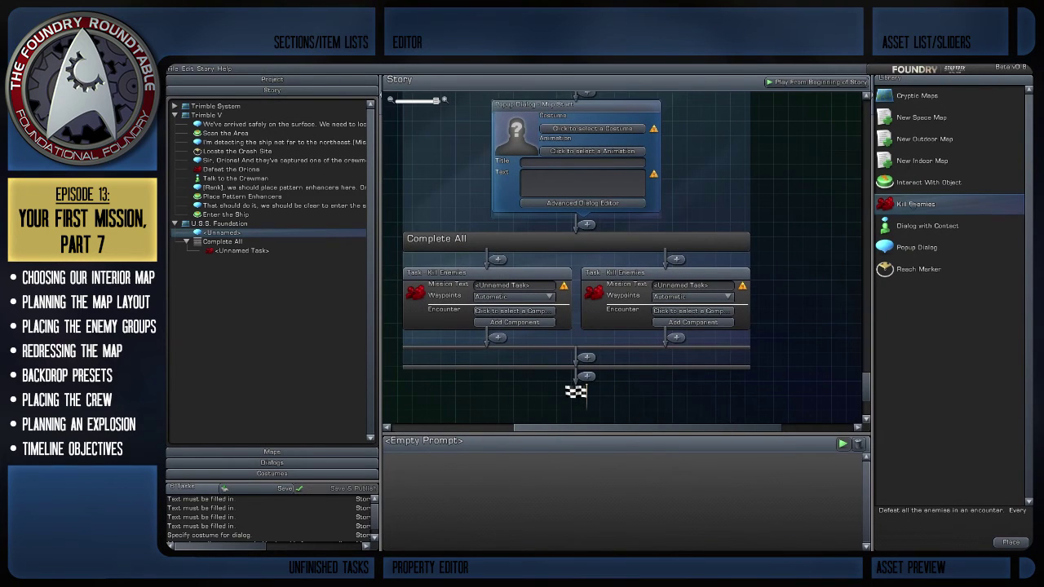
{"action": "left_click_drag", "start_coordinate": [928, 205], "coordinate": [724, 243]}
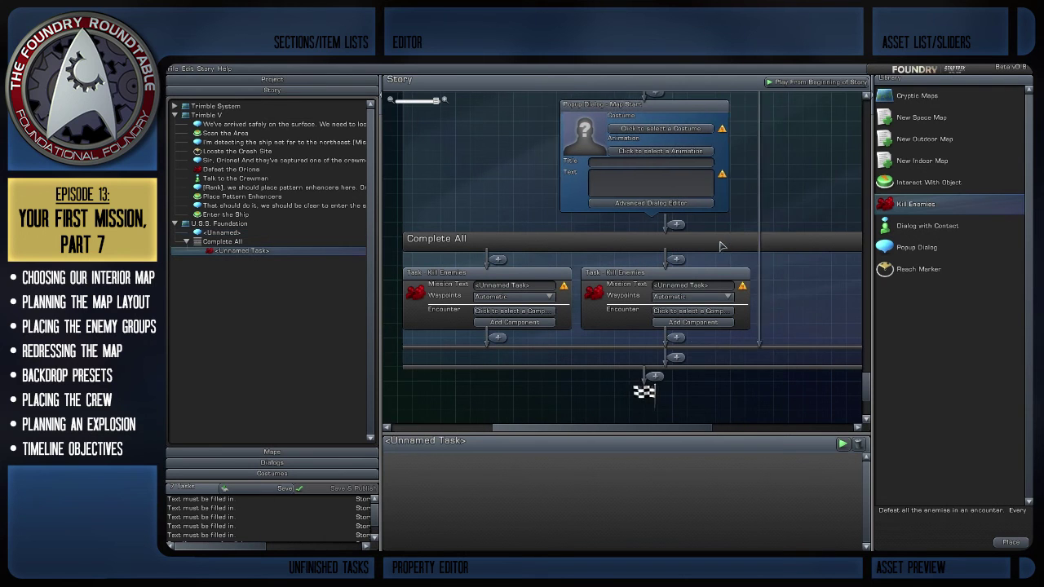
{"action": "scroll", "coordinate": [722, 349], "scroll_direction": "down", "scroll_amount": 2}
{"action": "mouse_move", "coordinate": [708, 356]}
{"action": "left_mouse_down"}
{"action": "mouse_move", "coordinate": [678, 358]}
{"action": "mouse_move", "coordinate": [689, 359]}
{"action": "left_mouse_up"}
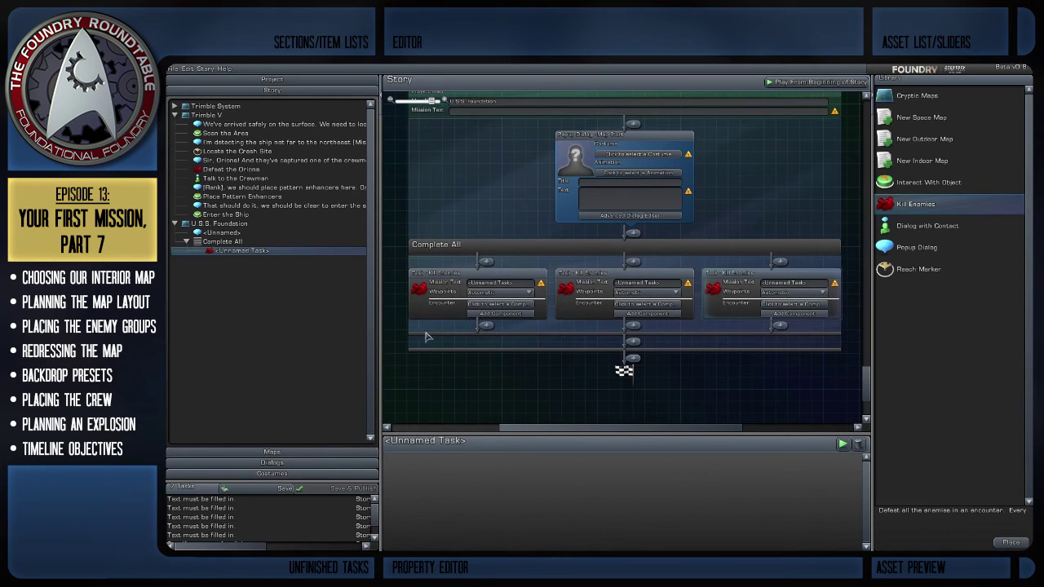
{"action": "left_click_drag", "start_coordinate": [471, 368], "coordinate": [477, 368]}
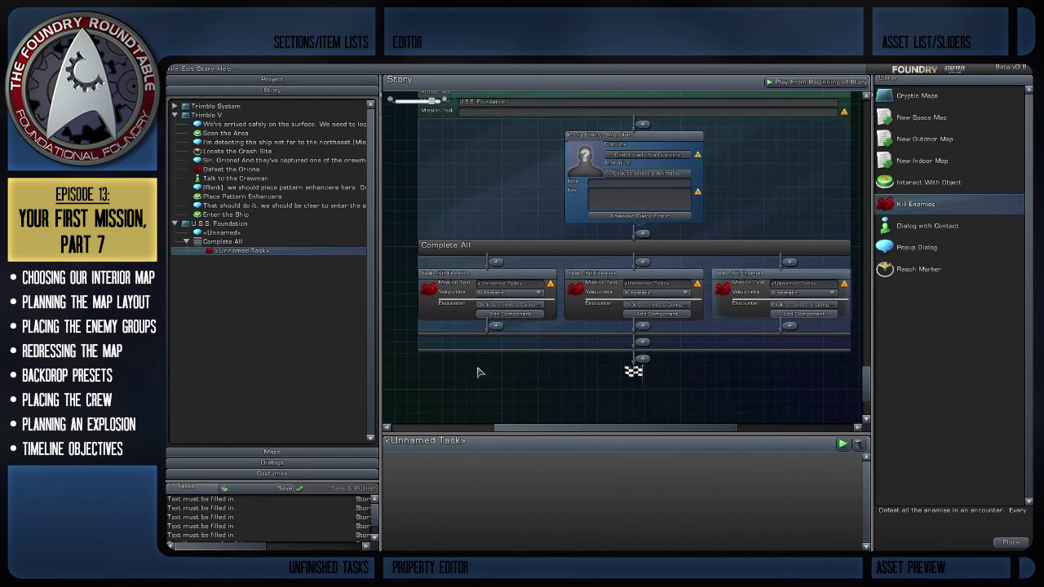
{"action": "scroll", "coordinate": [479, 372], "scroll_direction": "up", "scroll_amount": 2}
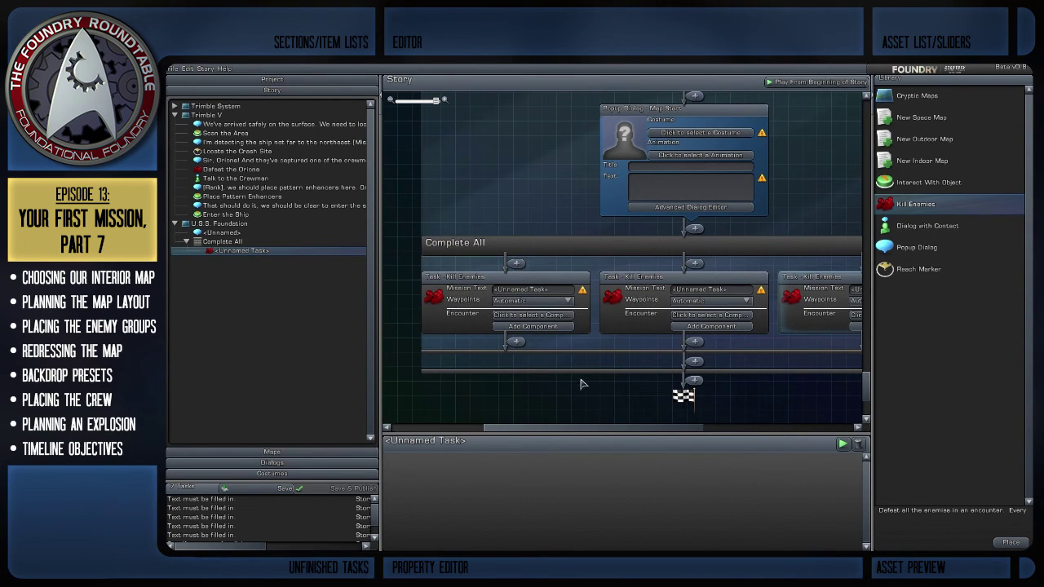
Remove two of the parallel Kill Enemies tasks, leaving a single one below the popup dialog.
{"action": "left_click", "coordinate": [649, 278]}
{"action": "left_click_drag", "start_coordinate": [770, 364], "coordinate": [748, 347]}
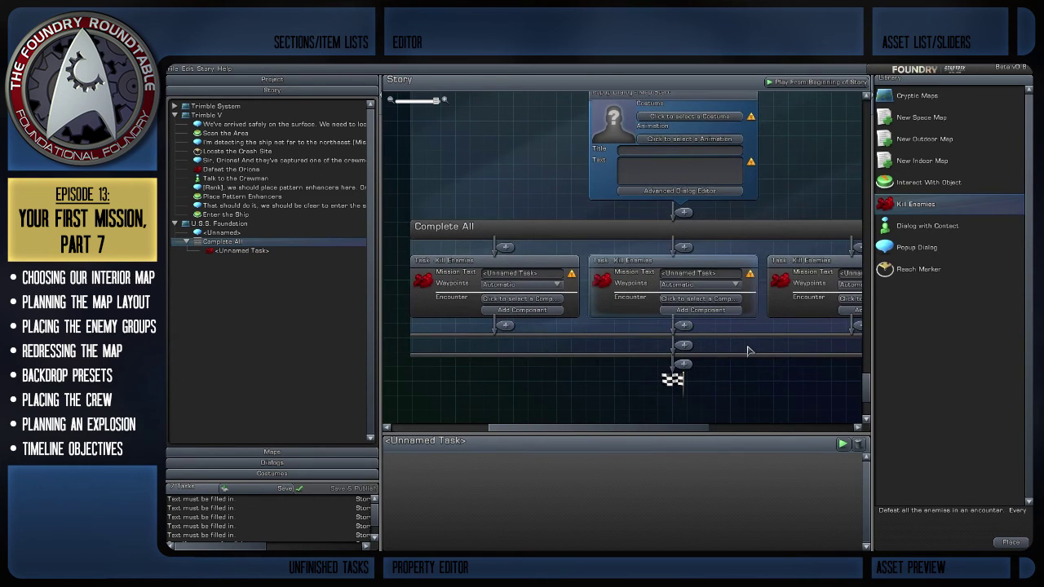
{"action": "left_click_drag", "start_coordinate": [753, 349], "coordinate": [705, 361]}
{"action": "left_click_drag", "start_coordinate": [580, 272], "coordinate": [402, 113]}
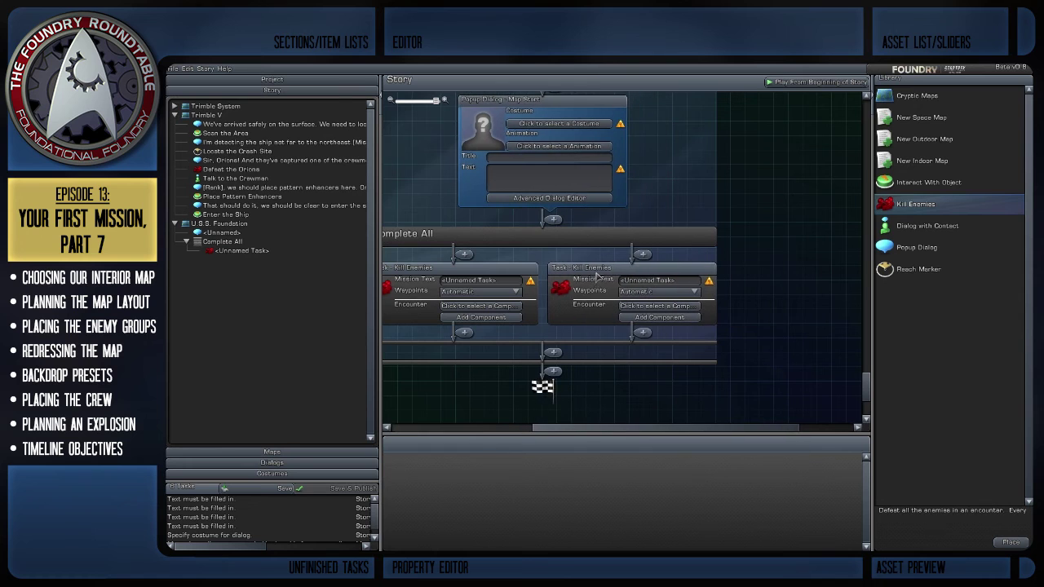
{"action": "left_click_drag", "start_coordinate": [593, 274], "coordinate": [402, 114]}
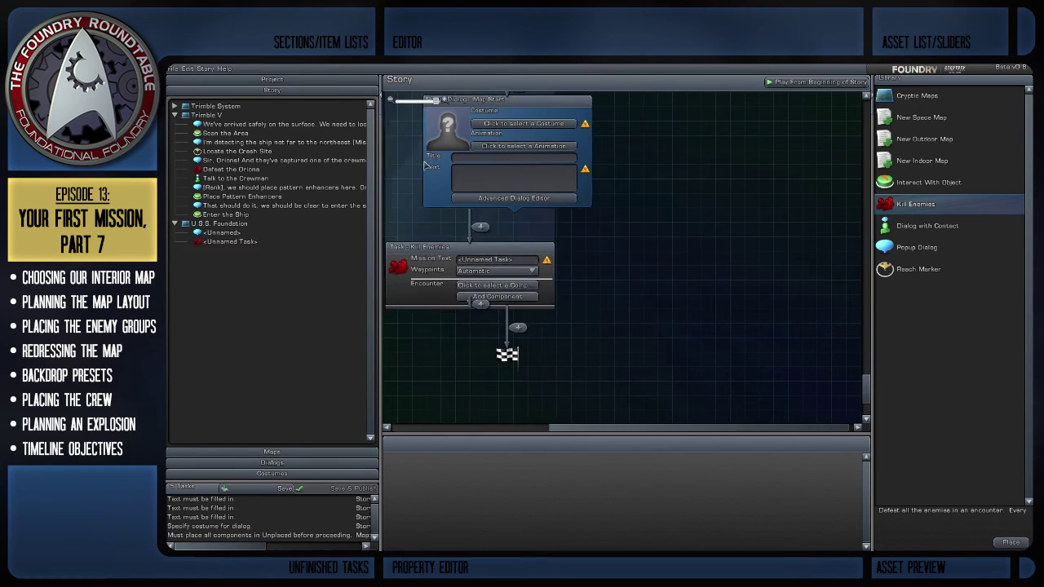
{"action": "left_click_drag", "start_coordinate": [594, 332], "coordinate": [707, 378]}
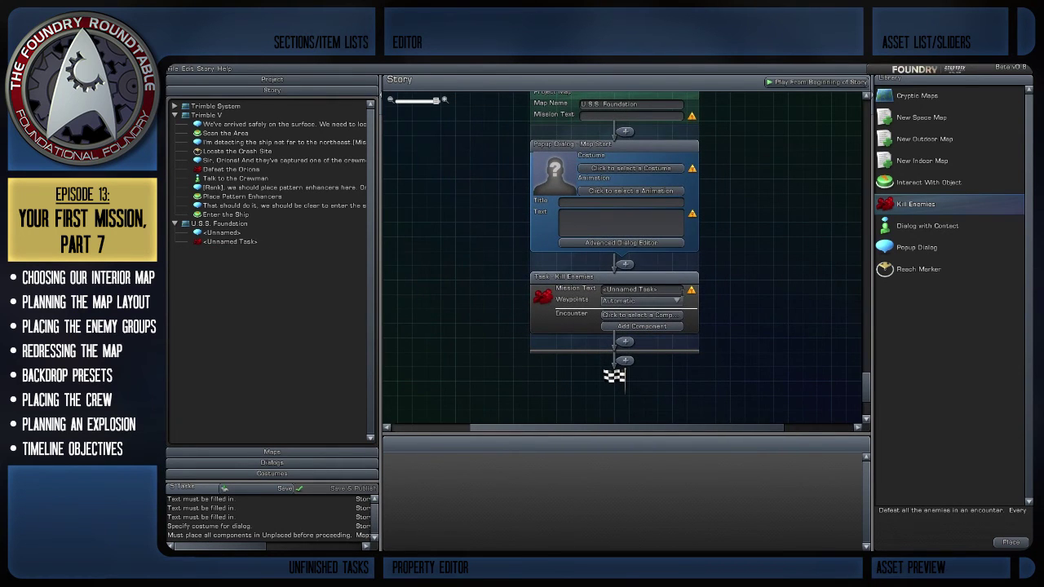
Add two encounter components to the Kill Enemies task and assign Orion squad - Ens and Lt 03 to the first.
{"action": "left_click", "coordinate": [658, 334]}
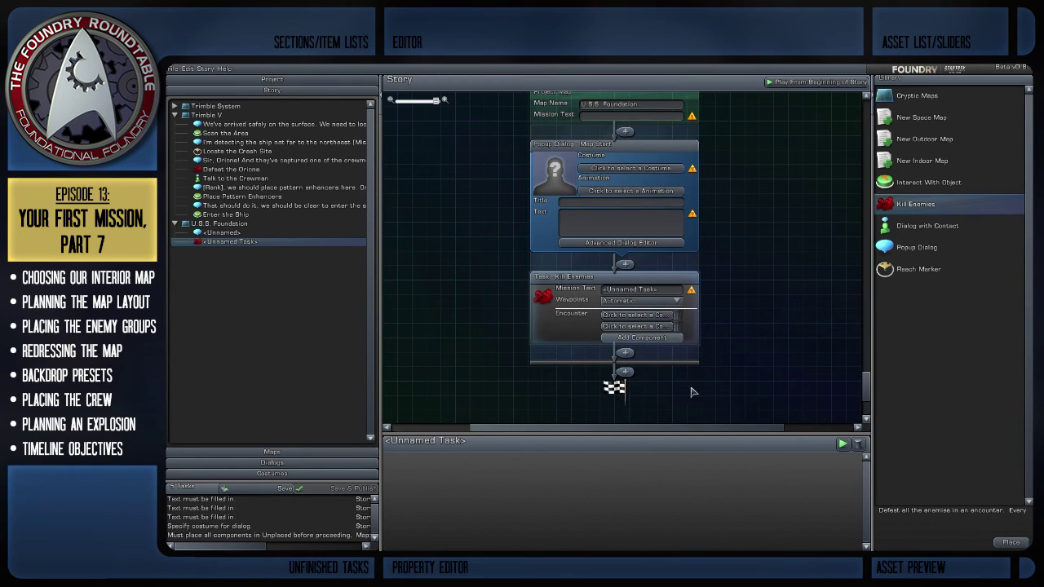
{"action": "left_click", "coordinate": [647, 337]}
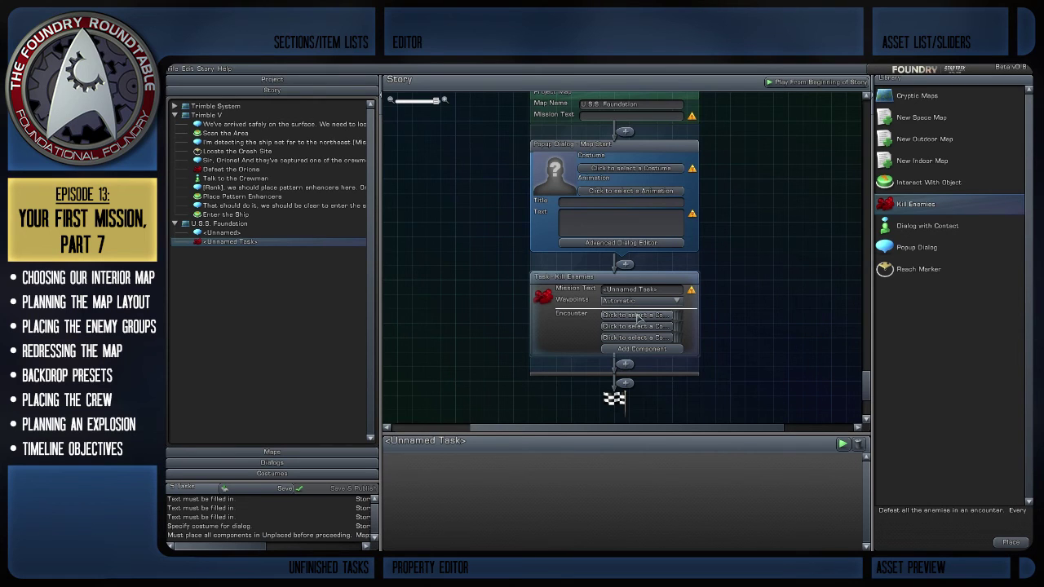
{"action": "left_click", "coordinate": [624, 317]}
{"action": "scroll", "coordinate": [665, 283], "scroll_direction": "up", "scroll_amount": 2}
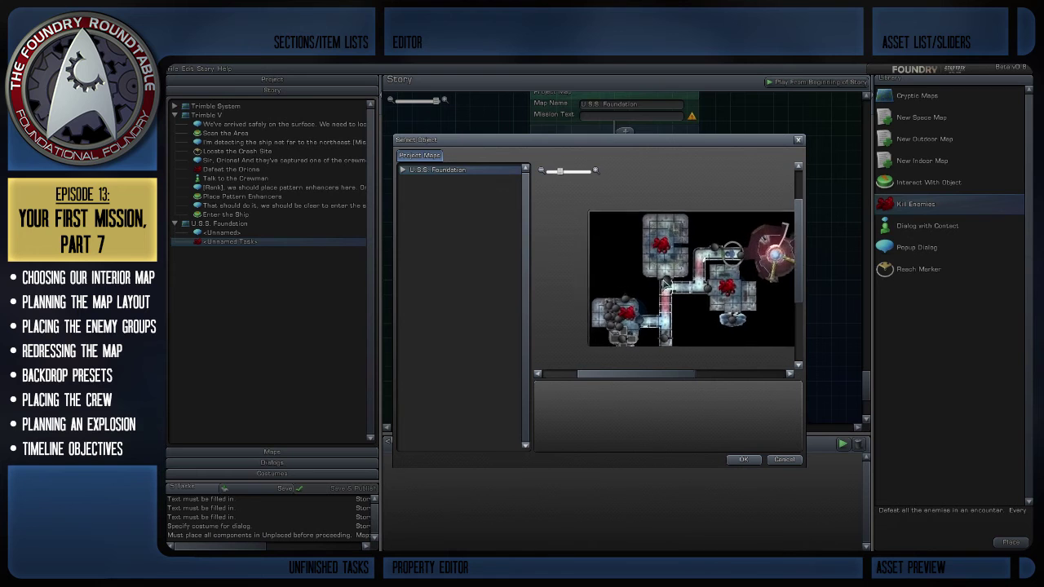
{"action": "left_click", "coordinate": [662, 241]}
{"action": "left_click", "coordinate": [749, 295]}
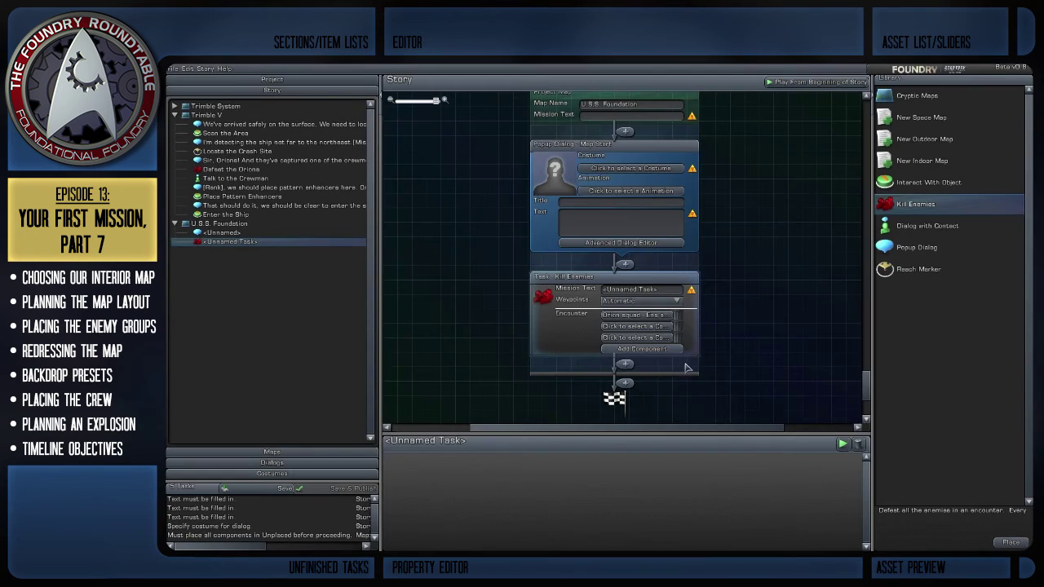
{"action": "left_click", "coordinate": [743, 459]}
Assign Orion squad - Ens and Lt 02 and Orion squad - Ens Lt Cmd 04 to the second and third encounters.
{"action": "left_click", "coordinate": [629, 327]}
{"action": "left_click", "coordinate": [730, 299]}
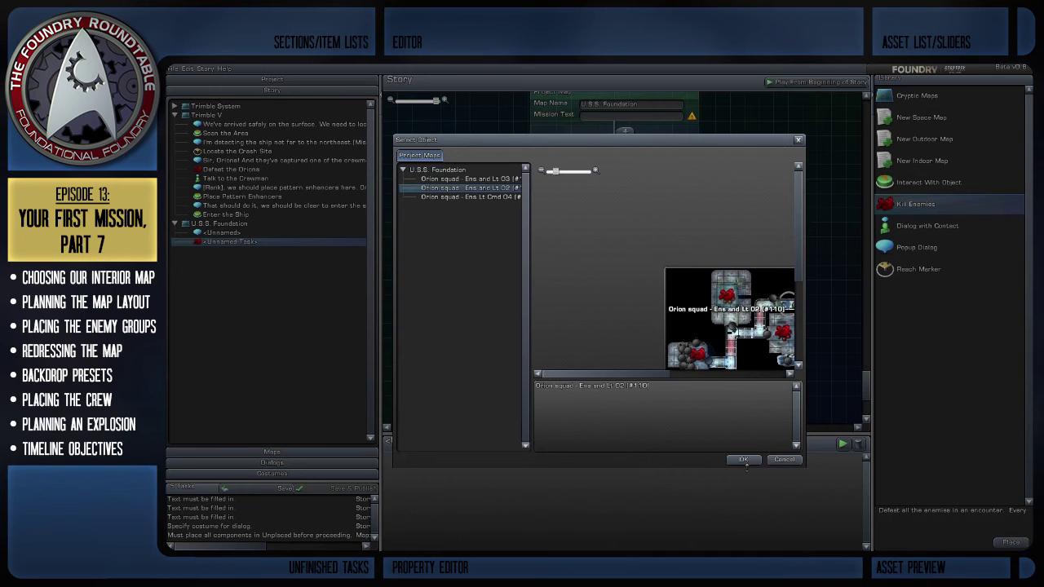
{"action": "left_click", "coordinate": [743, 459]}
{"action": "scroll", "coordinate": [650, 324], "scroll_direction": "down", "scroll_amount": 1}
{"action": "left_click", "coordinate": [640, 310]}
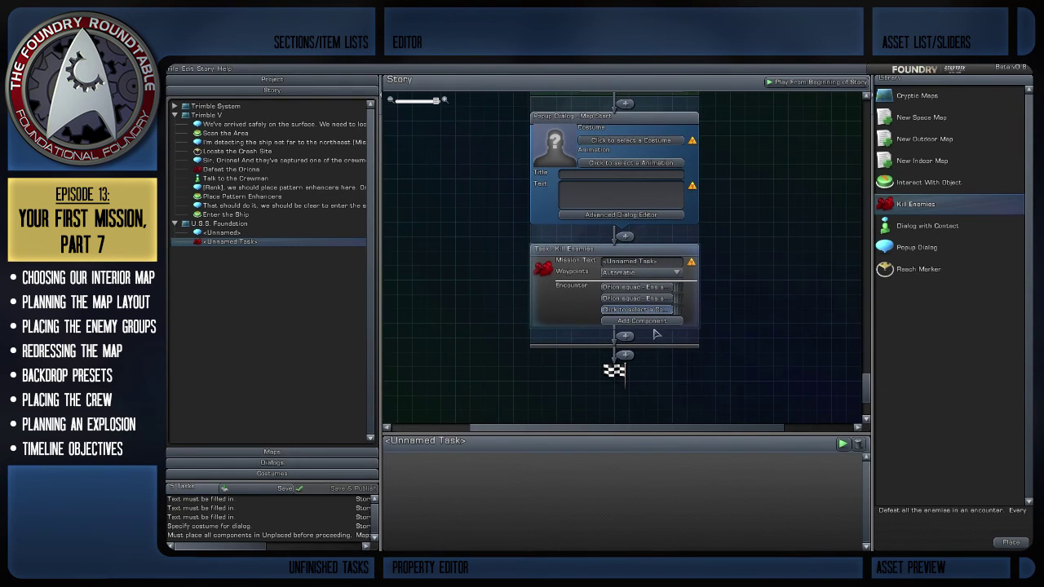
{"action": "left_click", "coordinate": [704, 359]}
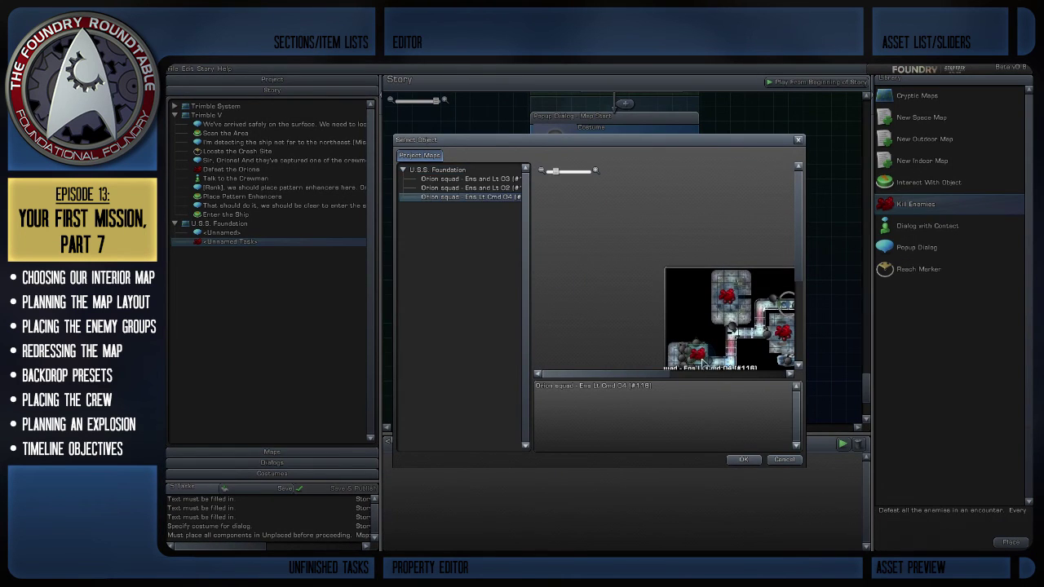
{"action": "left_click", "coordinate": [743, 459]}
{"action": "scroll", "coordinate": [777, 362], "scroll_direction": "down", "scroll_amount": 1}
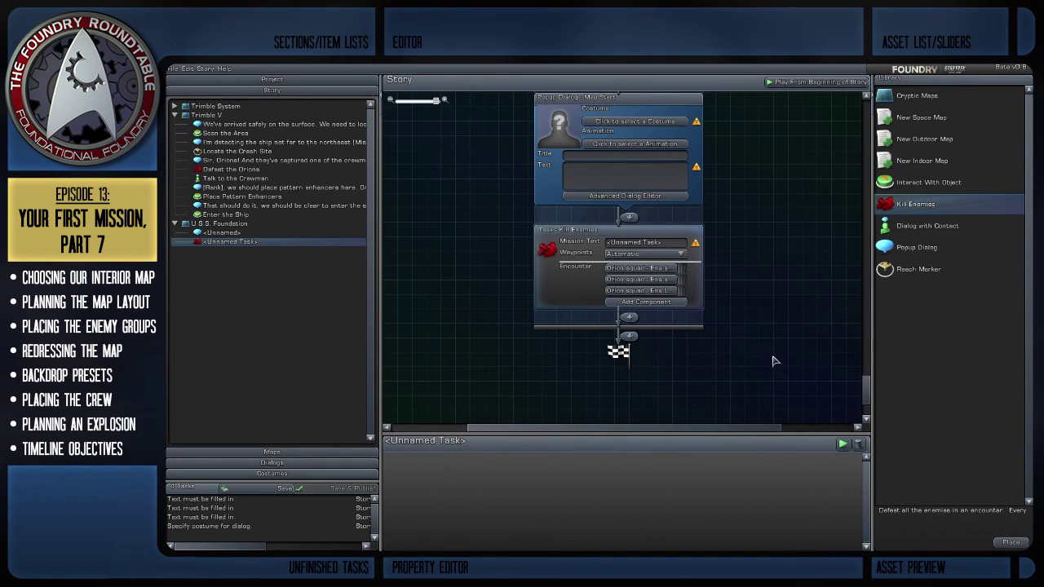
{"action": "left_click_drag", "start_coordinate": [765, 331], "coordinate": [768, 352]}
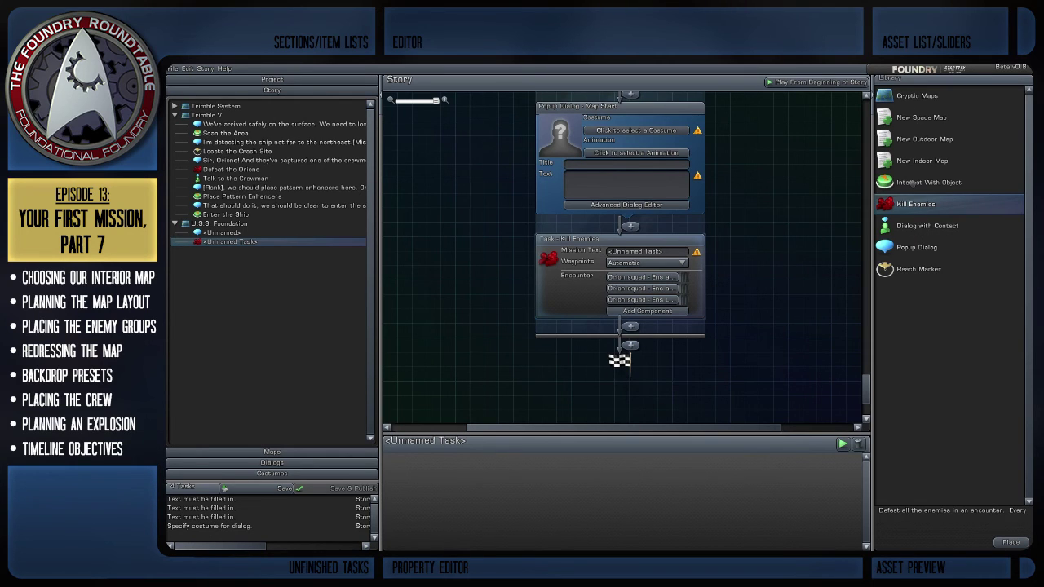
Add a Dialog with Contact task after the Kill Enemies task with the mission text "Talk to the Captain".
{"action": "left_click", "coordinate": [946, 229]}
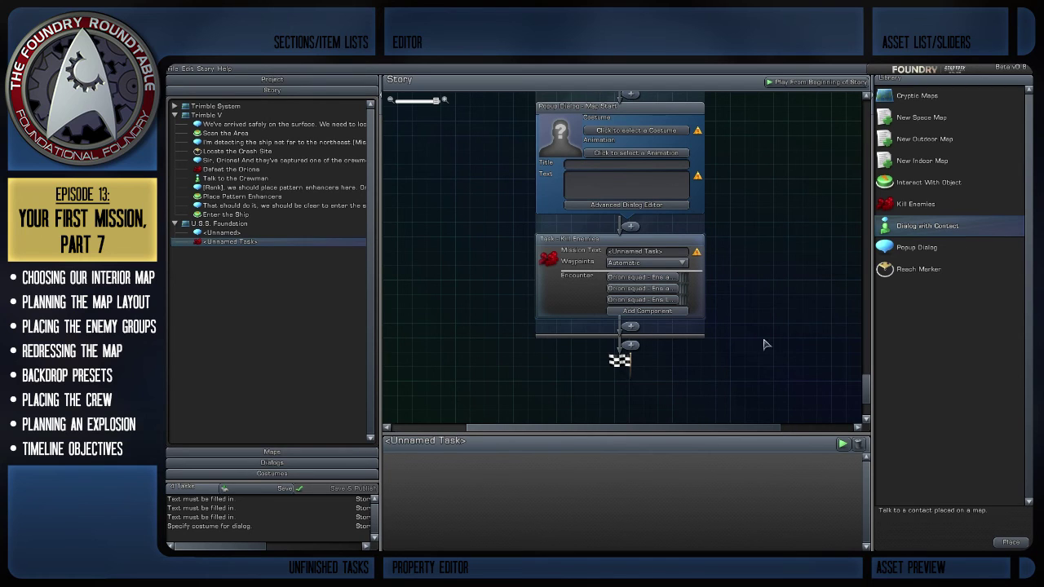
{"action": "left_click_drag", "start_coordinate": [898, 232], "coordinate": [631, 326]}
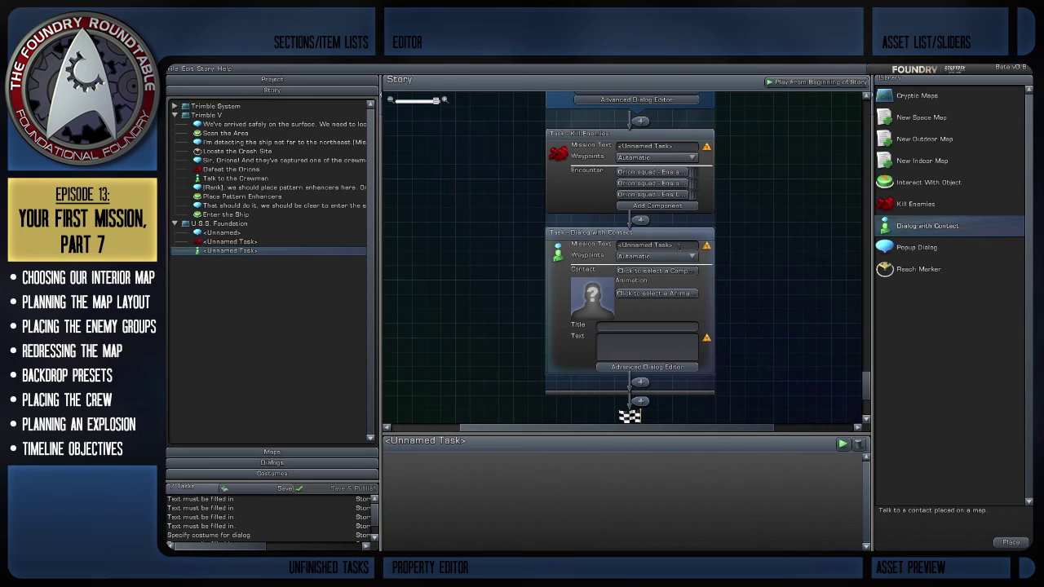
{"action": "left_click", "coordinate": [678, 245]}
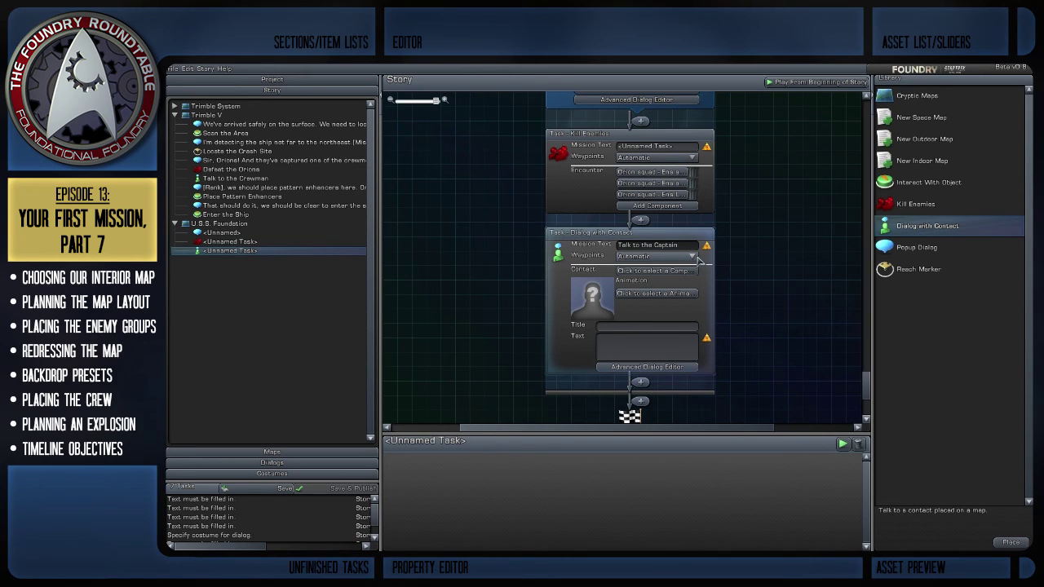
{"action": "left_click", "coordinate": [743, 295]}
{"action": "left_click_drag", "start_coordinate": [744, 315], "coordinate": [736, 286]}
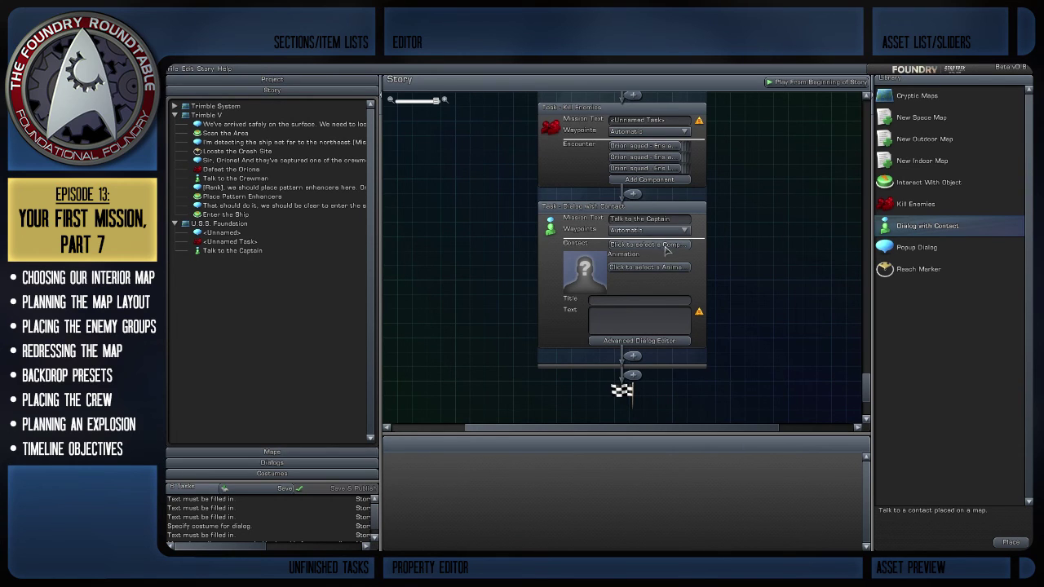
Add an Interact With Object task directly after the "Talk to the Captain" task in the U.S.S. Foundation map's story.
{"action": "scroll", "coordinate": [752, 320], "scroll_direction": "down", "scroll_amount": 1}
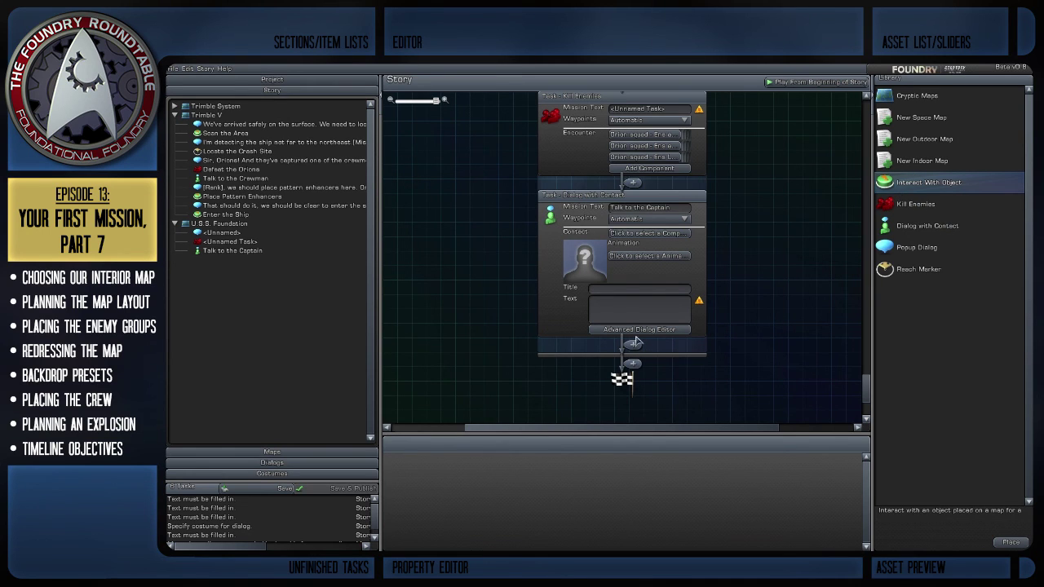
{"action": "left_click_drag", "start_coordinate": [919, 182], "coordinate": [629, 348]}
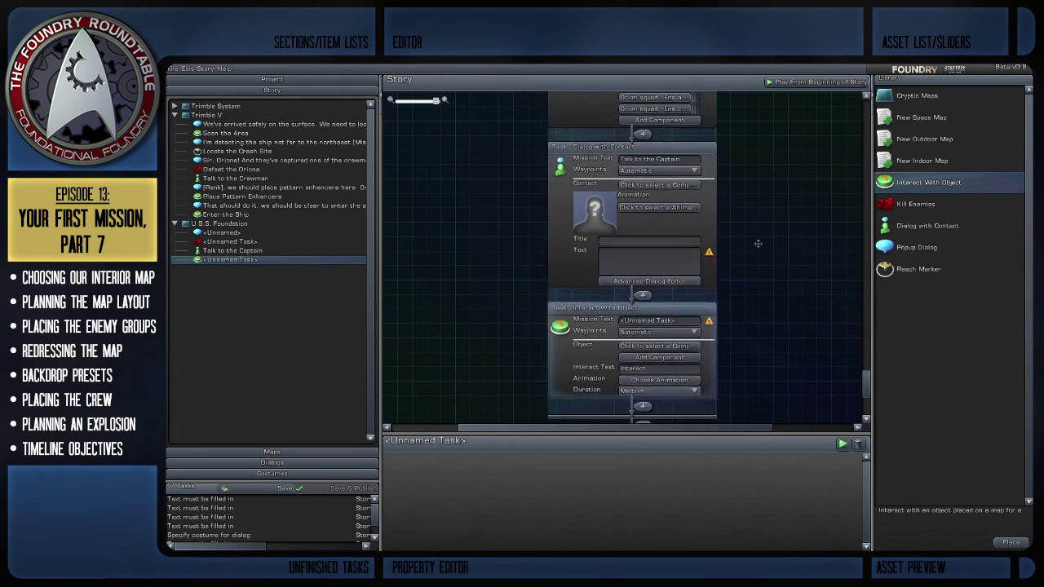
Review the U.S.S. Foundation story sequence from the opening popup dialog through the Interact With Object task.
{"action": "scroll", "coordinate": [770, 212], "scroll_direction": "down", "scroll_amount": 1}
{"action": "right_click_drag", "start_coordinate": [767, 214], "coordinate": [756, 288]}
{"action": "right_click_drag", "start_coordinate": [765, 211], "coordinate": [766, 318]}
{"action": "mouse_move", "coordinate": [755, 197]}
{"action": "right_mouse_down"}
{"action": "mouse_move", "coordinate": [750, 330]}
{"action": "mouse_move", "coordinate": [760, 179]}
{"action": "right_mouse_up"}
{"action": "right_click_drag", "start_coordinate": [781, 312], "coordinate": [770, 188]}
{"action": "right_click_drag", "start_coordinate": [763, 251], "coordinate": [760, 219]}
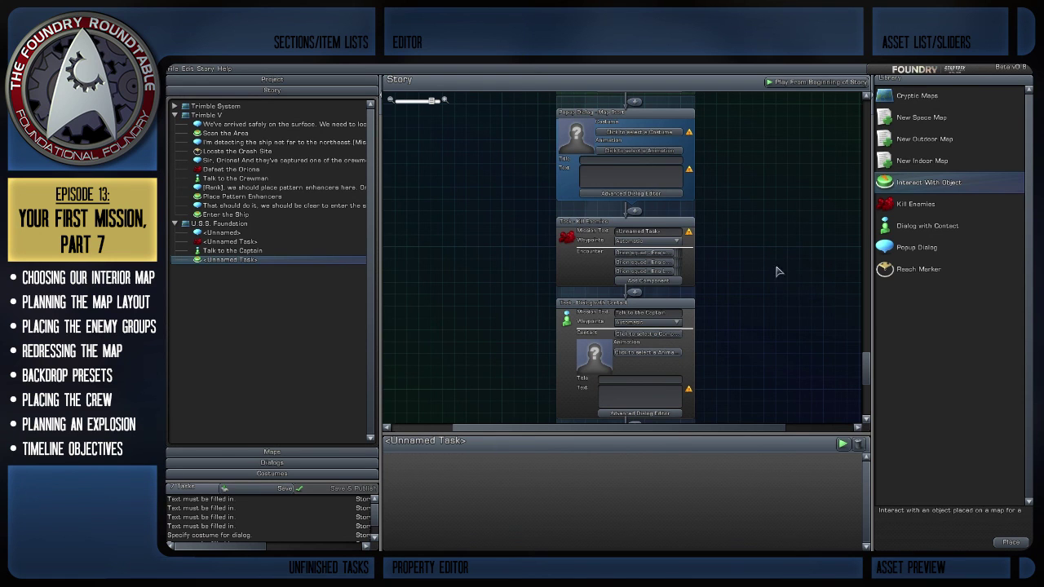
{"action": "right_click_drag", "start_coordinate": [742, 270], "coordinate": [726, 139]}
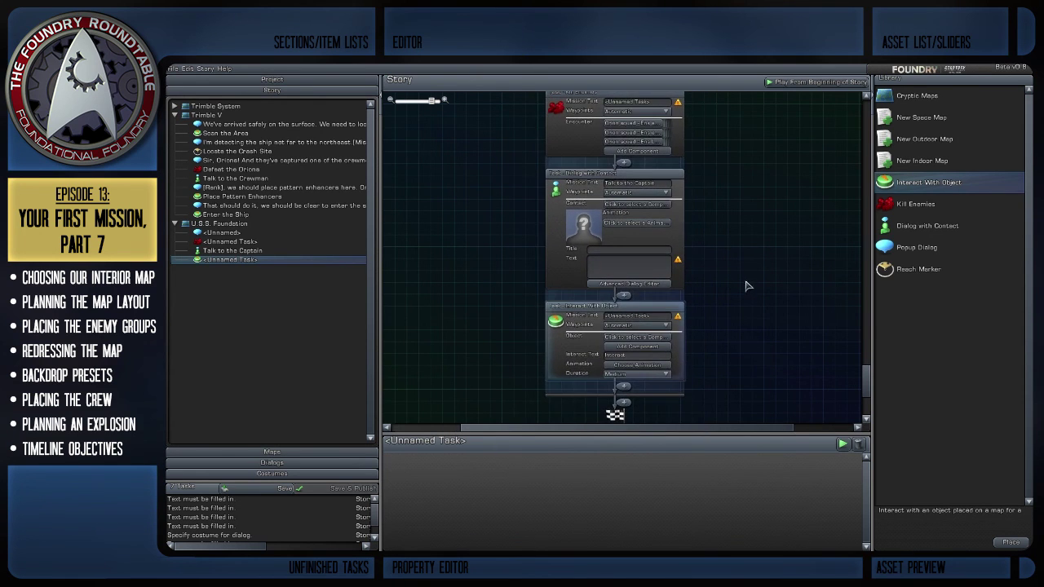
{"action": "right_click_drag", "start_coordinate": [747, 286], "coordinate": [763, 215]}
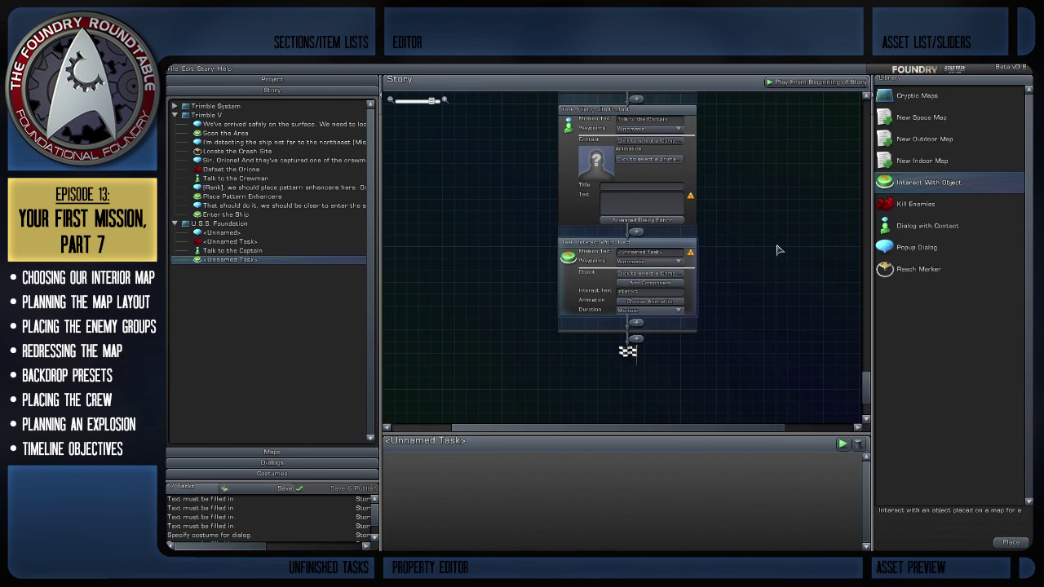
{"action": "right_click_drag", "start_coordinate": [764, 242], "coordinate": [757, 284]}
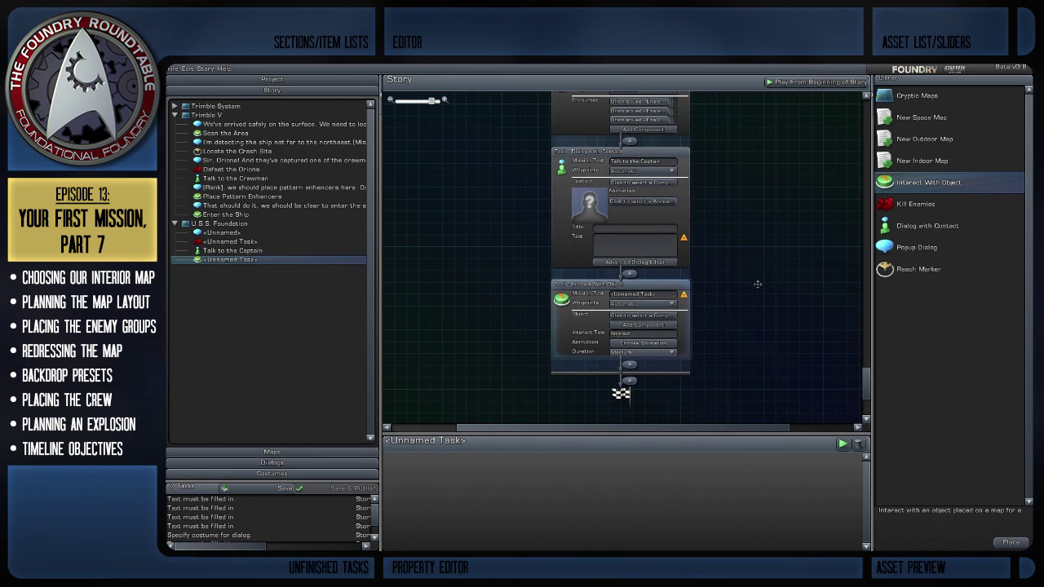